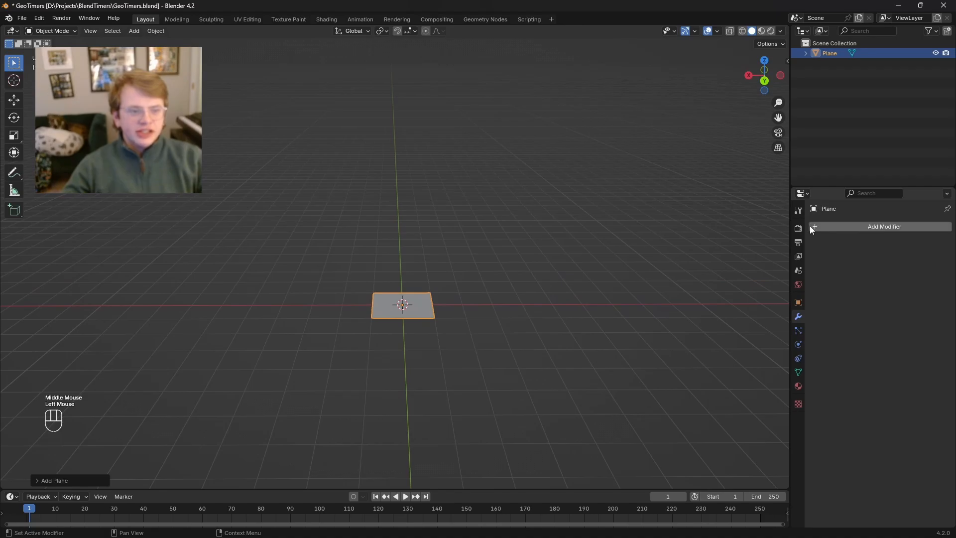
Step: Add a Geometry Nodes modifier to the plane with a new node group named TimerNumber
left_click(811, 226)
left_click(813, 242)
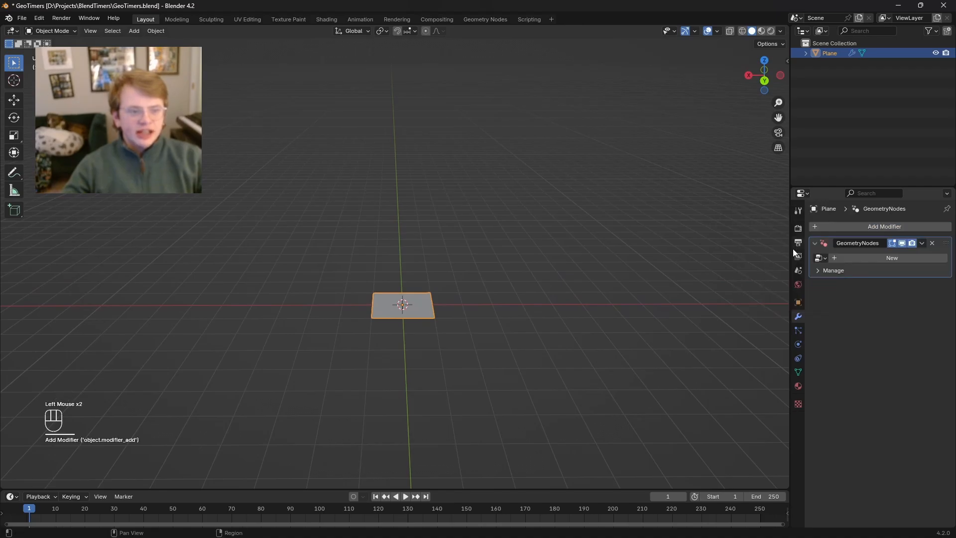
left_click(859, 259)
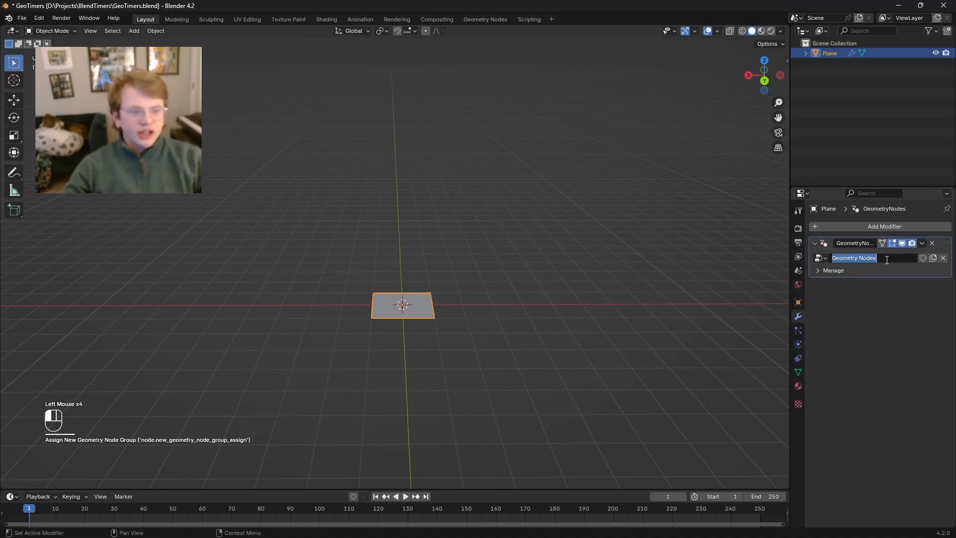
left_click(857, 259)
type("G")
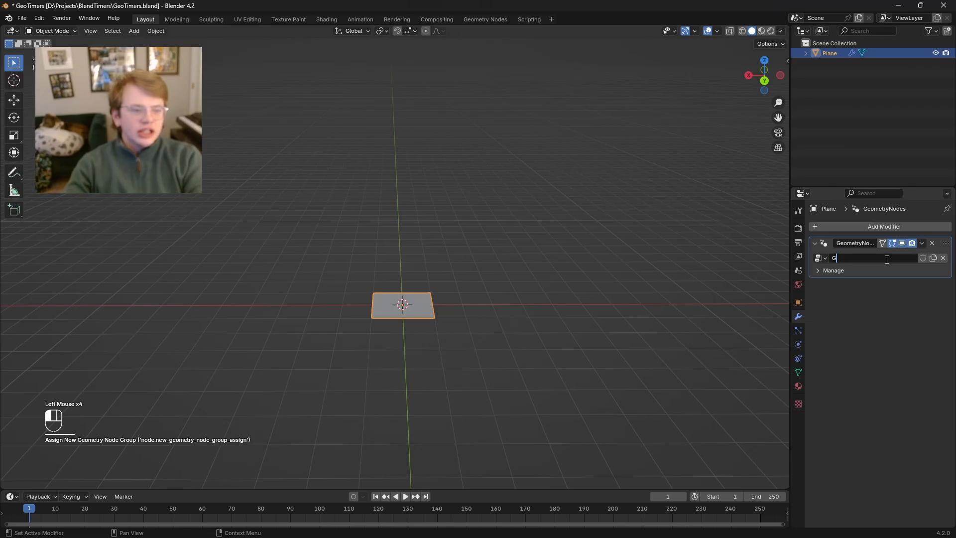
key("BackSpace")
type("TimerNumber")
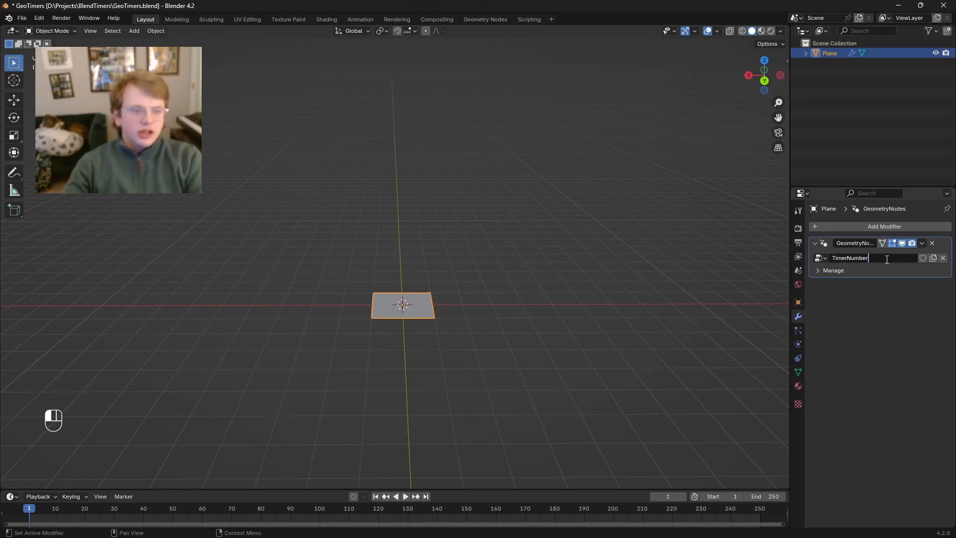
key("Return")
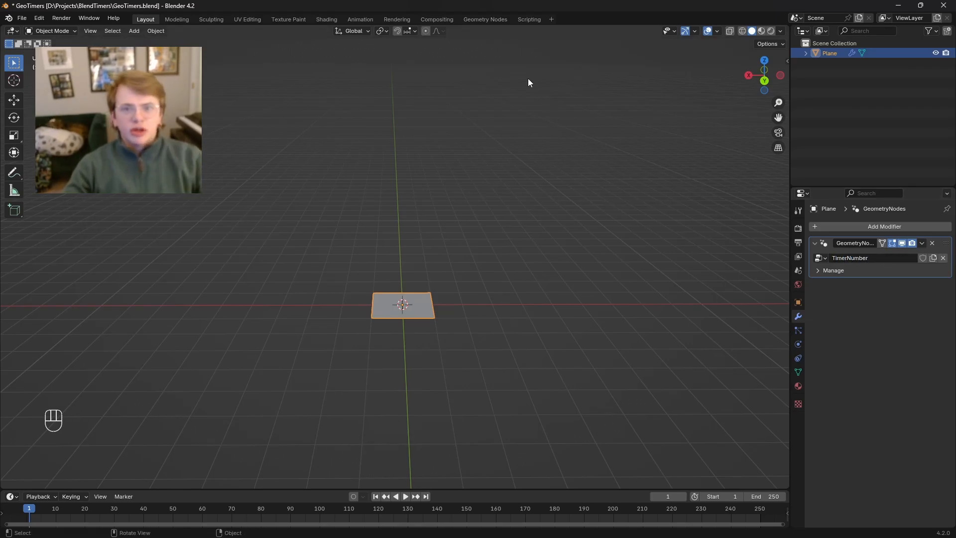
Step: Switch to the Geometry Nodes workspace and spread the Group Input and Group Output nodes far apart
left_click(490, 21)
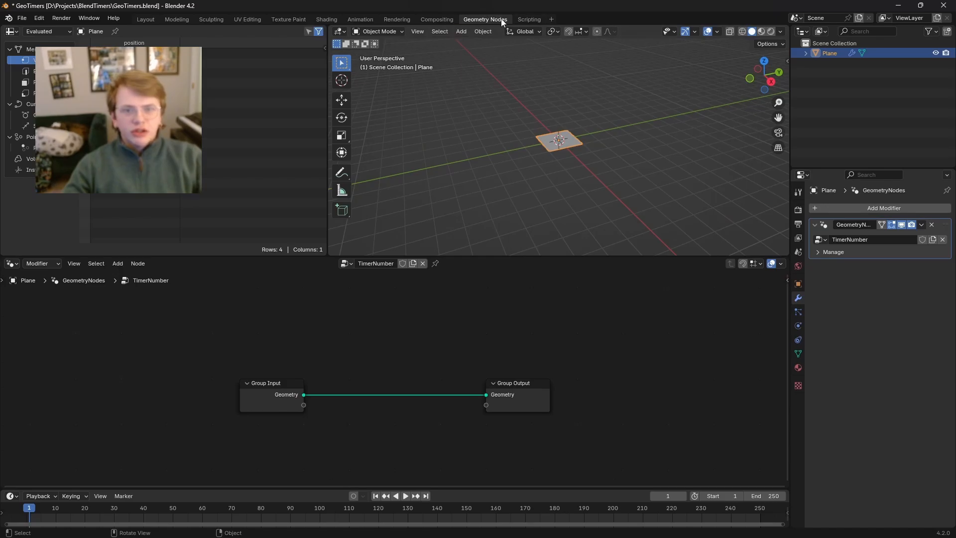
scroll(591, 131, "up", 2)
middle_click_drag(292, 425, 255, 384)
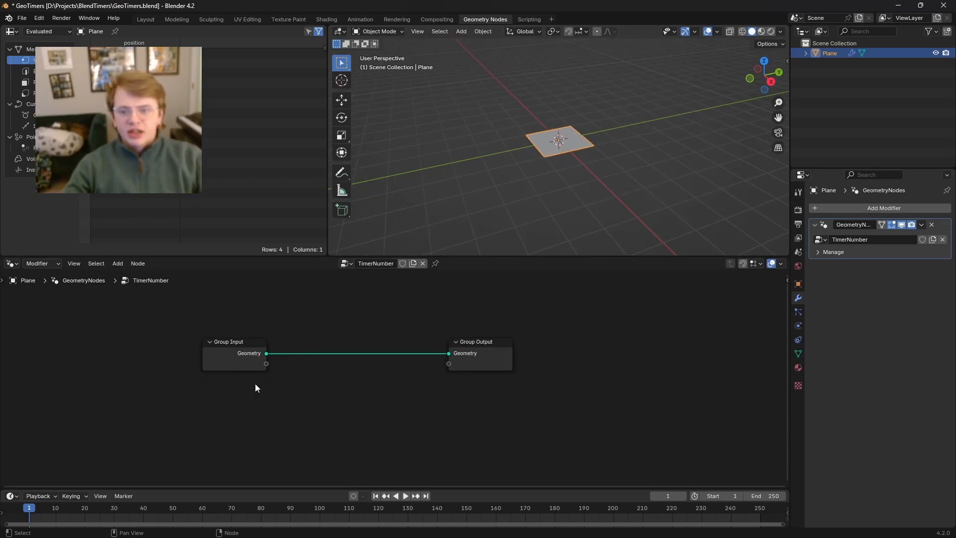
left_click_drag(234, 343, 133, 323)
left_click_drag(475, 352, 620, 340)
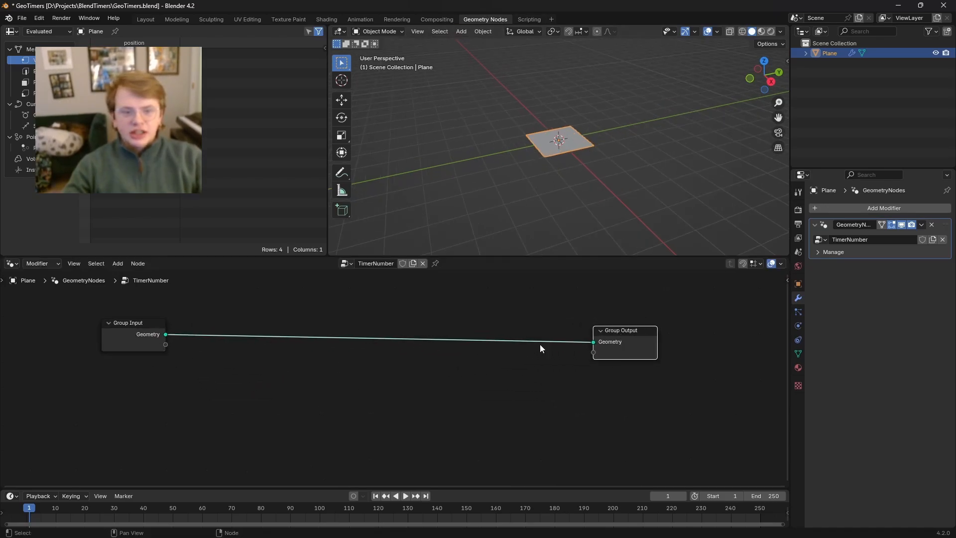
middle_click_drag(490, 358, 538, 360)
Step: Show the TimerNumber group's socket settings and remove the Geometry input socket
key("n")
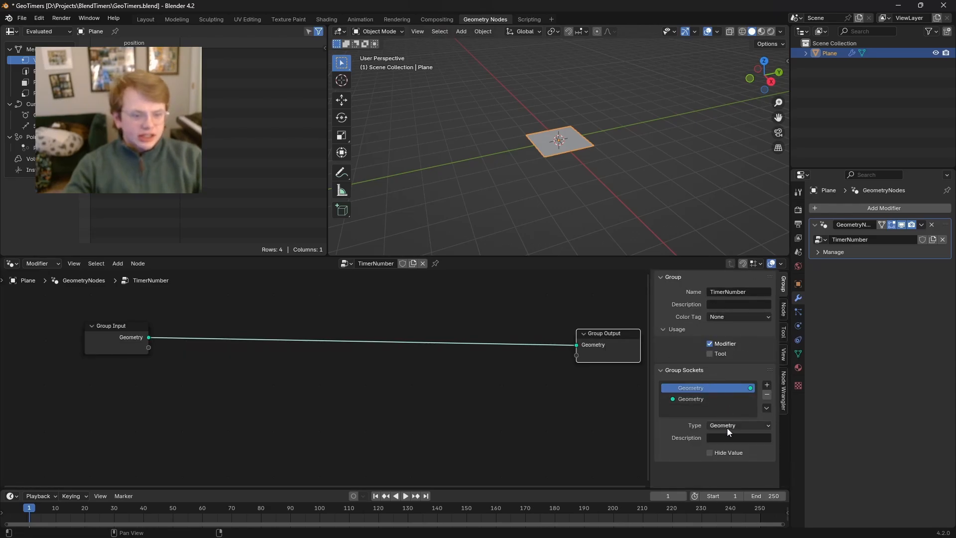
left_click_drag(650, 363, 618, 364)
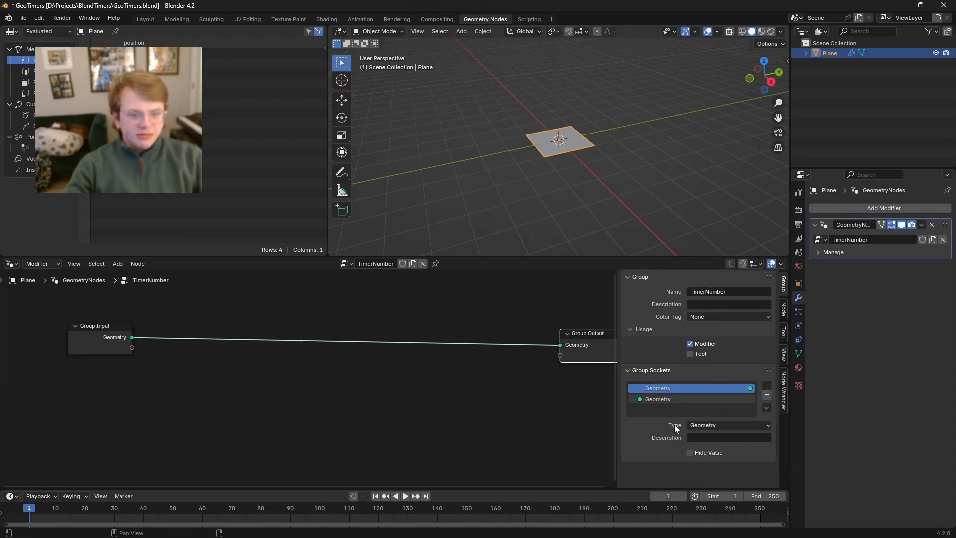
left_click(675, 400)
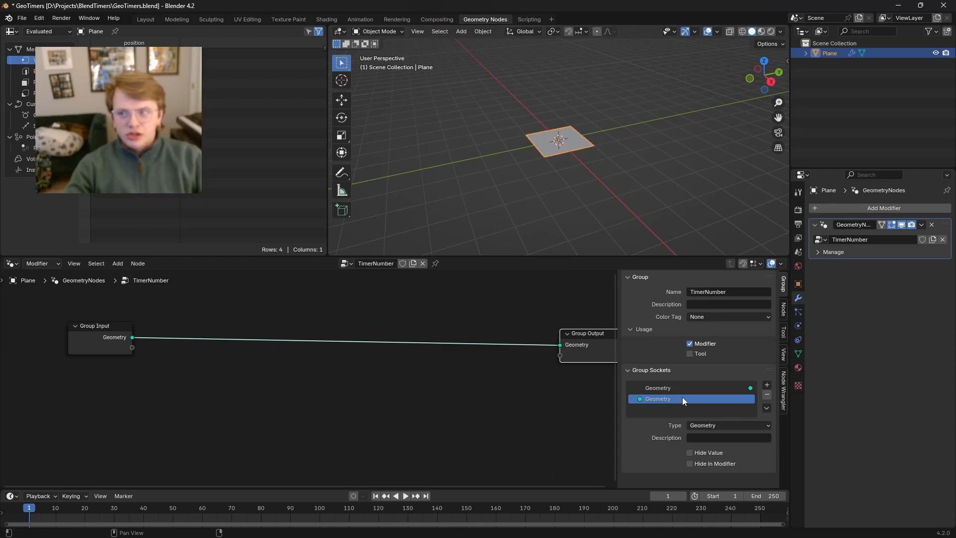
left_click(767, 395)
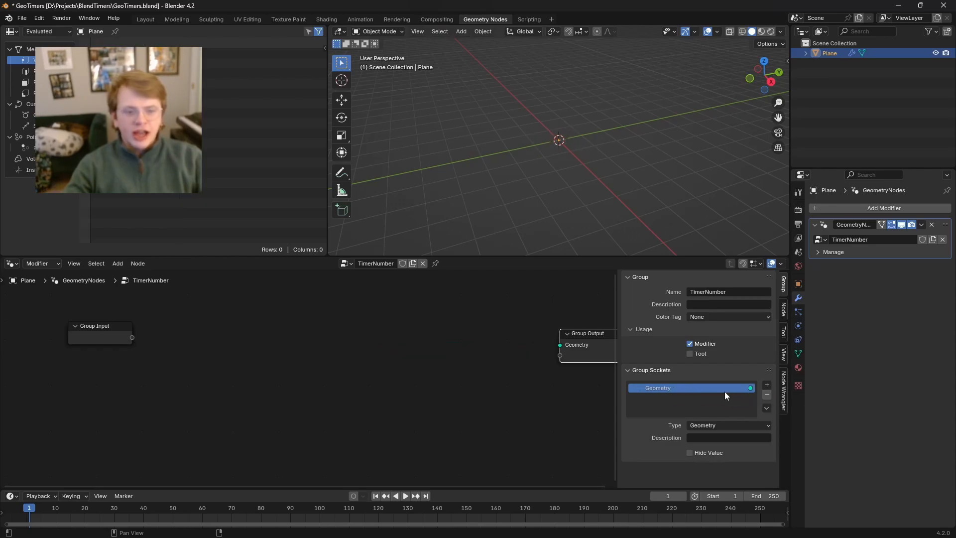
Step: Add a group input socket named Timer Length with the type Integer
left_click(768, 387)
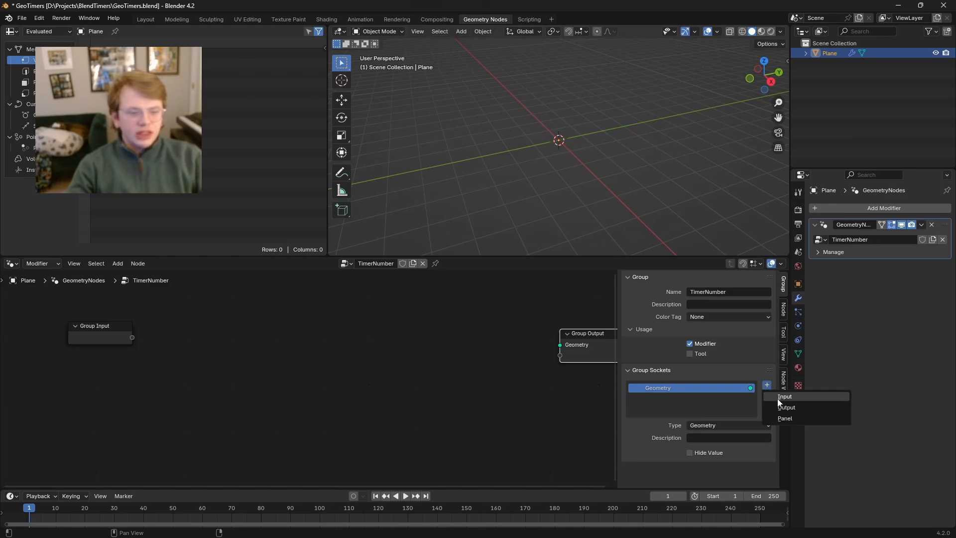
left_click(784, 397)
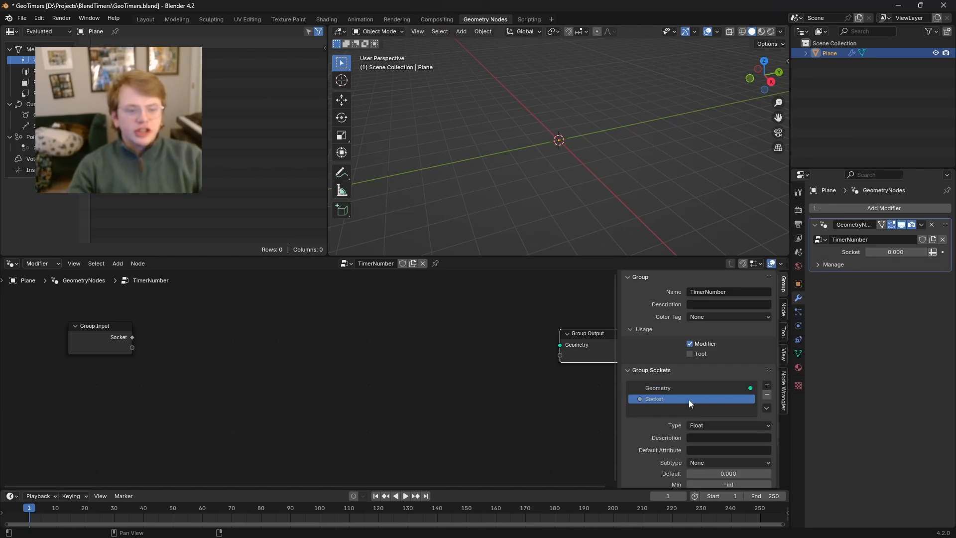
double_click(653, 399)
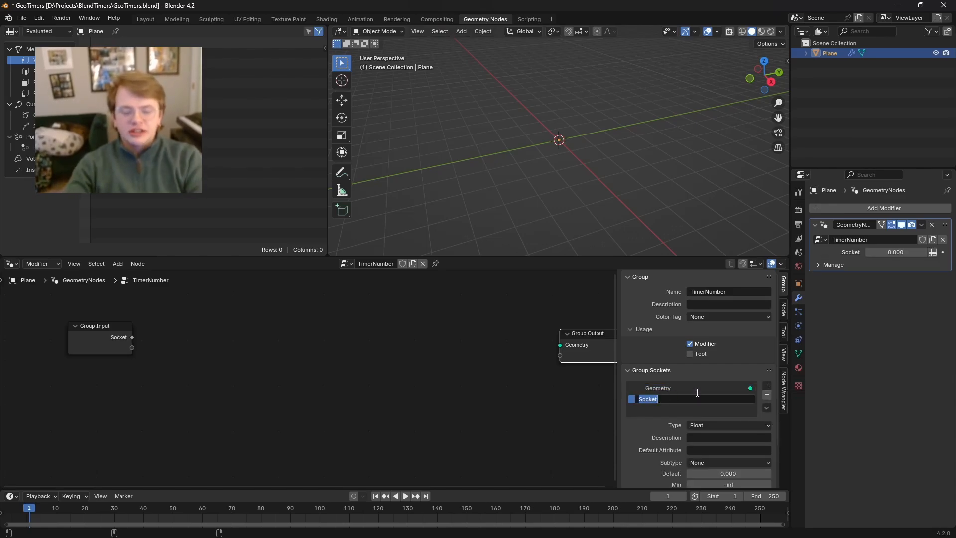
type("Timer Length")
key("Return")
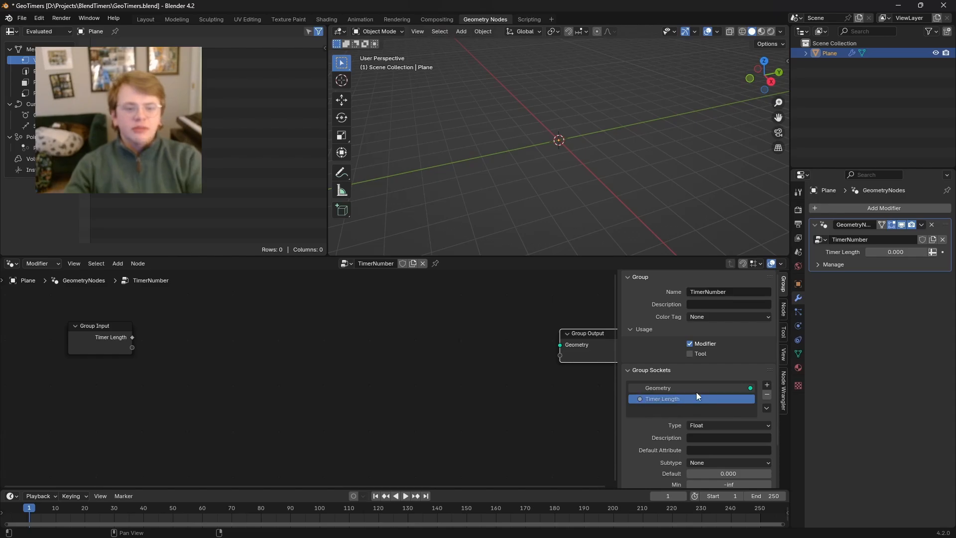
left_click(722, 426)
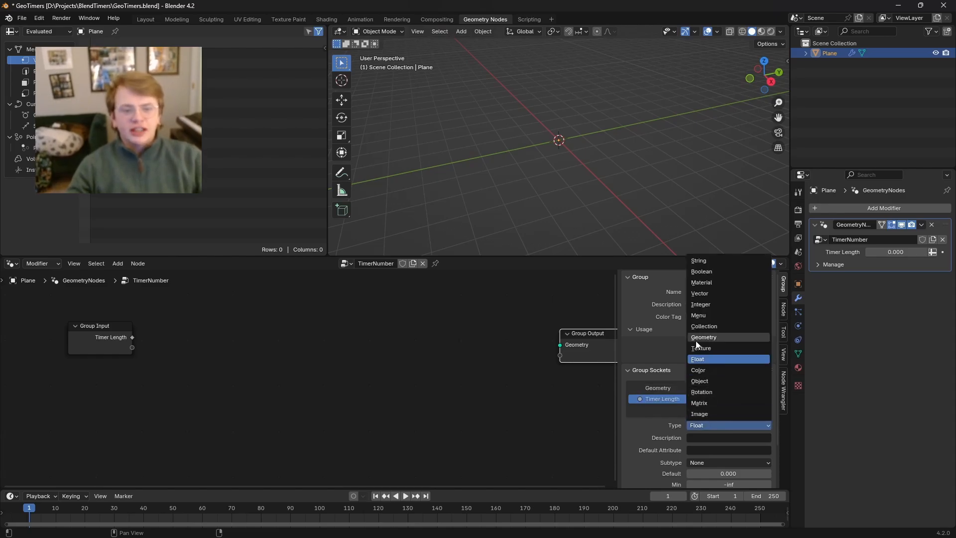
left_click(719, 304)
Step: Set the Timer Length input's default to 10 and its minimum to 0
scroll(677, 433, "down", 2)
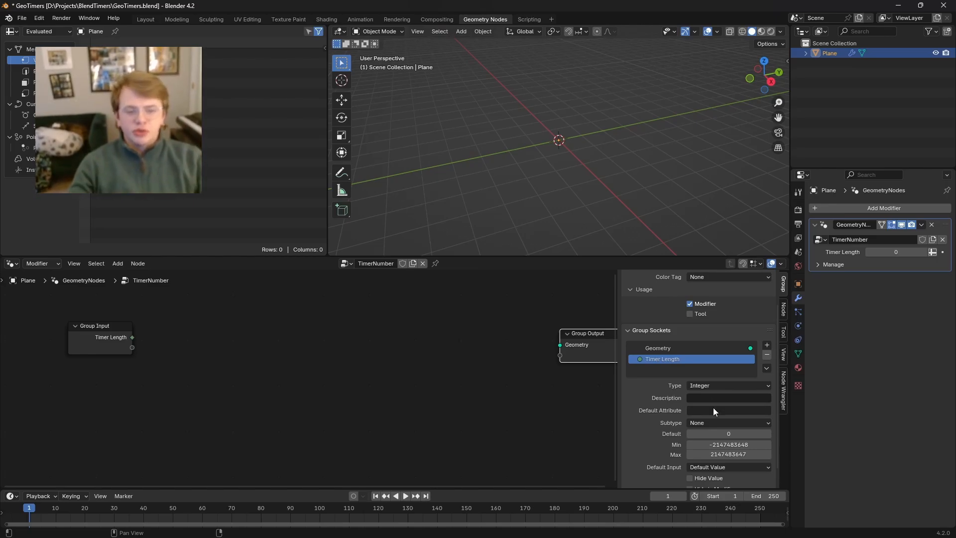
scroll(710, 404, "down", 1)
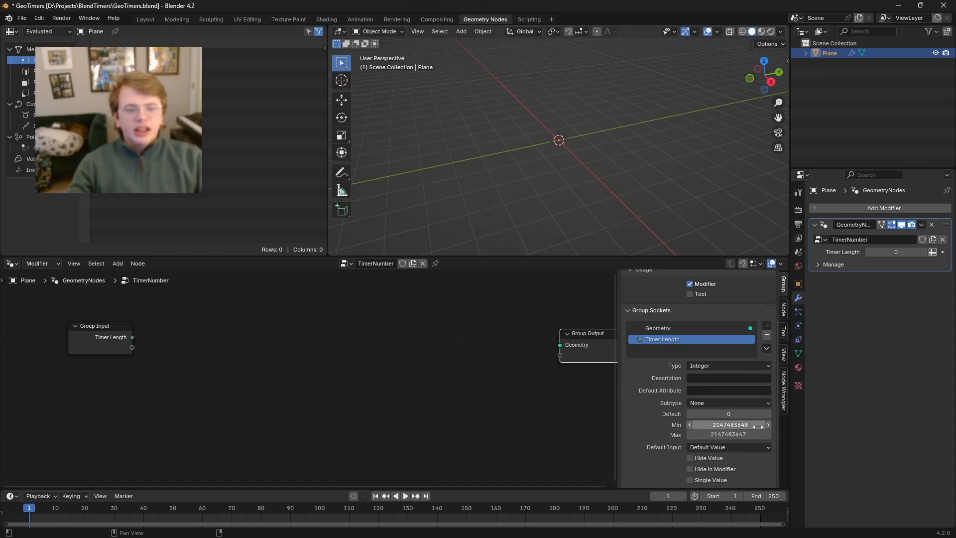
left_click(745, 413)
type("10")
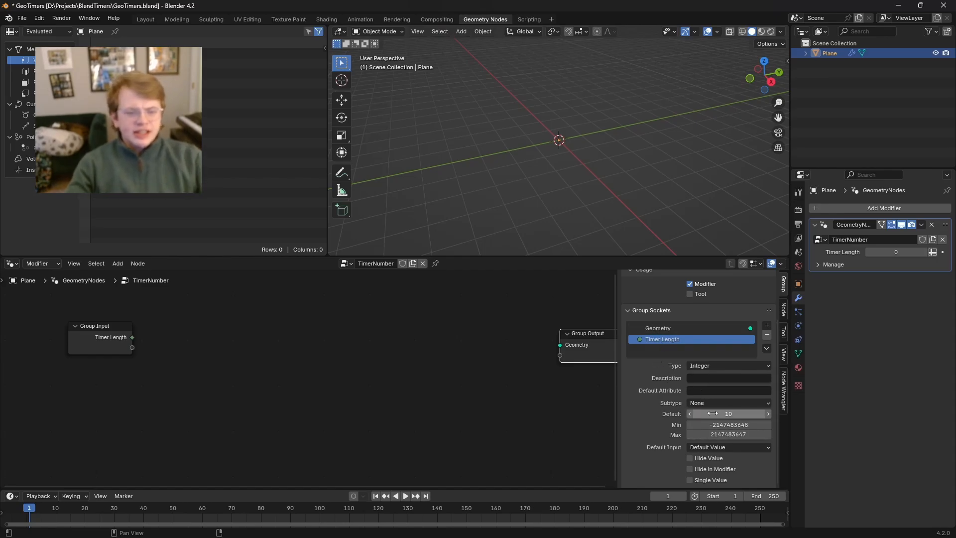
left_click(723, 425)
type("0")
key("Return")
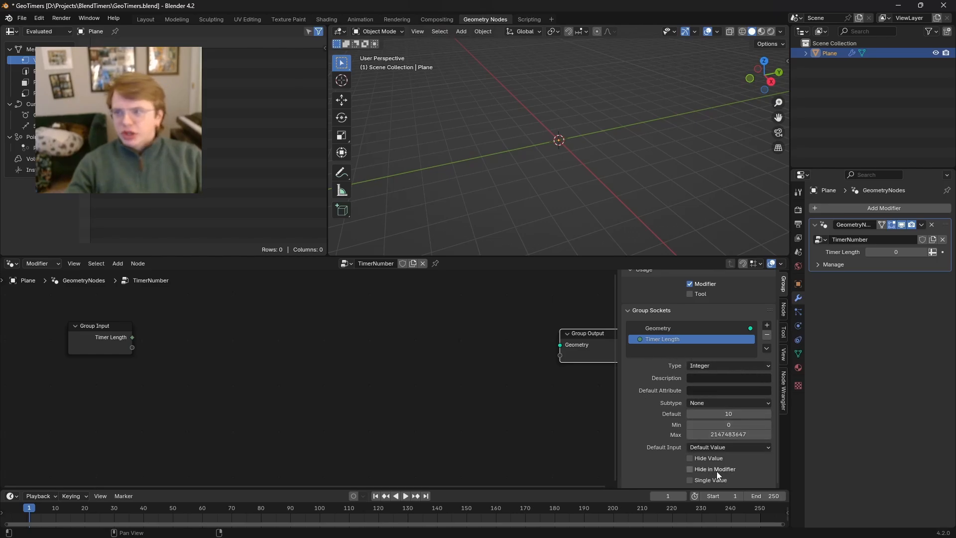
Step: Add a second group input socket named Starting Frame with the type Integer
scroll(685, 351, "up", 2)
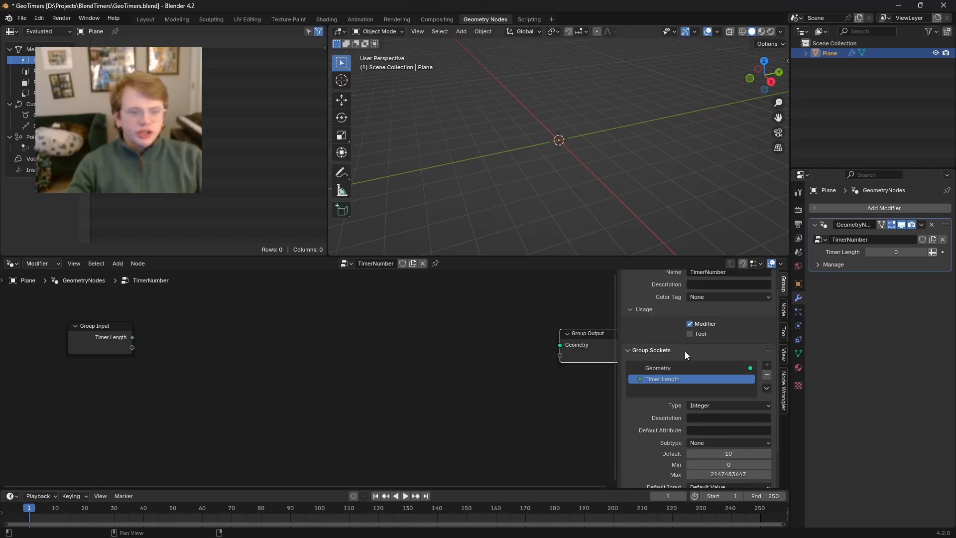
left_click(767, 365)
left_click(784, 377)
double_click(665, 391)
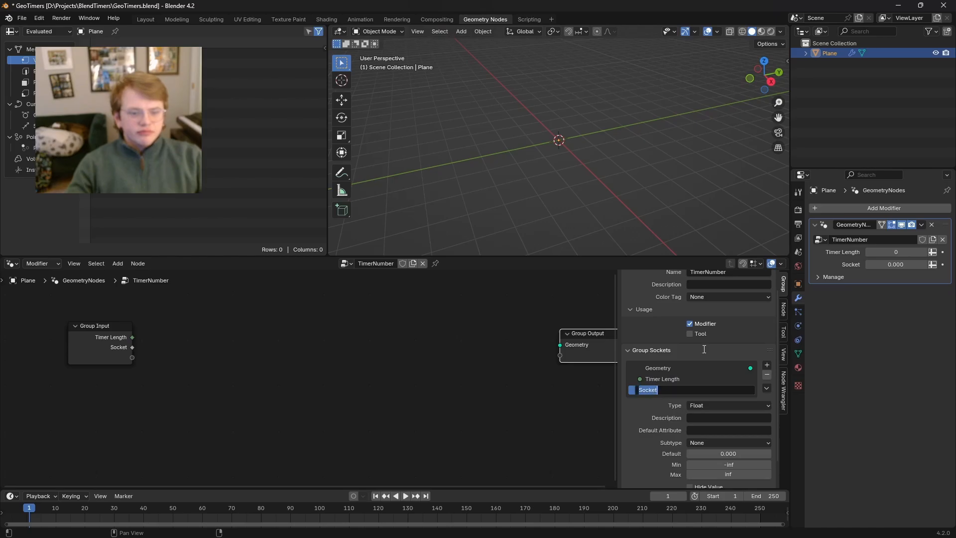
type("Starting Fr")
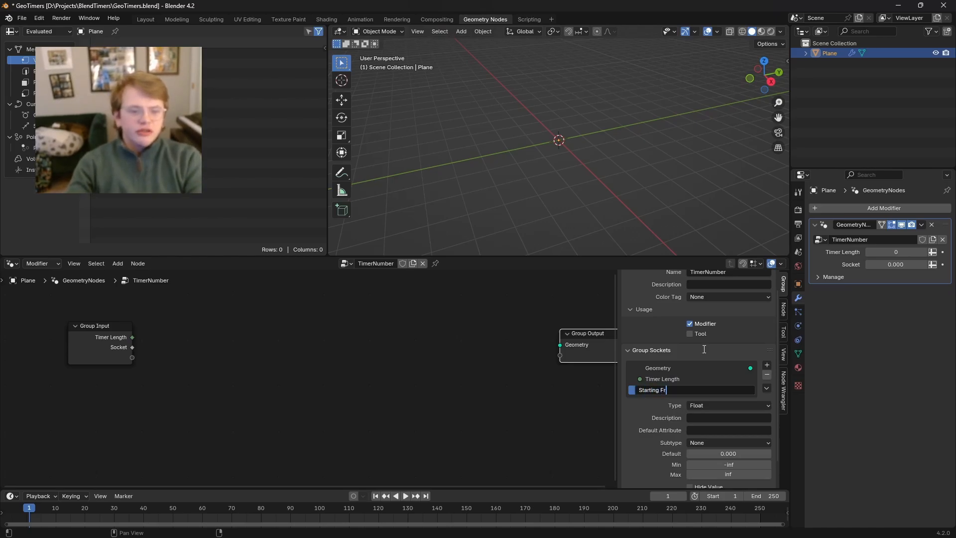
type("ame")
key("Return")
left_click(694, 407)
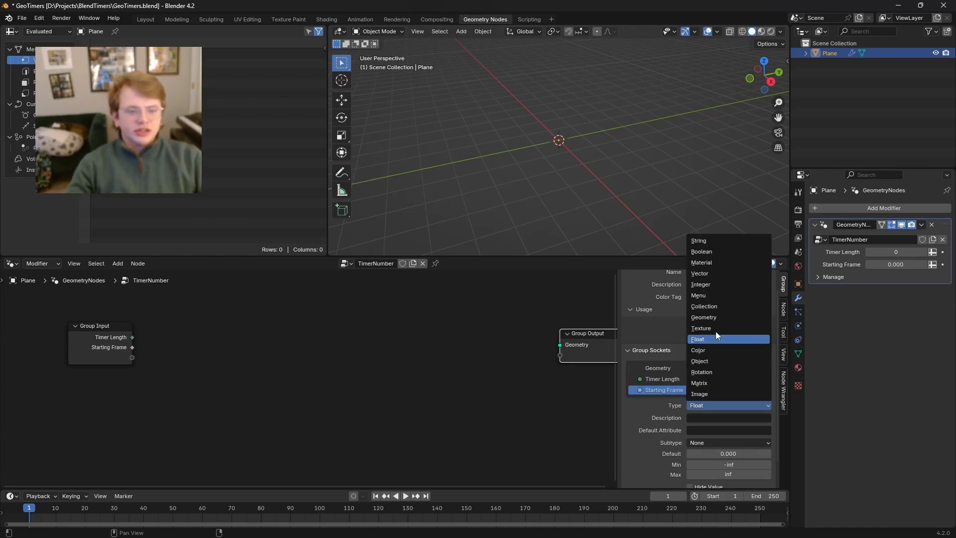
left_click(714, 286)
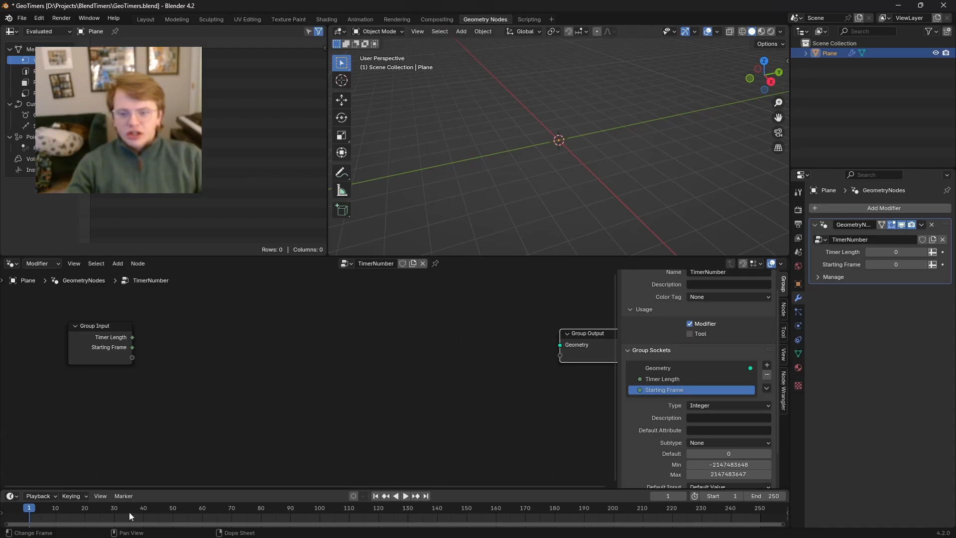
Step: Set the Starting Frame input's minimum to 0
scroll(697, 408, "down", 2)
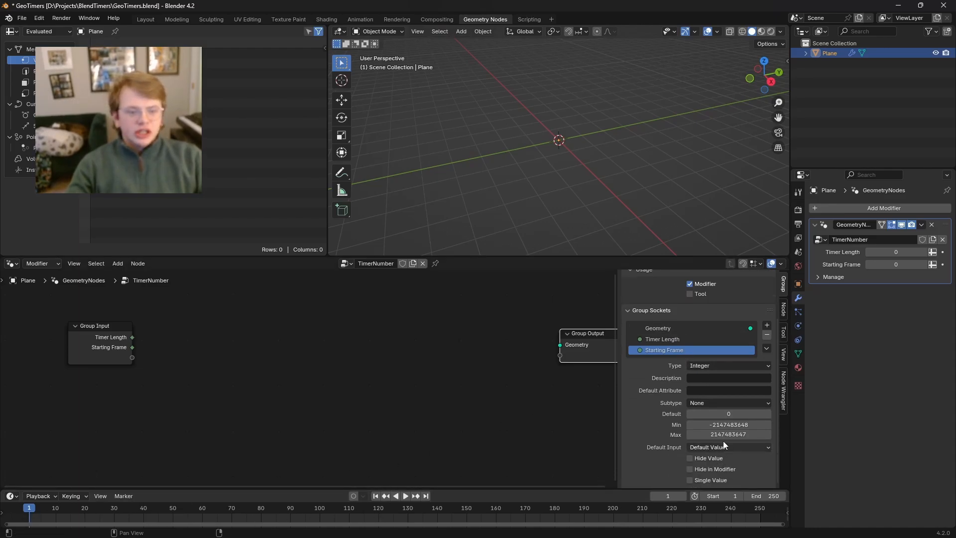
left_click(728, 425)
type("0")
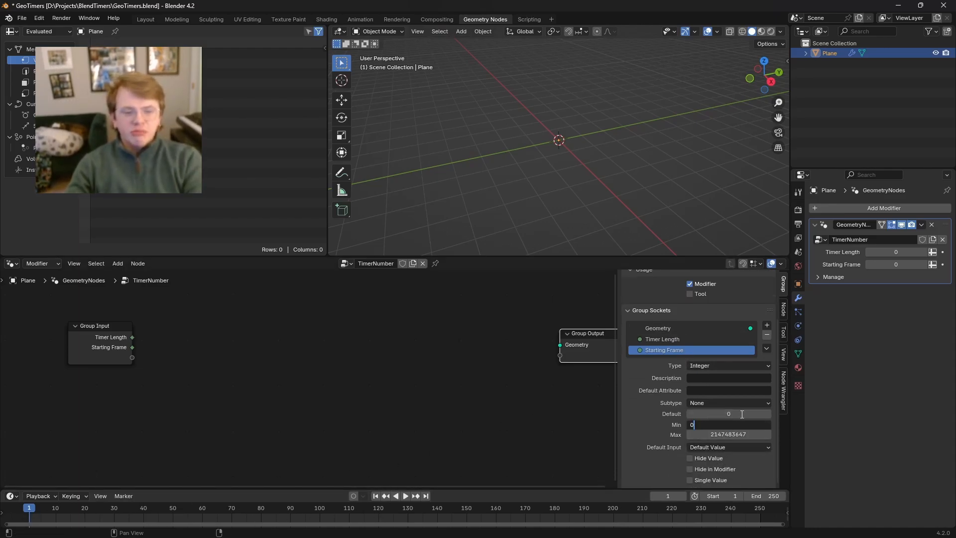
key("Return")
scroll(722, 423, "up", 1)
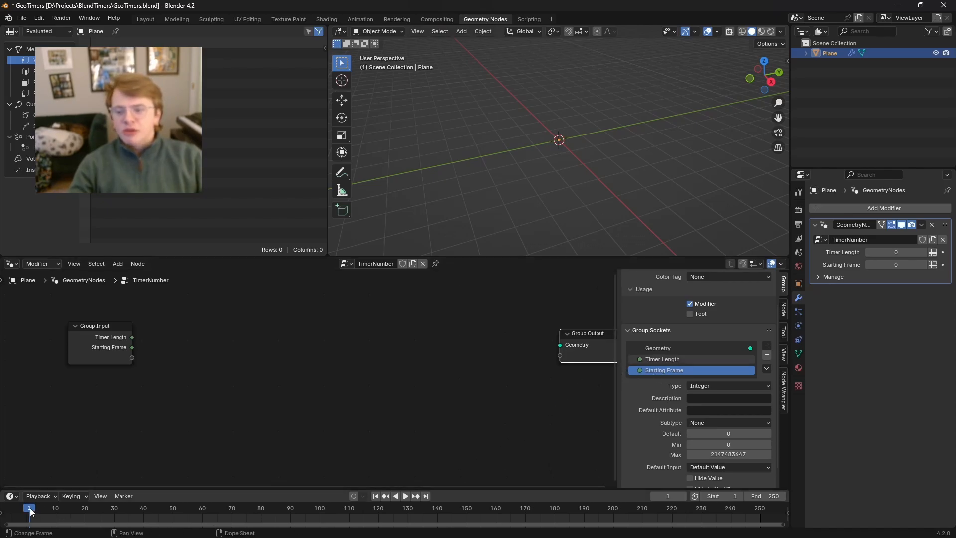
Step: Scrub the timeline to frame 100 and back to frame 0
left_click_drag(30, 508, 321, 508)
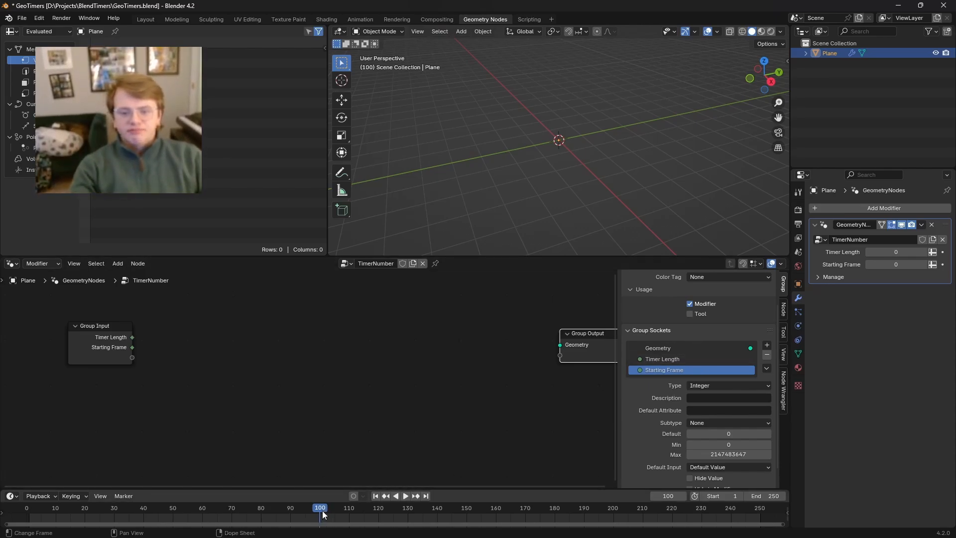
left_click_drag(322, 507, 25, 508)
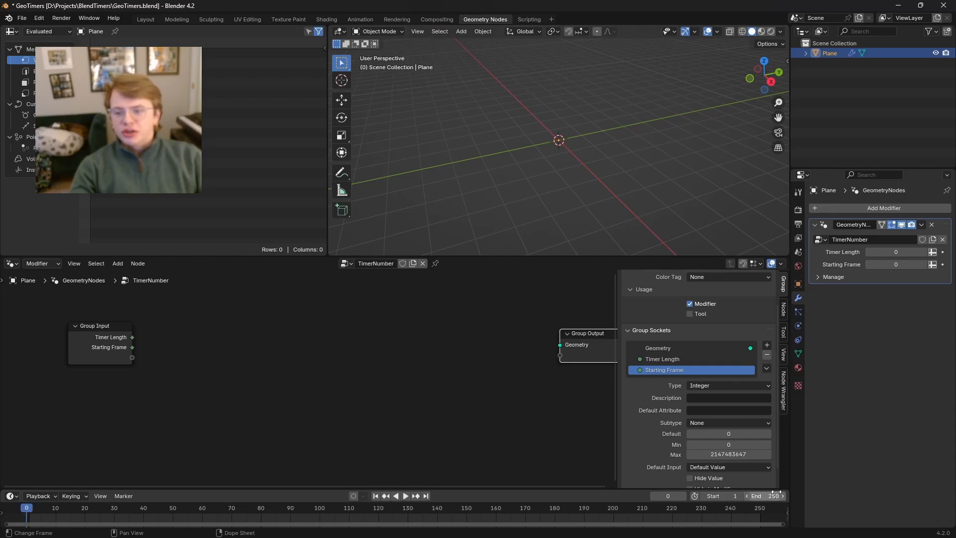
middle_click_drag(478, 357, 350, 351)
scroll(437, 365, "down", 1)
middle_click_drag(437, 365, 528, 349)
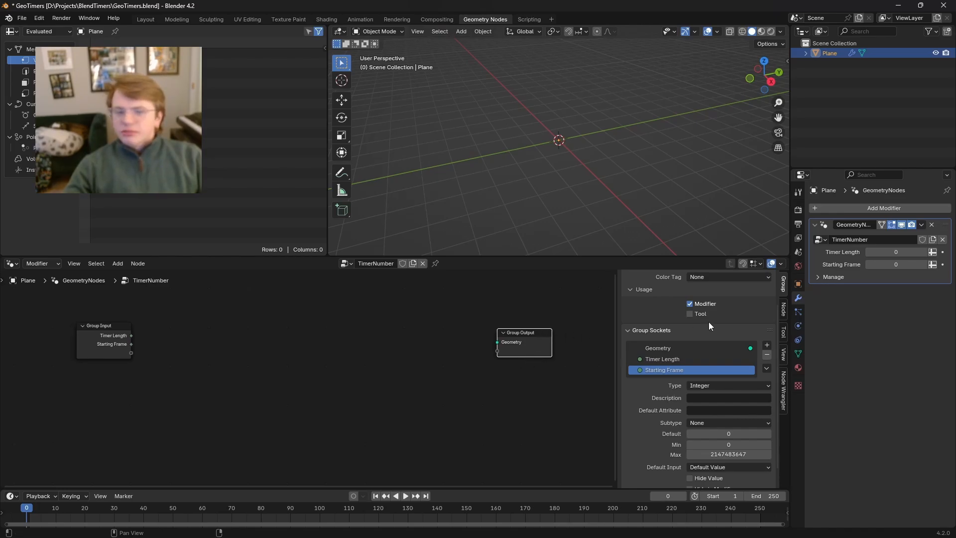
Step: Add a third group input socket named Frame Rate with the type Integer
left_click(767, 344)
left_click(827, 356)
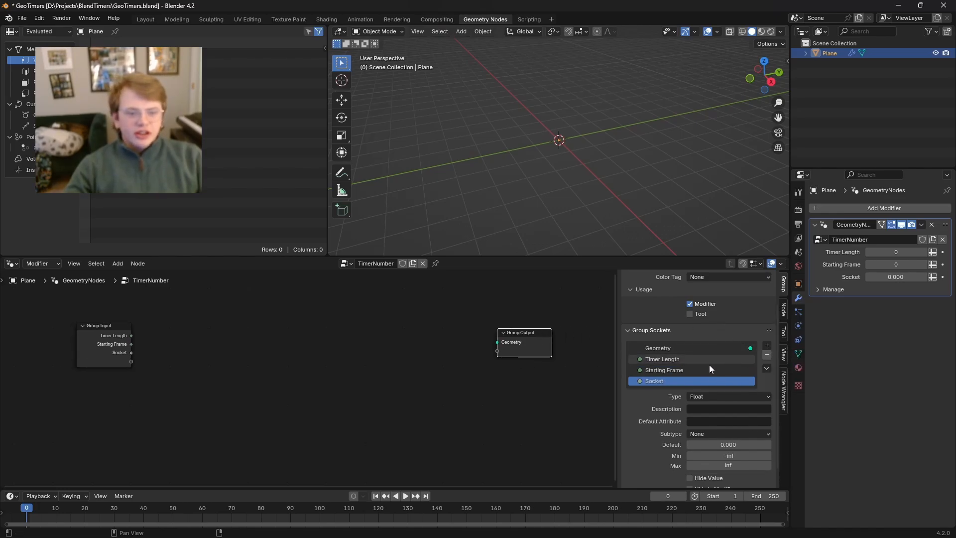
double_click(659, 381)
type("Frame Ra")
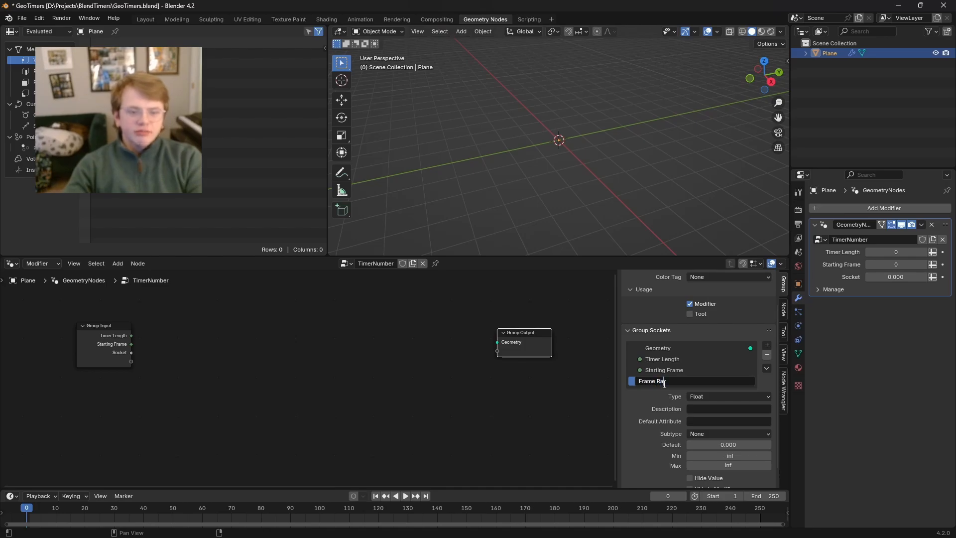
type("te")
key("Return")
left_click(703, 396)
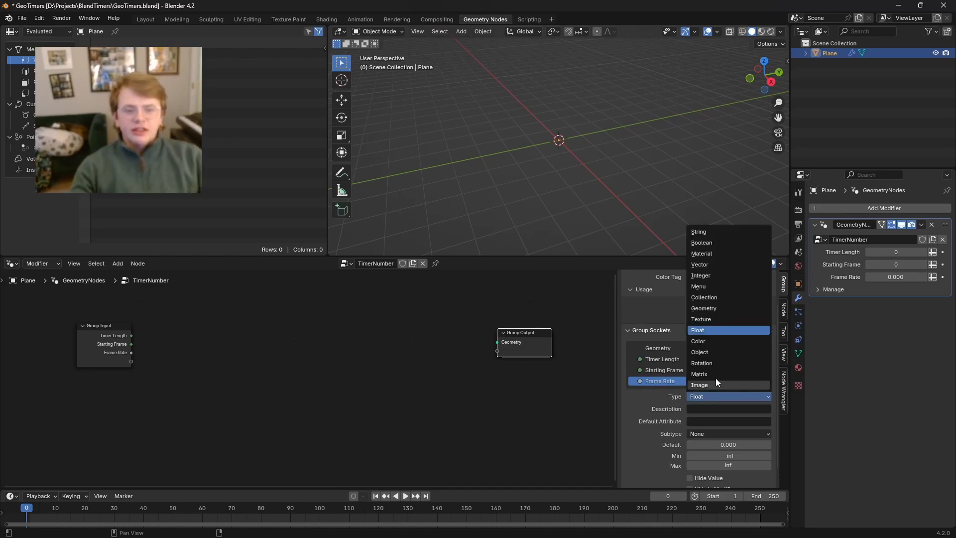
left_click(703, 275)
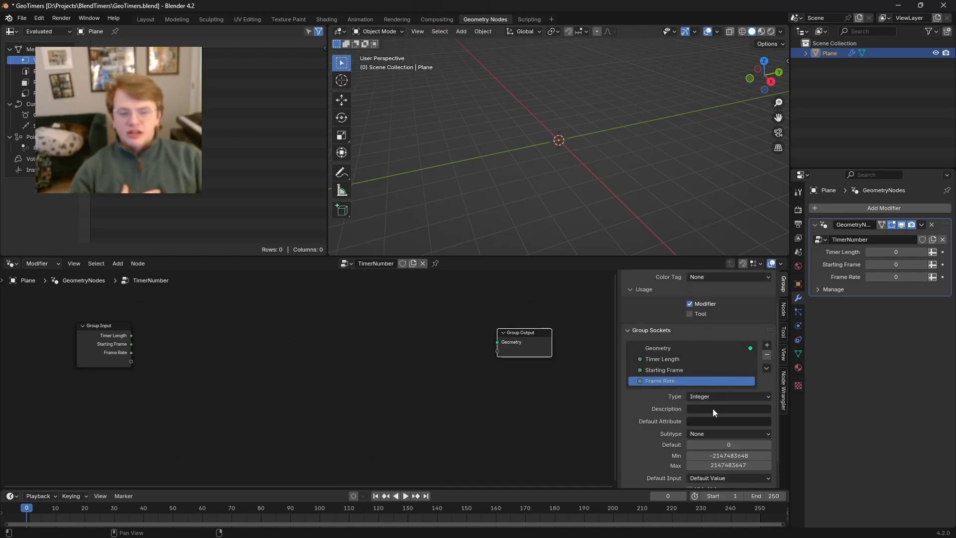
Step: Set the Frame Rate input's default to 24 and its minimum to 0
left_click(720, 444)
type("24")
key("Return")
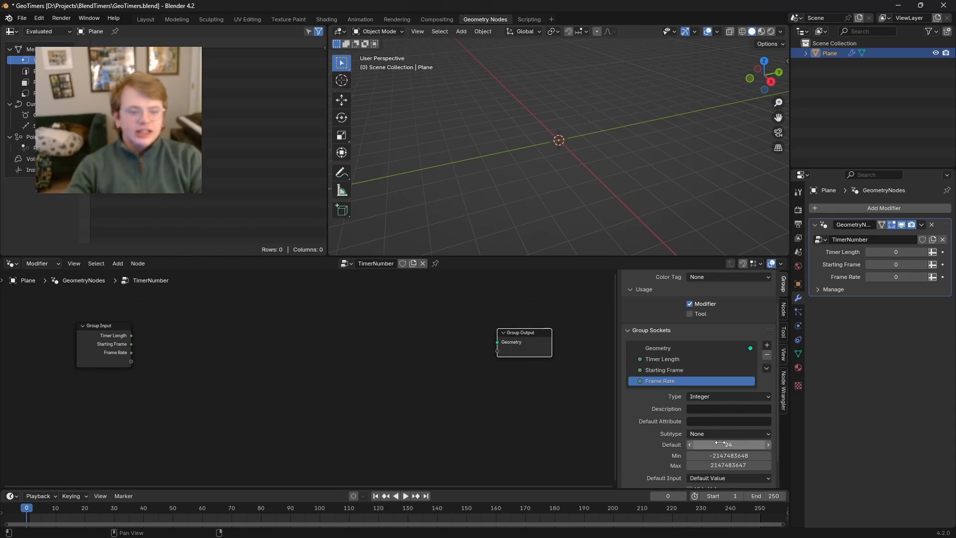
left_click(718, 456)
type("0")
key("Return")
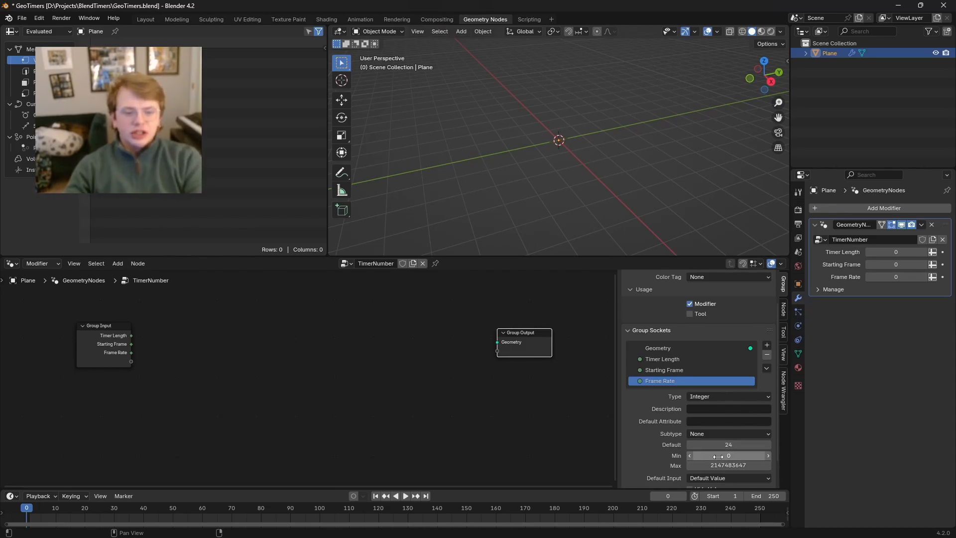
Step: Add a group input socket named Resolution below Frame Rate and make it an Integer
middle_click_drag(386, 383, 432, 394)
left_click(415, 386)
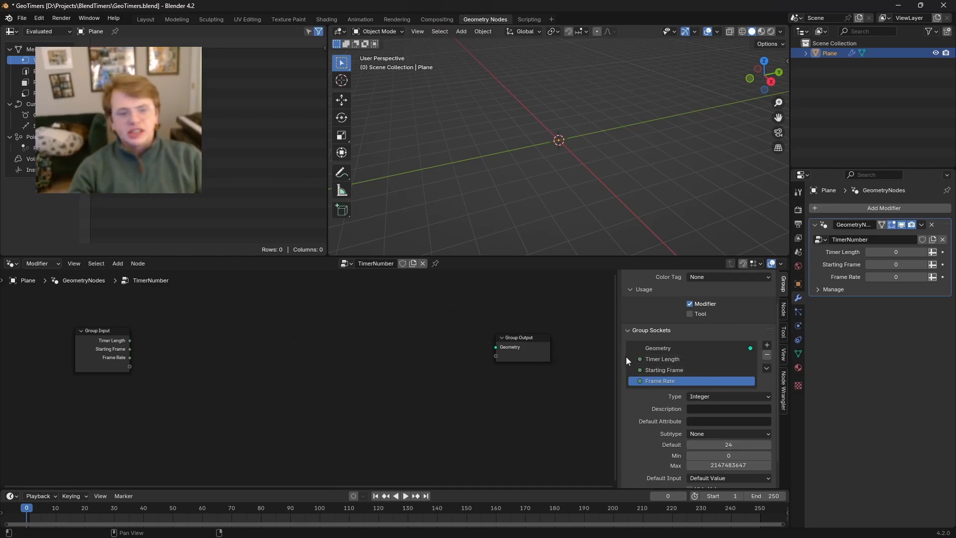
scroll(626, 357, "down", 2)
left_click(767, 325)
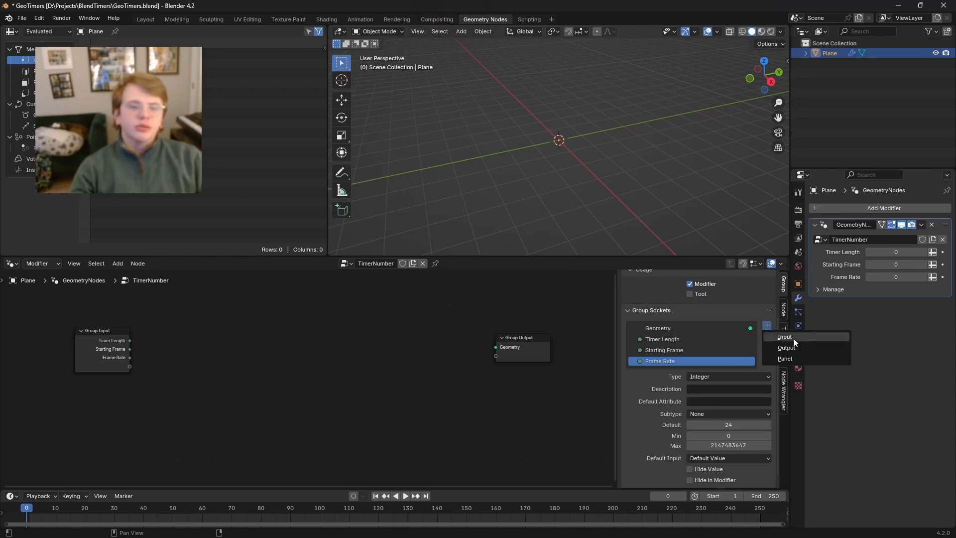
left_click(794, 336)
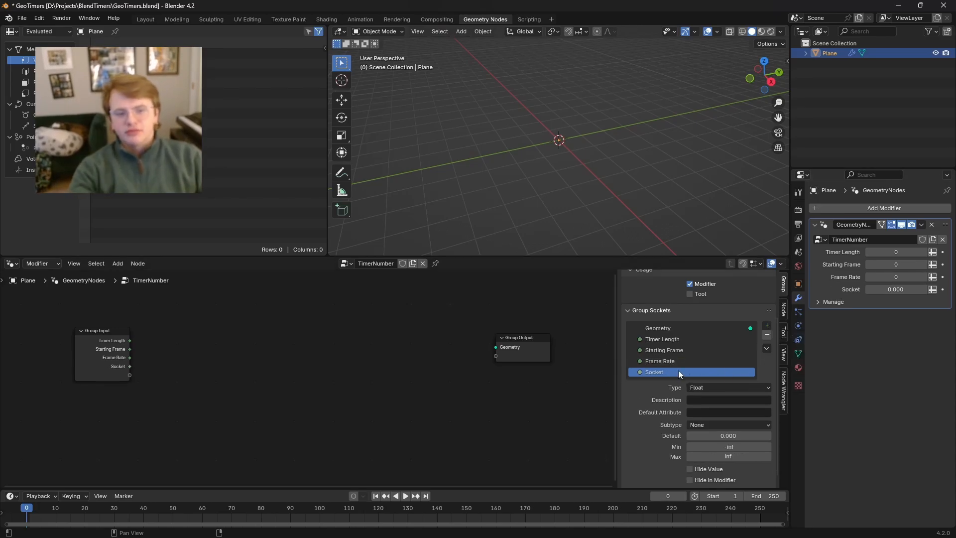
double_click(650, 374)
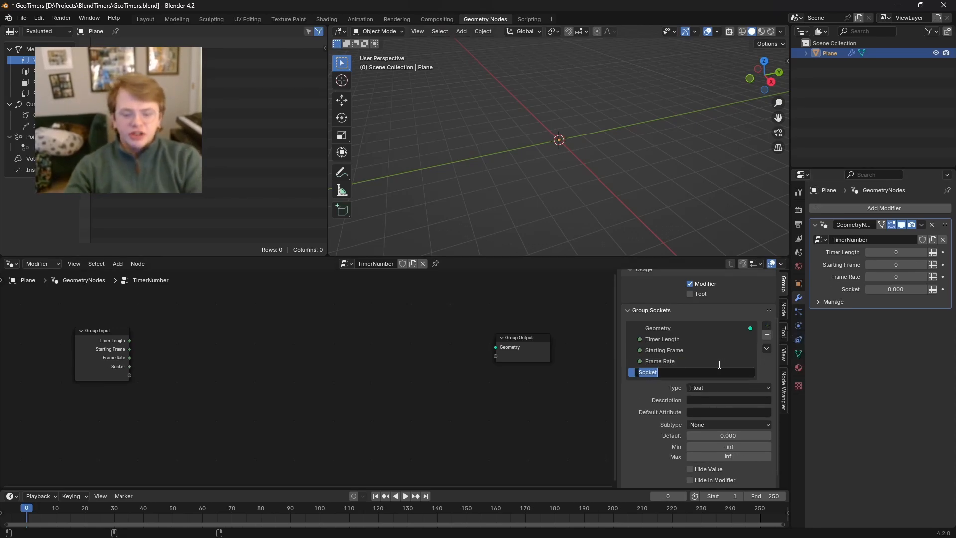
type("Resolution")
key("Return")
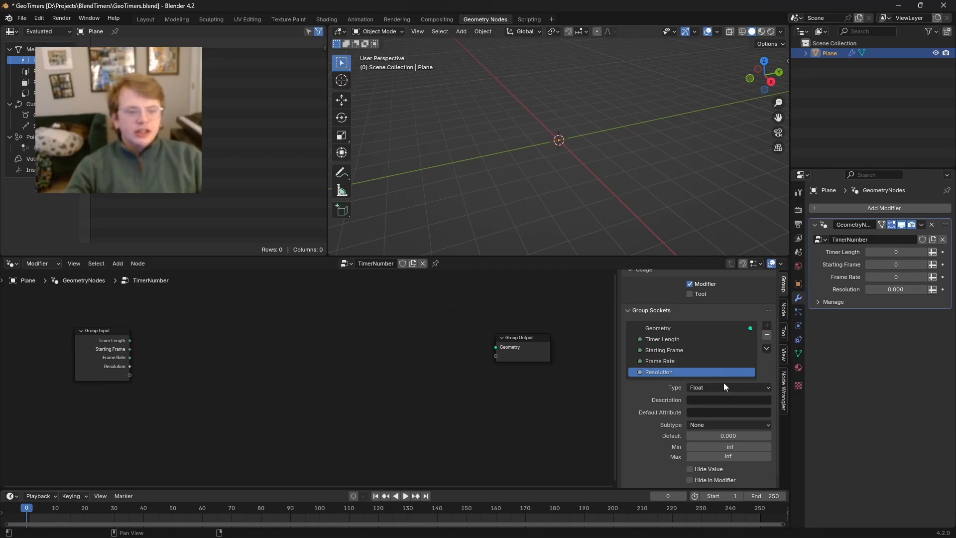
left_click(723, 387)
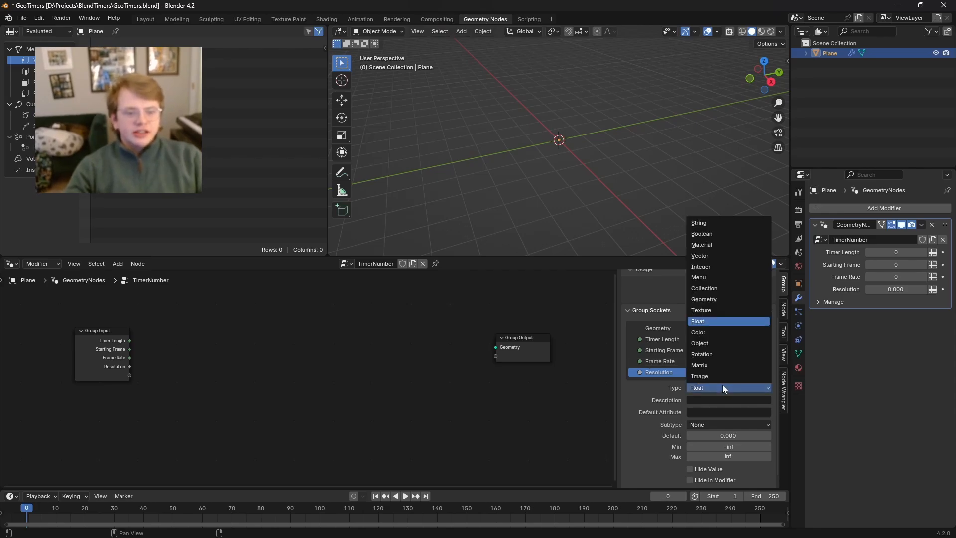
left_click(710, 267)
Step: Set the Resolution input's default to 16 and its minimum to 3
left_click(722, 435)
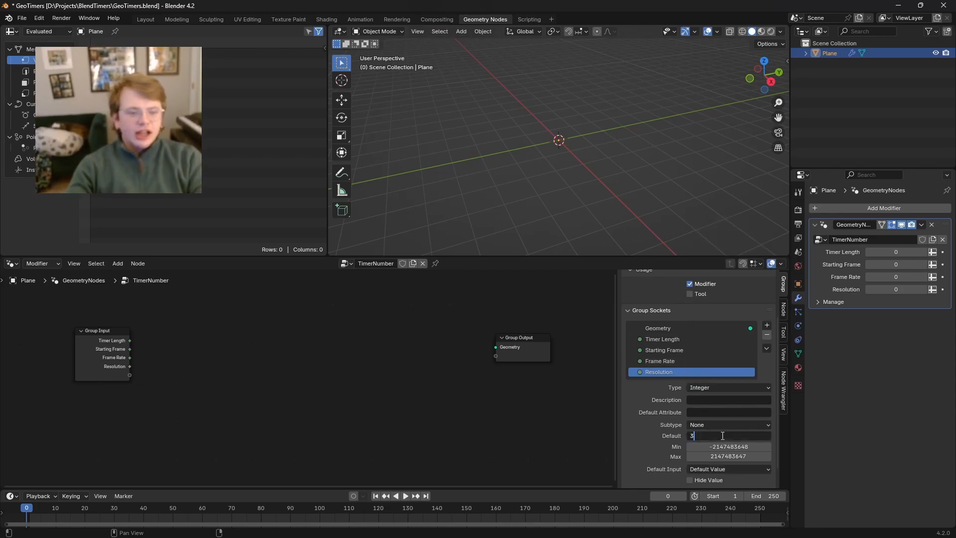
type("16")
key("Return")
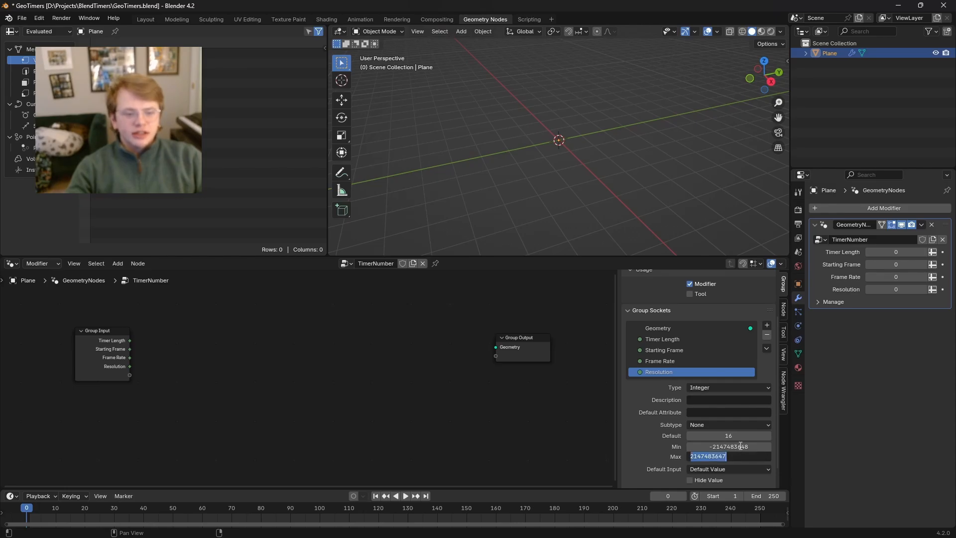
left_click(729, 446)
type("3")
key("Return")
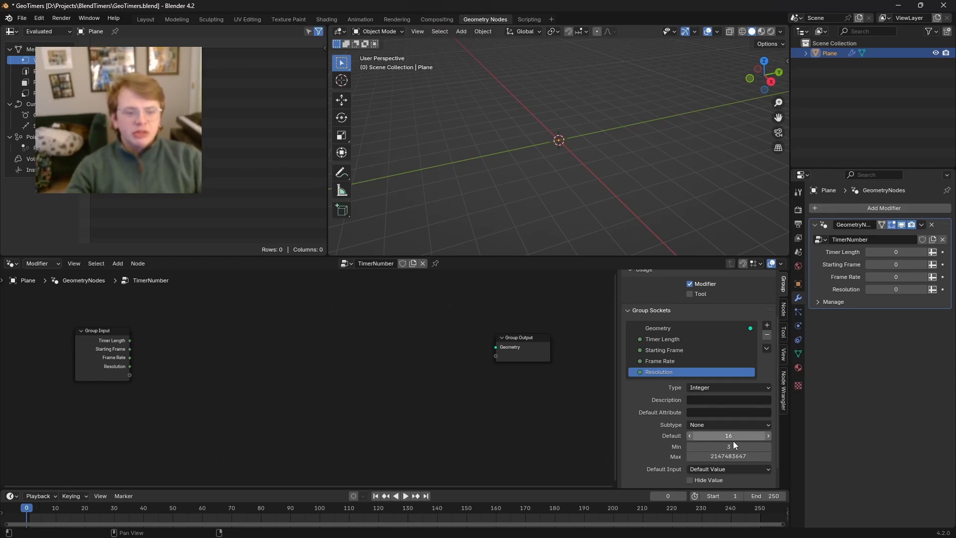
Step: Add a group input socket named Thickness below Resolution, keeping the Float type
scroll(724, 448, "down", 1)
scroll(724, 448, "down", 1)
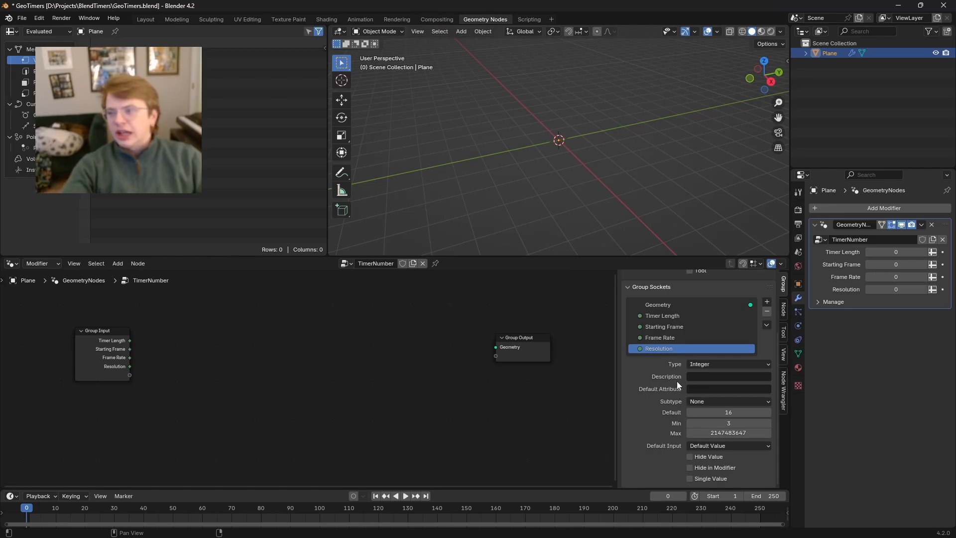
left_click(767, 301)
left_click(819, 312)
double_click(659, 359)
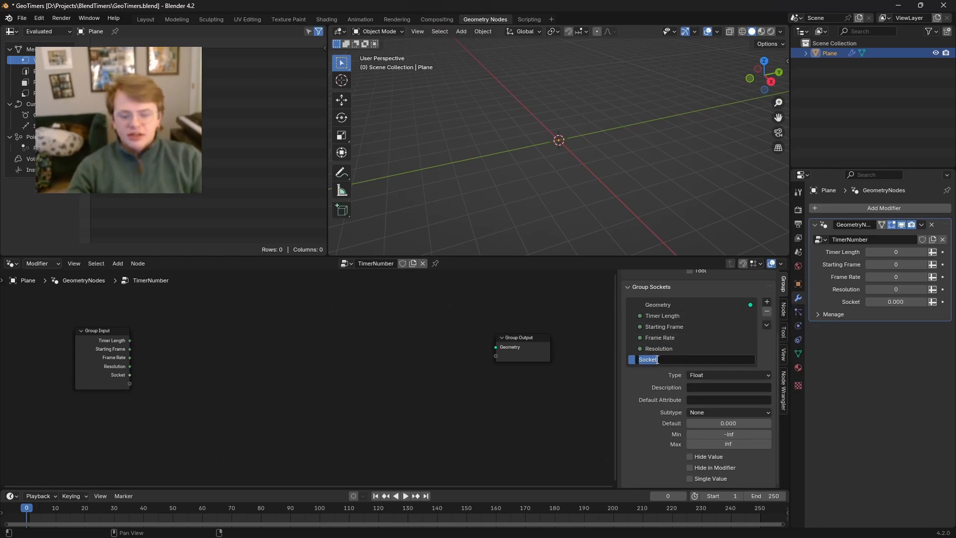
type("Thickness")
key("Return")
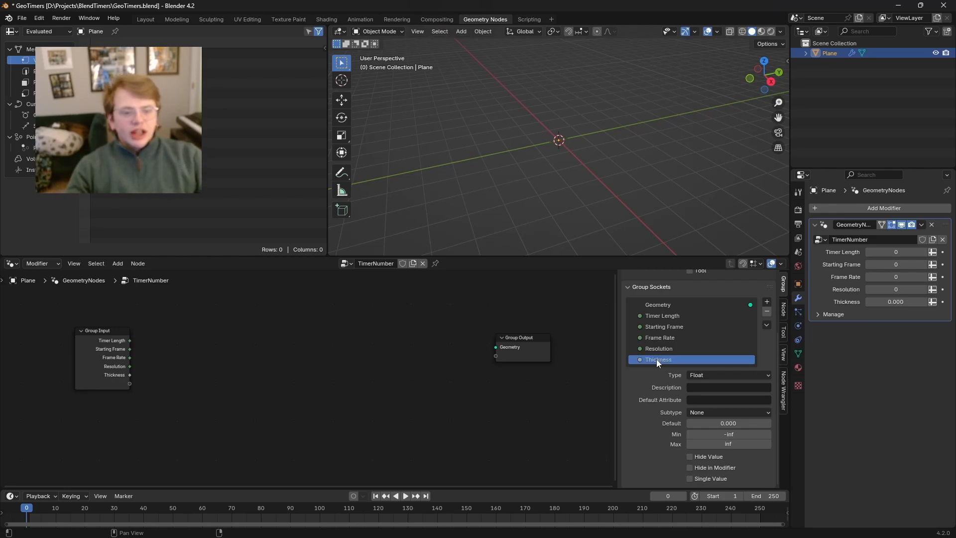
Step: Set the Thickness input's default to 1 and its minimum to 0
left_click(728, 423)
type("1")
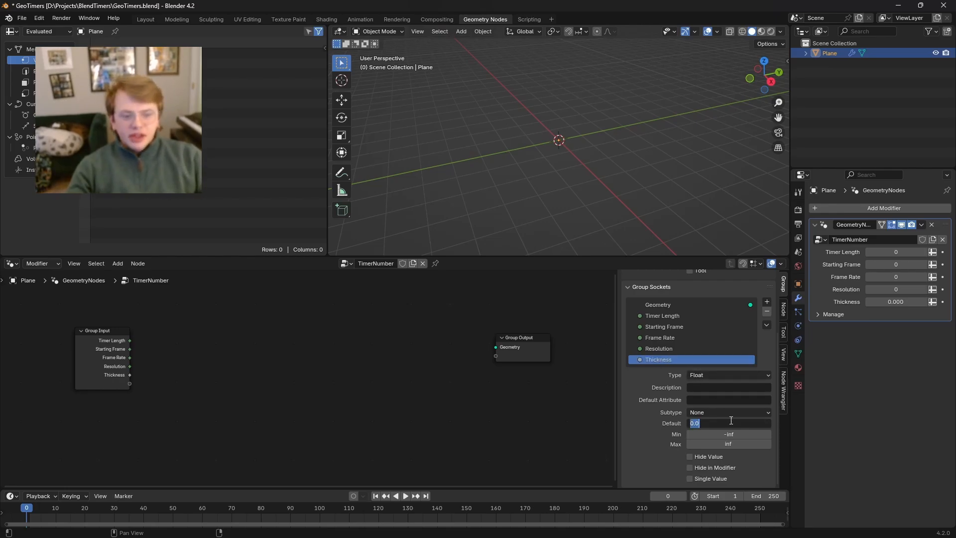
key("Return")
left_click(725, 434)
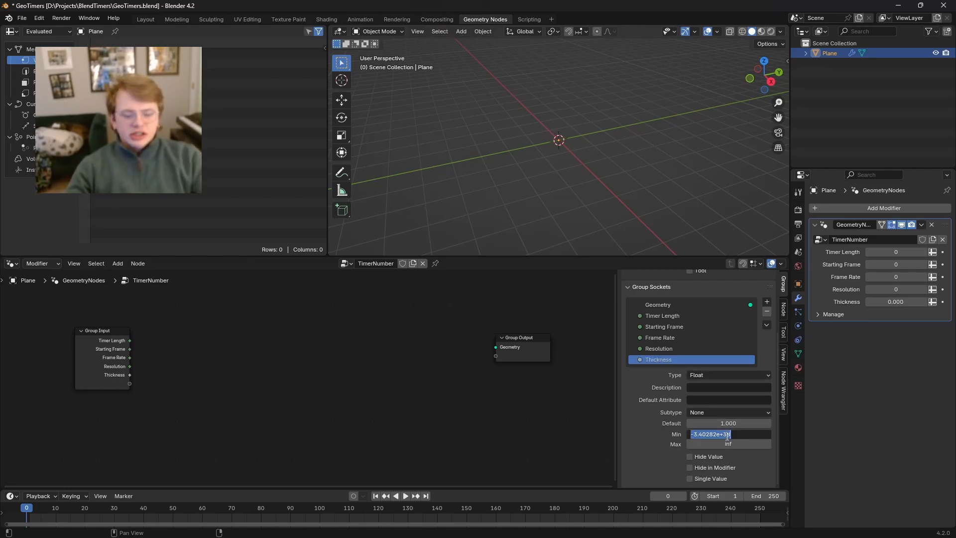
type("0")
key("Return")
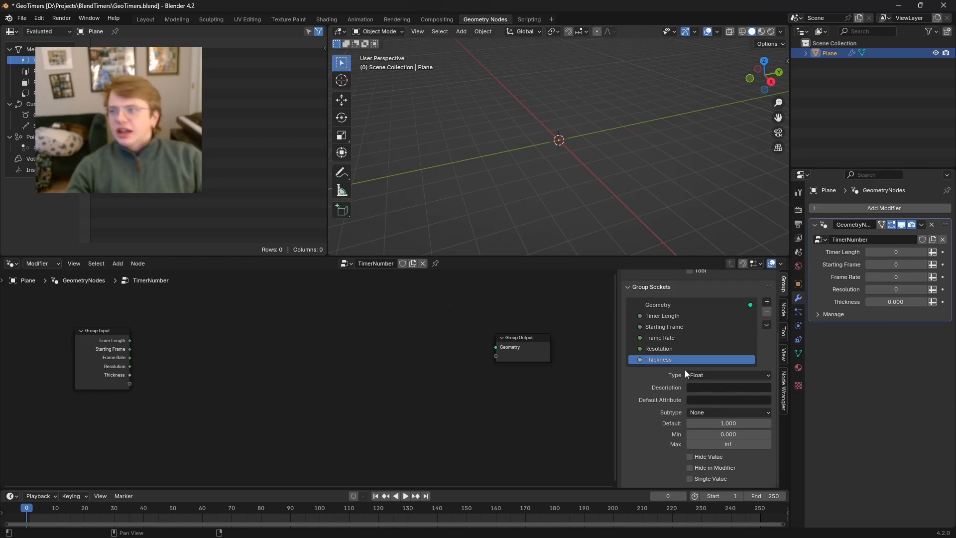
Step: Add a group input socket named Subdivisions below Thickness and make it an Integer
left_click(767, 302)
left_click(780, 314)
double_click(659, 369)
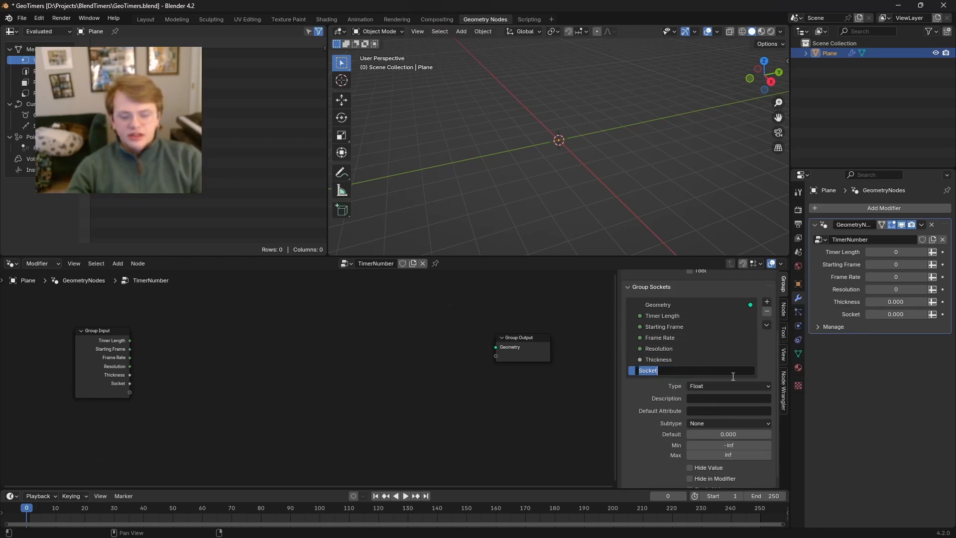
type("Su")
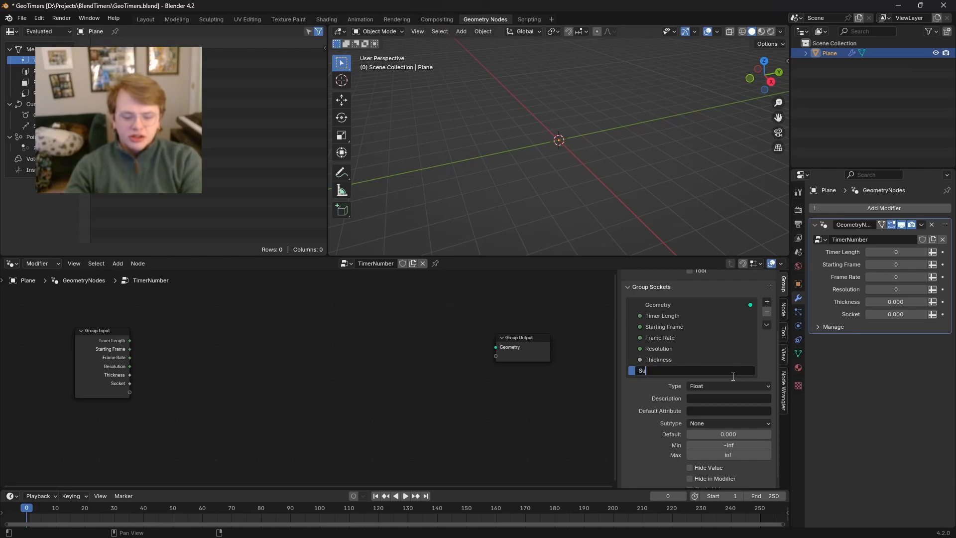
type("bdivisions")
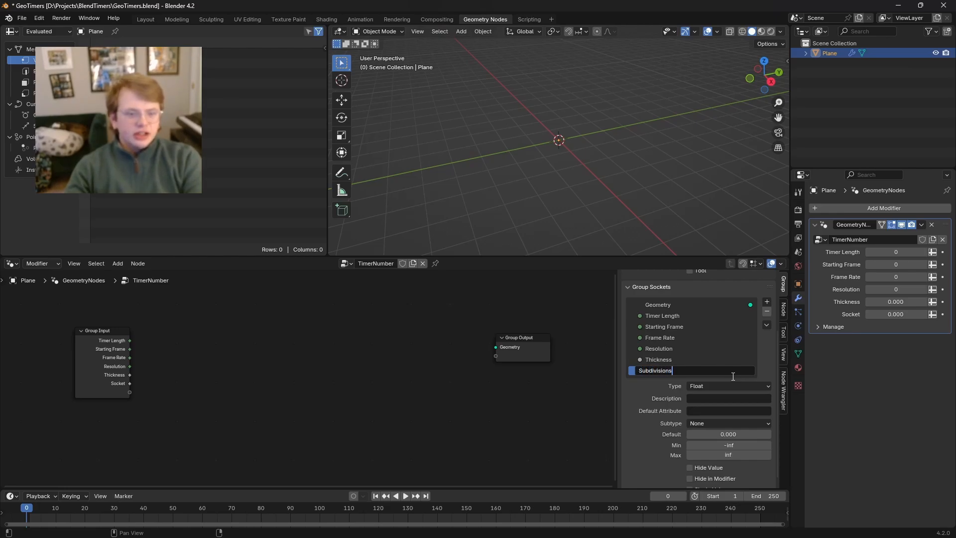
key("Return")
left_click(728, 385)
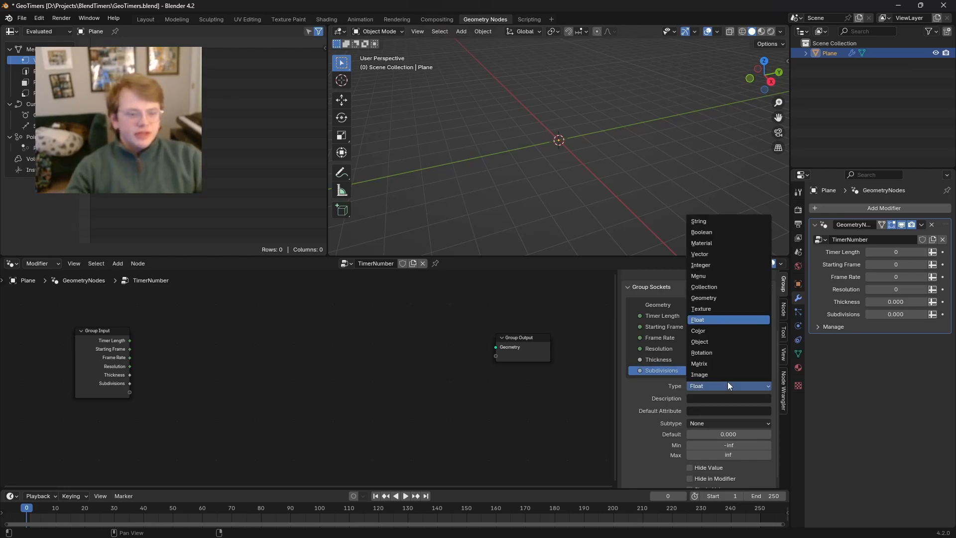
left_click(711, 264)
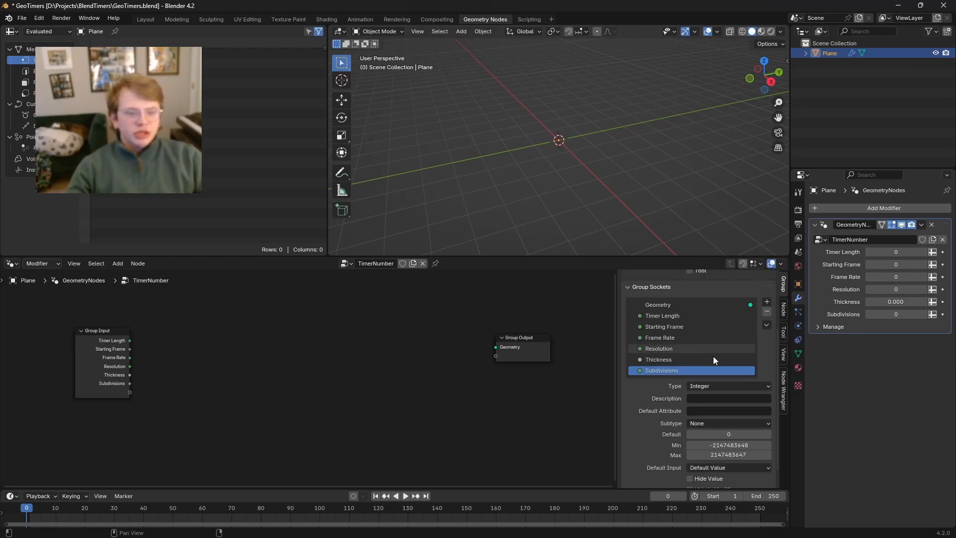
Step: Set the Subdivisions input's minimum to 0
left_click(741, 444)
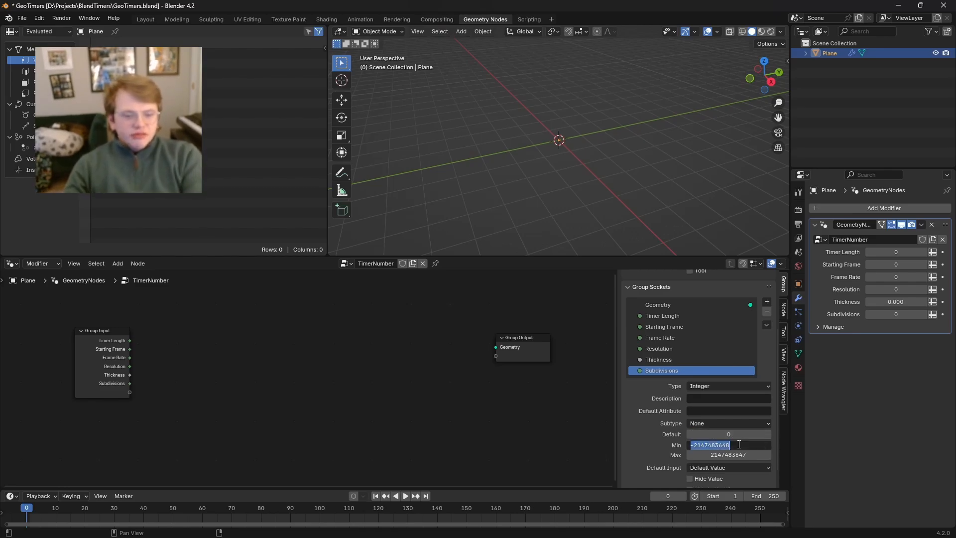
type("0")
key("Return")
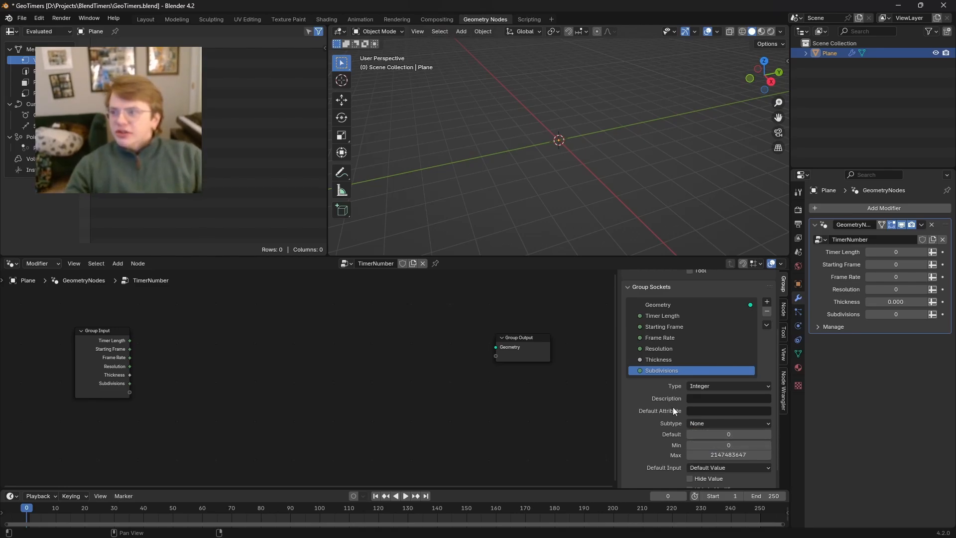
Step: Add a group input socket named Material below Subdivisions with the type Material
left_click(766, 301)
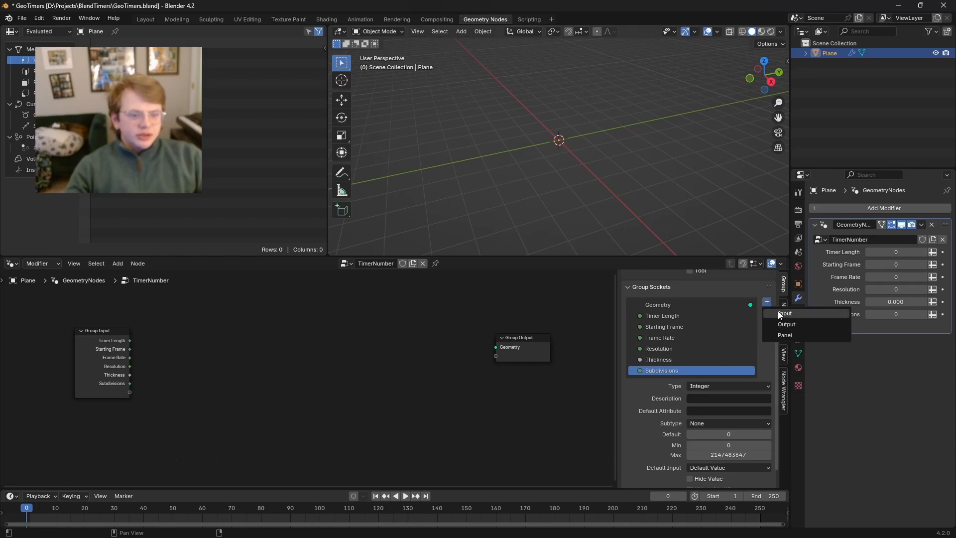
left_click(817, 313)
double_click(656, 382)
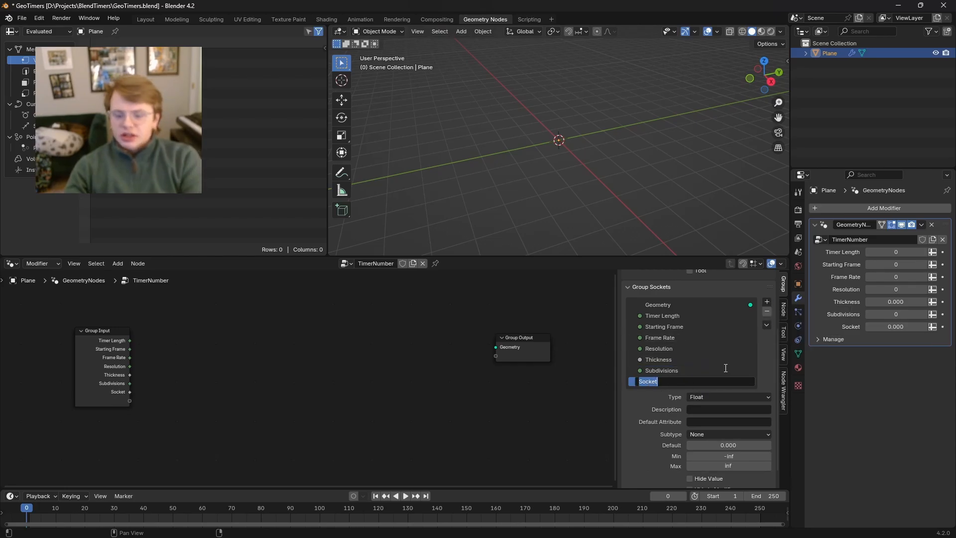
type("Shade S")
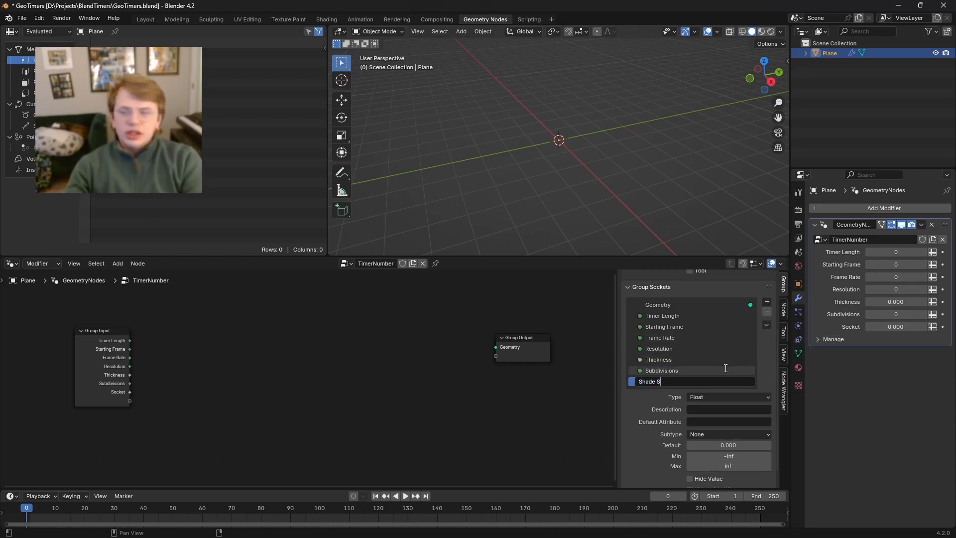
type("Material")
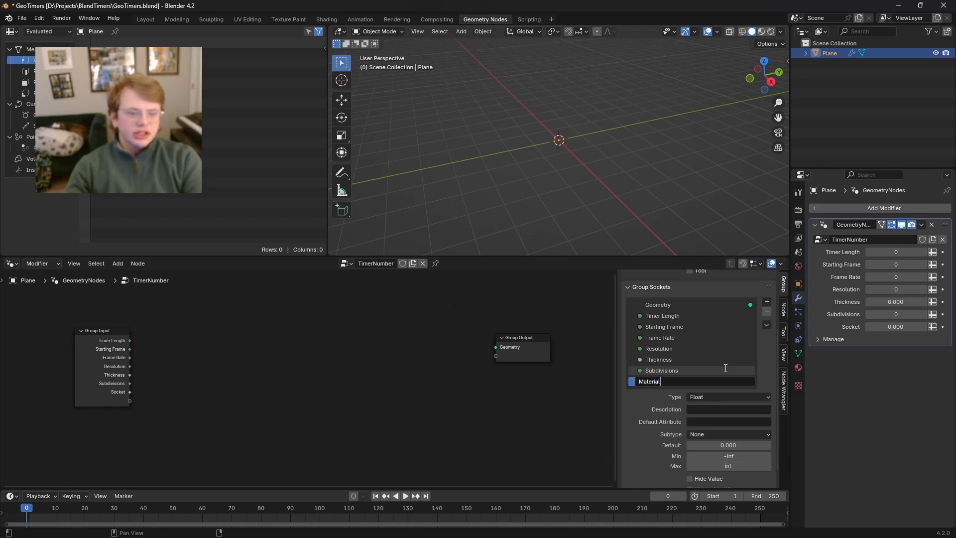
key("Return")
left_click(714, 399)
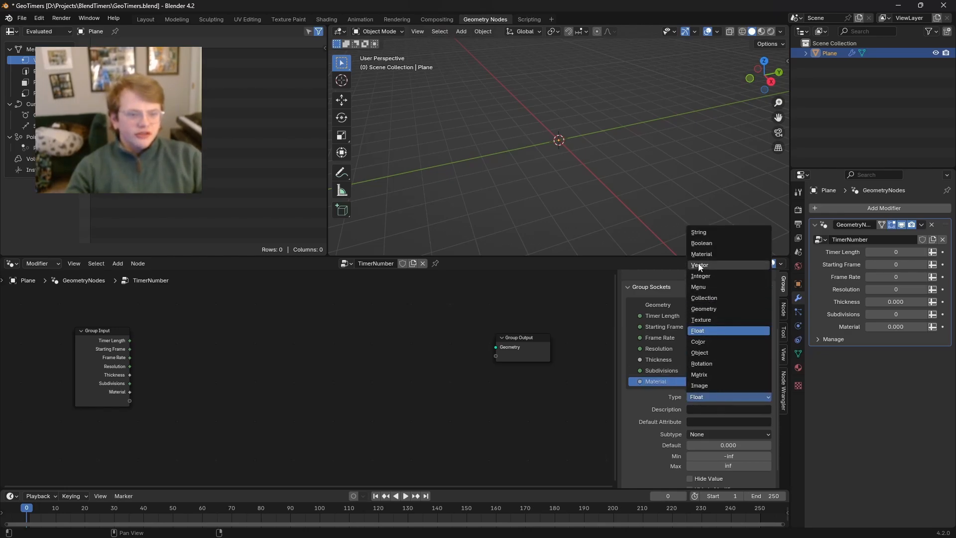
left_click(710, 255)
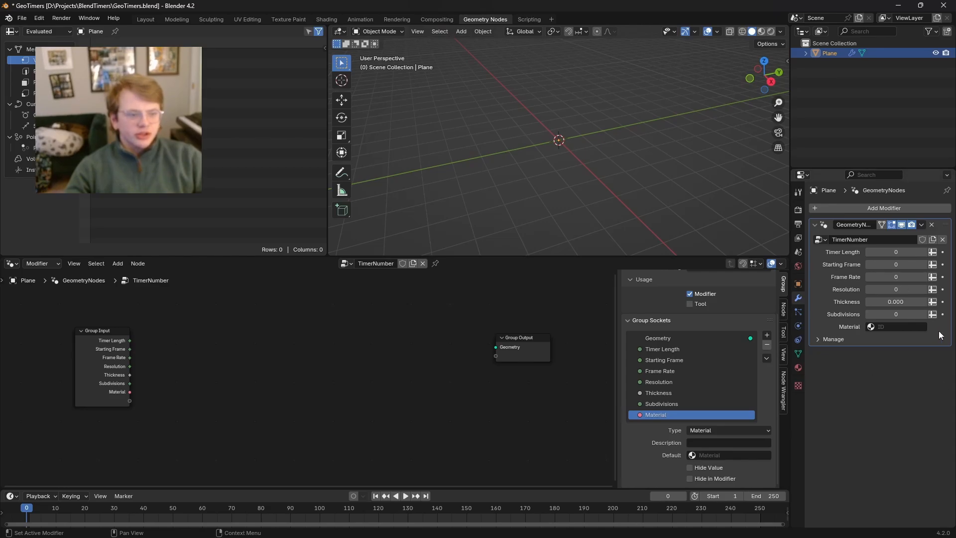
Step: Set the modifier's Timer Length to 10 and its Frame Rate to 24
left_click(896, 251)
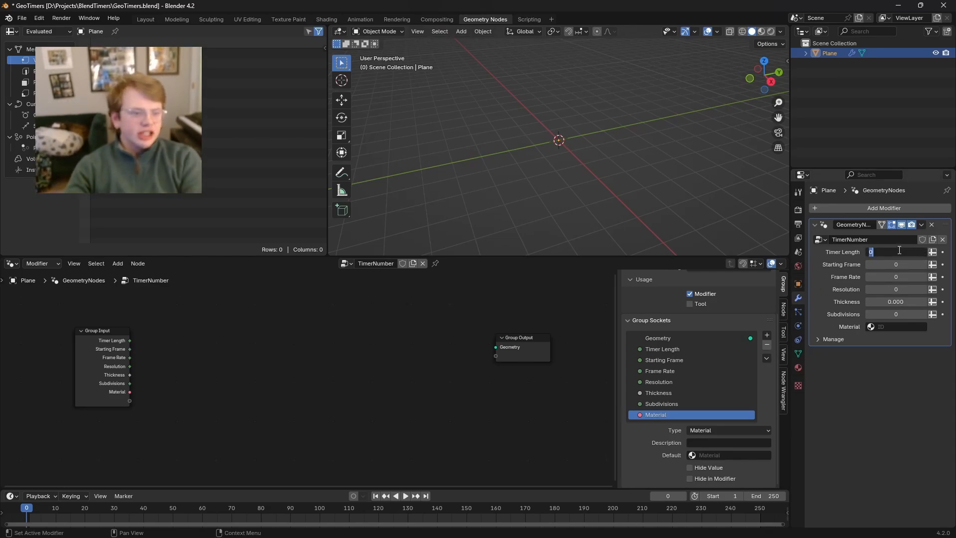
type("10")
key("Return")
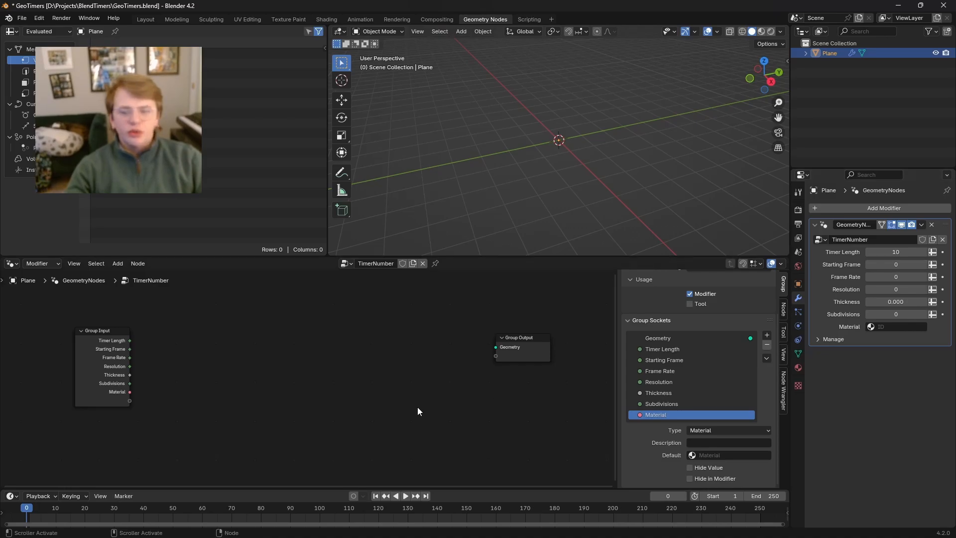
left_click(901, 278)
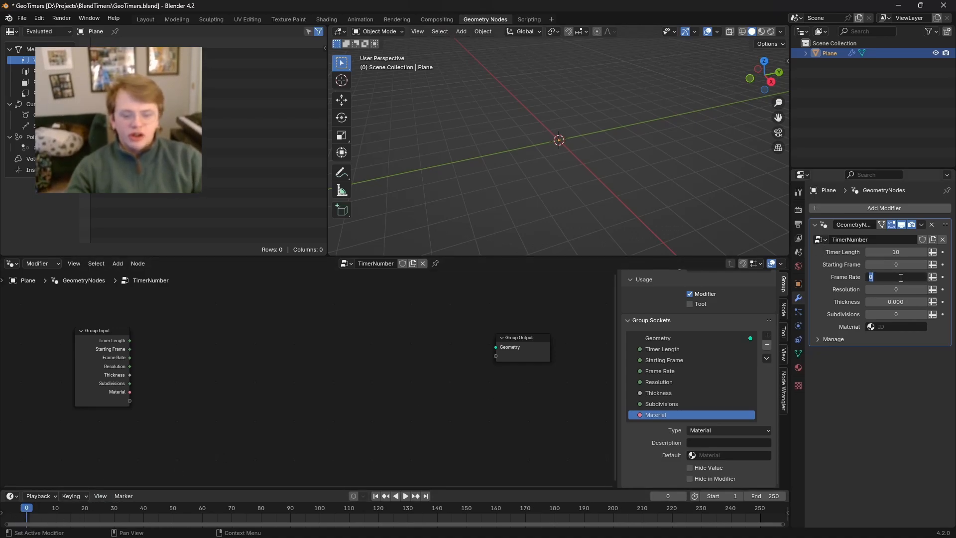
type("24")
key("Return")
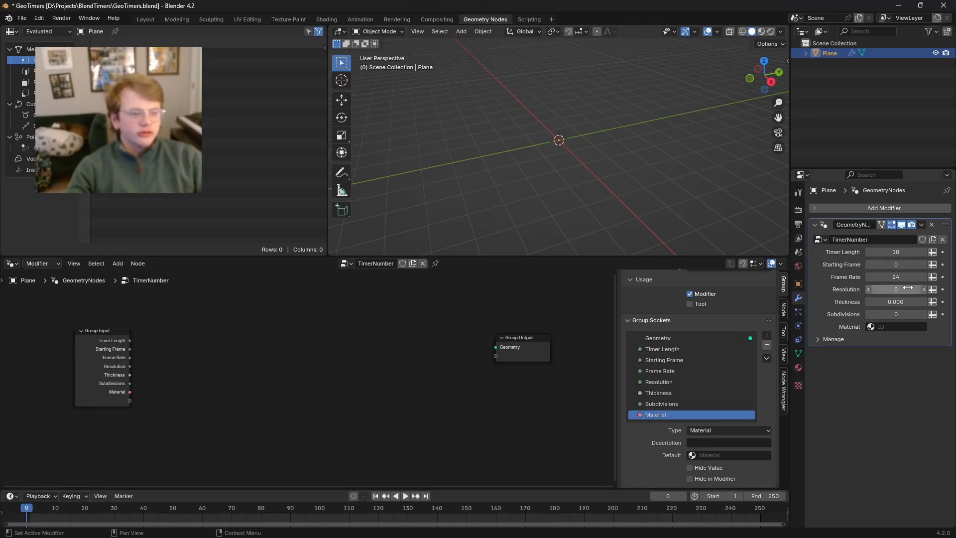
Step: Set the modifier's Resolution to 16 and its Thickness to 1
left_click(908, 288)
type("16")
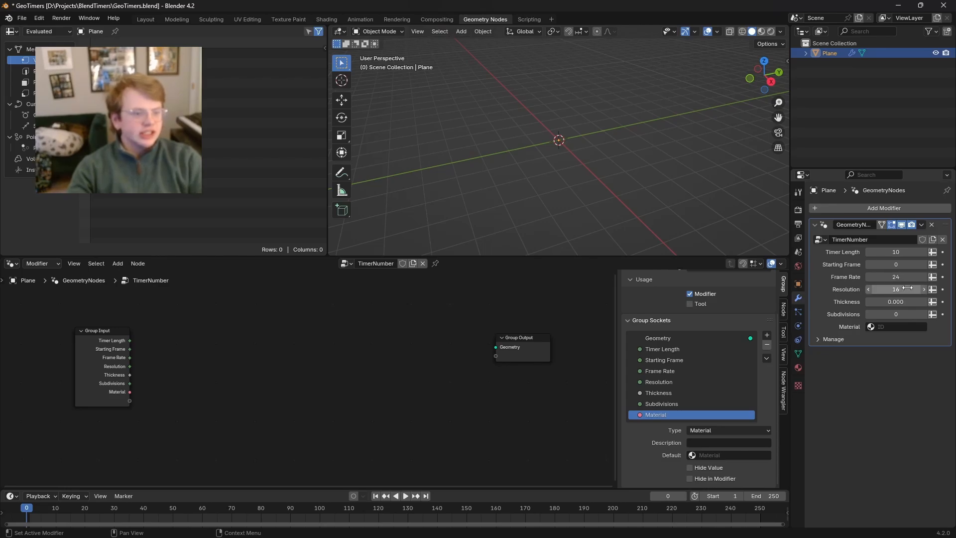
key("Return")
left_click(887, 300)
key("Return")
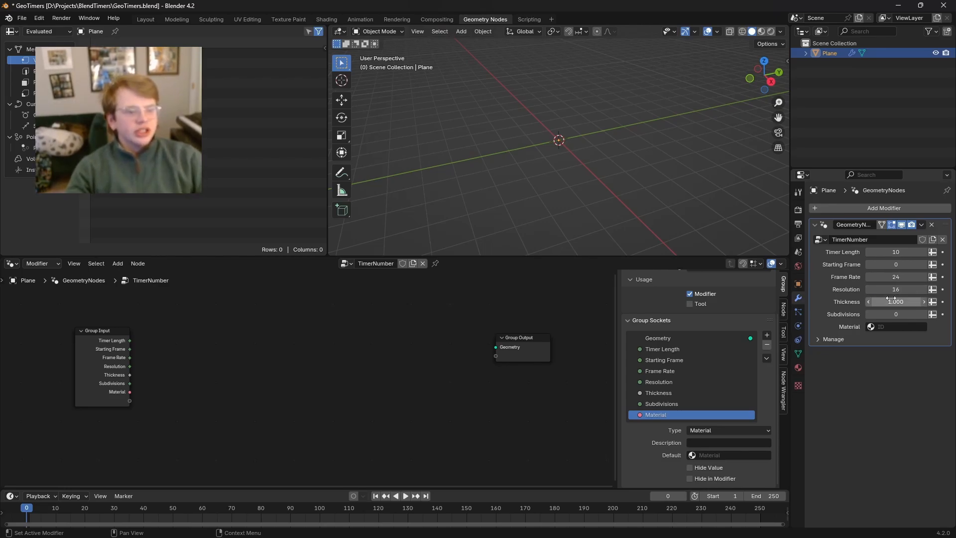
Step: Add a Divide math node fed by the Group Input's Starting Frame
middle_click_drag(388, 409, 406, 407)
scroll(224, 359, "up", 2)
scroll(197, 375, "down", 1)
middle_click_drag(225, 360, 214, 378)
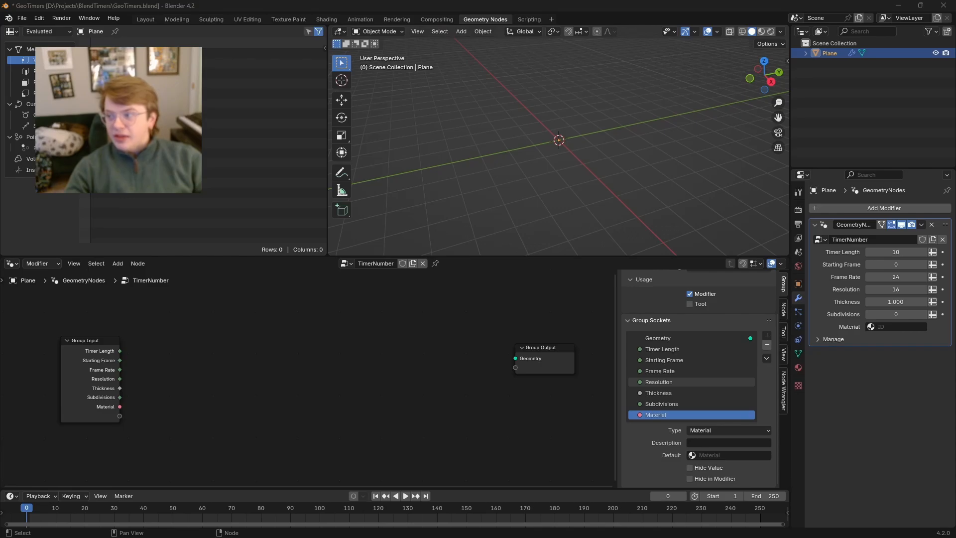
scroll(180, 317, "up", 3)
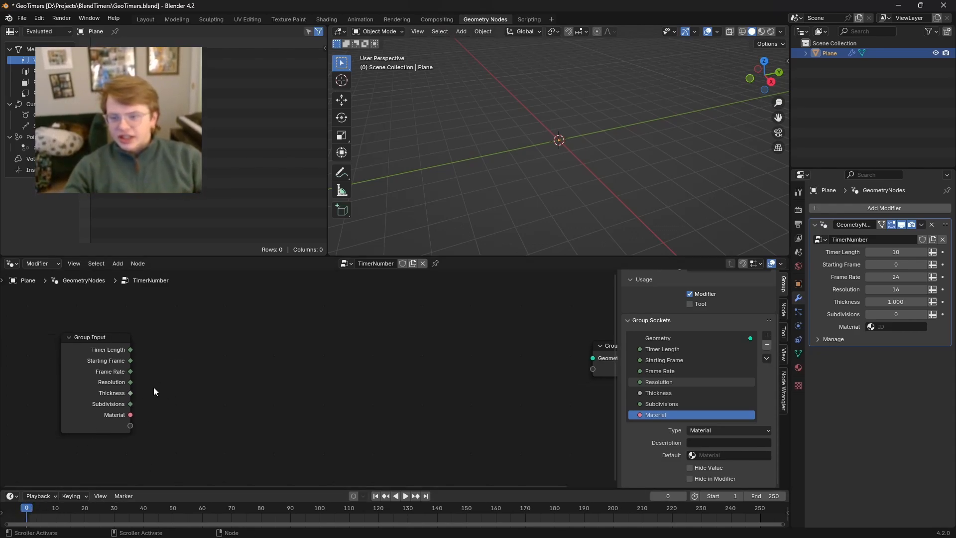
scroll(128, 379, "up", 2)
left_click_drag(124, 360, 205, 355)
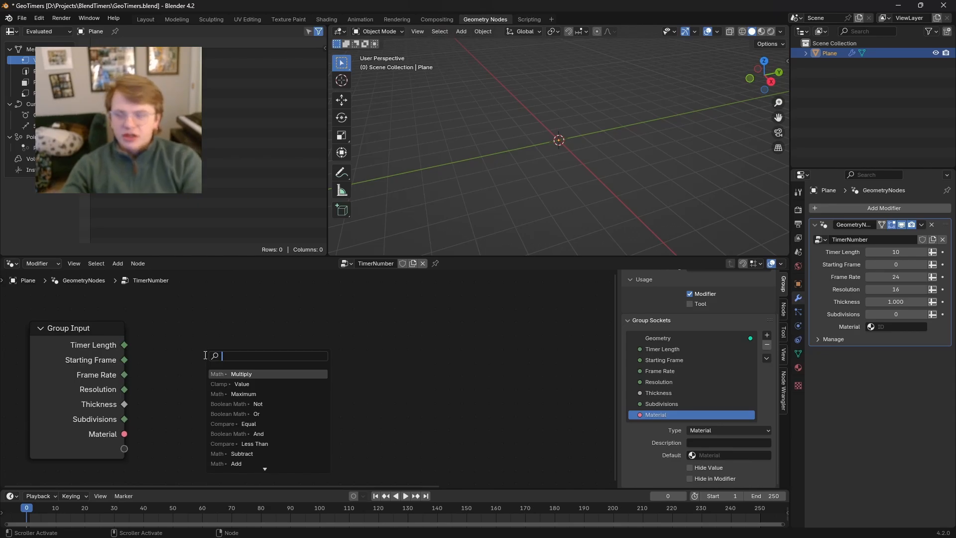
type("m")
key("BackSpace")
type("div")
key("Return")
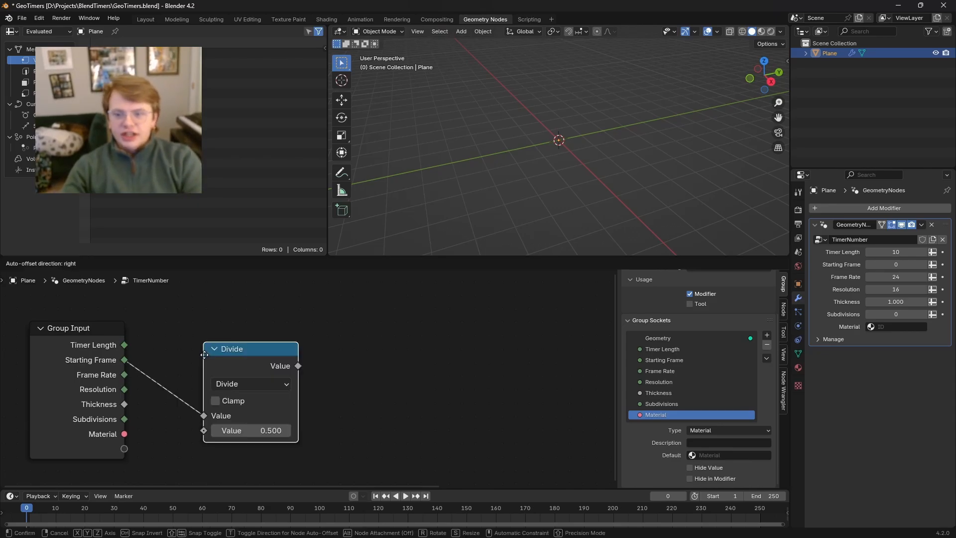
left_click(231, 299)
Step: Connect Frame Rate to the Divide node's second value and reposition the node slightly above the Group Input
left_click_drag(124, 373, 230, 375)
scroll(284, 396, "down", 1)
middle_click_drag(277, 407, 297, 456)
left_click_drag(301, 353, 304, 331)
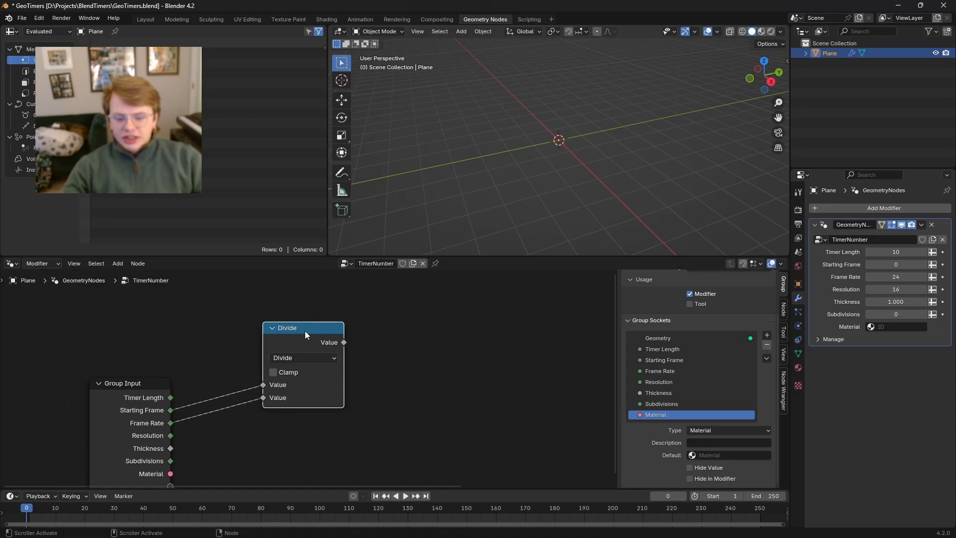
Step: Enclose the Divide node in a frame labelled "starting second"
key("ctrl+j")
key("F2")
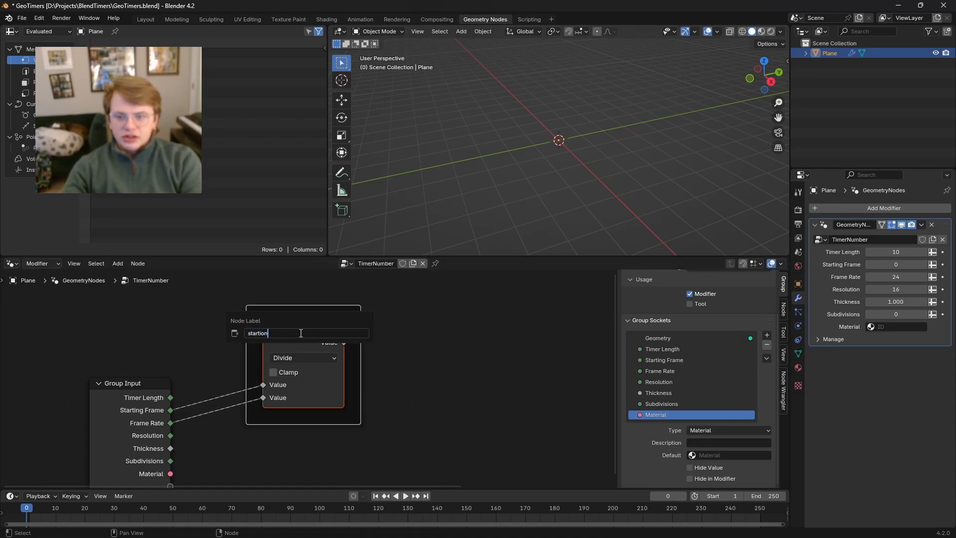
type("starting second")
key("Return")
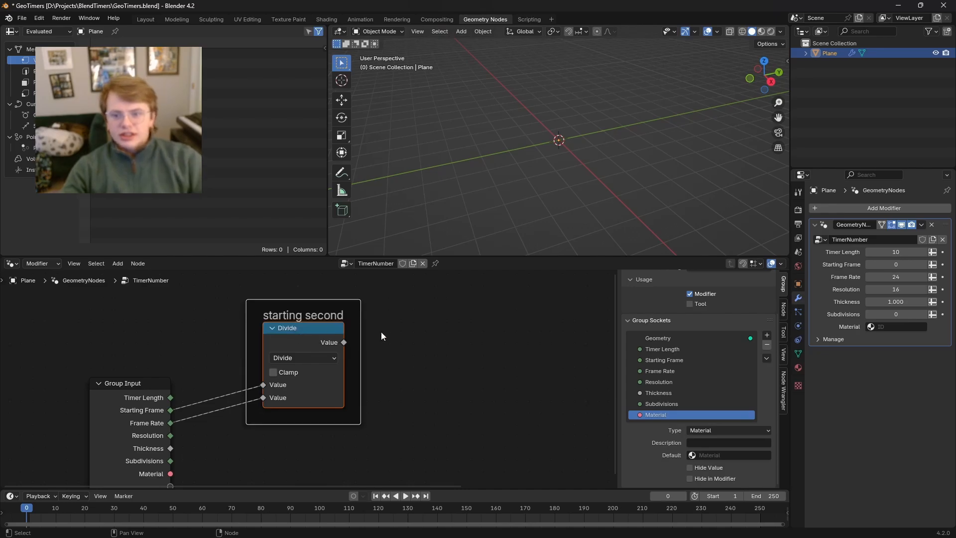
Step: Add an Add math node fed by the starting second Divide node's output
scroll(402, 306, "down", 2)
middle_click_drag(402, 306, 330, 386)
left_click_drag(307, 412, 403, 334)
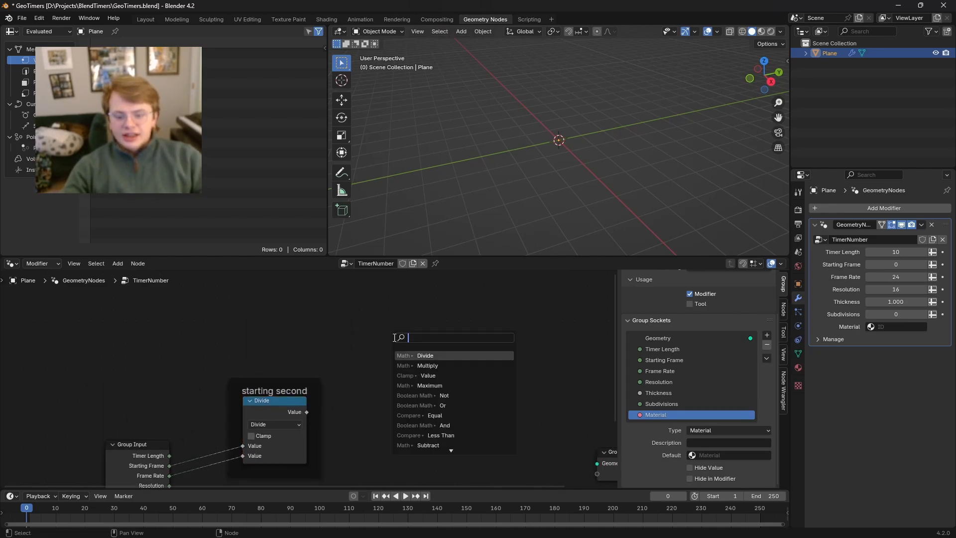
type("add")
key("Return")
left_click(385, 324)
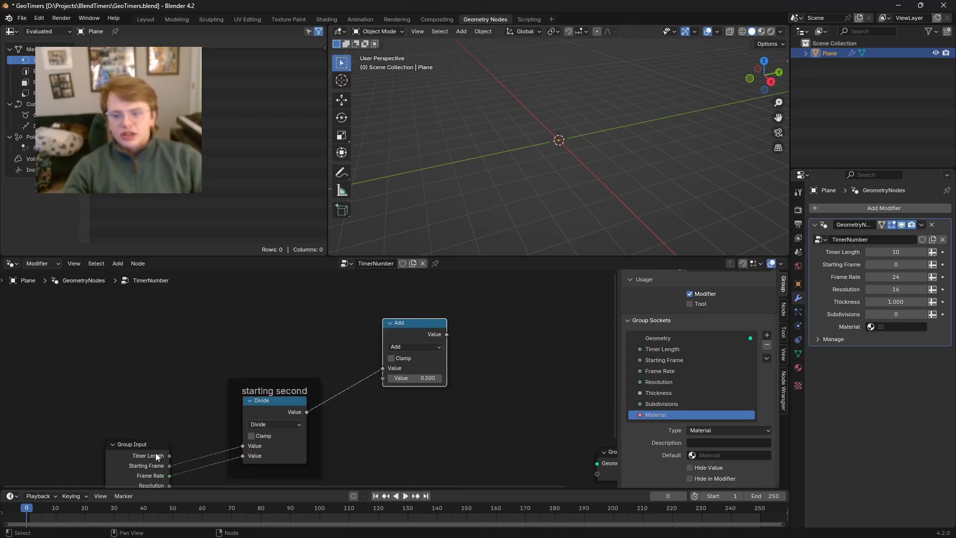
Step: Connect Timer Length to the Add node's first value and the starting second to its second value, and move the node above the frame
left_click_drag(169, 456, 197, 444)
left_click_drag(394, 371, 383, 379)
left_click_drag(419, 322, 374, 300)
middle_click_drag(355, 387, 337, 329)
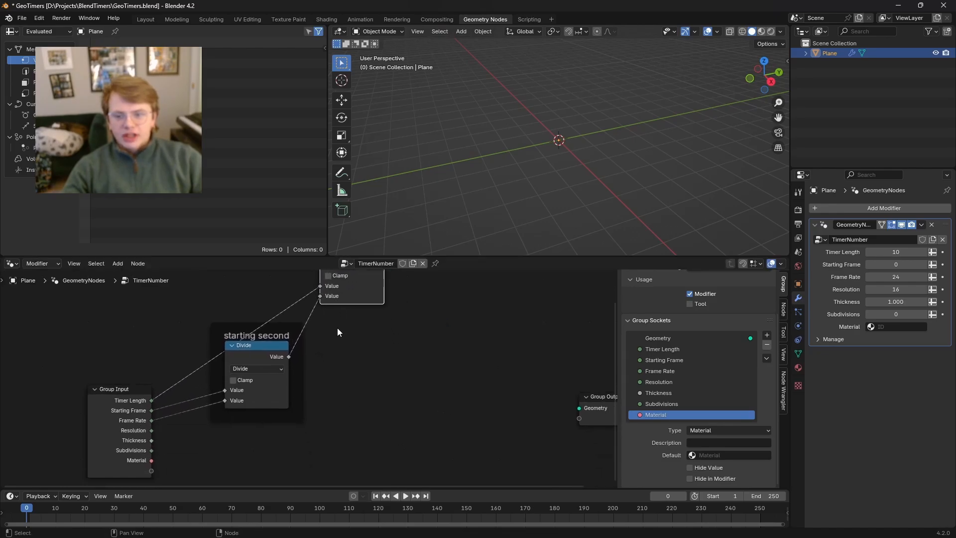
left_click_drag(298, 329, 301, 341)
Step: Enclose the Add node in a frame labelled "max time"
middle_click_drag(305, 274, 264, 340)
scroll(264, 340, "down", 2)
left_click(319, 321)
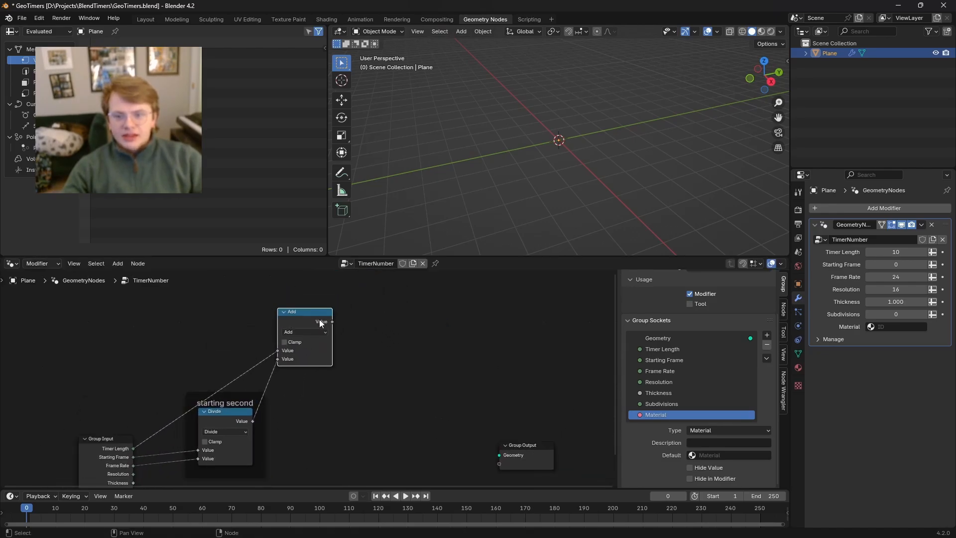
key("ctrl+j")
key("F2")
type("max t")
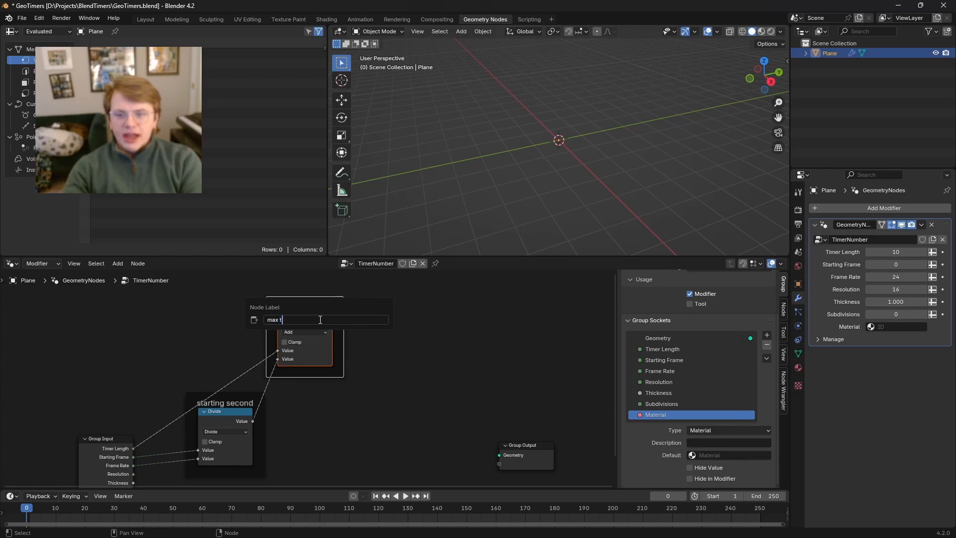
type("ime")
key("Return")
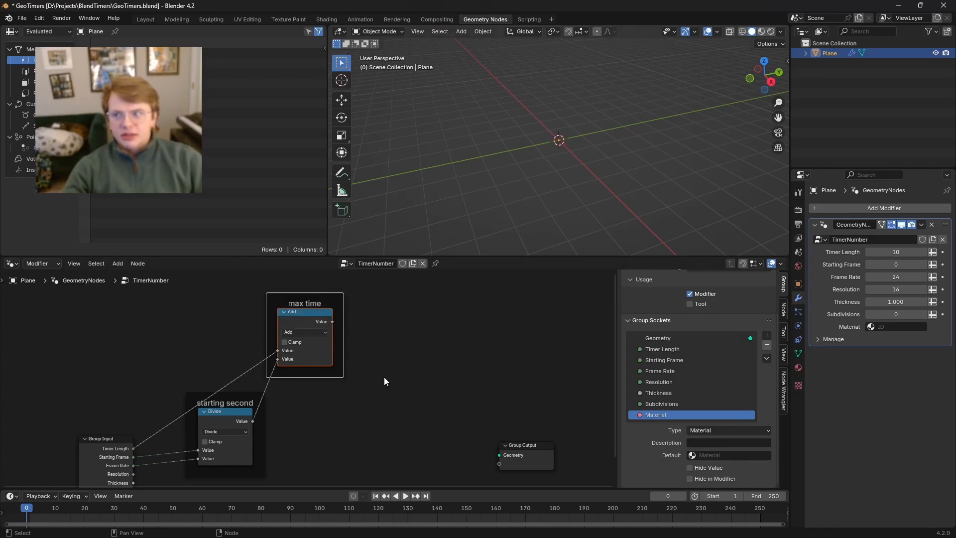
Step: Move the Group Output farther away and place a Subtract math node before it, fed by the max time Add node's output
middle_click_drag(384, 377, 364, 344)
left_click_drag(535, 376, 568, 357)
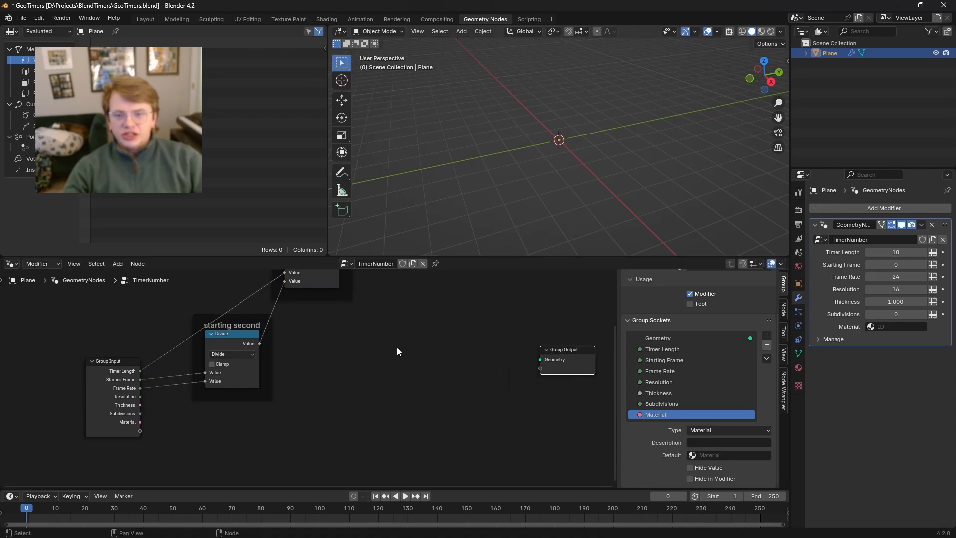
middle_click_drag(375, 329, 334, 376)
left_click(297, 292)
key("shift+a")
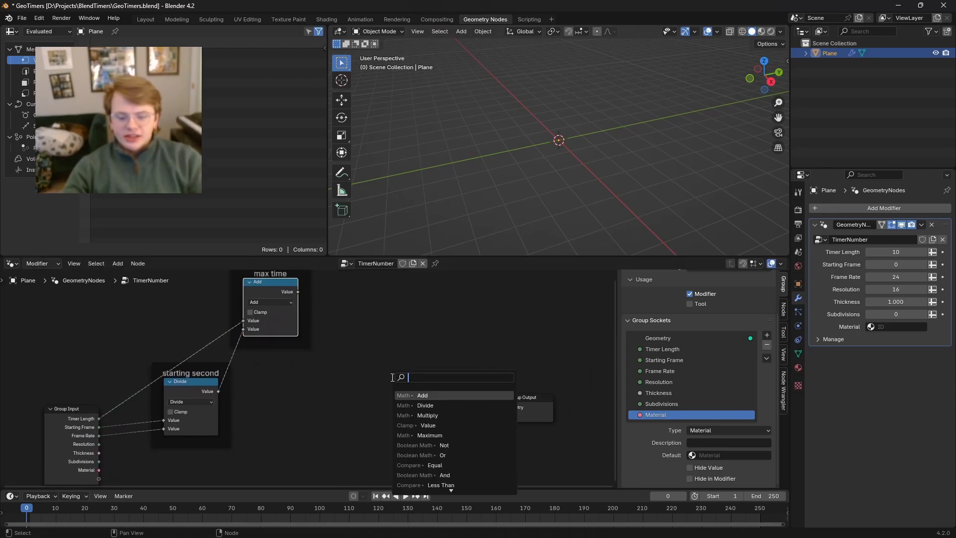
type("subtra")
key("Return")
left_click(389, 378)
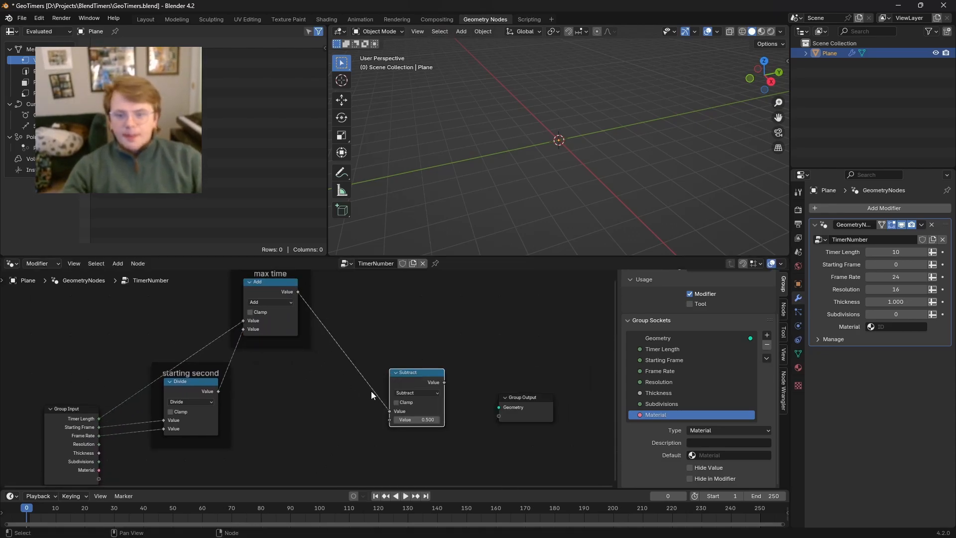
middle_click_drag(363, 411, 376, 408)
left_click_drag(419, 391, 424, 402)
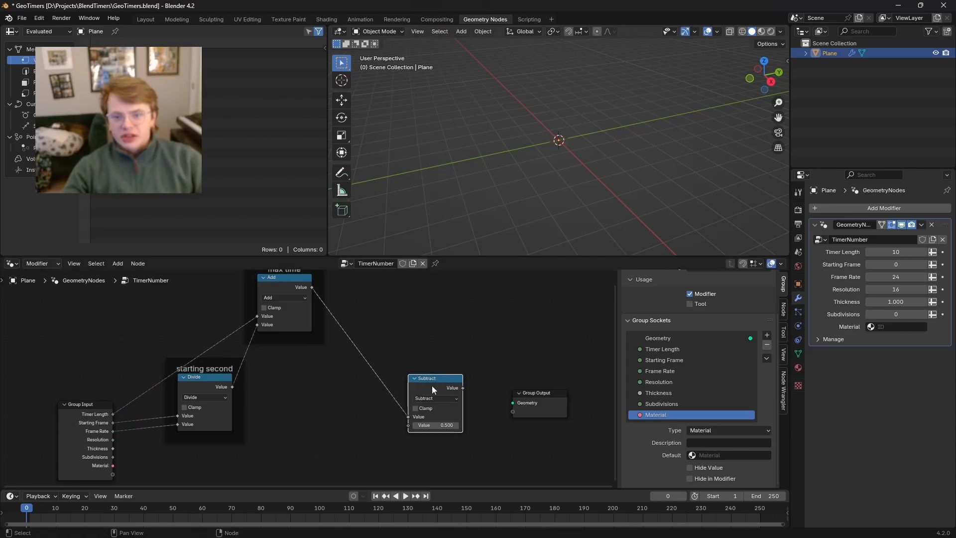
Step: Add a Scene Time node and place it between the starting second frame and the Subtract node
middle_click_drag(347, 425, 356, 404)
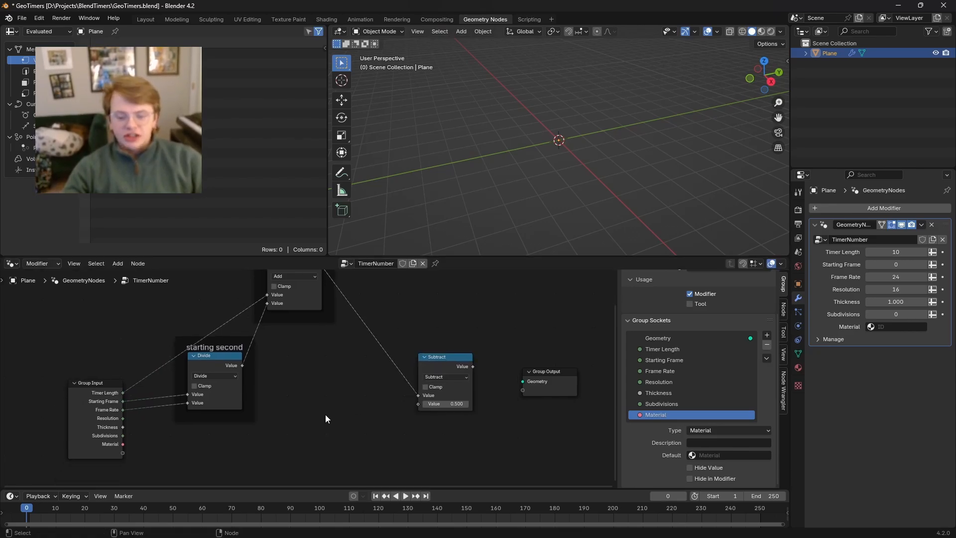
key("shift+a")
left_click(280, 322)
type("scene time")
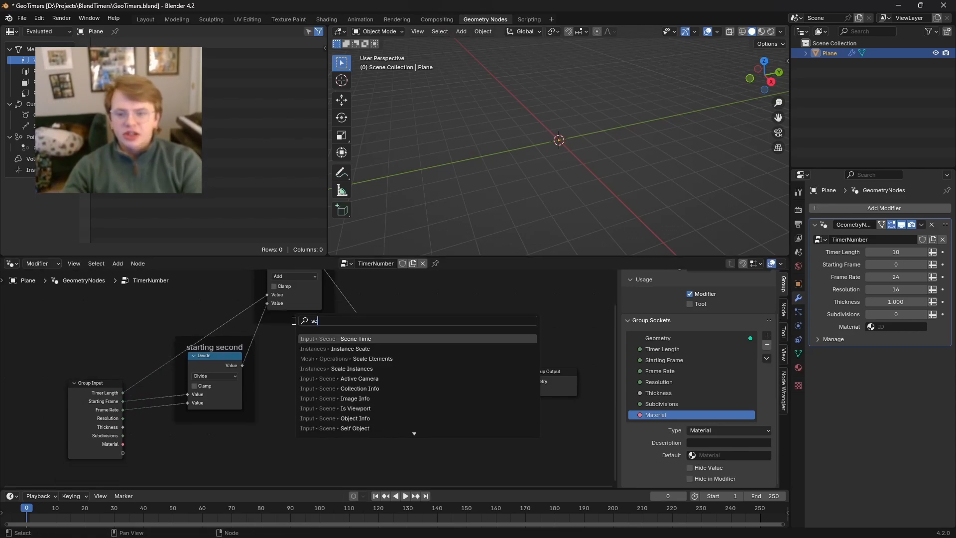
key("Return")
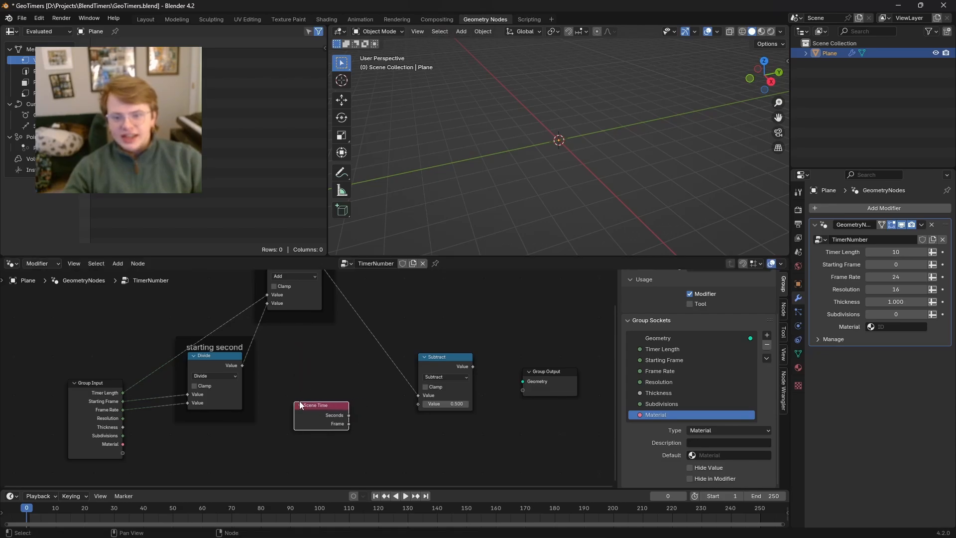
scroll(300, 401, "up", 1)
left_click(298, 387)
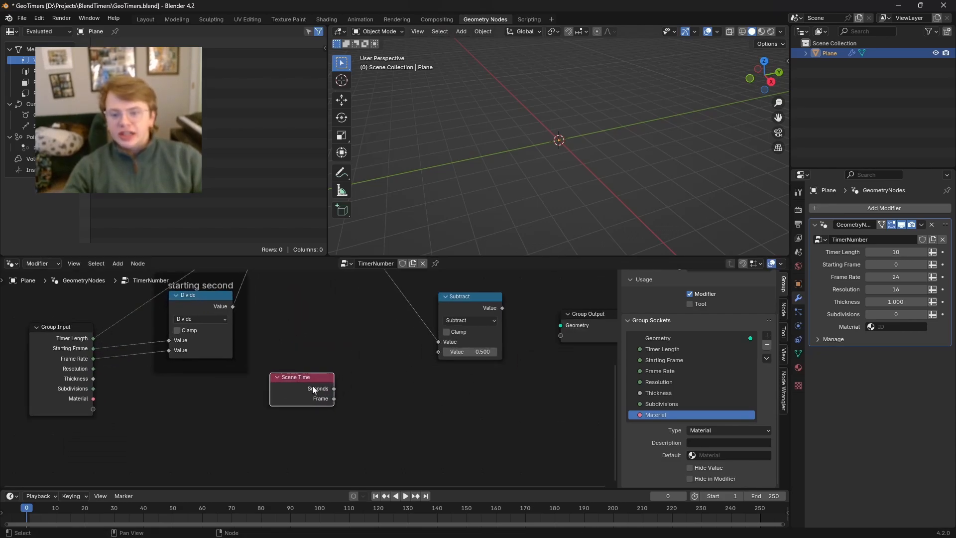
left_click_drag(312, 385, 305, 342)
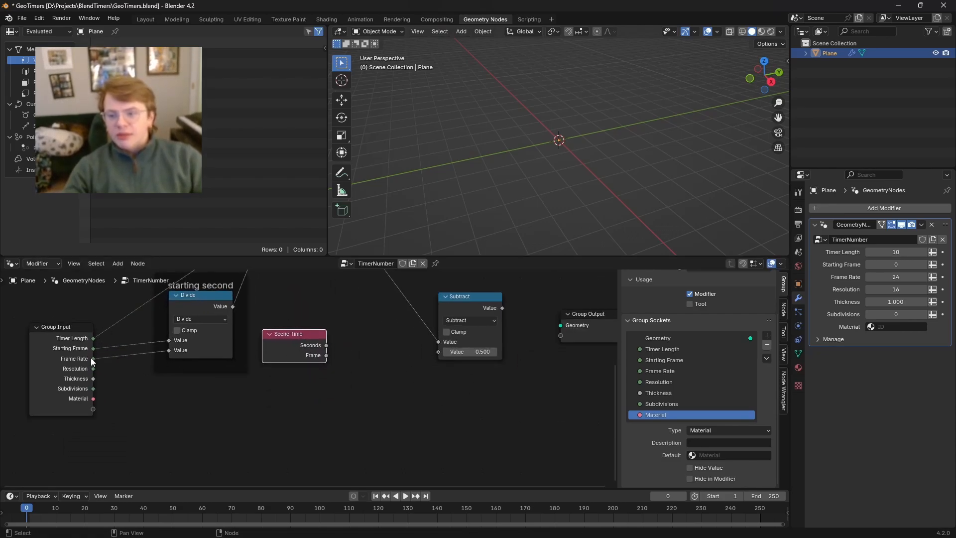
Step: Add a Divide math node beside Scene Time that divides the scene's Frame by the Group Input's Frame Rate
left_click_drag(92, 359, 329, 374)
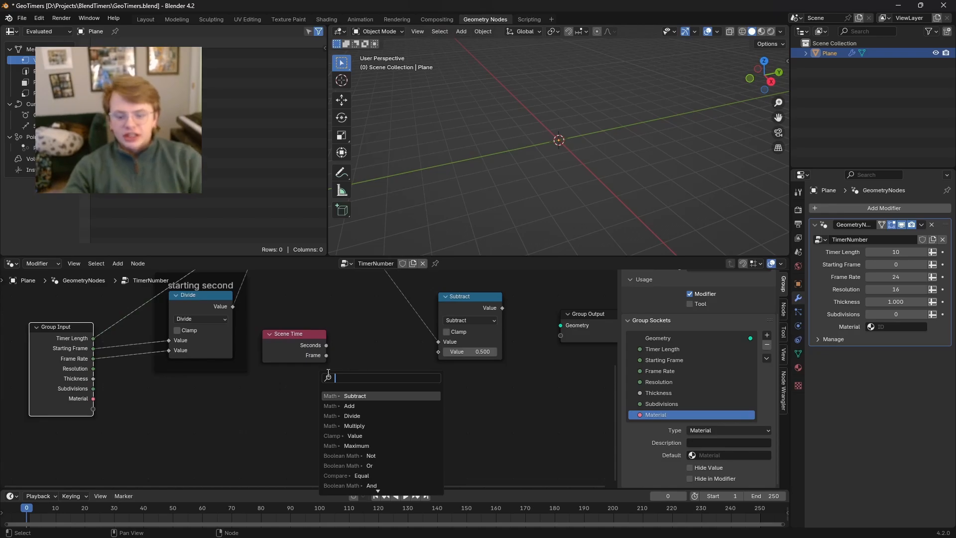
type("div")
key("Return")
left_click(335, 370)
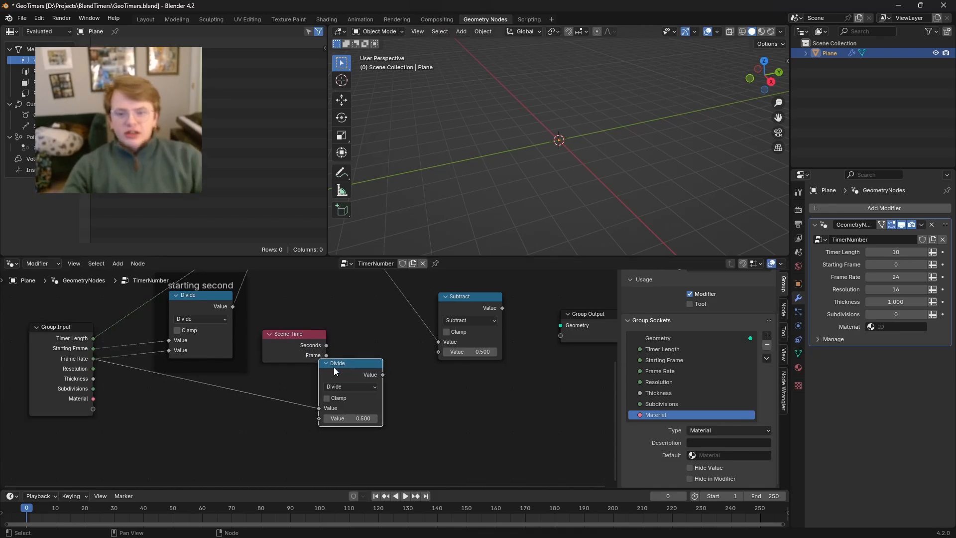
left_click_drag(335, 370, 372, 334)
left_click_drag(326, 355, 356, 372)
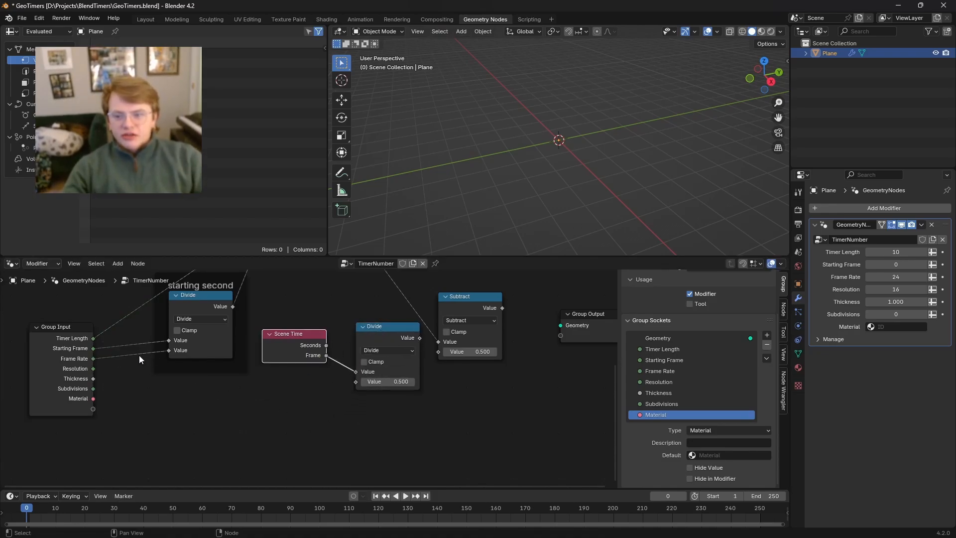
left_click_drag(92, 359, 354, 382)
Step: Tidy the Scene Time and its Divide node, and connect the Divide output to the Subtract node's second value
left_click_drag(290, 341, 307, 338)
left_click_drag(298, 306, 363, 334)
left_click_drag(383, 338, 439, 352)
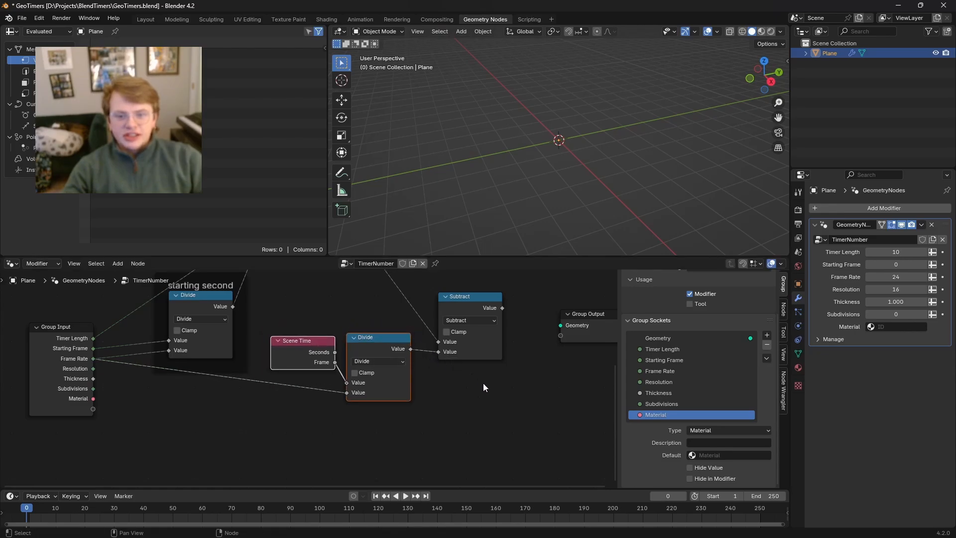
Step: Enclose the Scene Time node and its Divide node in a frame labelled "current second"
scroll(482, 384, "down", 3)
left_click_drag(355, 443, 273, 374)
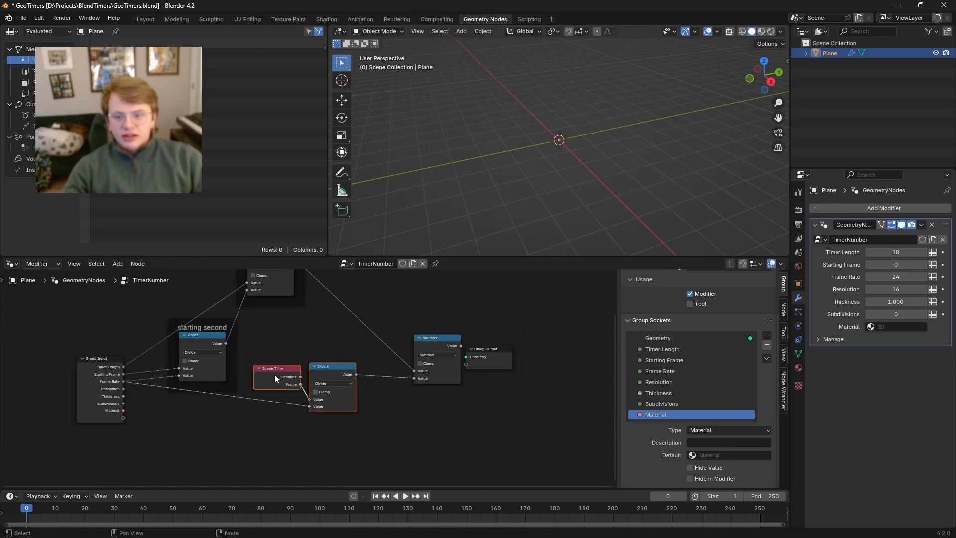
key("ctrl+j")
key("F2")
type("current")
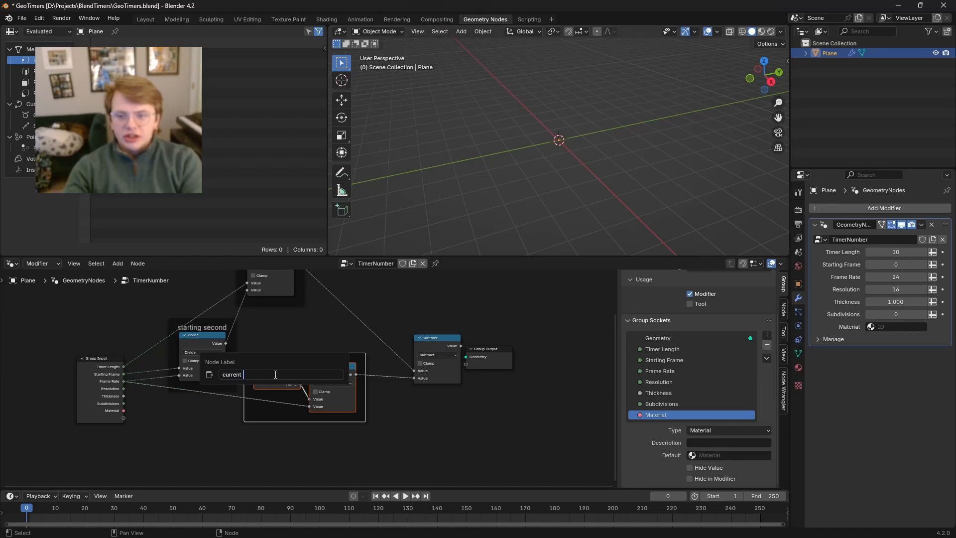
type(" second")
key("Return")
Step: Move the Group Output farther out and shift the Subtract node to space out the node layout
left_click_drag(490, 354, 539, 352)
left_click_drag(428, 343, 406, 317)
scroll(234, 322, "down", 2)
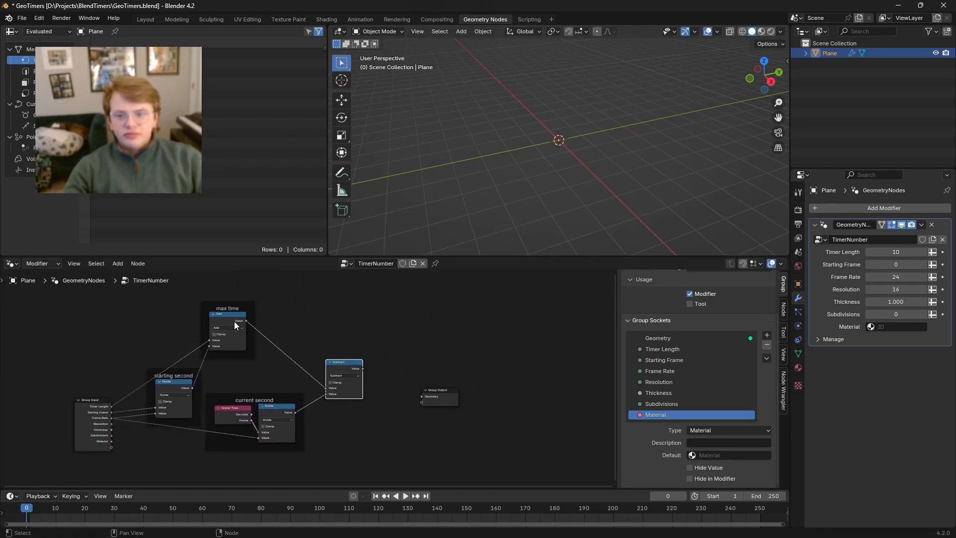
Step: Move the "max time" frame and the Subtract node to tidy the spacing around the "current second" frame
left_click_drag(232, 305, 264, 330)
left_click_drag(341, 360, 345, 363)
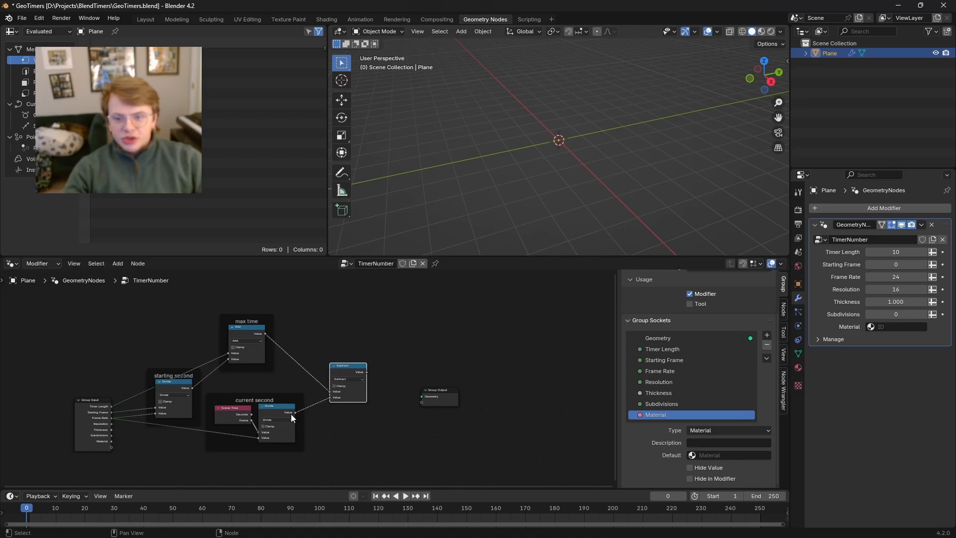
scroll(288, 413, "up", 1)
left_click_drag(265, 399, 267, 398)
left_click_drag(252, 332, 261, 332)
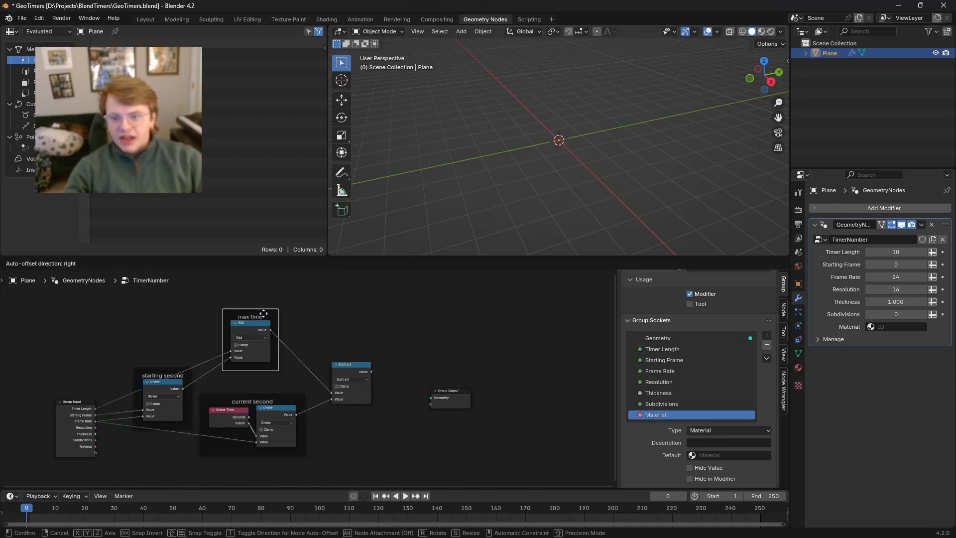
Step: Enclose the Subtract node in a frame labelled "timer value" and move the Group Output farther away from it
key("ctrl+j")
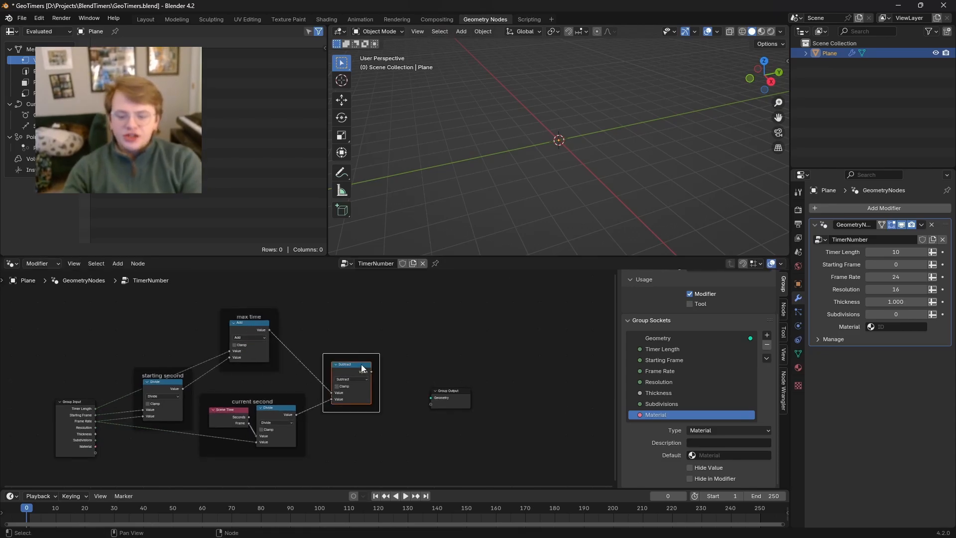
key("F2")
type("timer val")
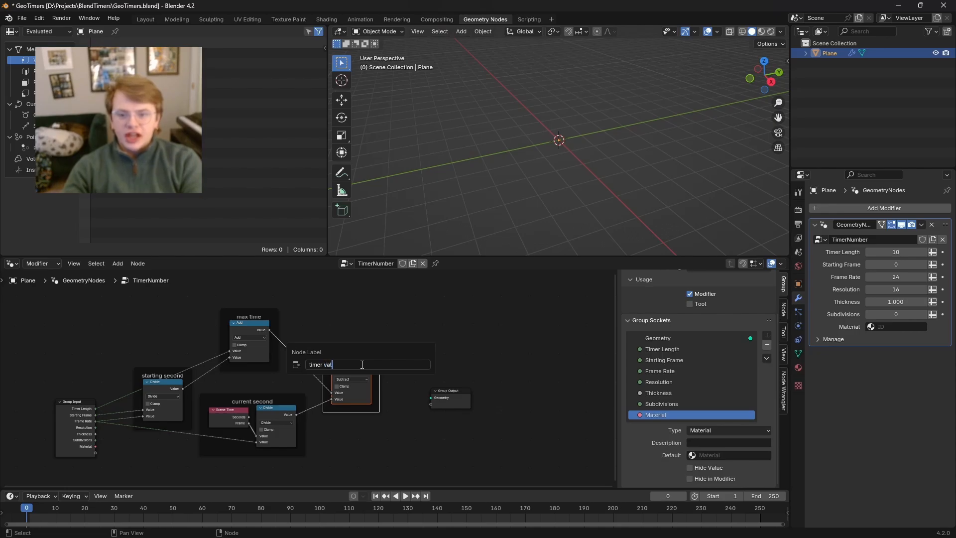
type("ue")
key("Return")
left_click_drag(461, 393, 503, 388)
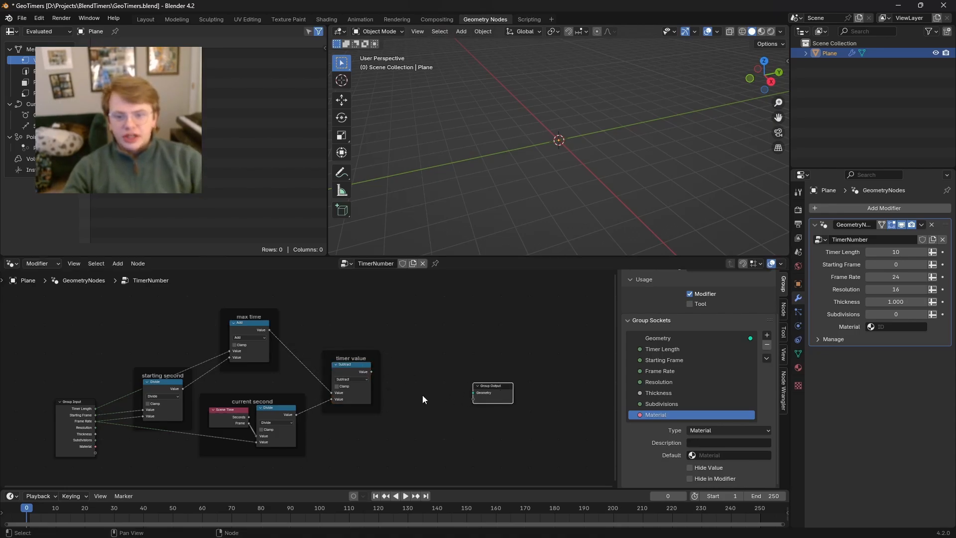
left_click(419, 393)
middle_click_drag(420, 393, 274, 392)
scroll(274, 392, "up", 2)
middle_click_drag(211, 389, 216, 388)
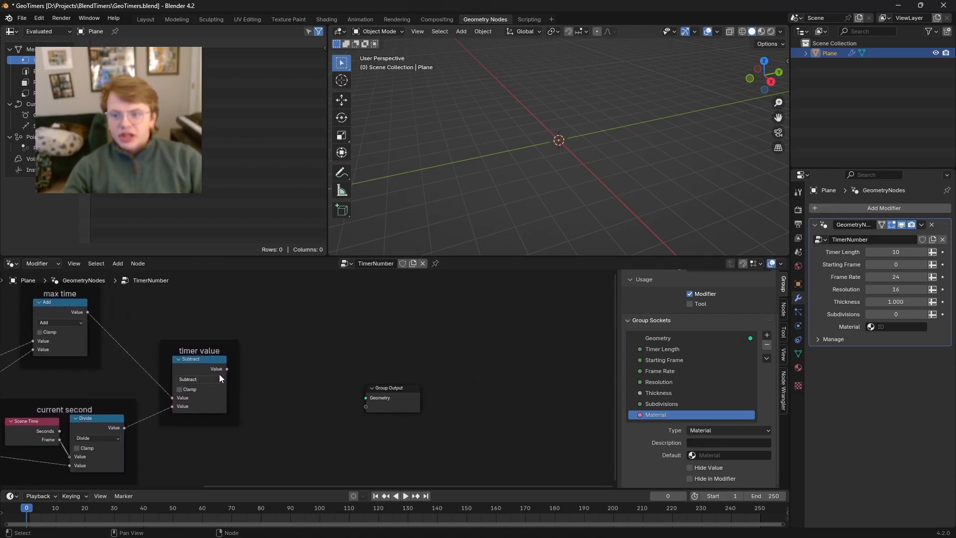
left_click_drag(227, 368, 310, 371)
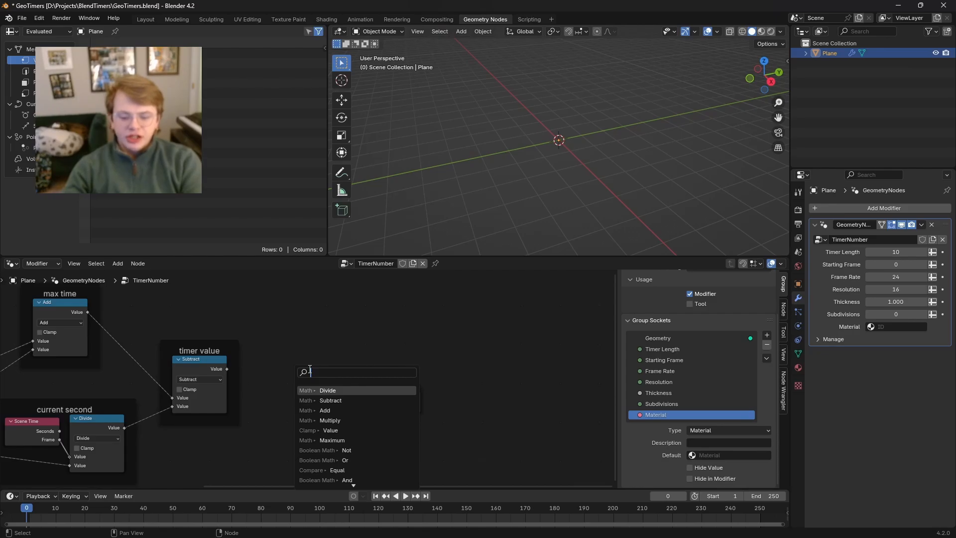
type("float to")
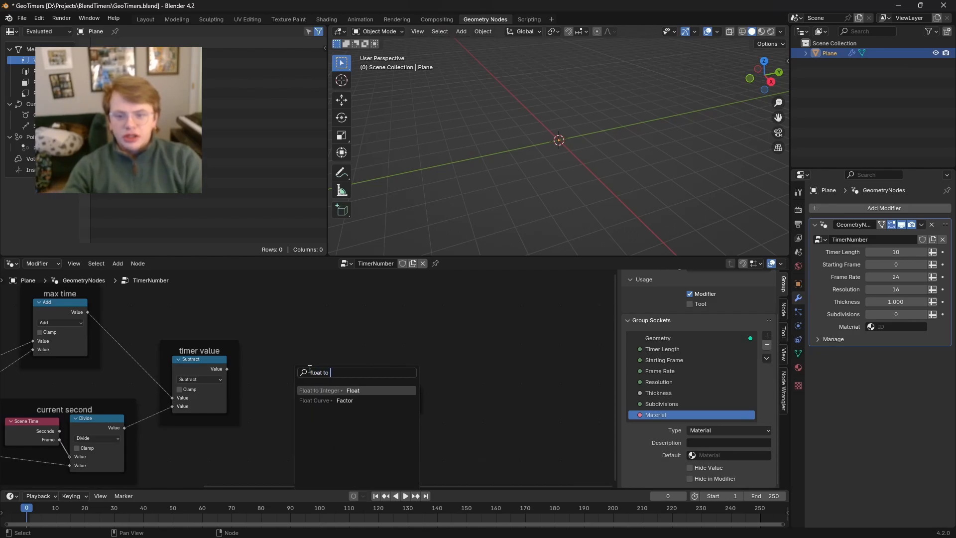
key("Return")
key("Escape")
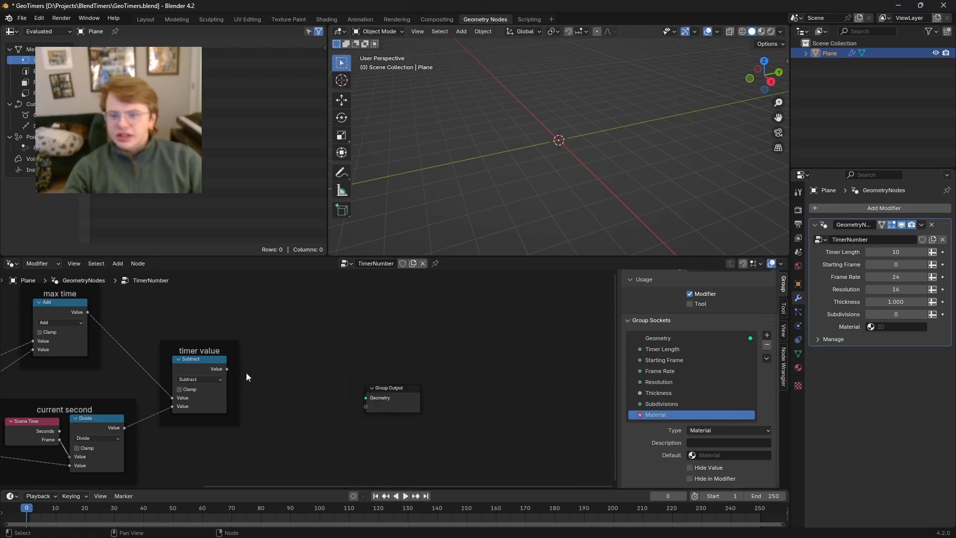
Step: Add a Value to String node fed by the Subtract output and place it beside the "timer value" frame
left_click_drag(227, 368, 309, 371)
type("to string")
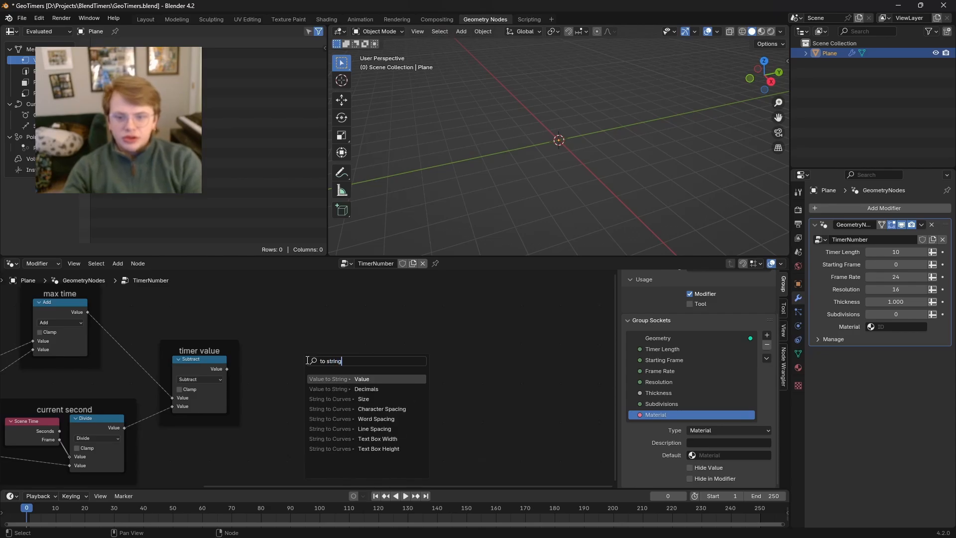
key("Return")
left_click(266, 356)
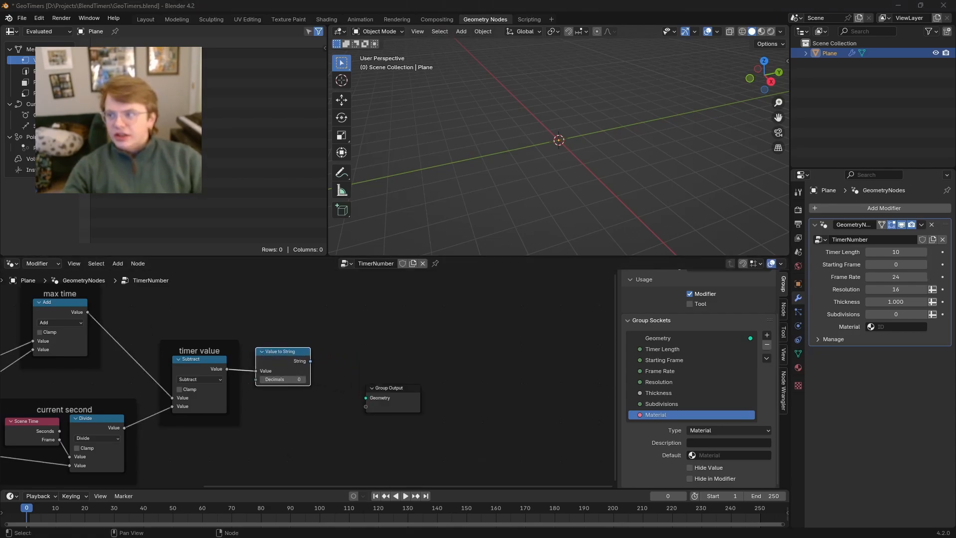
left_click(392, 356)
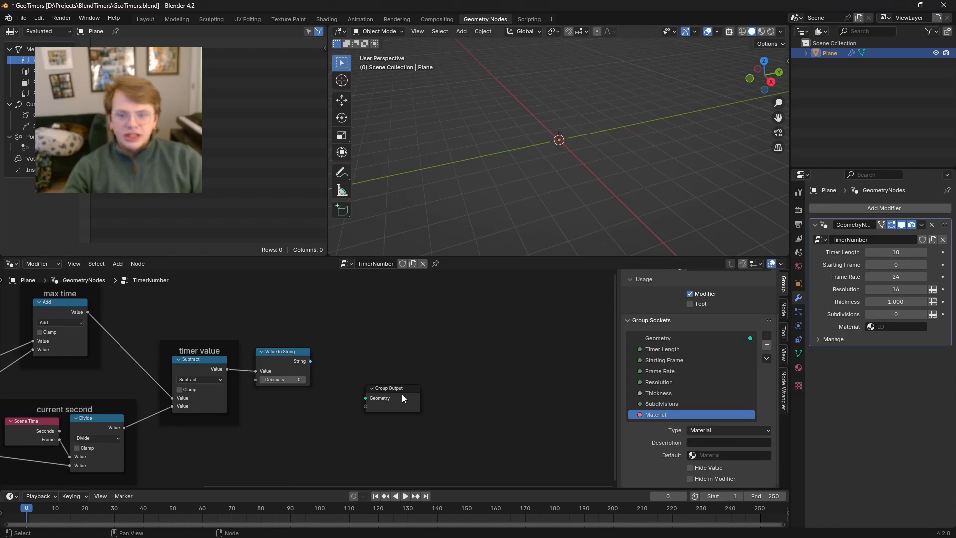
Step: Add a String to Curves node fed by Value to String and connect its Curve Instances to the Group Output's Geometry
left_click_drag(309, 360, 353, 360)
type("string to cu")
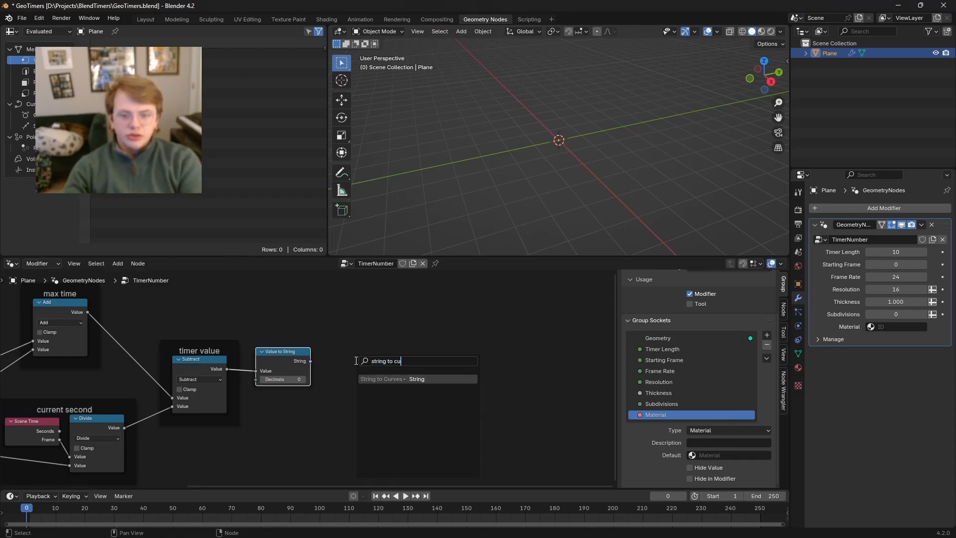
key("Return")
left_click(371, 325)
left_click_drag(433, 385, 504, 366)
middle_click_drag(427, 331, 312, 356)
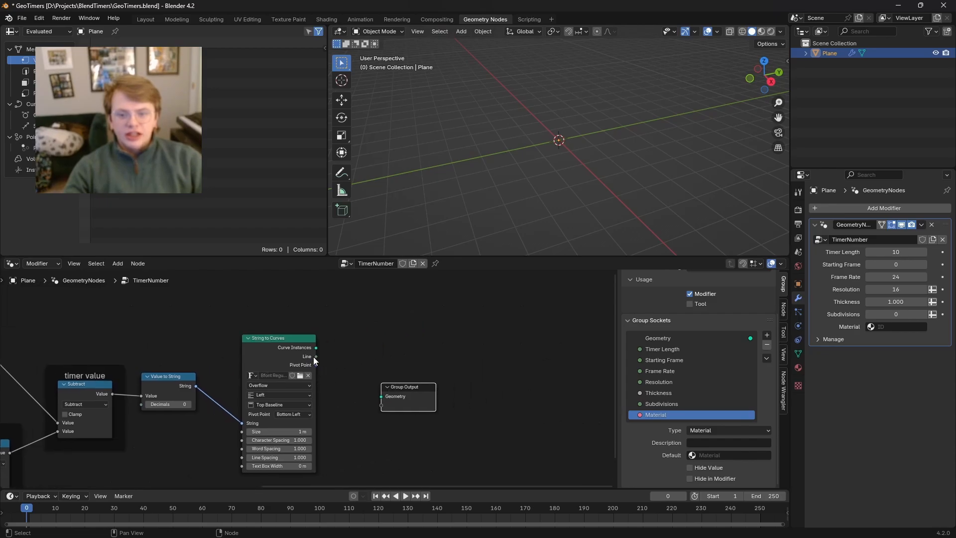
left_click_drag(280, 356, 447, 407)
Step: Play the animation to check the number's countdown in the viewport, and return the playhead to frame 2
middle_click_drag(551, 167, 574, 137)
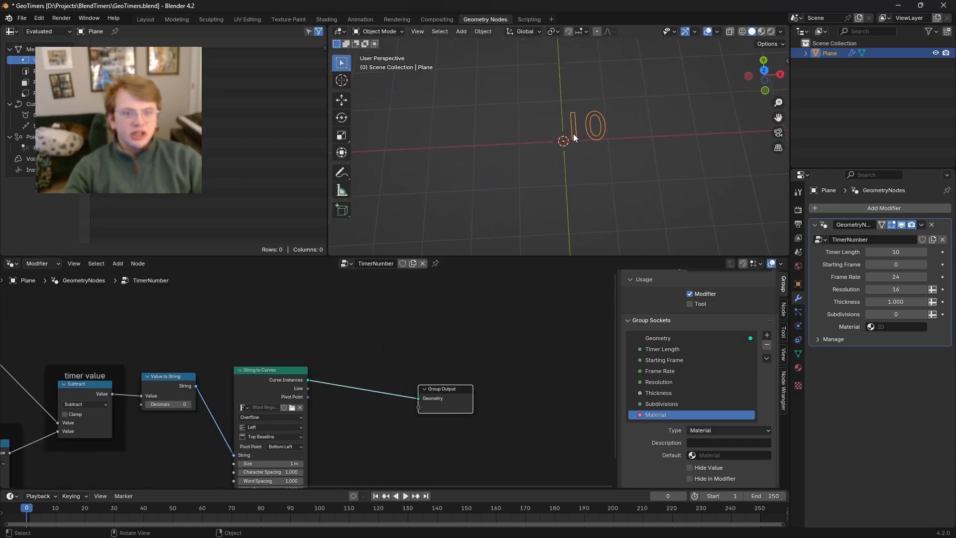
scroll(297, 411, "down", 2)
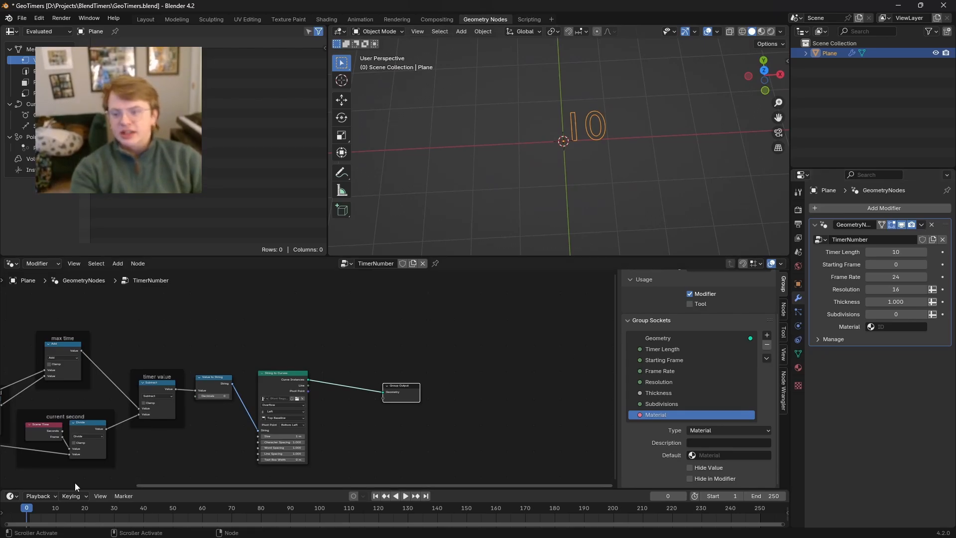
middle_click_drag(379, 430, 424, 415)
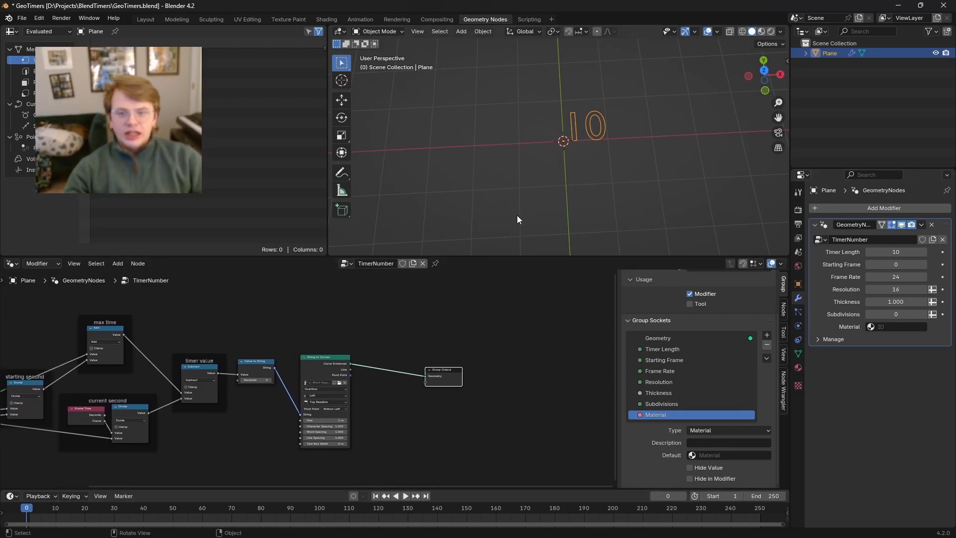
key("space")
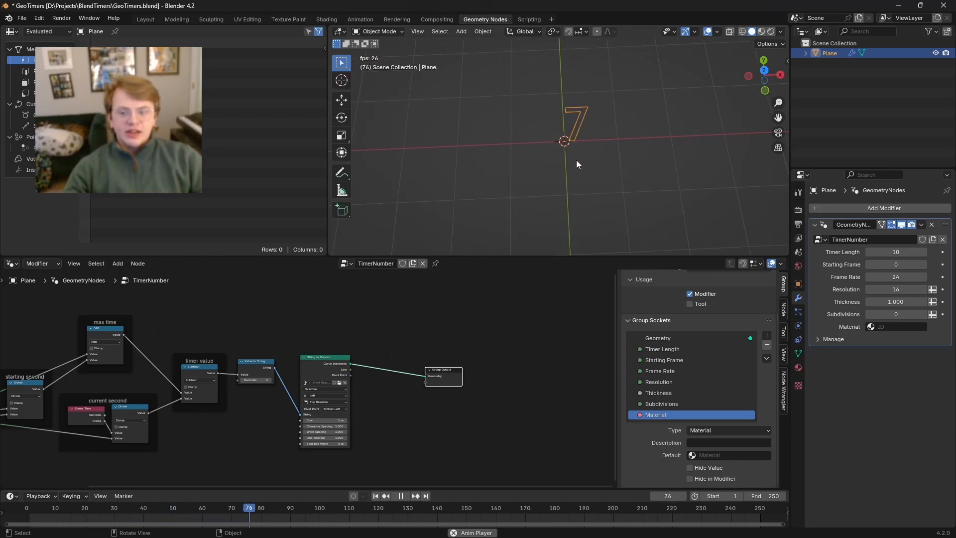
middle_click_drag(338, 381, 454, 368)
mouse_move(611, 175)
middle_mouse_down()
mouse_move(611, 190)
mouse_move(605, 177)
mouse_move(596, 183)
middle_mouse_up()
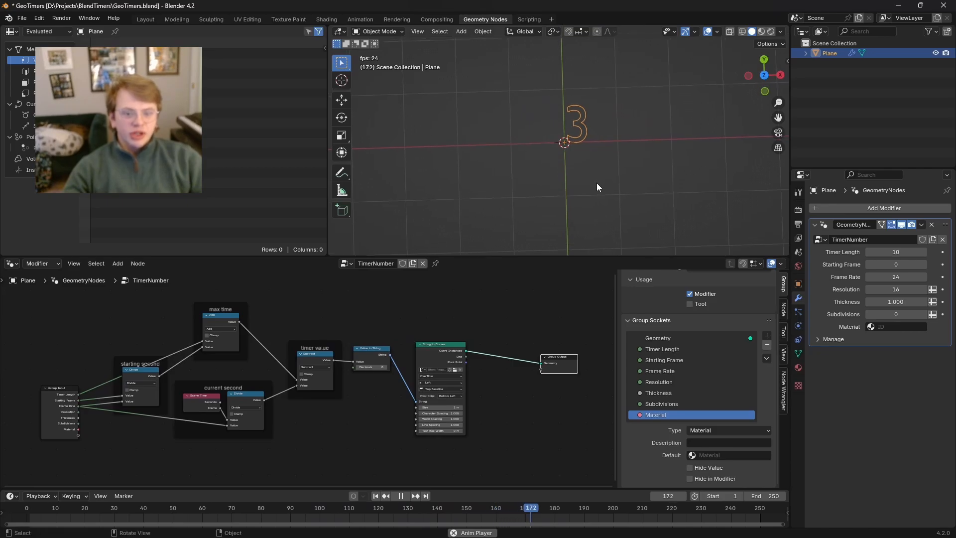
scroll(586, 179, "up", 2)
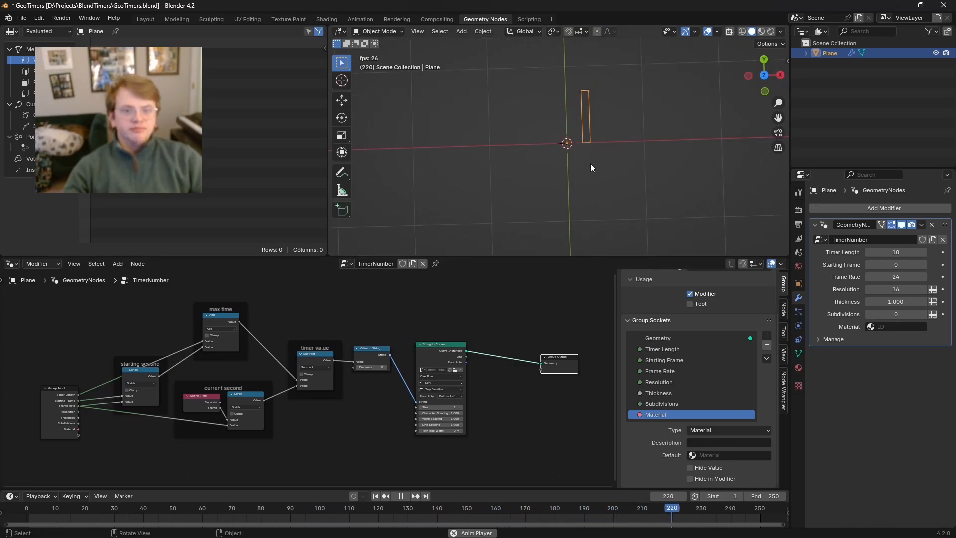
left_click_drag(704, 519, 32, 519)
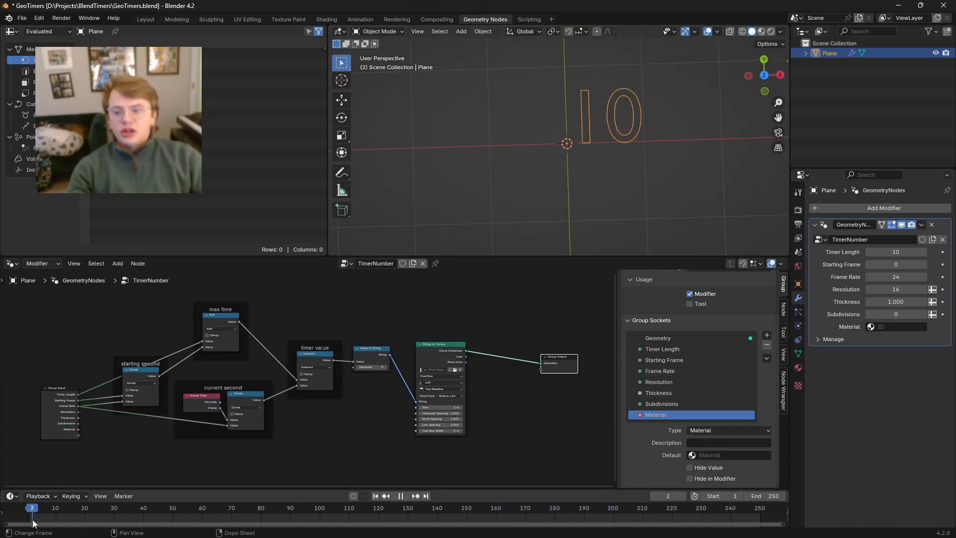
Step: Move the Group Output farther out to make room for more nodes after String to Curves
middle_click_drag(474, 336, 444, 372)
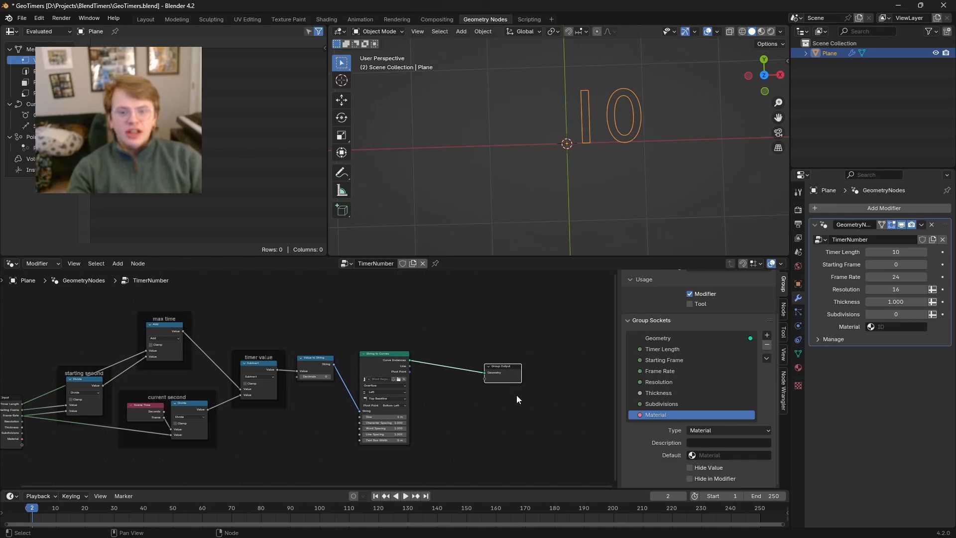
scroll(401, 397, "up", 1)
middle_click_drag(527, 374, 330, 402)
scroll(328, 403, "up", 3)
left_click_drag(322, 401, 483, 380)
left_click(280, 419)
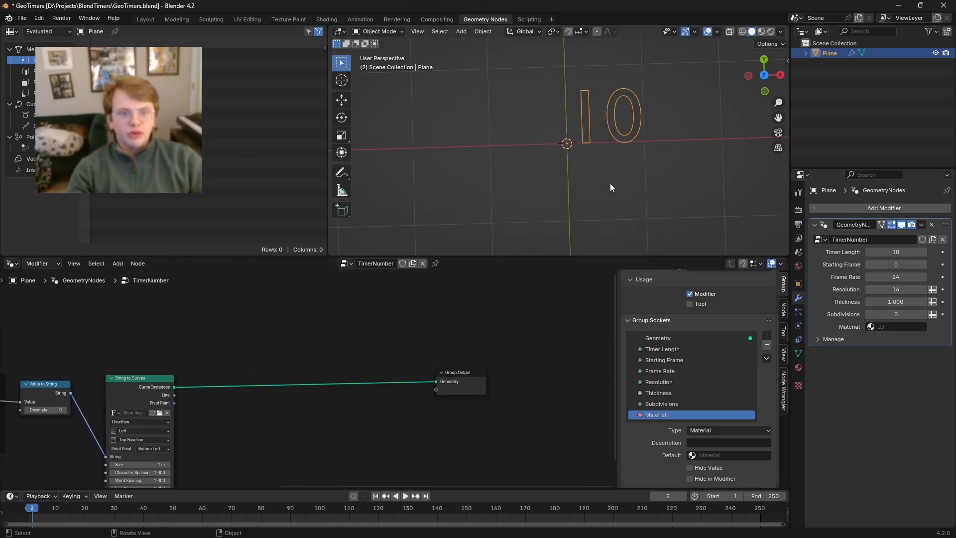
Step: Add a Resample Curve node fed by the Curve Instances output and place it beside String to Curves
scroll(284, 392, "up", 2)
left_click_drag(213, 347, 364, 369)
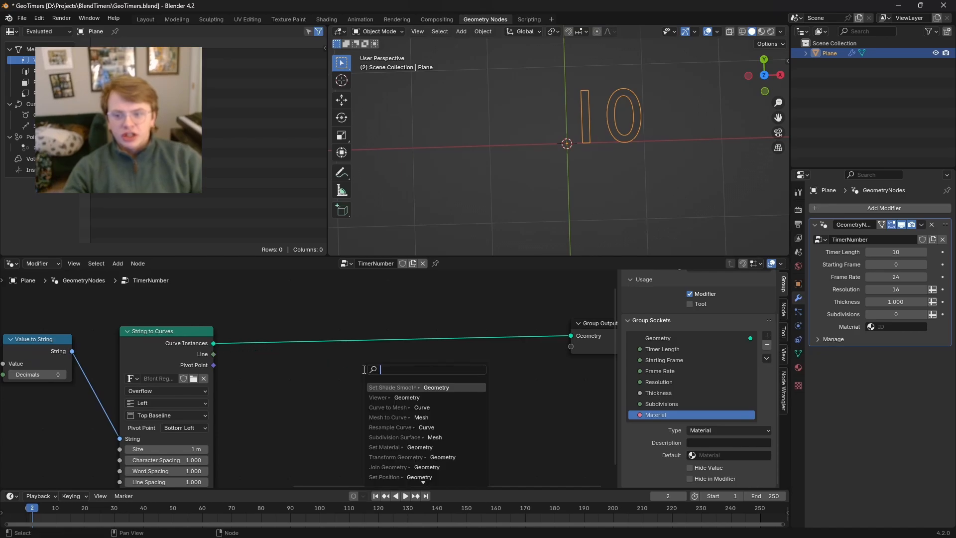
type("resample")
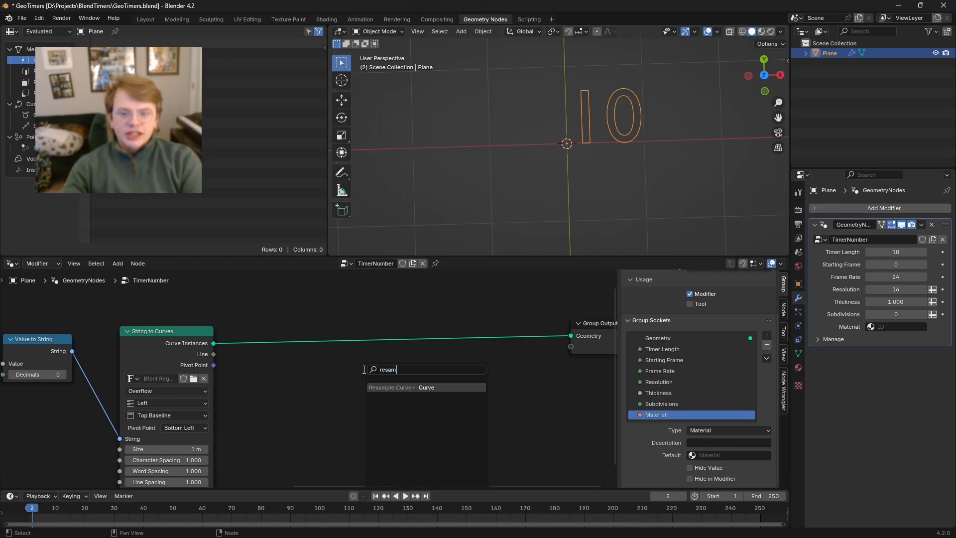
key("Return")
middle_click_drag(366, 370, 283, 392)
left_click_drag(310, 385, 287, 337)
Step: Connect the Group Input's Resolution to the Resample Curve node's Count
middle_click_drag(107, 384, 390, 391)
scroll(390, 390, "down", 6)
middle_click_drag(221, 384, 216, 352)
scroll(125, 384, "up", 3)
middle_click_drag(126, 384, 215, 388)
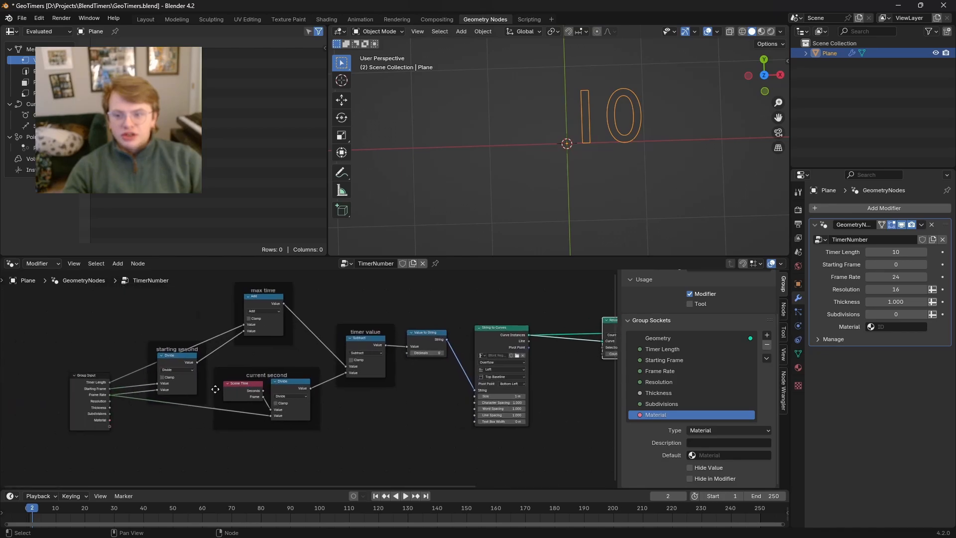
scroll(216, 388, "up", 1)
left_click_drag(93, 403, 520, 352)
Step: Add reroute points to the Resolution link and lower one of them to route the link below the nodes
right_click_drag(478, 359, 477, 362, "shift")
right_click_drag(330, 366, 327, 377, "shift")
middle_click_drag(409, 384, 455, 283)
key("g")
left_click(435, 435)
middle_click_drag(506, 346, 420, 418)
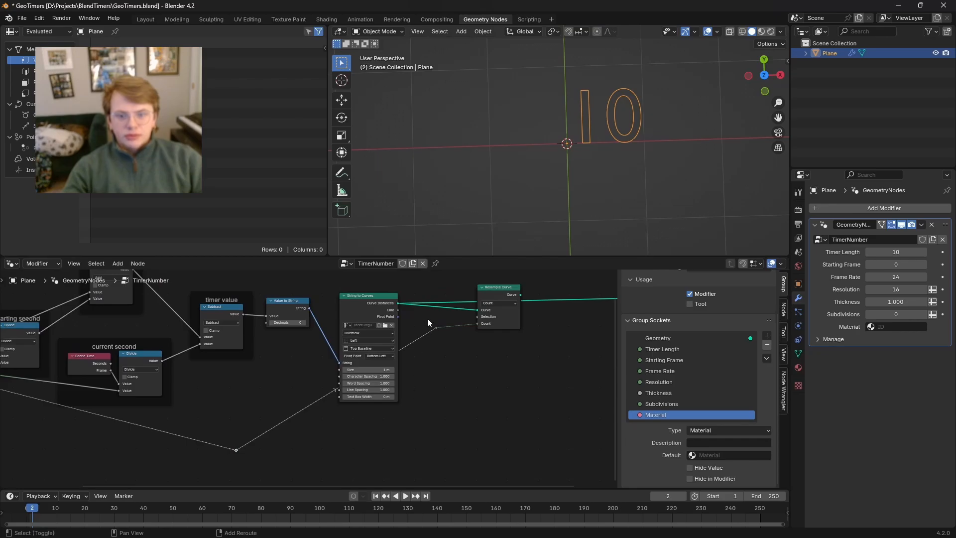
Step: Select the Resolution link's three reroutes and flatten them onto one horizontal line by scaling Y to 0
scroll(408, 401, "down", 2)
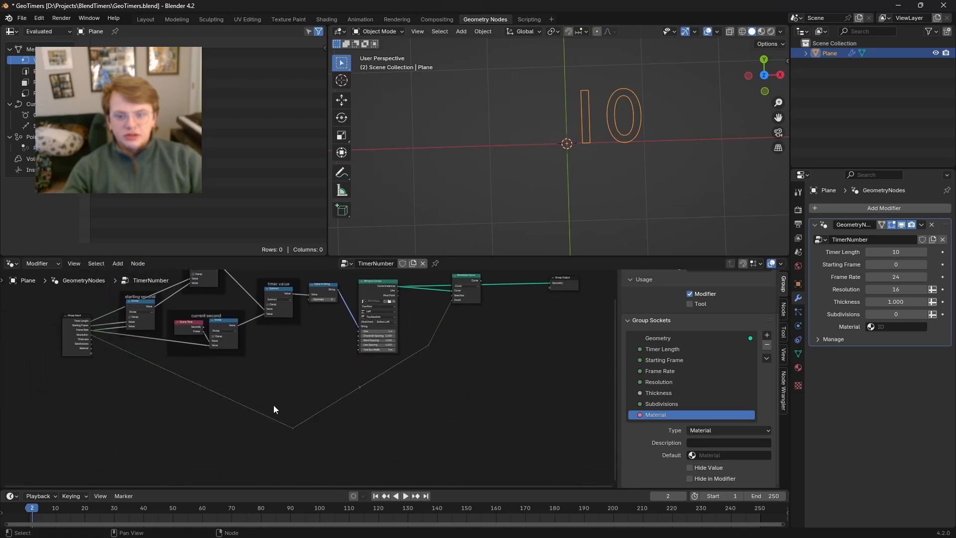
left_click_drag(273, 404, 354, 455)
left_click_drag(412, 321, 458, 381, "shift")
key("s")
key("y")
key("0")
key("Return")
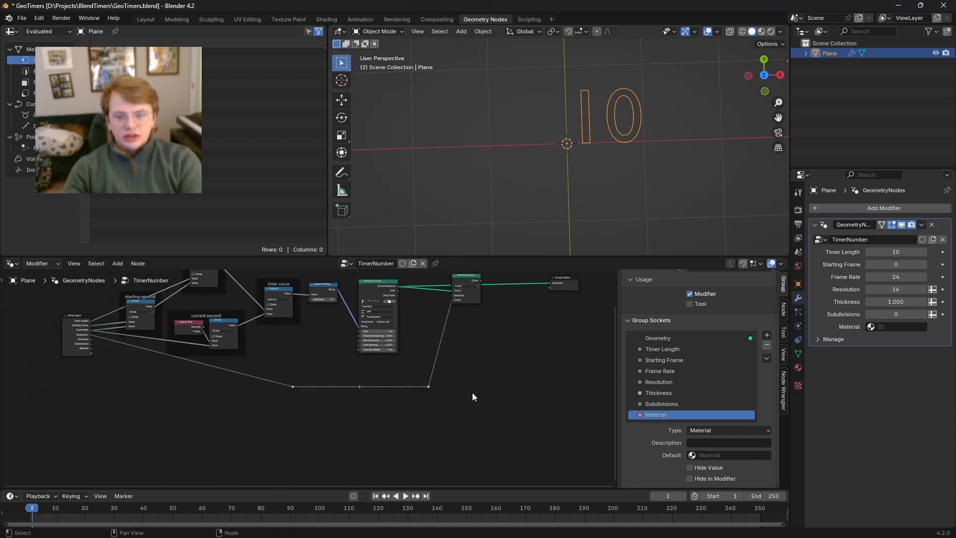
Step: Spread the aligned reroutes apart along X and reposition them to run beneath the node tree
key("s")
key("x")
left_click(454, 392)
key("g")
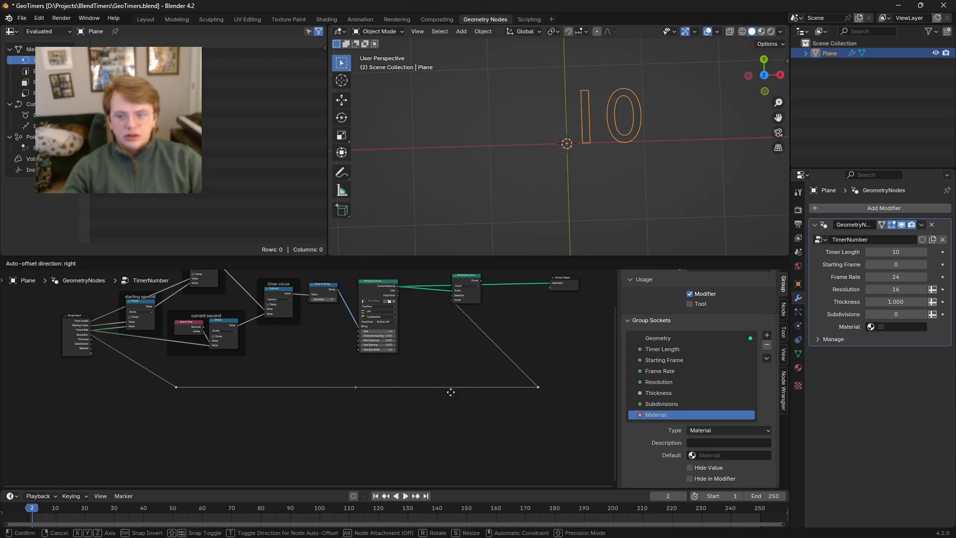
left_click(384, 388)
key("s")
key("x")
left_click(491, 398)
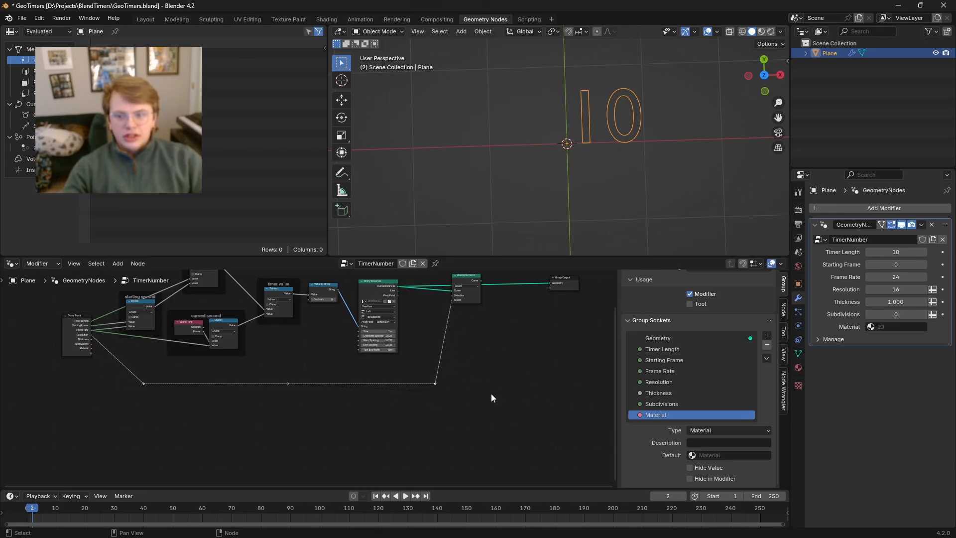
key("g")
left_click(485, 391)
Step: Place Resample Curve between String to Curves and the Group Output, and route the geometry link through it
middle_click_drag(456, 346, 410, 389)
scroll(411, 390, "up", 5)
middle_click_drag(430, 318, 360, 371)
scroll(360, 370, "up", 2)
left_click_drag(373, 341, 355, 359)
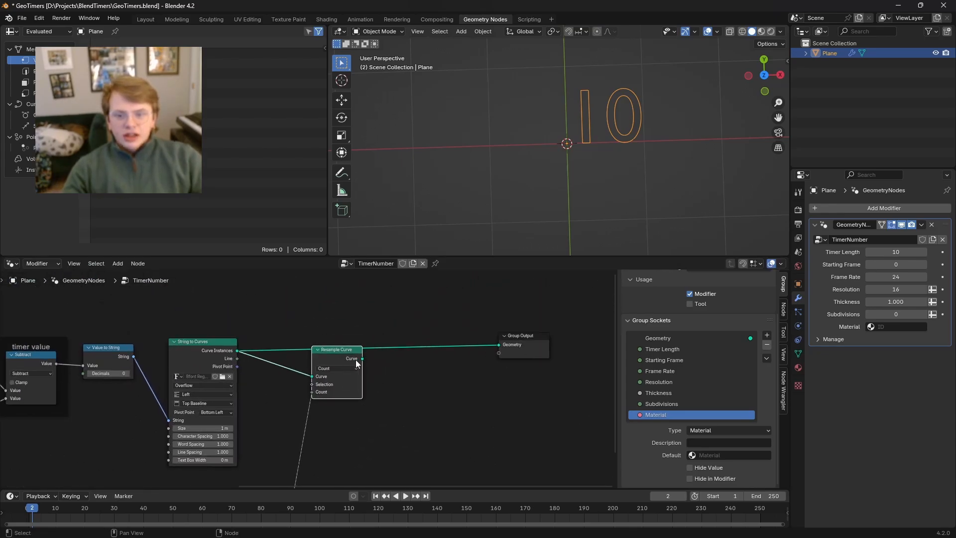
middle_click_drag(474, 379, 522, 359)
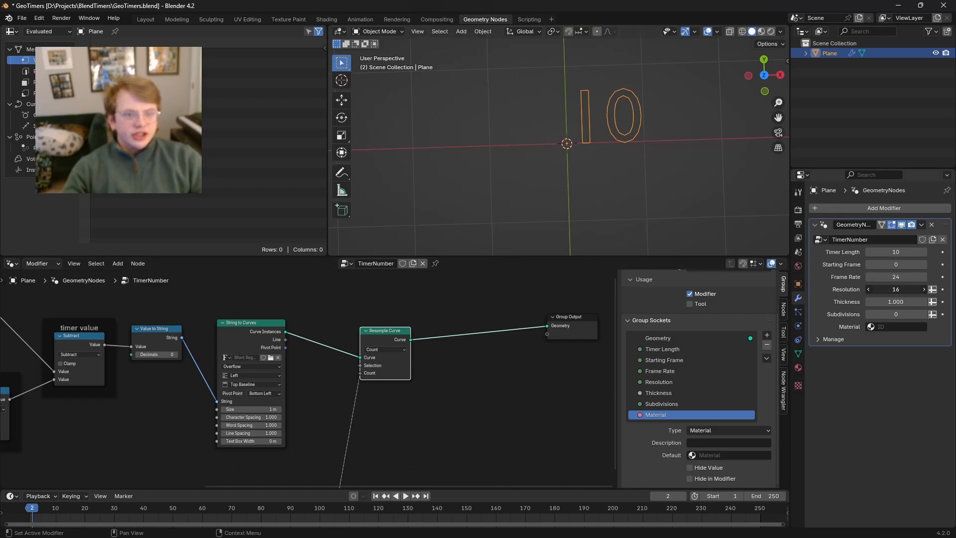
Step: Set the modifier's Resolution to 52 and examine the number's curve outline up close
left_click_drag(895, 289, 900, 289)
scroll(639, 133, "up", 2)
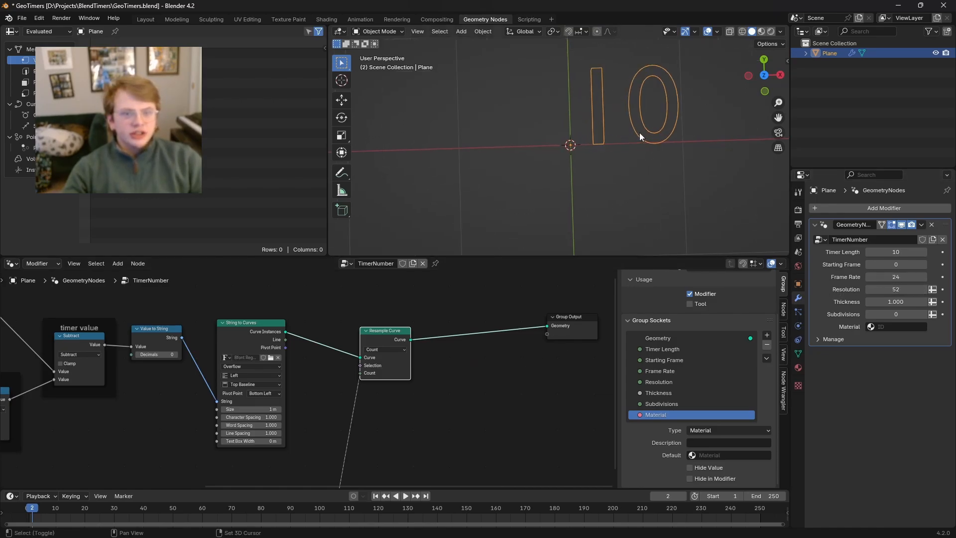
scroll(487, 207, "up", 4)
middle_click_drag(639, 133, 618, 187, "shift")
scroll(617, 187, "down", 1)
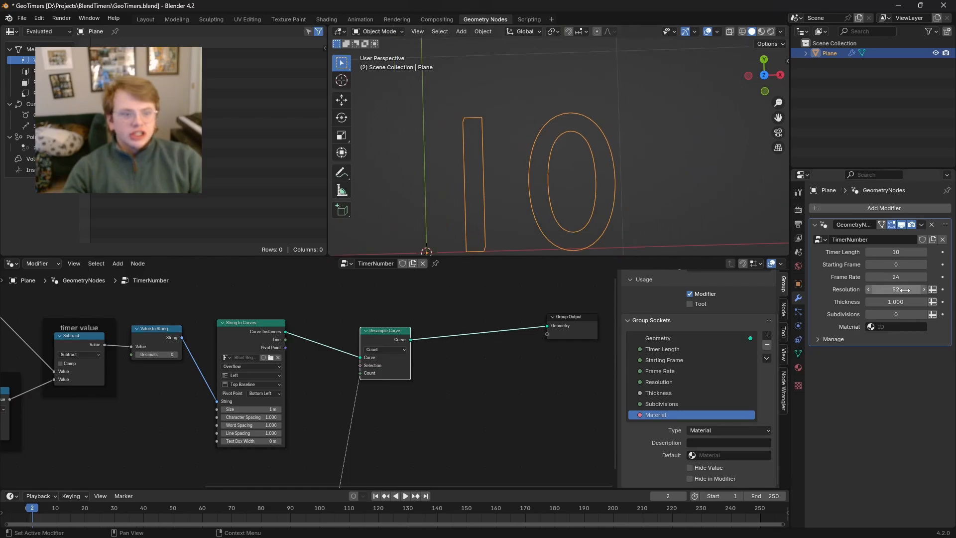
Step: Set the modifier's Resolution to 6, play the countdown, and scrub back to frame 3
left_click_drag(895, 290, 852, 290)
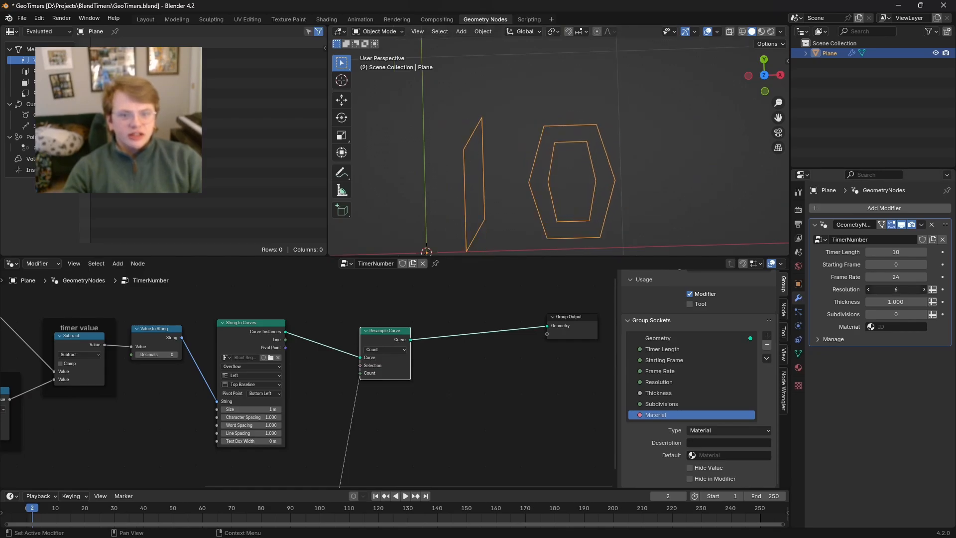
scroll(595, 197, "down", 4)
key("space")
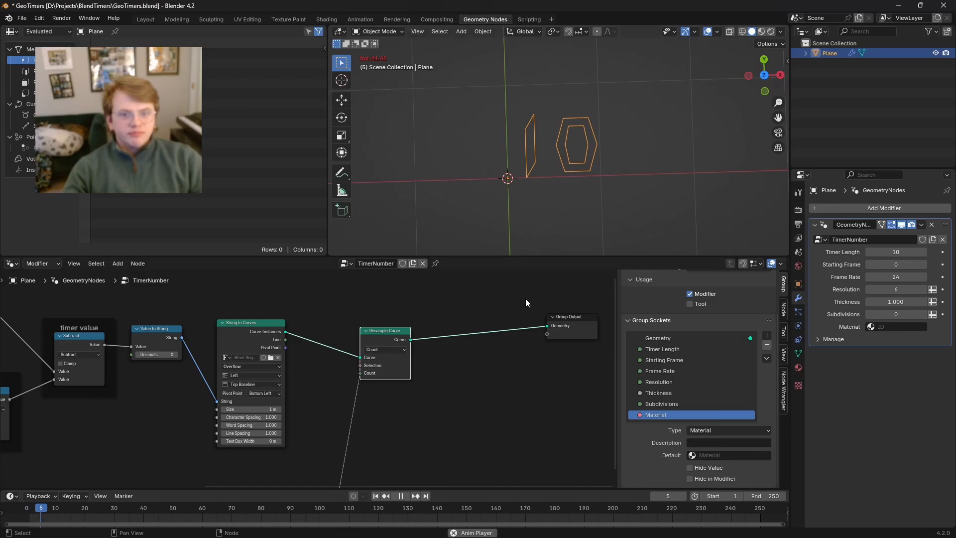
key("space")
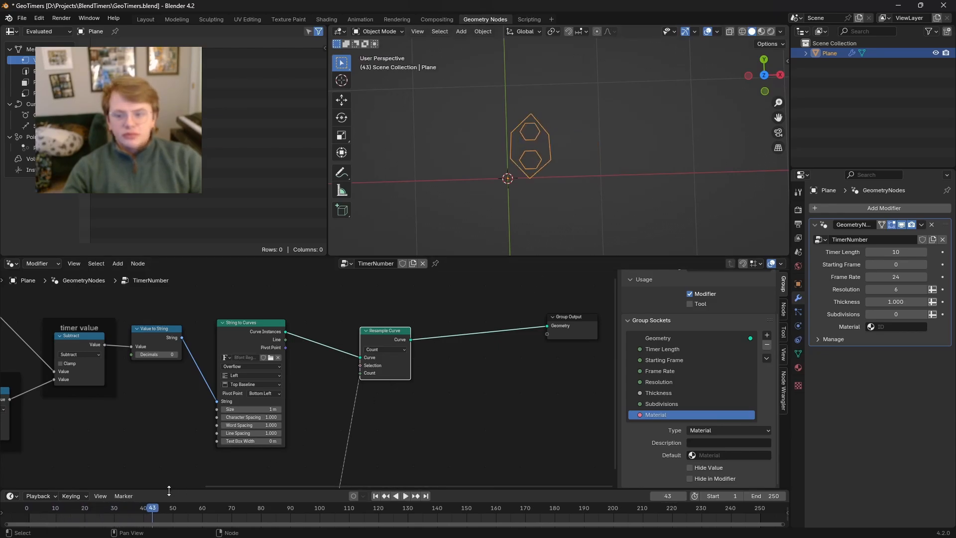
left_click_drag(123, 508, 35, 507)
Step: Insert a Curve to Mesh node after Resample Curve and connect its Mesh output to the Group Output's Geometry
mouse_move(362, 414)
middle_mouse_down()
mouse_move(401, 360)
mouse_move(356, 401)
middle_mouse_up()
scroll(400, 365, "down", 4)
scroll(356, 398, "up", 2)
scroll(367, 347, "up", 1)
left_click_drag(367, 347, 355, 340)
middle_click_drag(440, 343, 364, 360)
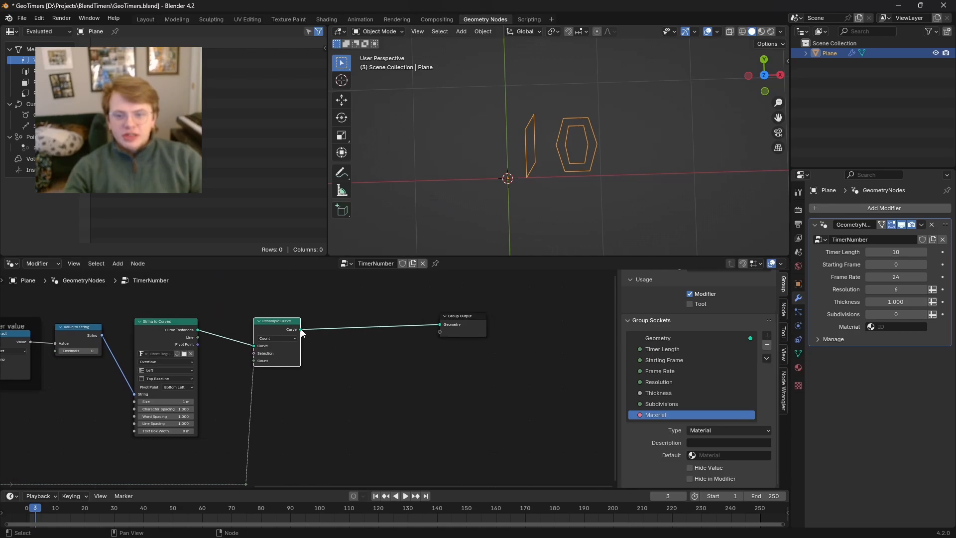
left_click_drag(301, 329, 368, 358)
type("cure to me")
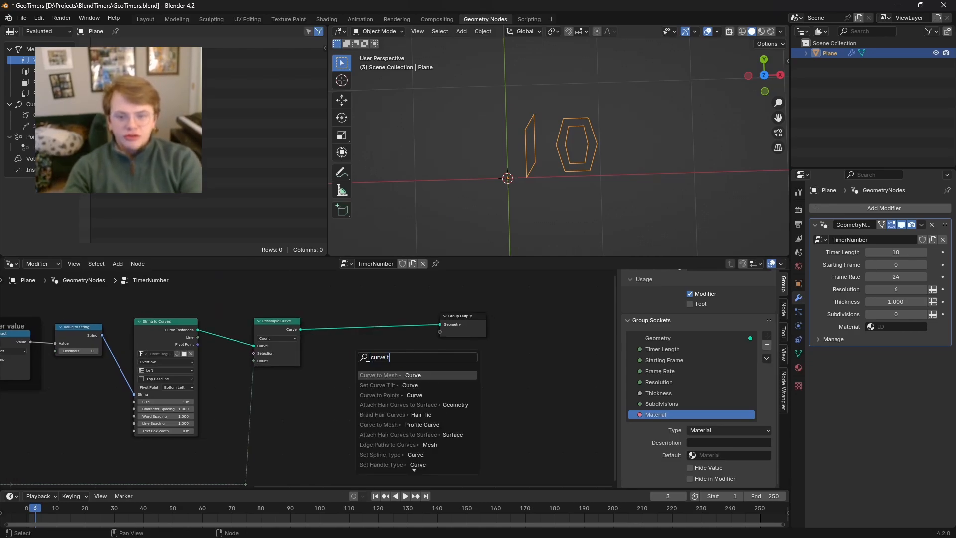
key("Return")
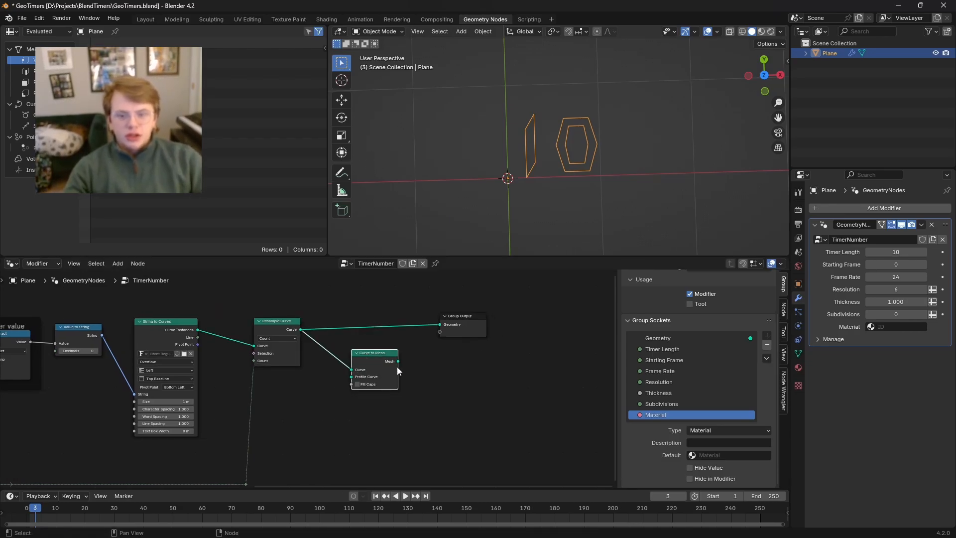
left_click_drag(445, 324, 397, 360)
left_click_drag(390, 323, 390, 325)
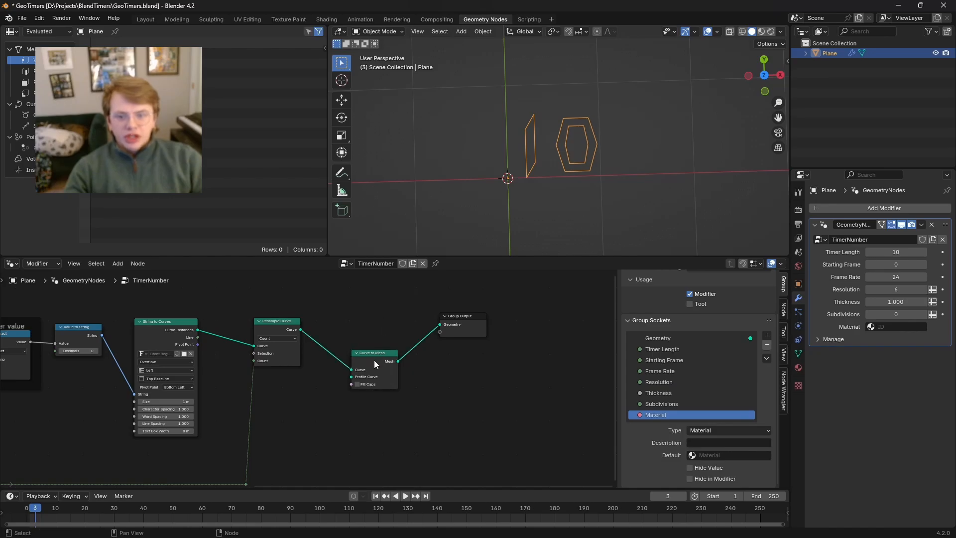
left_click_drag(374, 360, 384, 330)
middle_click_drag(353, 358, 396, 342)
Step: Add a Curve Circle node below and connect it to Curve to Mesh's Profile Curve
left_click_drag(403, 332, 324, 388)
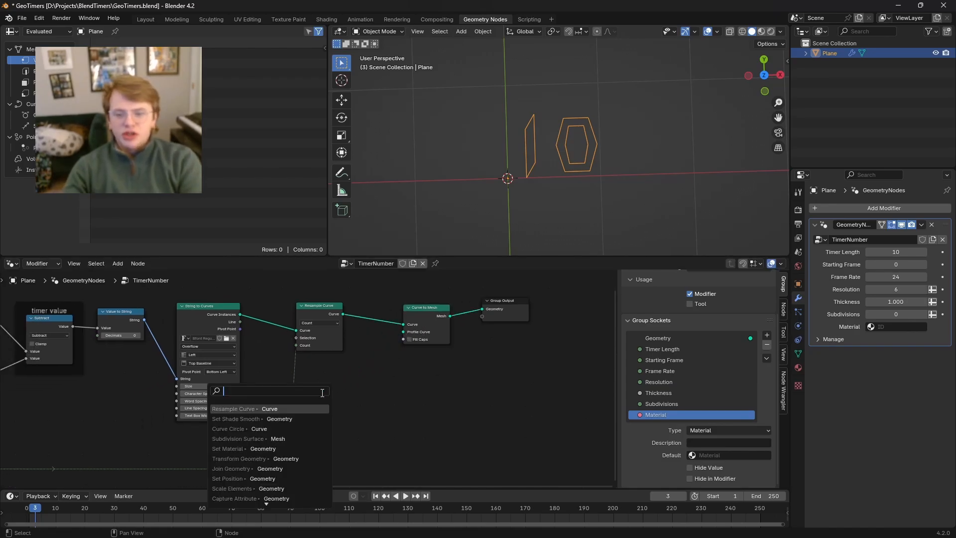
type("circle")
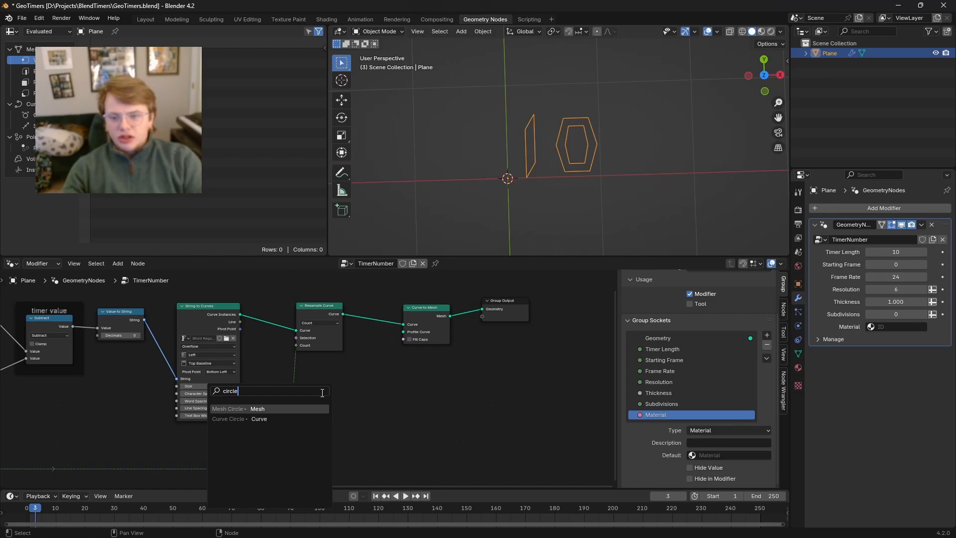
key("Return")
left_click(368, 388)
scroll(368, 403, "up", 2)
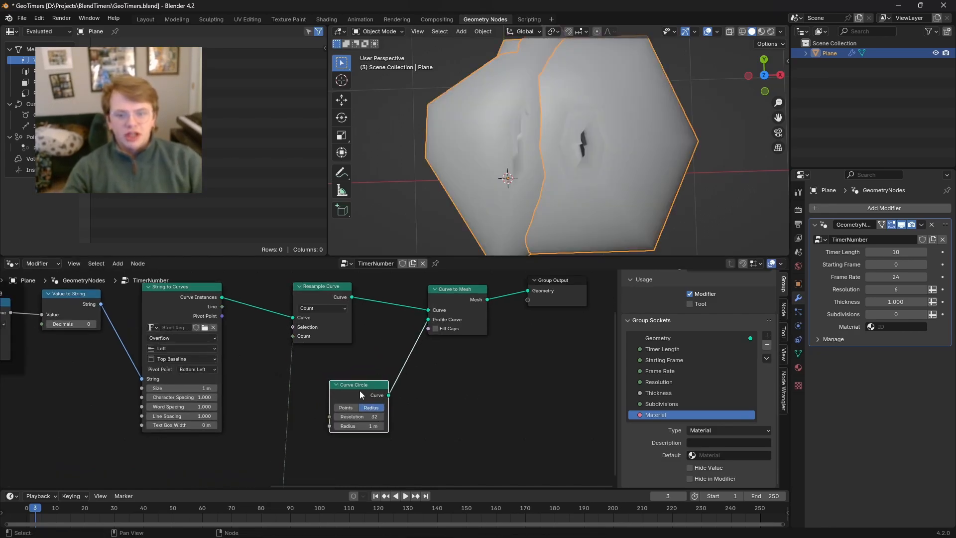
Step: Link the Resolution reroute to Curve Circle's Resolution input and shift the reroute closer beneath that node
scroll(344, 380, "down", 4)
middle_click_drag(354, 428, 415, 396)
scroll(411, 396, "down", 1)
middle_click_drag(343, 430, 402, 424)
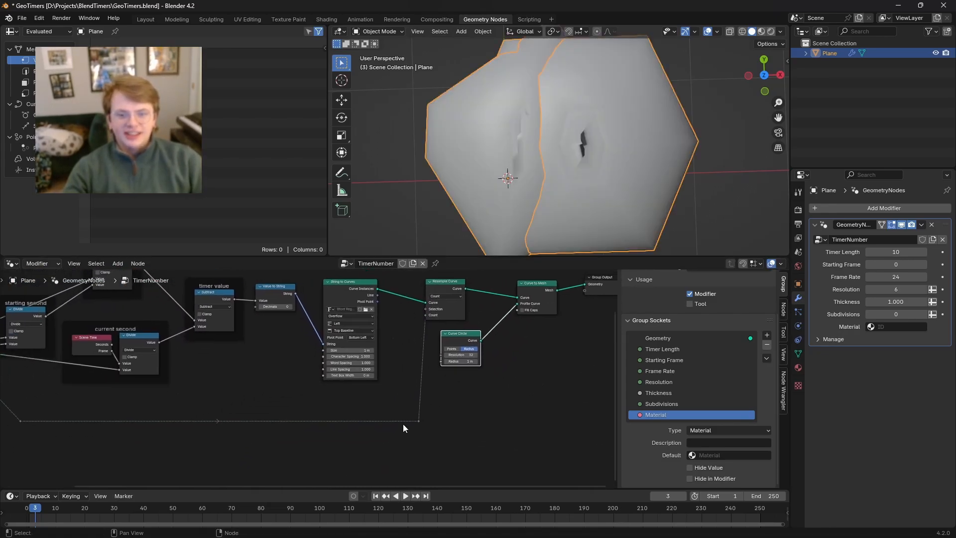
left_click_drag(419, 421, 455, 358)
key("g")
left_click(445, 423)
scroll(453, 410, "up", 1)
Step: Add a Multiply math node fed by the Group Input's Thickness and place it below Curve Circle
scroll(453, 410, "down", 2)
middle_click_drag(98, 374, 247, 350)
scroll(170, 344, "up", 4)
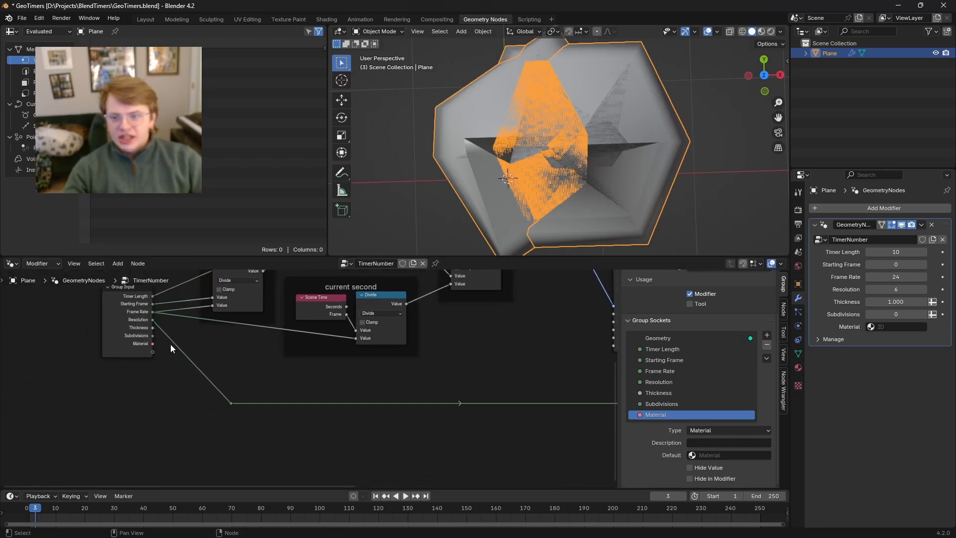
left_click_drag(153, 327, 480, 385)
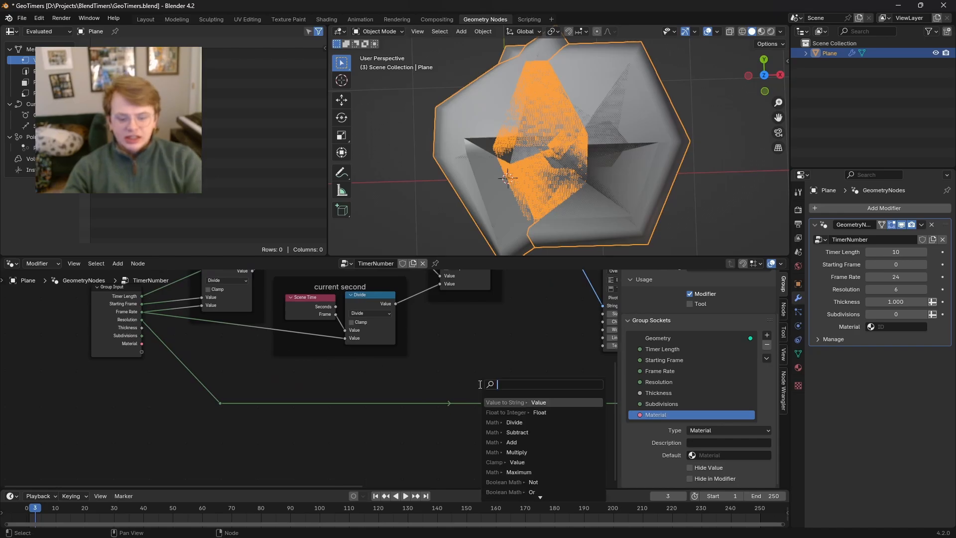
type("mul")
key("Return")
left_click(477, 359)
scroll(501, 340, "down", 3)
middle_click_drag(502, 339, 209, 310)
left_click_drag(214, 326, 377, 353)
Step: Set the Multiply node's second value to 0.05 and connect its output to Curve Circle's Radius
scroll(377, 353, "up", 1)
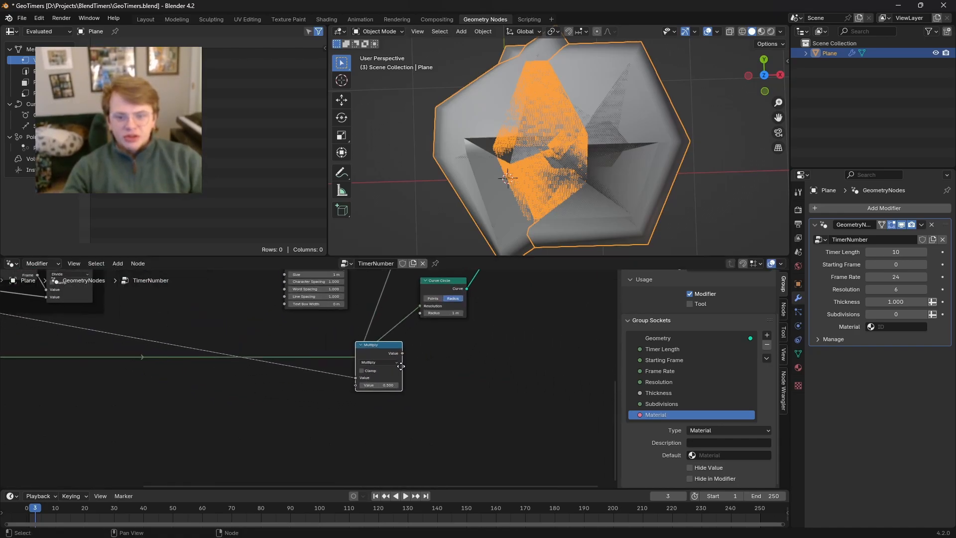
scroll(358, 402, "up", 1)
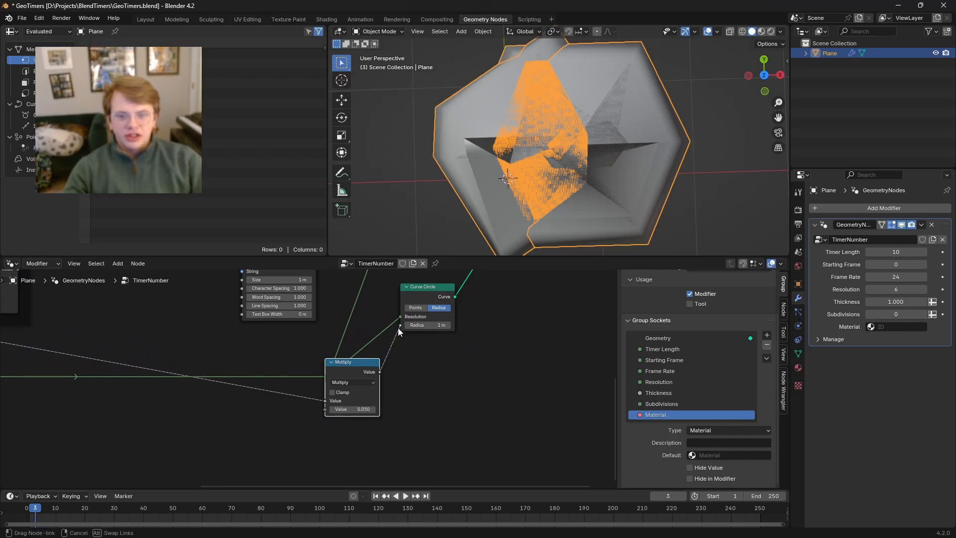
left_click_drag(398, 328, 400, 326)
scroll(444, 348, "down", 2)
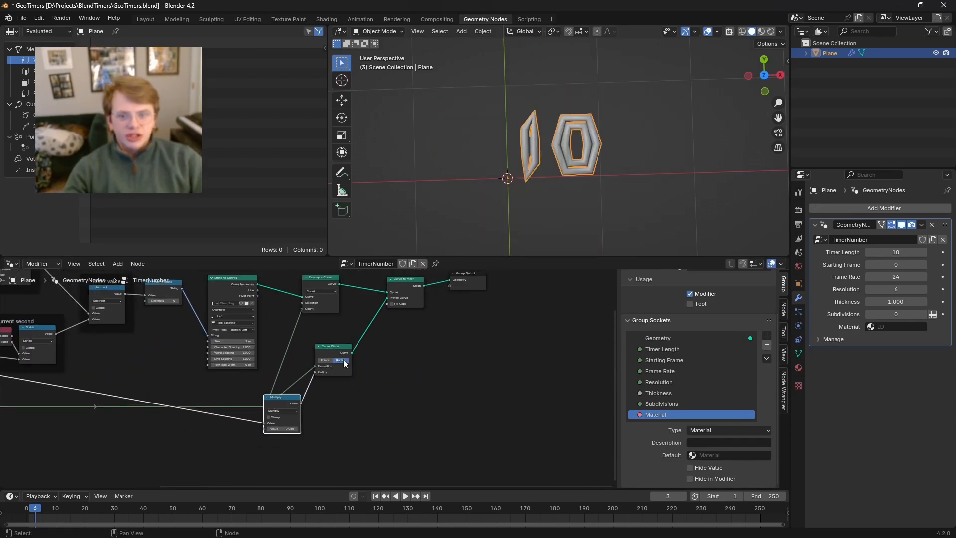
Step: Move Curve Circle and Multiply clear of the reroute, and set Multiply's second value to 0.025
left_click_drag(343, 361, 361, 345)
left_click_drag(285, 415, 306, 407)
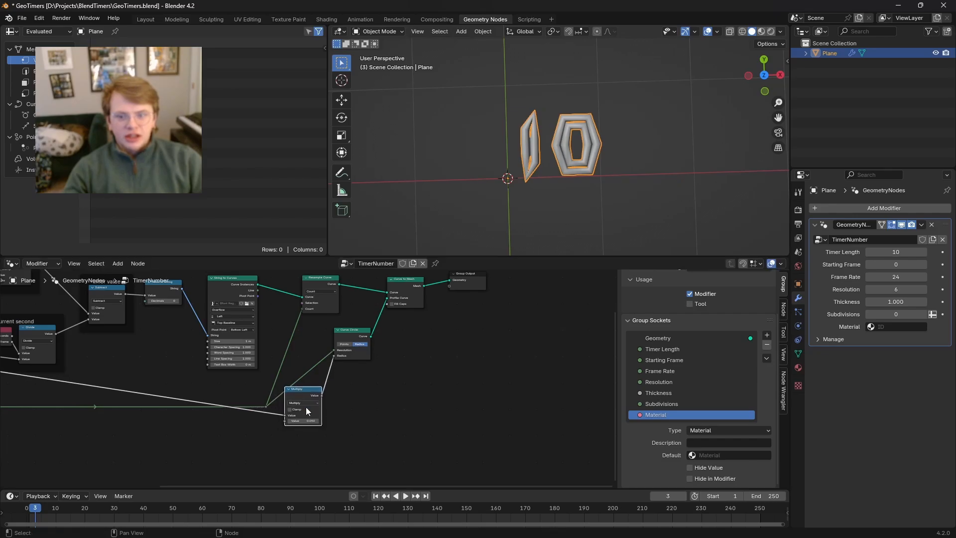
scroll(309, 413, "up", 3)
left_click(302, 451)
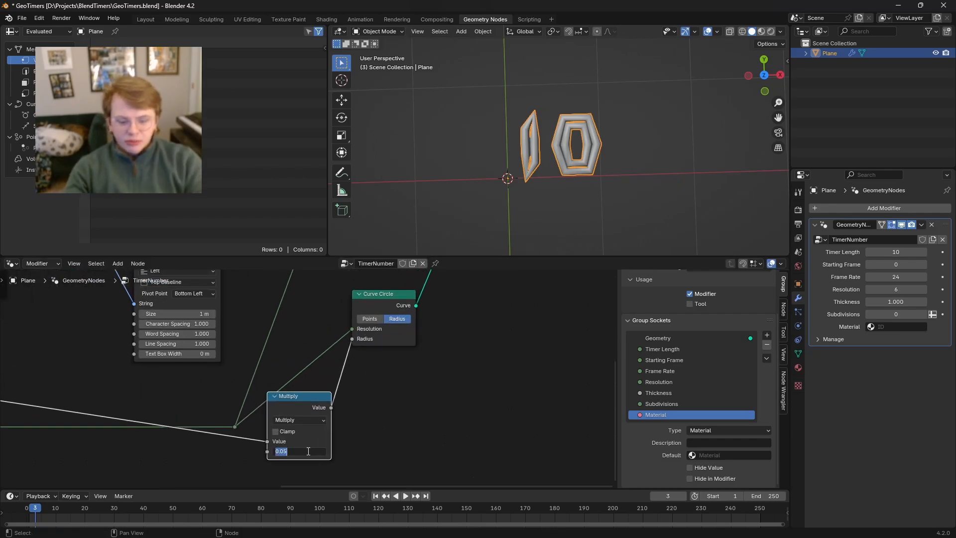
type("0.025")
key("Return")
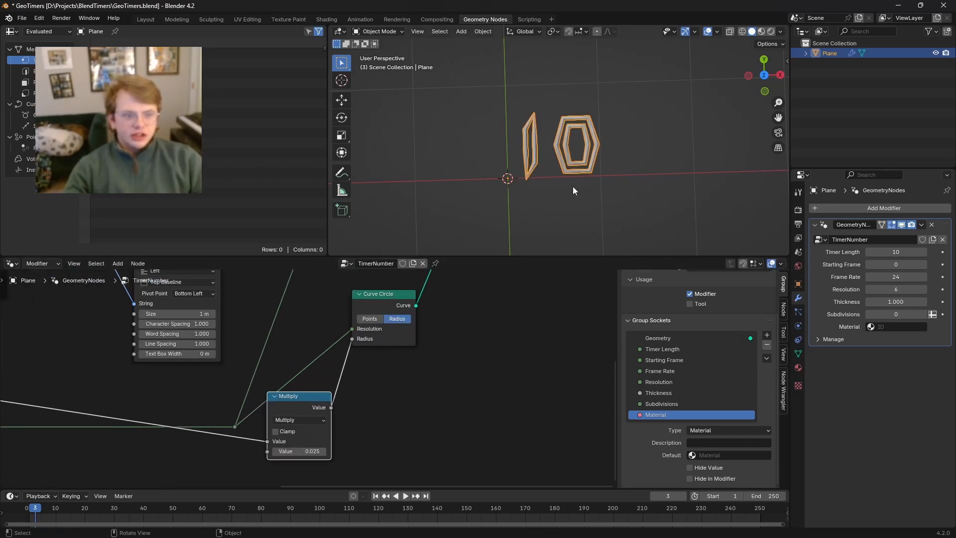
Step: Play the countdown to check the thinner tube outline on the changing digits
scroll(584, 189, "up", 5)
scroll(592, 193, "down", 3)
key("space")
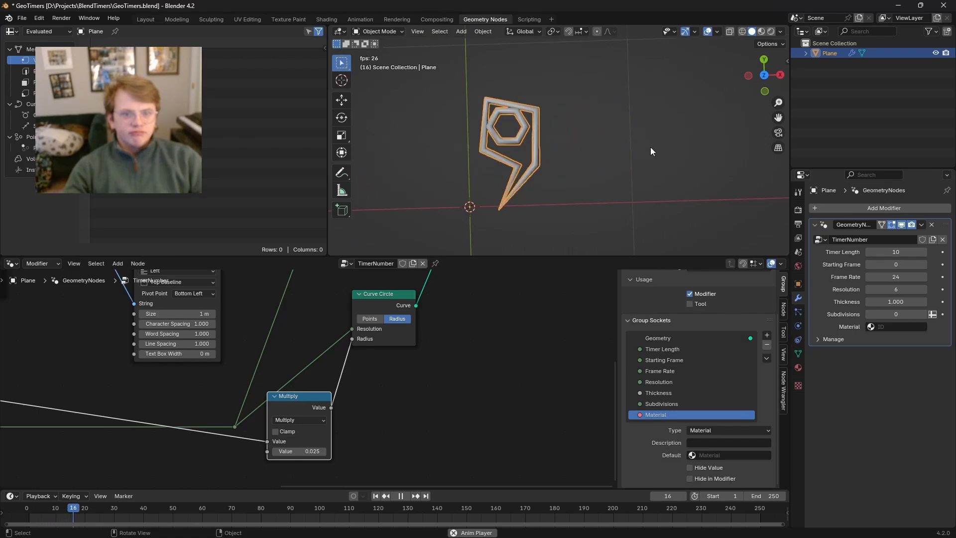
key("space")
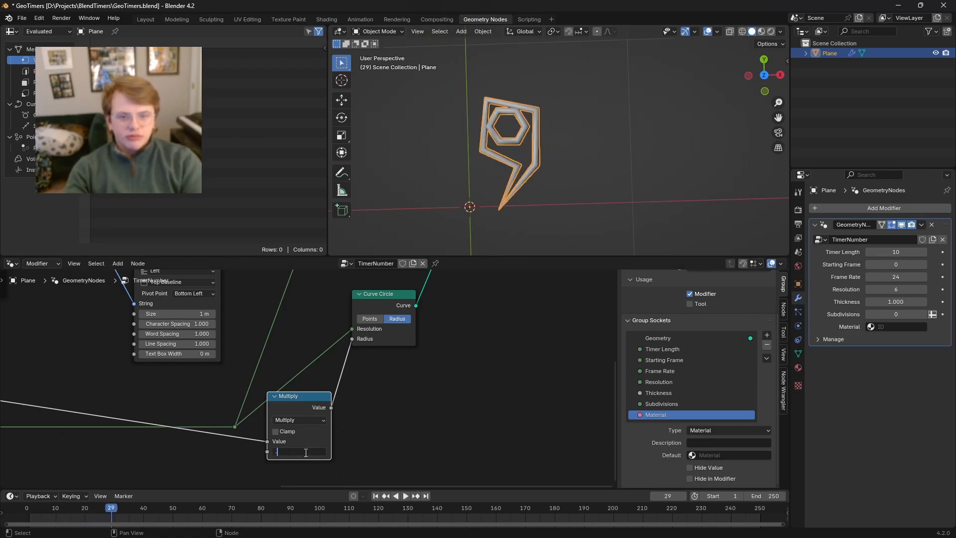
Step: Set Multiply's second value to 0.05 and the modifier's Resolution to 30
type("0.05")
key("Return")
mouse_move(890, 277)
left_mouse_down()
mouse_move(921, 277)
mouse_move(898, 277)
mouse_move(897, 290)
mouse_move(921, 289)
mouse_move(891, 290)
left_mouse_up()
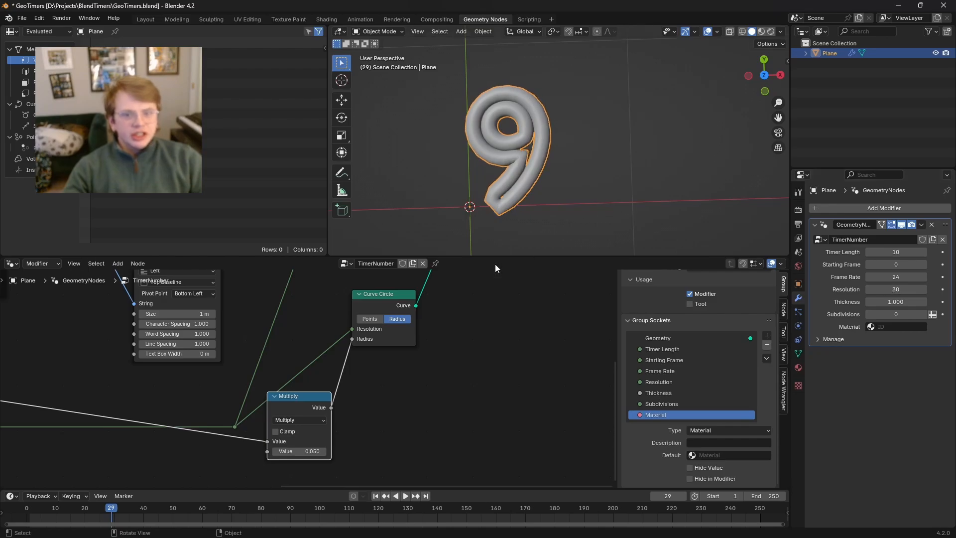
Step: Set Multiply's second value to 0.025, and test the modifier's Thickness before setting it to 1
type("0.025")
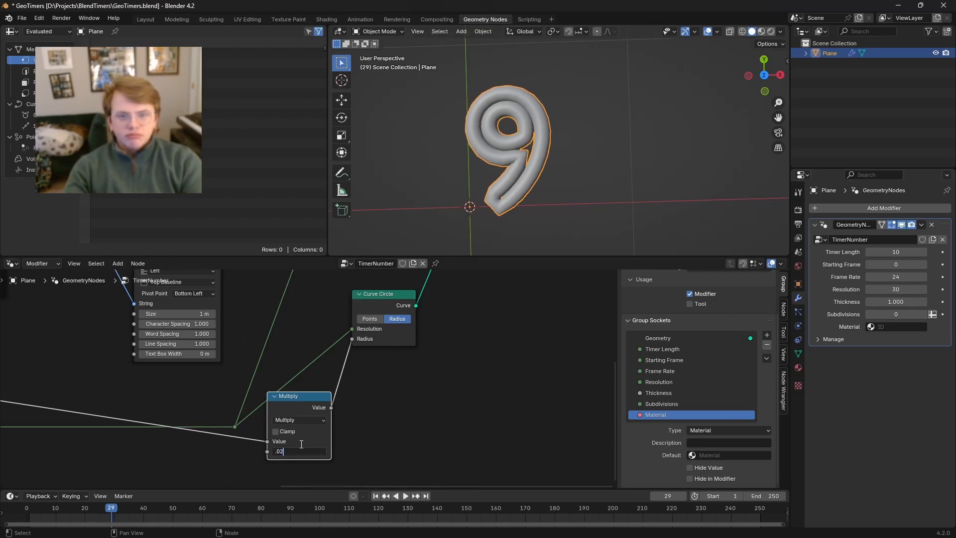
key("Return")
scroll(539, 151, "down", 3)
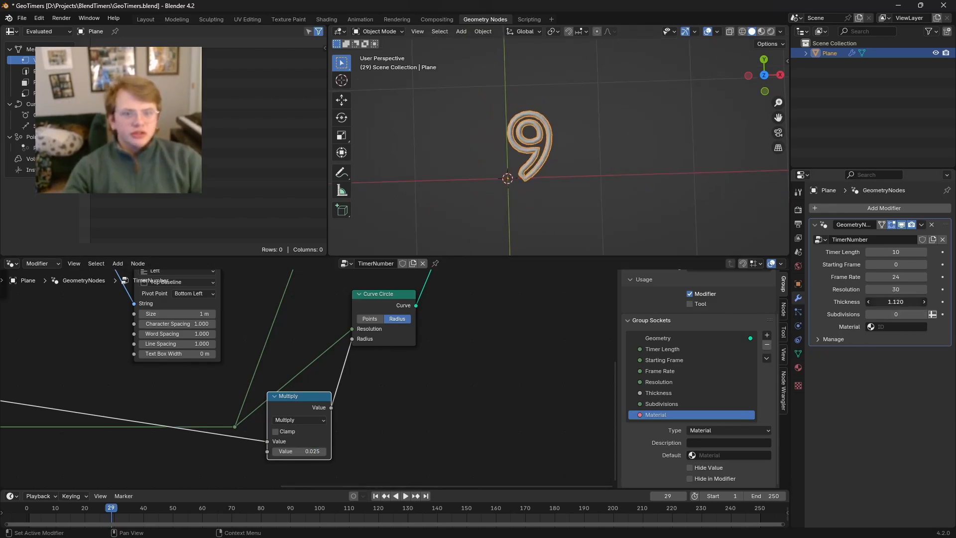
left_click_drag(896, 302, 889, 302)
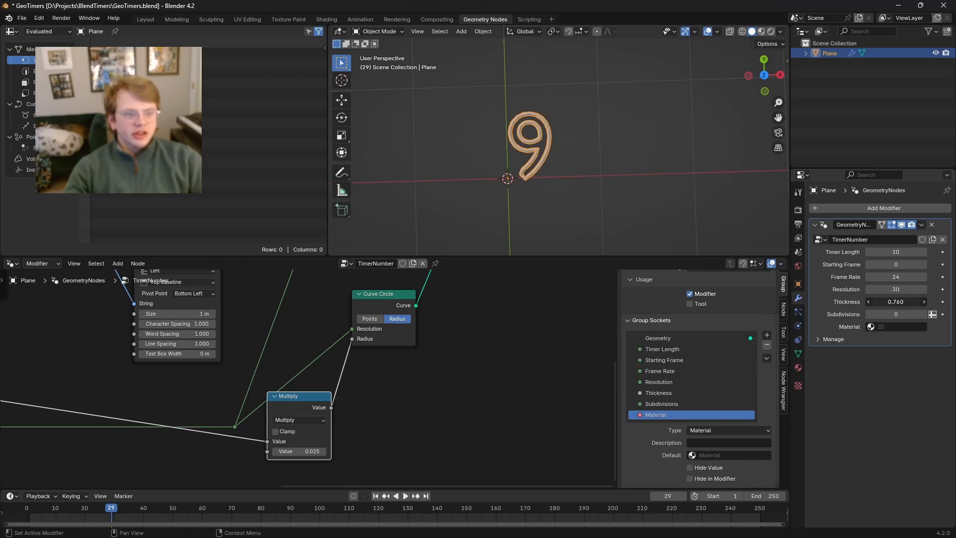
type("1")
key("Return")
Step: Play the countdown, scrub back to frame 8, and play it again from a tilted view
key("space")
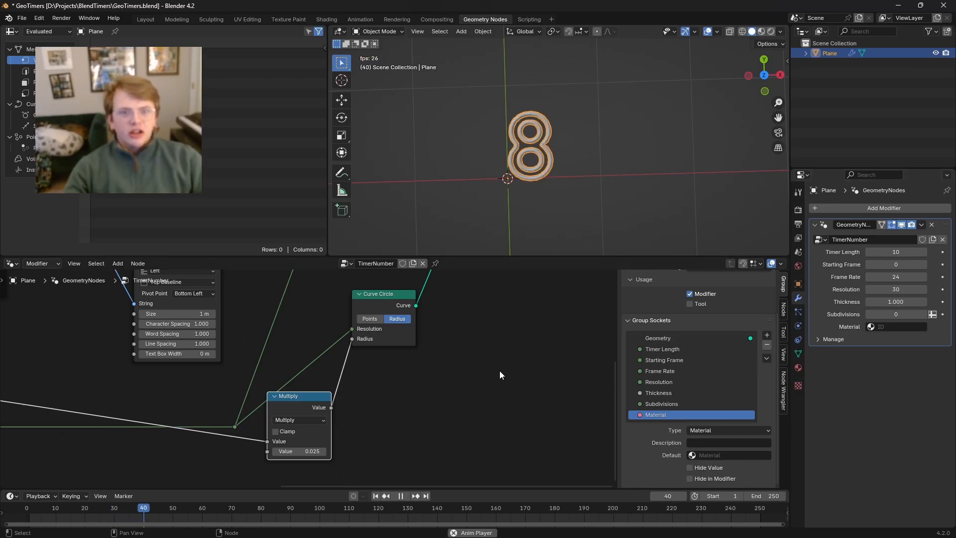
key("space")
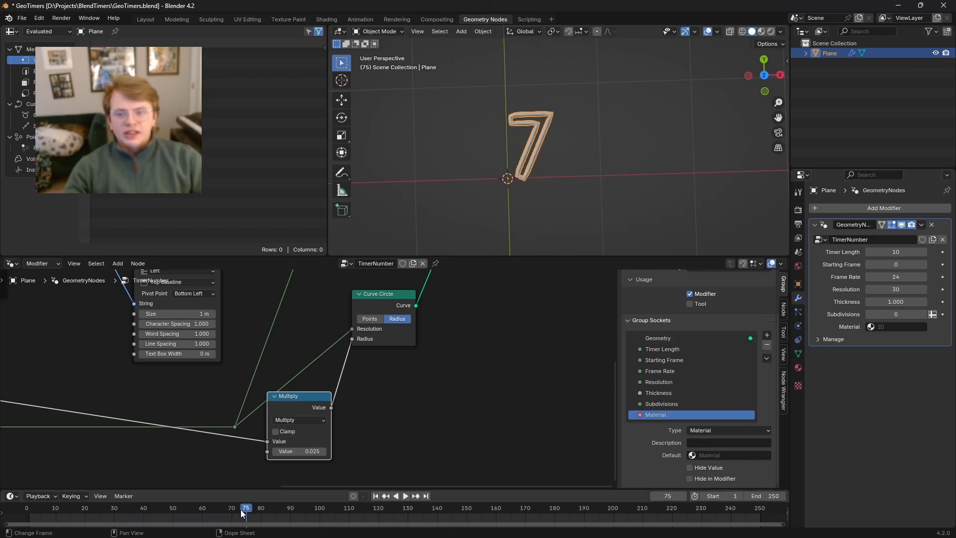
left_click(184, 526)
left_click_drag(184, 525, 49, 519)
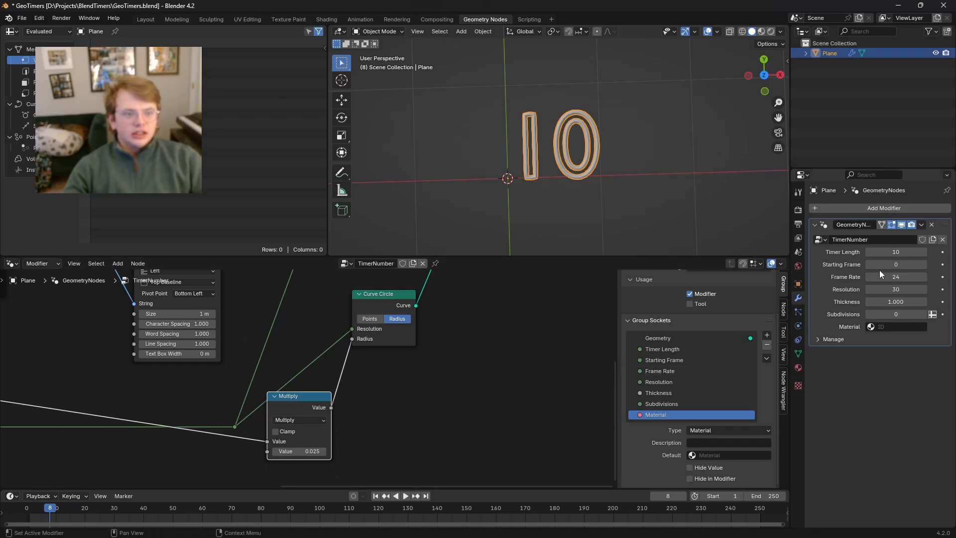
left_click(608, 219)
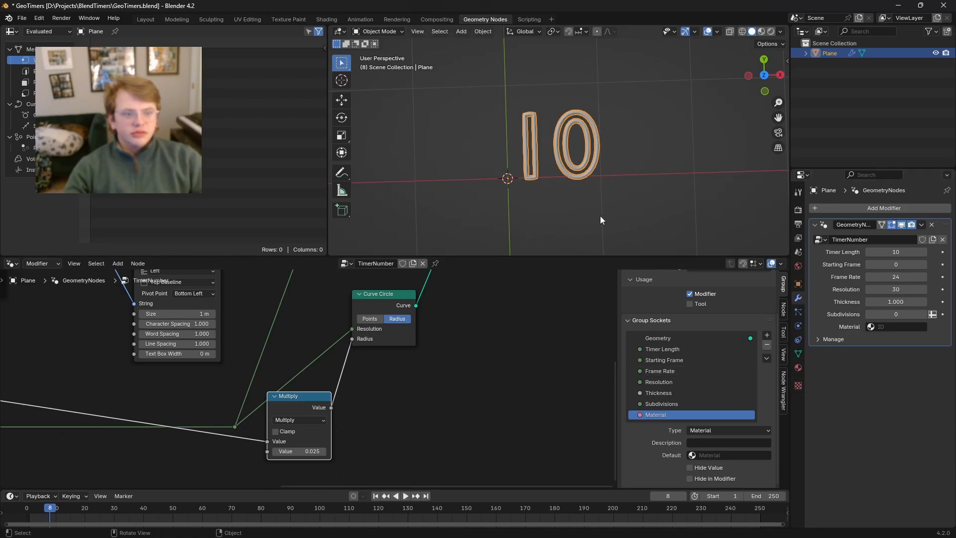
middle_click_drag(601, 217, 594, 210)
key("space")
key("space")
Step: Set the modifier's Resolution to 8 and play the countdown to examine the angular digits
left_click_drag(904, 290, 876, 290)
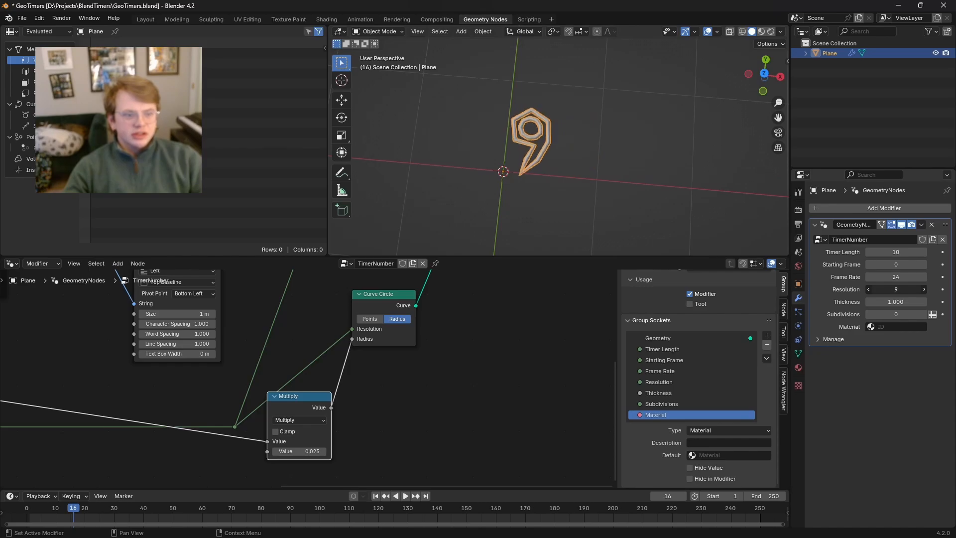
left_click(924, 289)
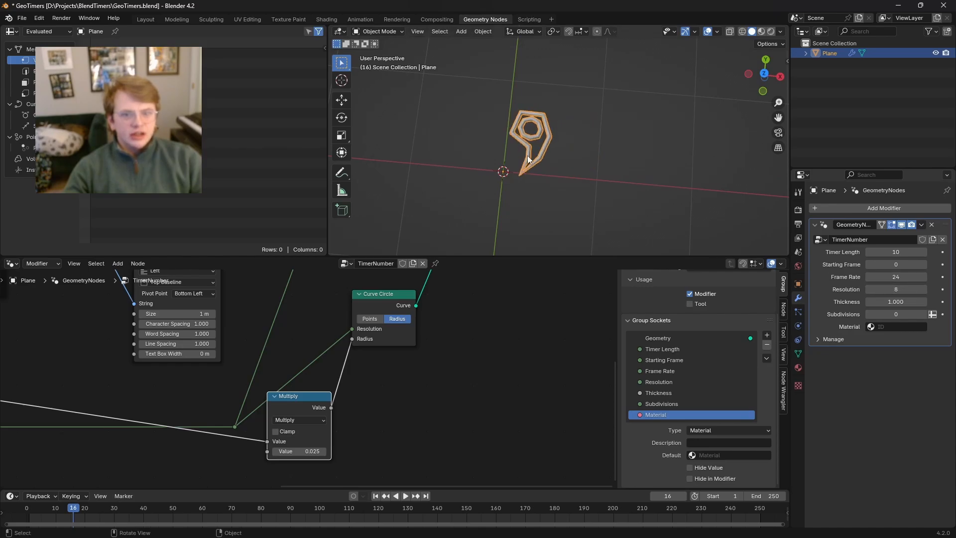
key("space")
middle_click_drag(532, 149, 542, 156)
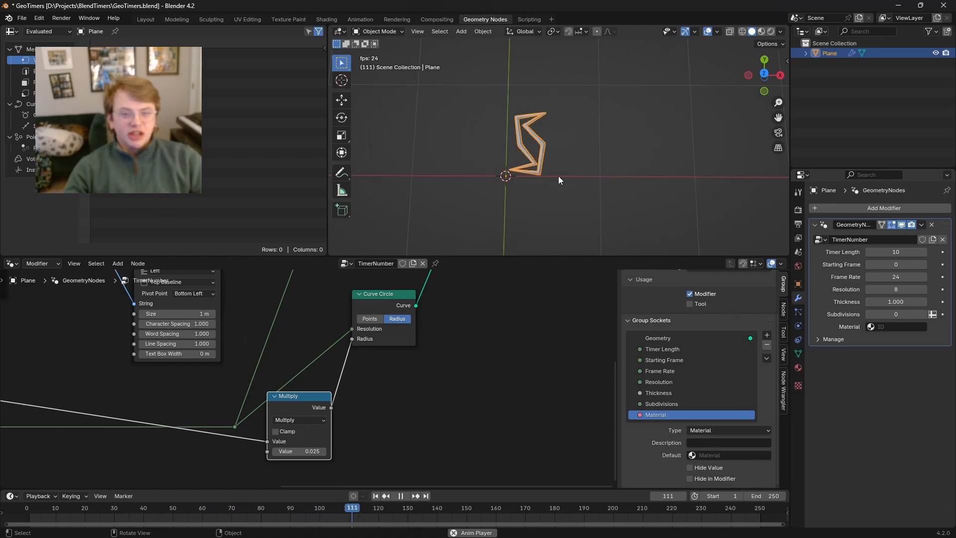
middle_click_drag(557, 183, 534, 182)
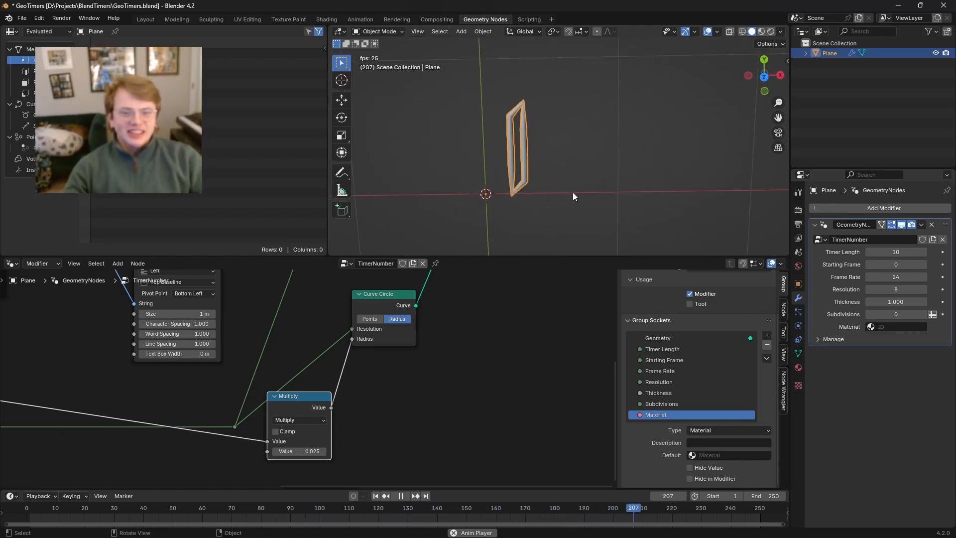
key("space")
Step: Return the timeline to frame 0 and set the modifier's Resolution to 32
left_click(27, 508)
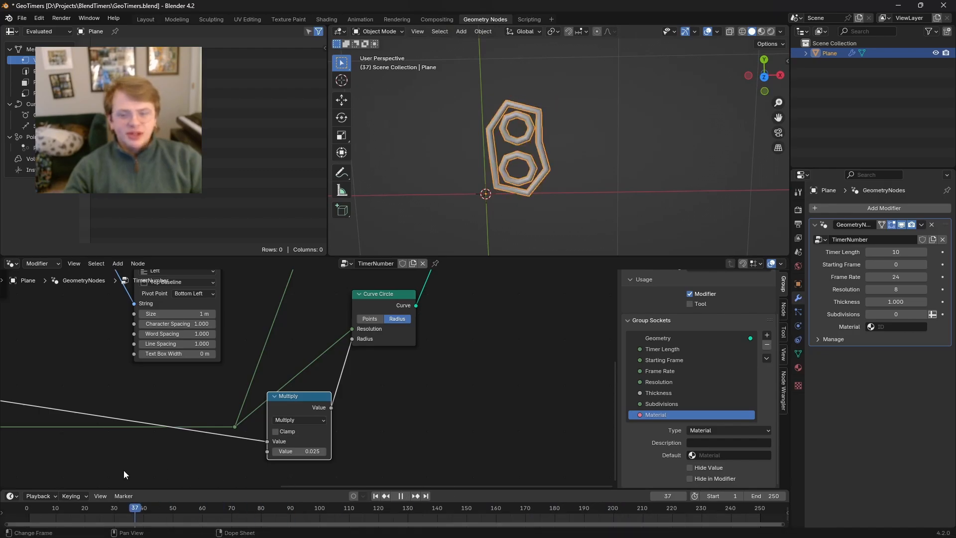
left_click_drag(901, 290, 946, 289)
left_click(901, 290)
type("32")
key("Return")
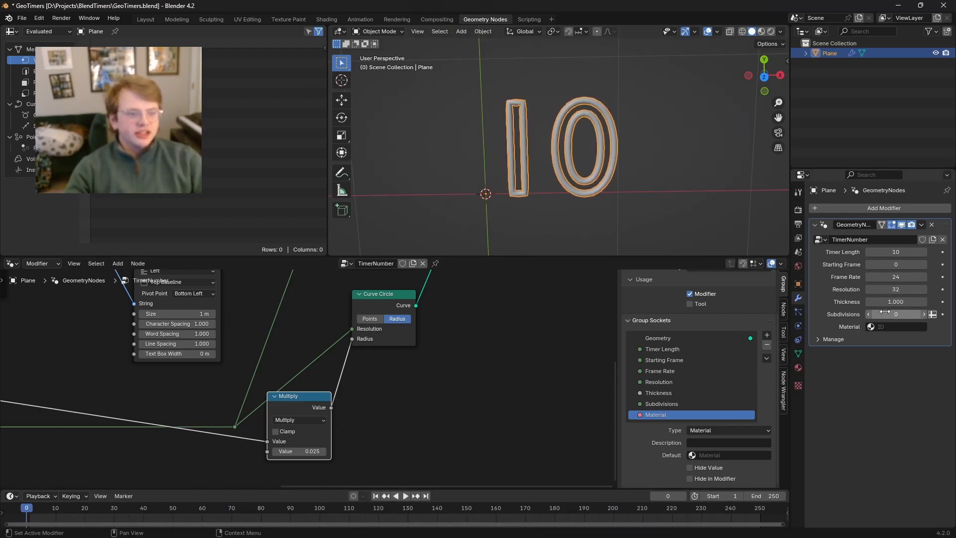
Step: Set the modifier's Subdivisions to 1 and play the countdown, pausing at frame 147
left_click(924, 316)
key("space")
middle_click_drag(596, 199, 657, 176)
scroll(416, 341, "down", 10)
middle_click_drag(356, 349, 483, 380)
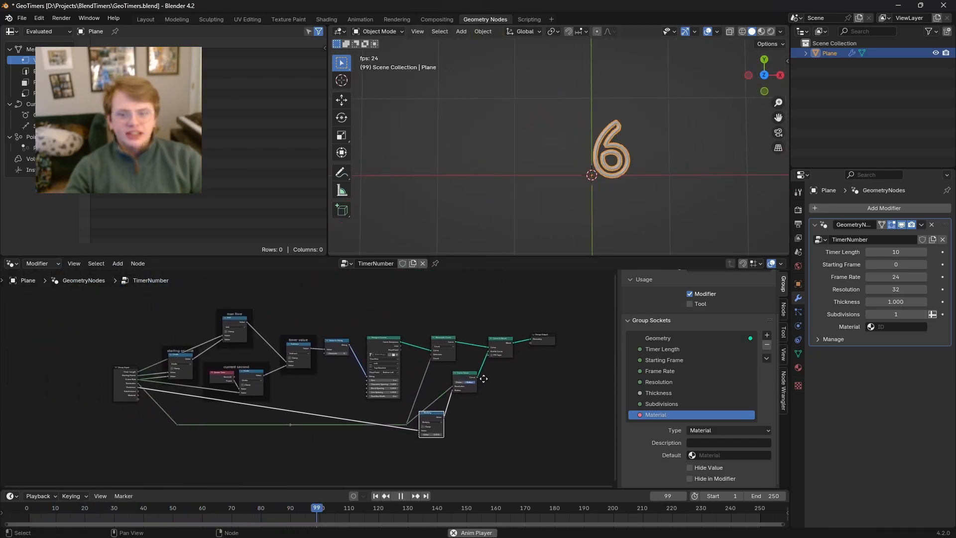
scroll(646, 193, "up", 2)
middle_click_drag(645, 190, 594, 183, "shift")
scroll(593, 183, "up", 3)
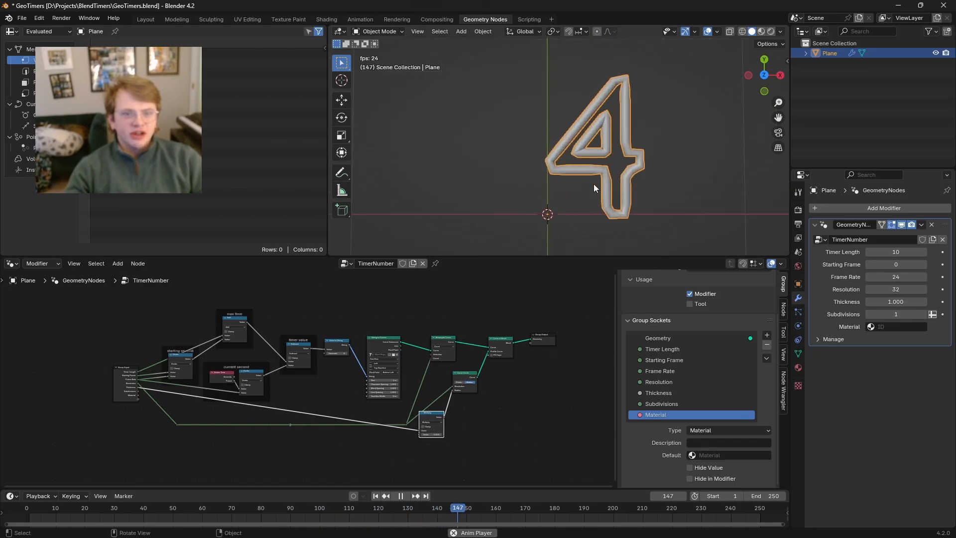
key("space")
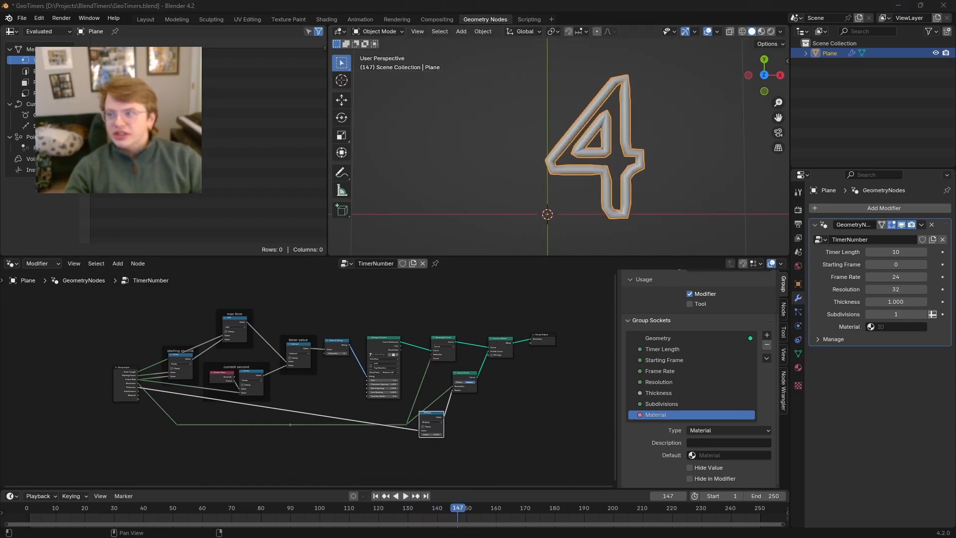
Step: Make room before the Group Output and add a Set Material node beside the Curve to Mesh node
middle_click_drag(573, 125, 671, 185)
middle_click_drag(514, 329, 397, 302)
left_click_drag(435, 309, 490, 306)
scroll(435, 295, "up", 5)
key("shift+a")
type("set mat")
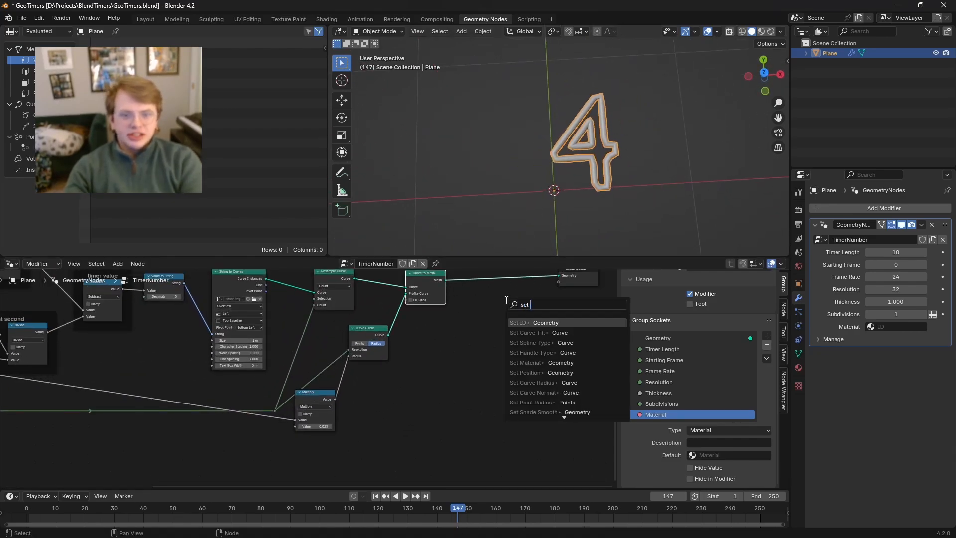
key("Return")
left_click(506, 300)
middle_click_drag(431, 339, 391, 375)
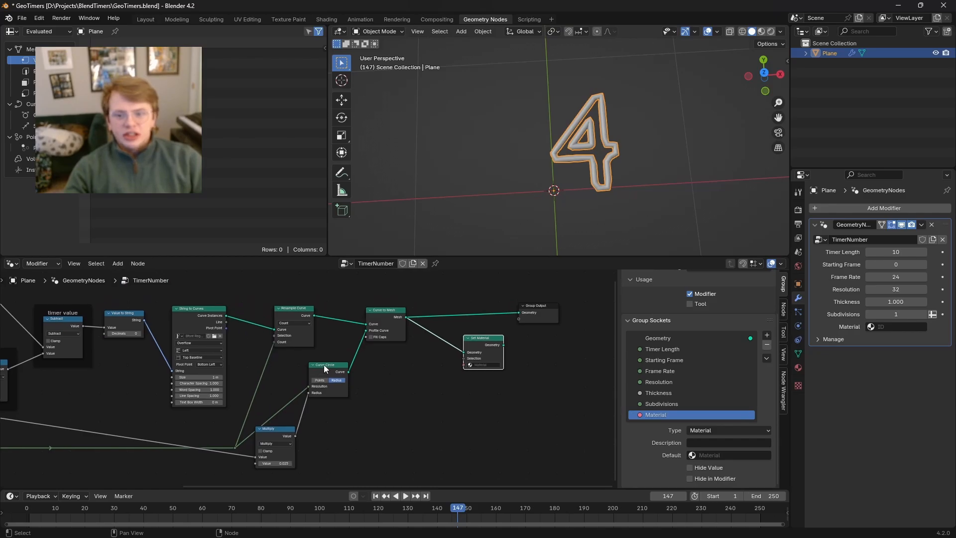
Step: Reposition the Curve Circle, Resample Curve and Multiply nodes into a more compact arrangement
left_click_drag(325, 364, 334, 360)
left_click_drag(294, 312, 271, 320)
middle_click_drag(204, 316, 263, 317)
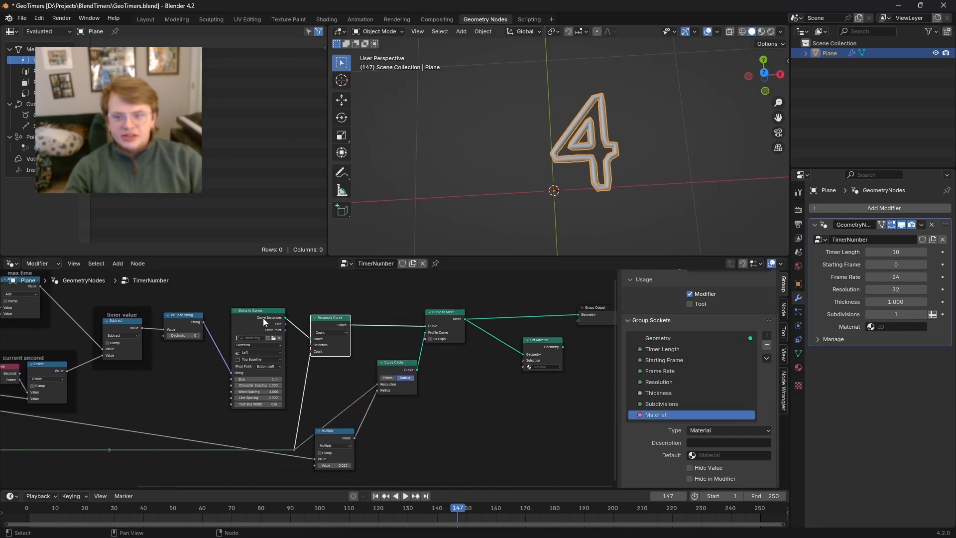
middle_click_drag(354, 443, 281, 418)
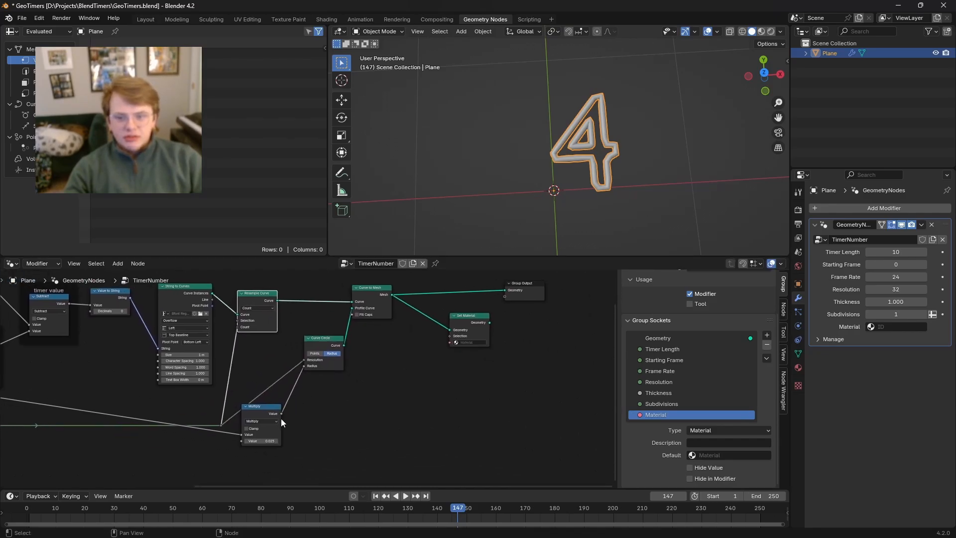
left_click_drag(261, 406, 274, 374)
middle_click_drag(340, 394, 344, 402)
Step: Frame the Resample Curve, Curve to Mesh, Curve Circle and Multiply nodes, label the frame "curve to mesh", and align Resample Curve above Multiply
left_click_drag(376, 430, 255, 292)
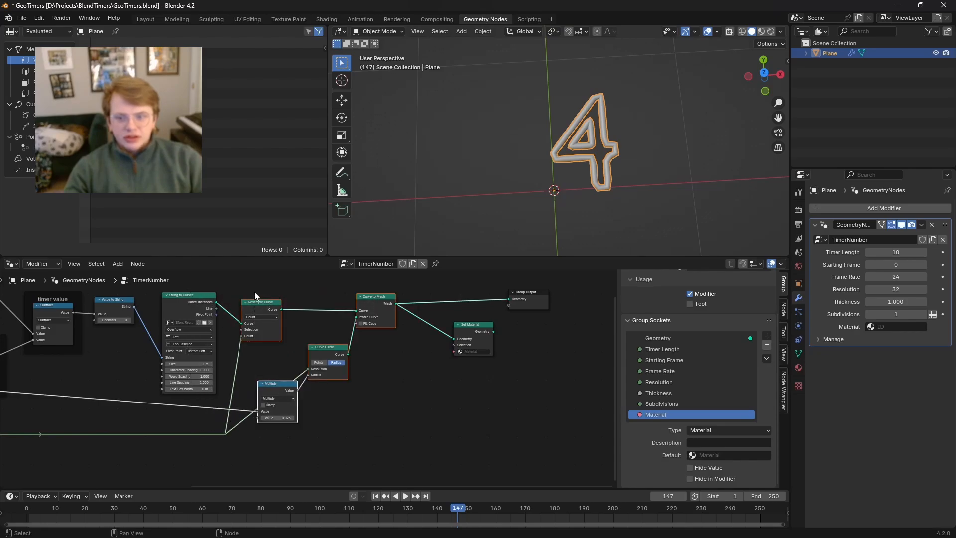
key("ctrl+j")
key("F2")
type("curve")
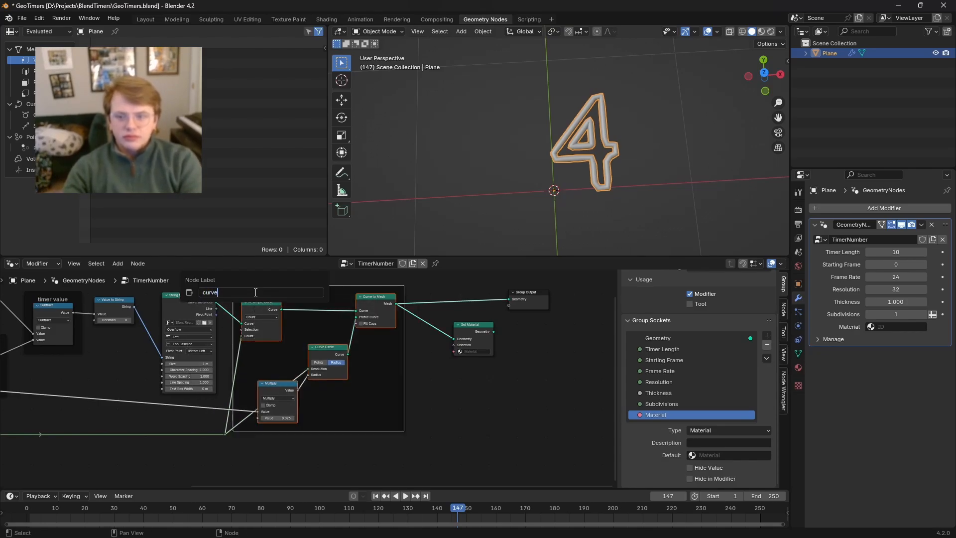
type(" to mesh")
key("Return")
key("alt+a")
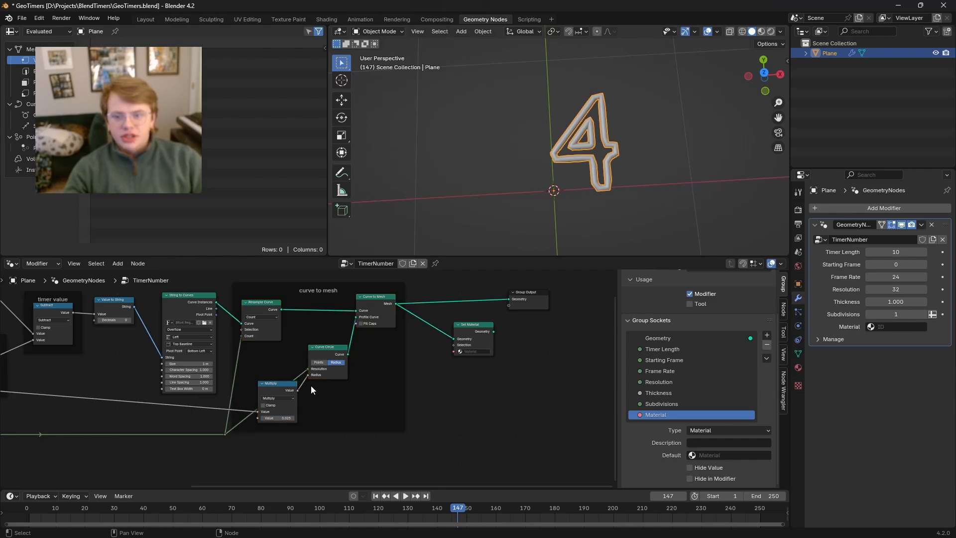
left_click_drag(262, 300, 277, 302)
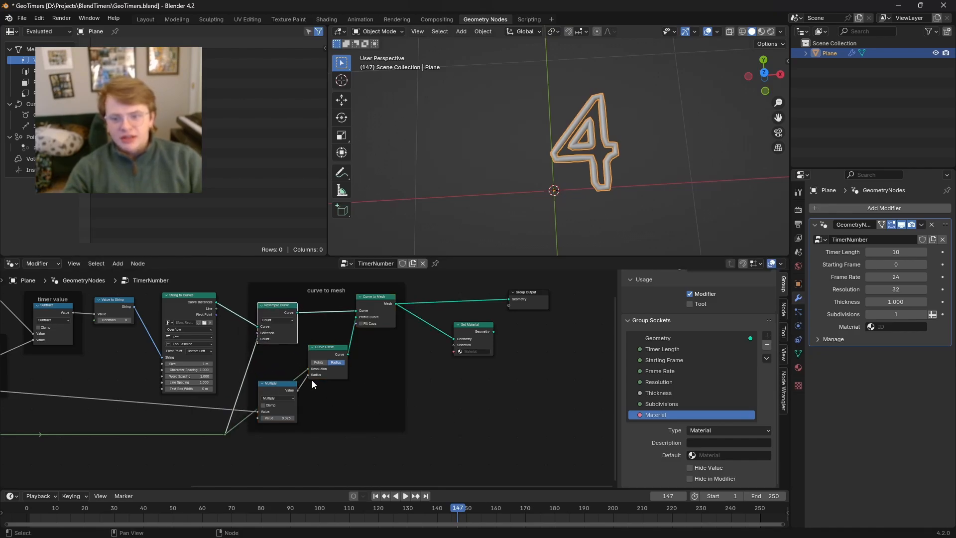
Step: Insert Set Material between Curve to Mesh and Group Output, and connect the Group Input's Material to its Material socket
middle_click_drag(420, 417, 366, 435)
left_click_drag(419, 348, 435, 338)
middle_click_drag(381, 321, 630, 301)
middle_click_drag(172, 372, 382, 370)
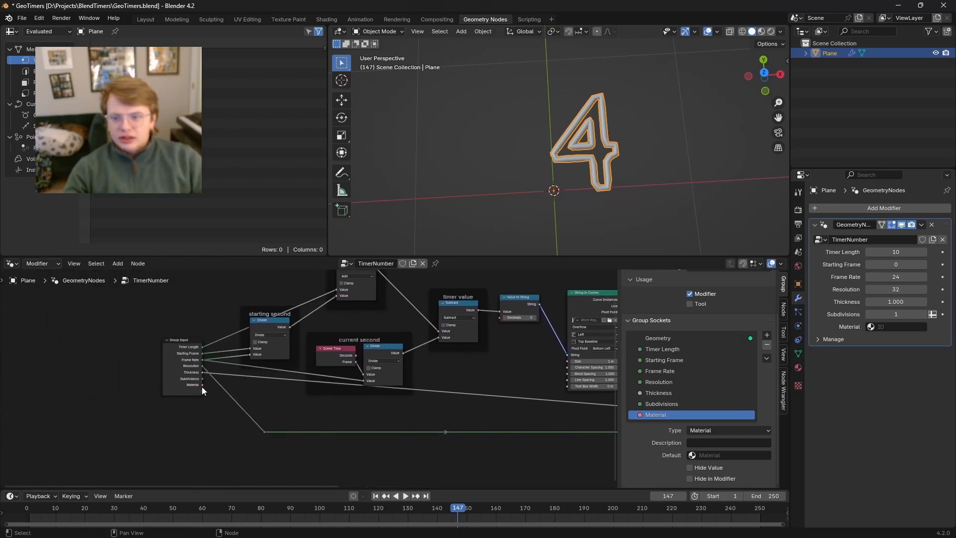
left_click_drag(201, 386, 529, 329)
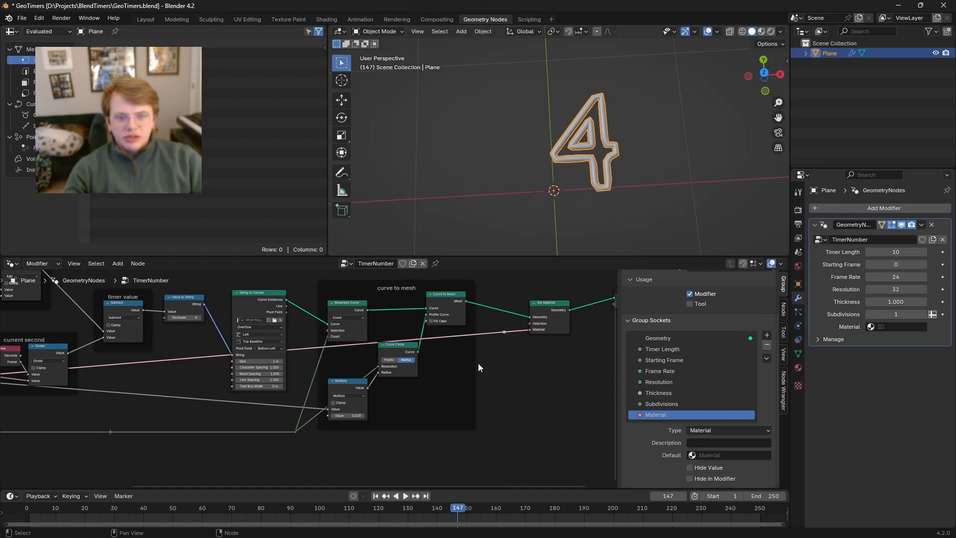
Step: Add reroutes to the Material link, move them below the node network, and flatten them onto one horizontal line
right_click_drag(160, 351, 149, 373, "shift")
scroll(309, 379, "down", 5)
key("g")
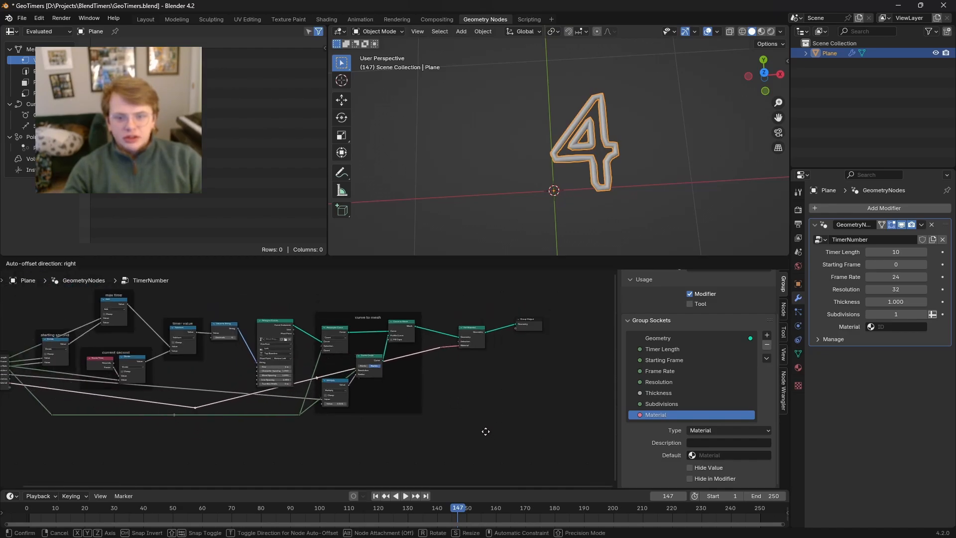
left_click(486, 430)
key("g")
left_click(444, 449)
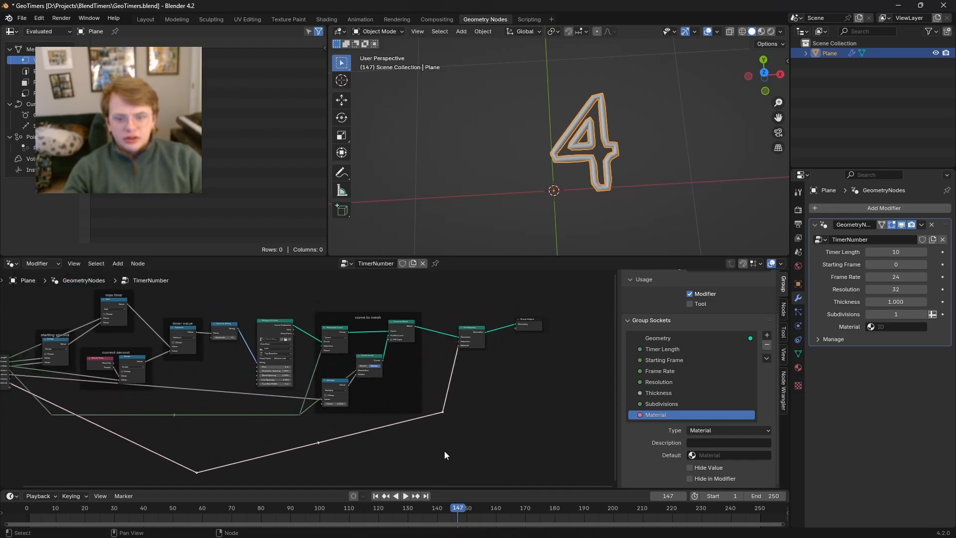
key("s")
key("y")
key("0")
key("Return")
Step: Widen the spacing of the Material reroutes and place their line just beneath the Resolution link
middle_click_drag(407, 448, 456, 432)
key("s")
key("x")
left_click(528, 432)
key("g")
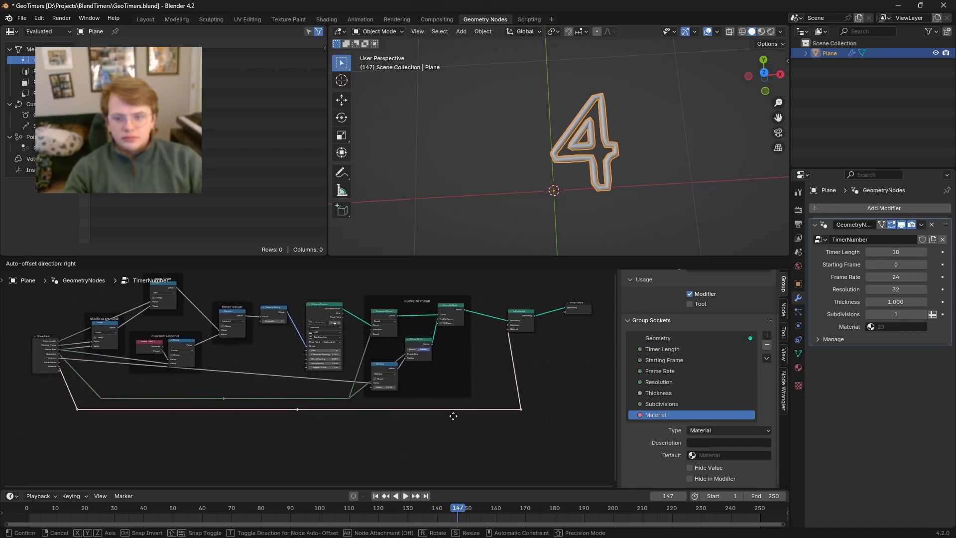
left_click(449, 413)
key("s")
key("x")
left_click(427, 412)
key("g")
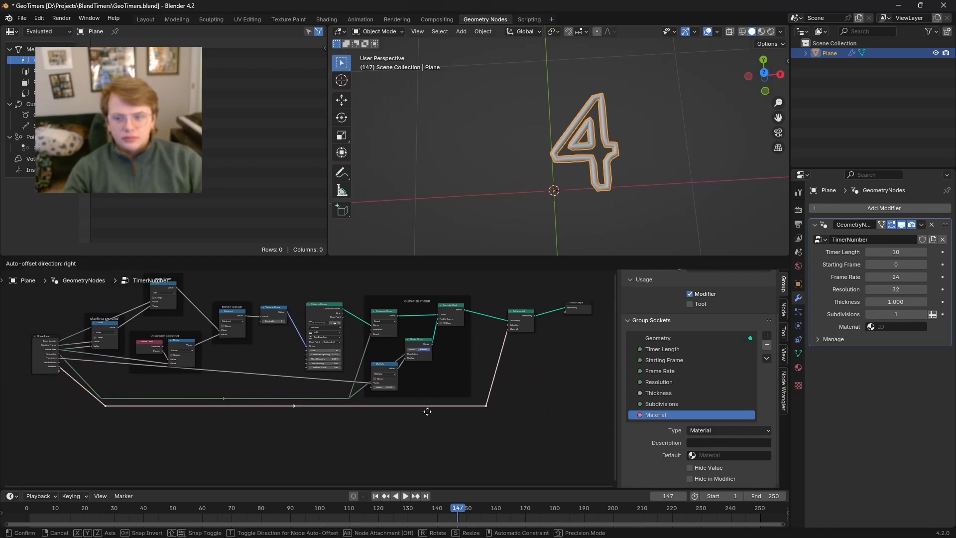
left_click(418, 414)
left_click(400, 441)
Step: Align the Set Material node with the Group Output and deselect it
middle_click_drag(328, 396, 213, 415)
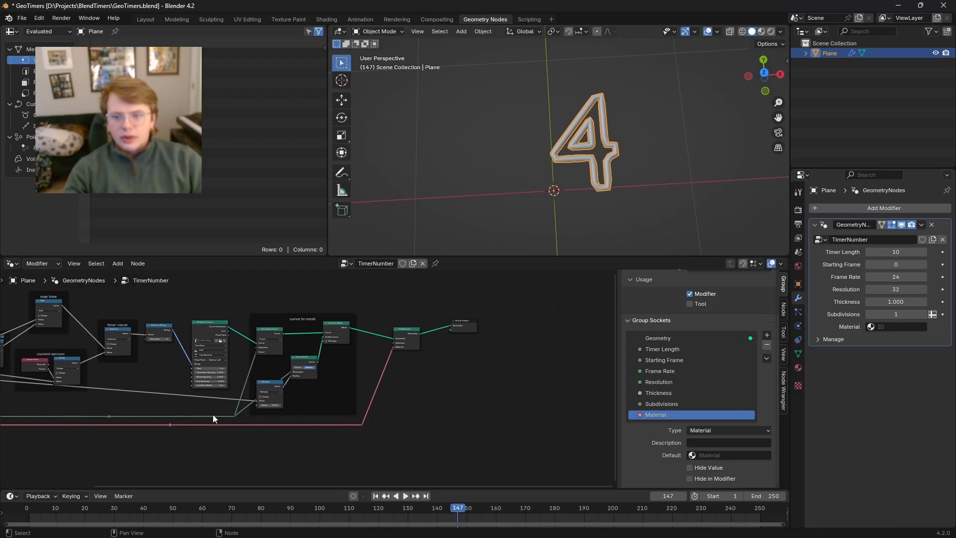
scroll(213, 415, "up", 5)
middle_click_drag(496, 344, 352, 399)
scroll(353, 398, "up", 2)
left_click_drag(366, 343, 373, 327)
left_click(377, 395)
middle_click_drag(377, 394, 457, 403)
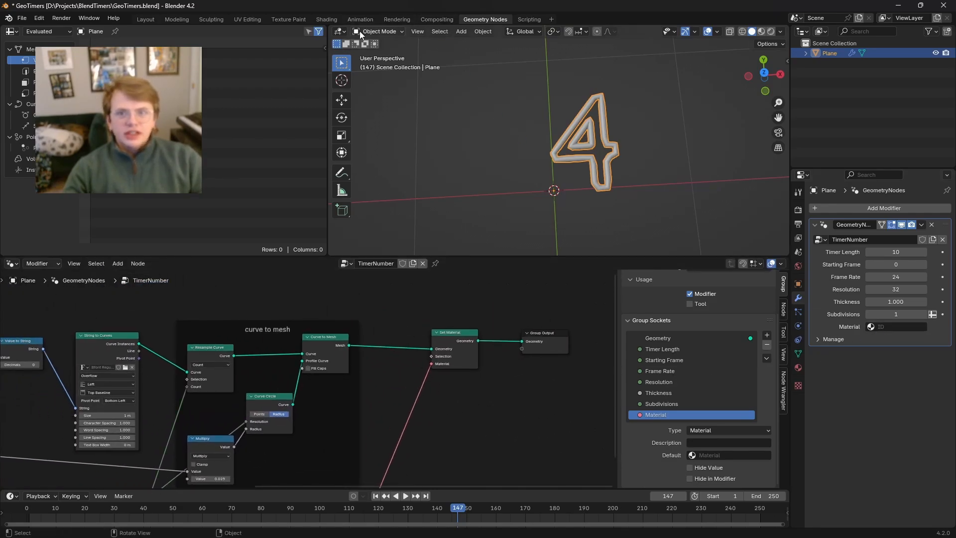
Step: Switch to the Shading workspace, create a new material for the plane, and delete its Principled BSDF node
left_click(877, 327)
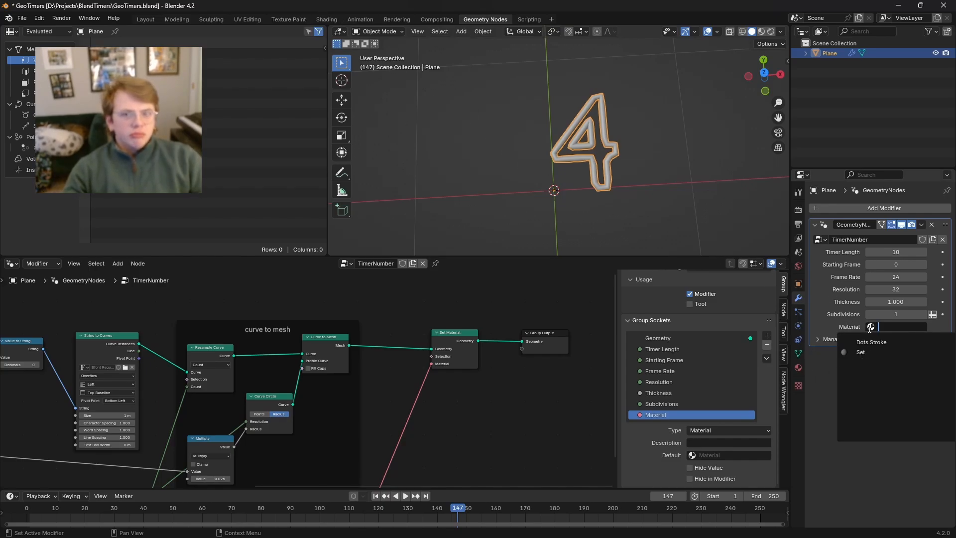
left_click(323, 20)
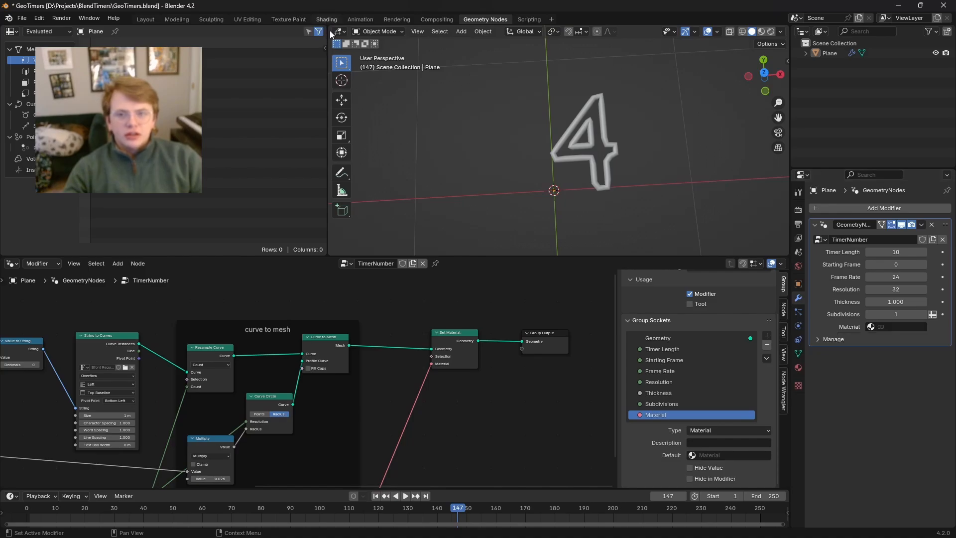
left_click(326, 18)
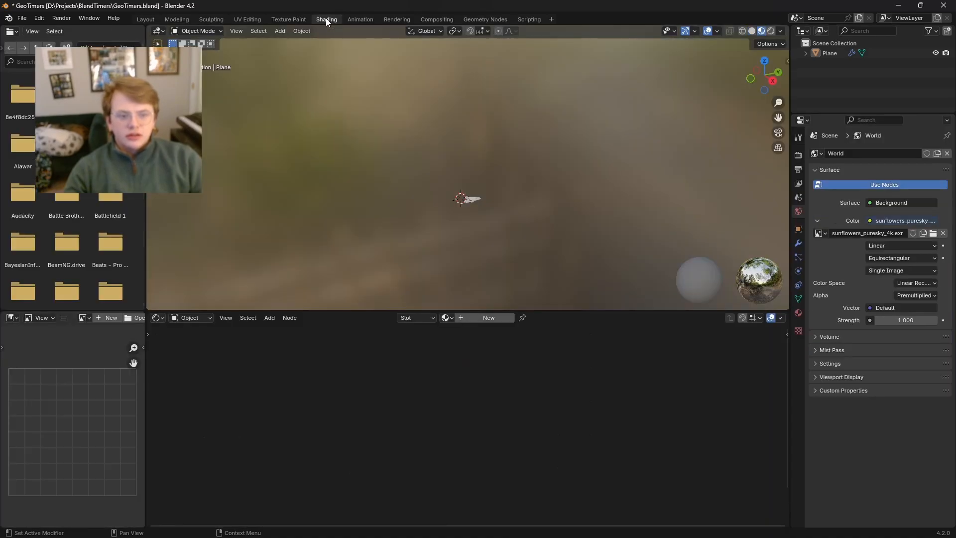
left_click(459, 318)
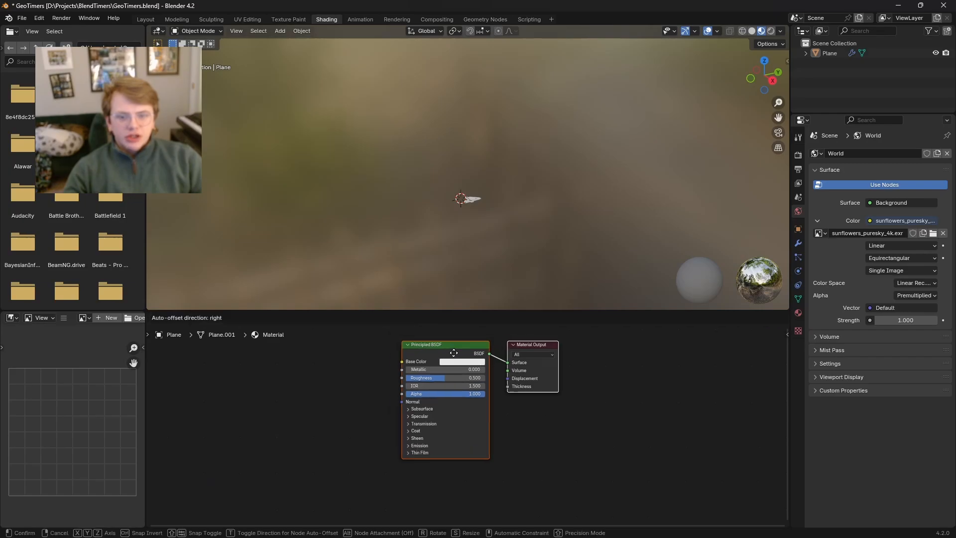
key("x")
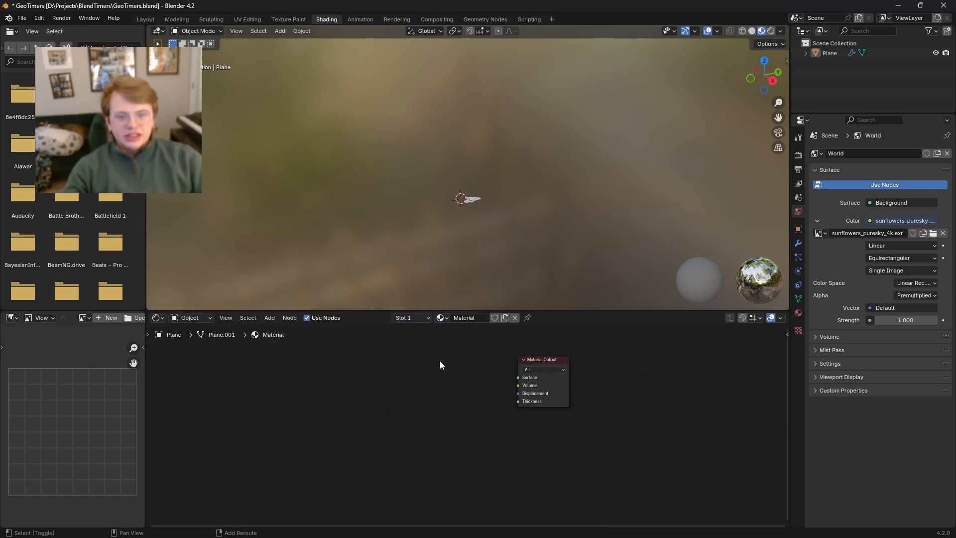
Step: Add a Hue/Saturation/Value node and connect its Color output to the Material Output's Surface
key("shift+a")
left_click(431, 360)
type("hue")
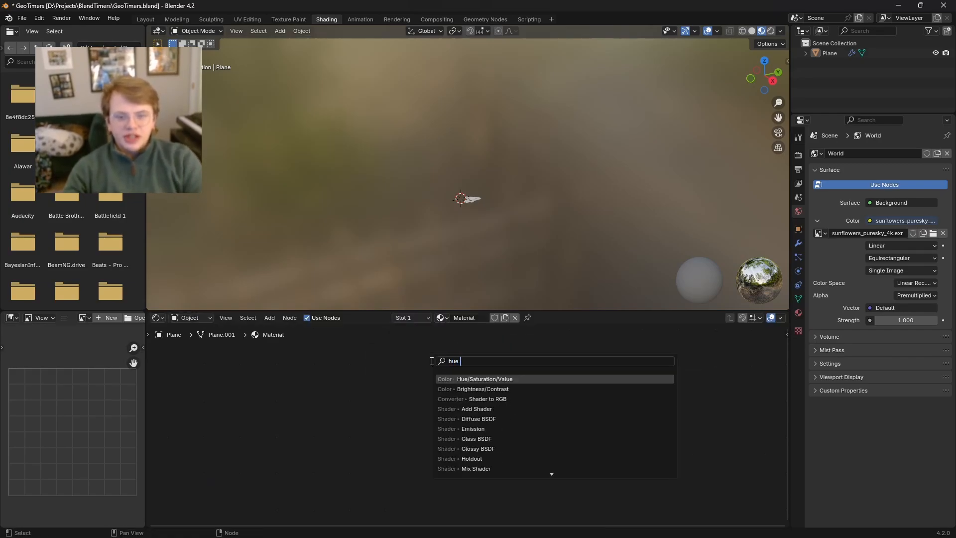
key("Return")
left_click(495, 367)
middle_click_drag(494, 367, 454, 384)
scroll(452, 398, "up", 6)
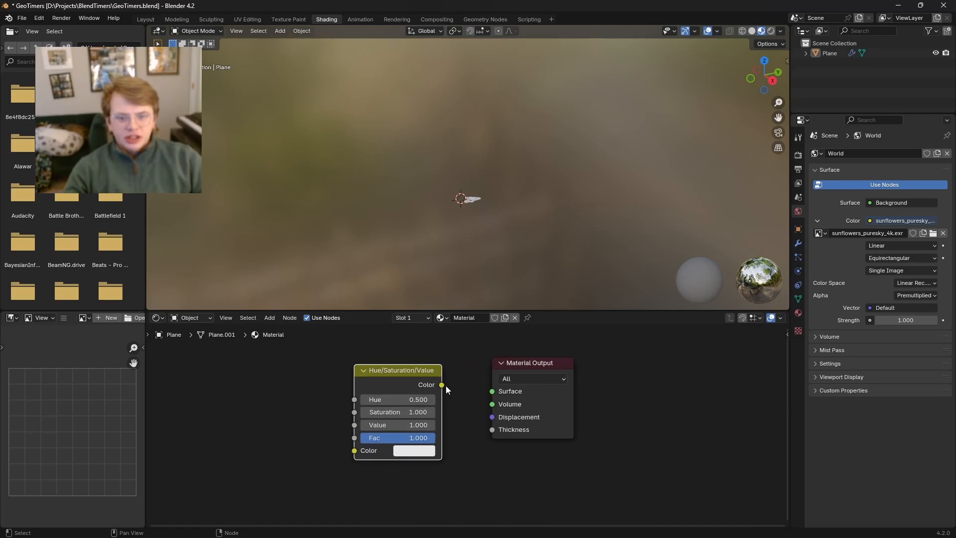
left_click_drag(442, 385, 500, 391)
key("Escape")
left_click_drag(442, 384, 492, 391)
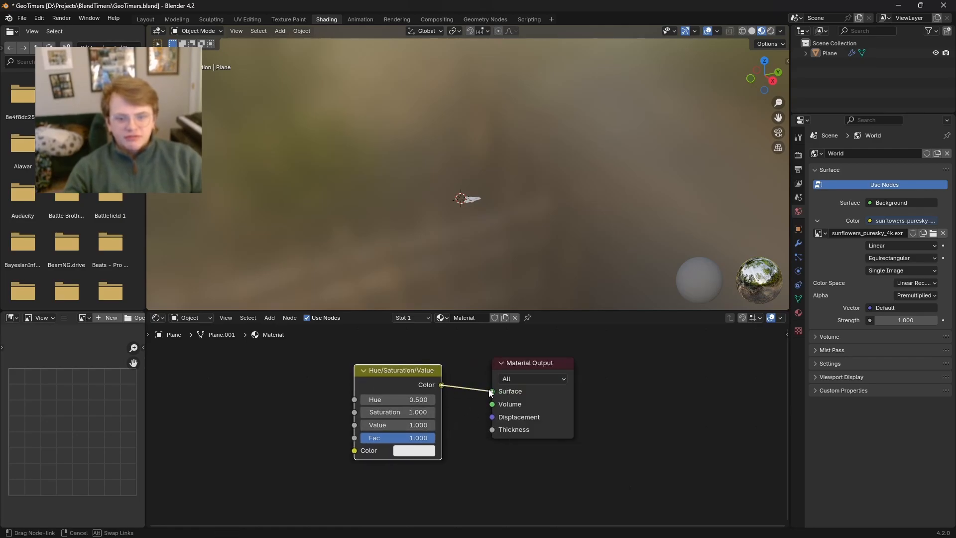
Step: Set the Hue/Saturation/Value node's Color to a muted blue with hue 0.642 and saturation 0.649
scroll(471, 449, "up", 2)
left_click(396, 457)
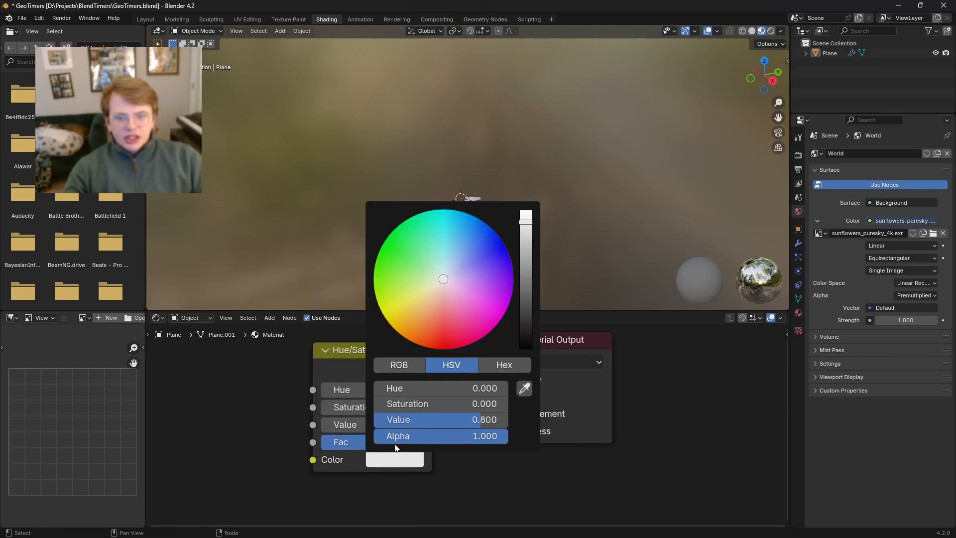
left_click_drag(439, 296, 465, 259)
left_click_drag(523, 252, 526, 289)
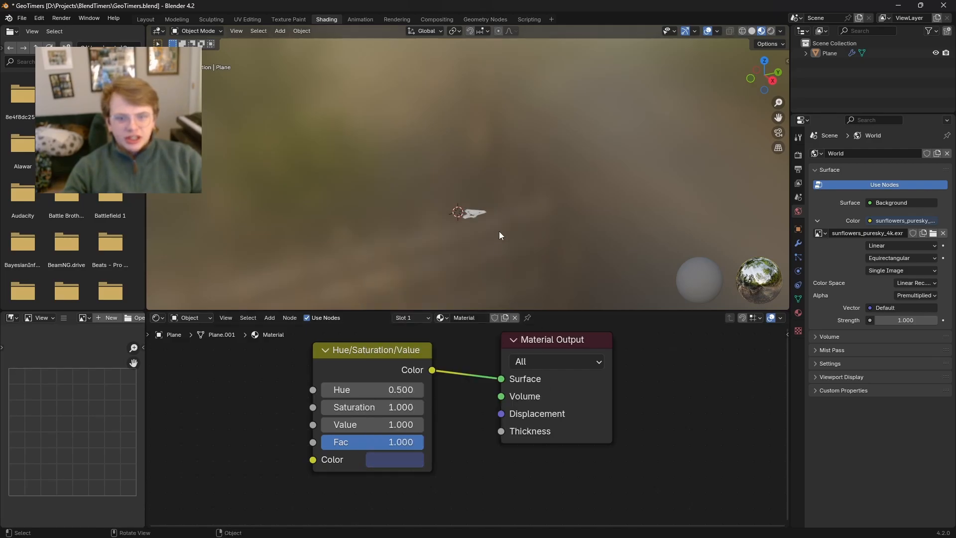
Step: View the digit from above, show the plane's modifier settings, and rename the new material to "blue"
key("KP_7")
left_click(799, 244)
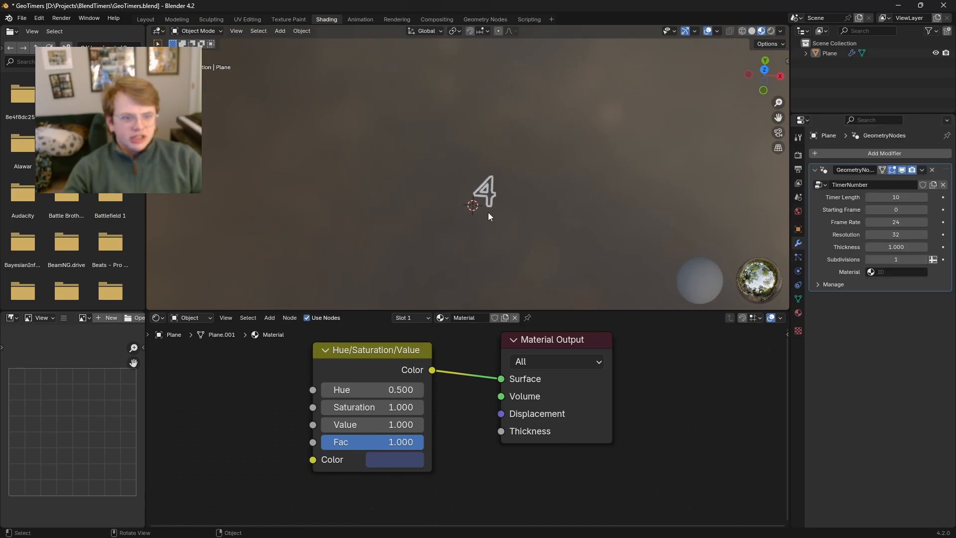
scroll(693, 268, "up", 5)
left_click(879, 274)
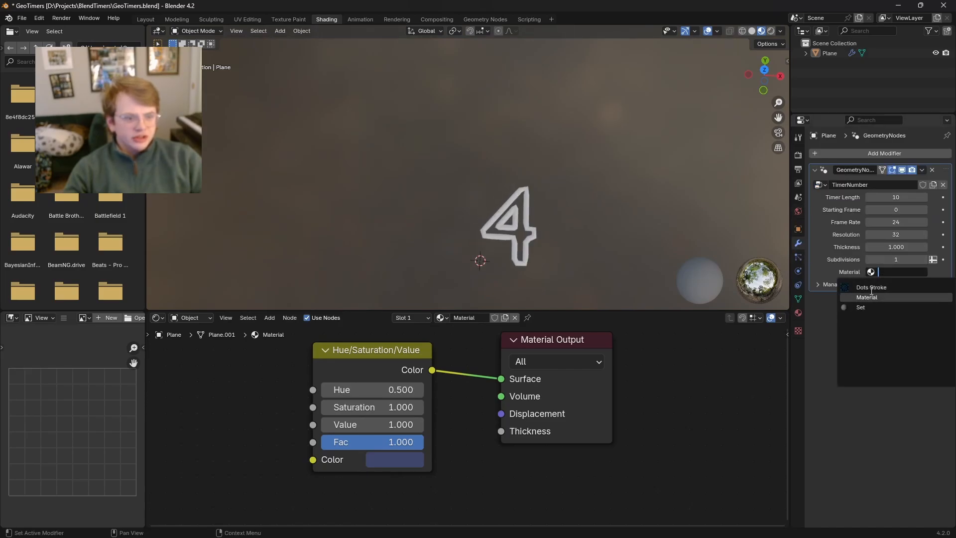
left_click(476, 322)
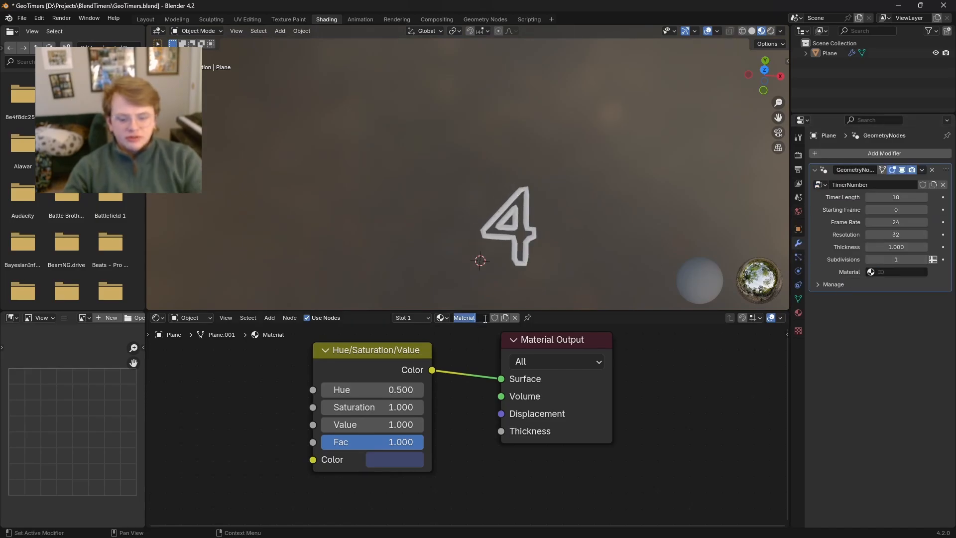
type("blue")
key("Return")
Step: Assign the blue material to the TimerNumber modifier's Material input and frame the coloured digit
left_click(874, 272)
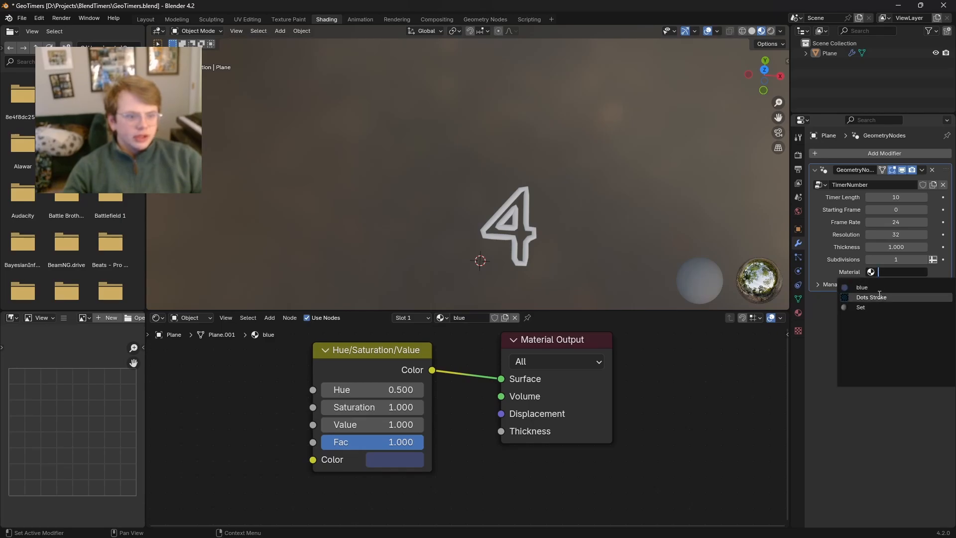
left_click(865, 287)
middle_click_drag(572, 219, 512, 183, "shift")
scroll(512, 190, "up", 2)
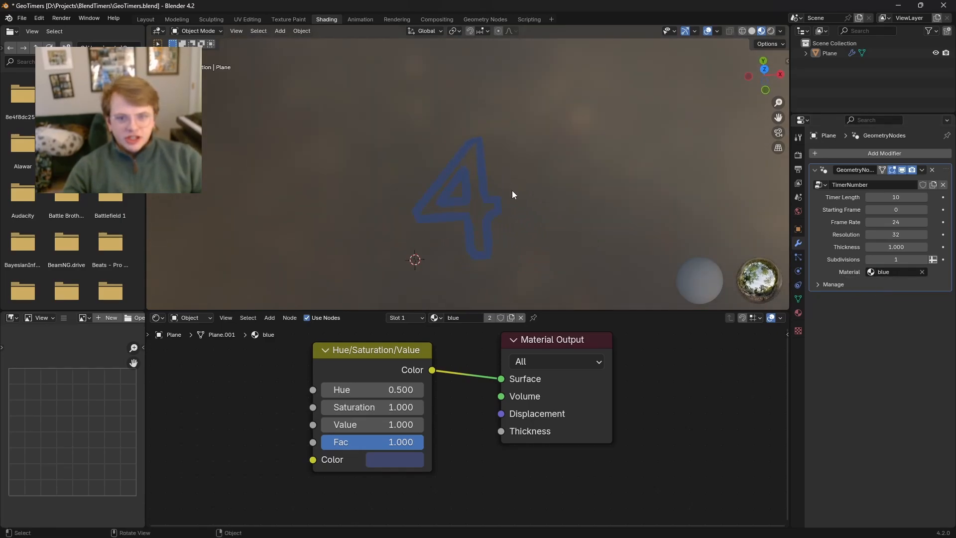
Step: Darken the blue material by setting the Hue/Saturation/Value node's Color value to 0.063
left_click(386, 459)
left_click_drag(448, 420, 429, 419)
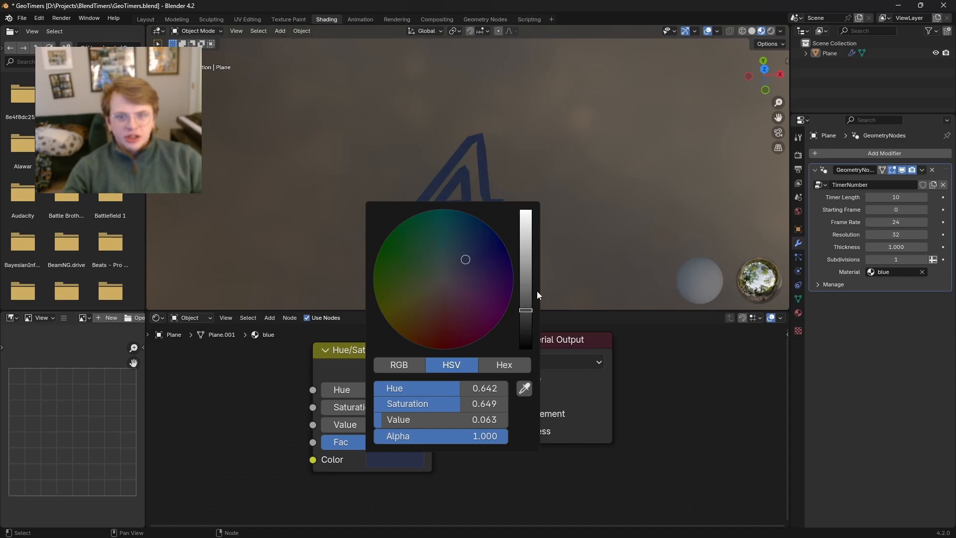
middle_click_drag(569, 242, 566, 256)
scroll(466, 160, "down", 2)
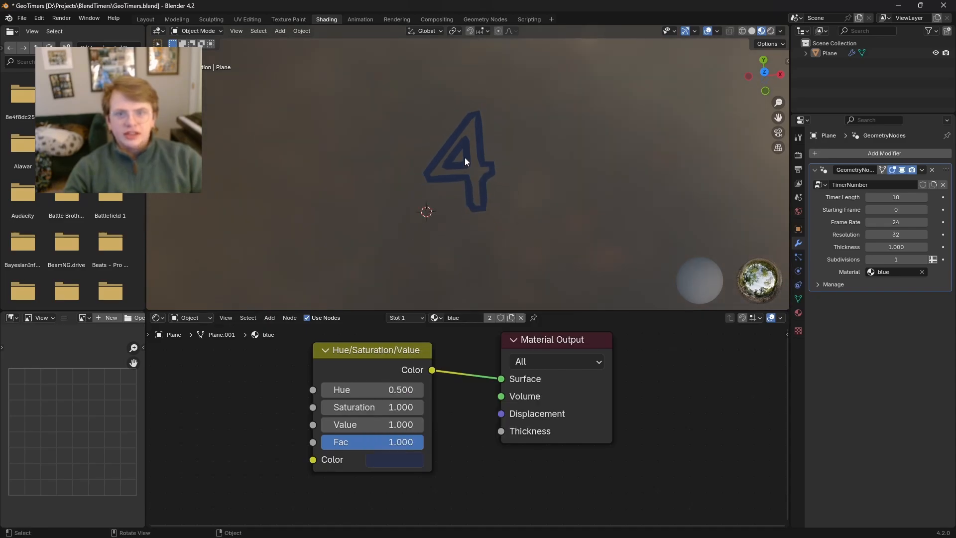
Step: Switch to the Geometry Nodes workspace and show its viewport in material preview shading
left_click(486, 19)
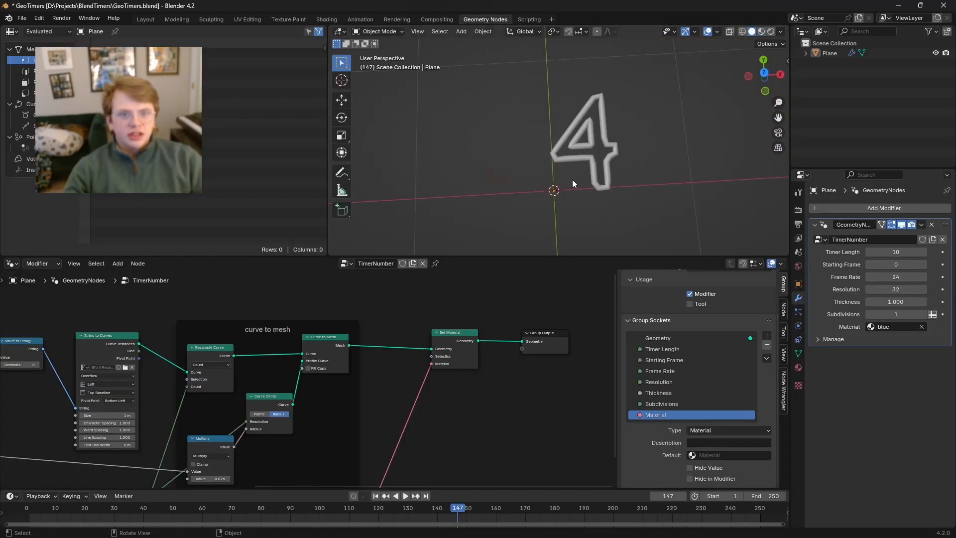
left_click(761, 31)
mouse_move(640, 154)
middle_mouse_down()
mouse_move(644, 165)
mouse_move(616, 157)
mouse_move(609, 166)
middle_mouse_up()
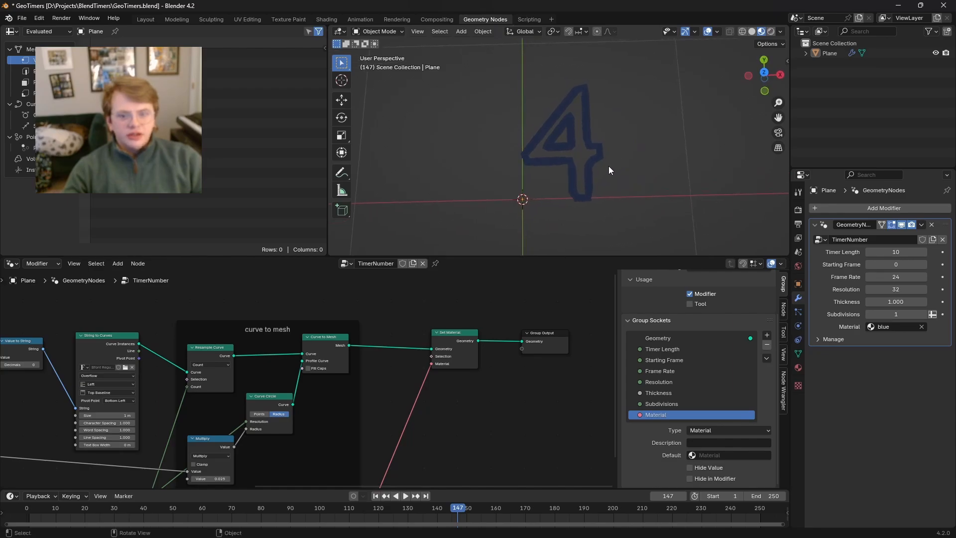
Step: Examine the TimerNumber node tree while playing the countdown with the blue digits
scroll(478, 343, "down", 5)
middle_click_drag(399, 411, 432, 393)
scroll(431, 392, "down", 3)
scroll(380, 375, "up", 3)
middle_click_drag(260, 366, 345, 372)
key("space")
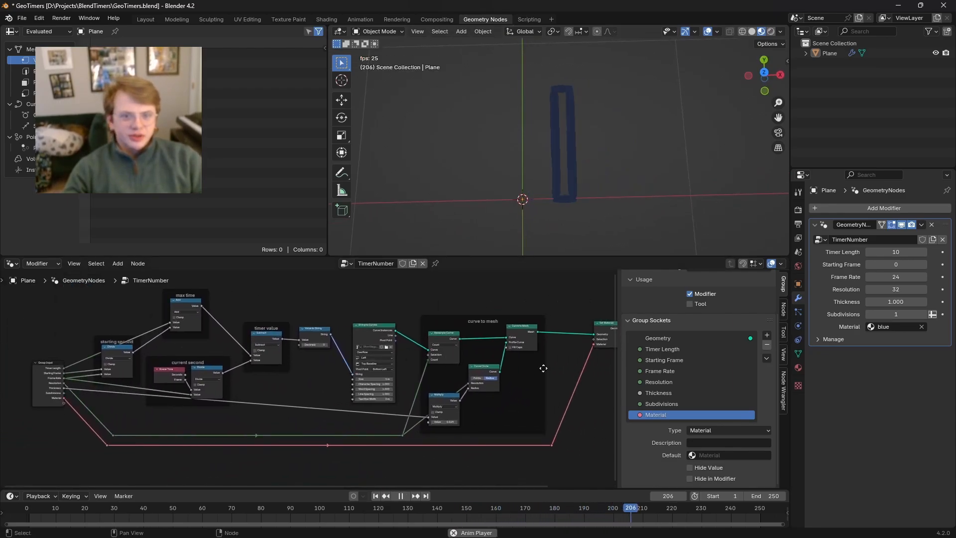
middle_click_drag(546, 371, 513, 373)
key("space")
key("space")
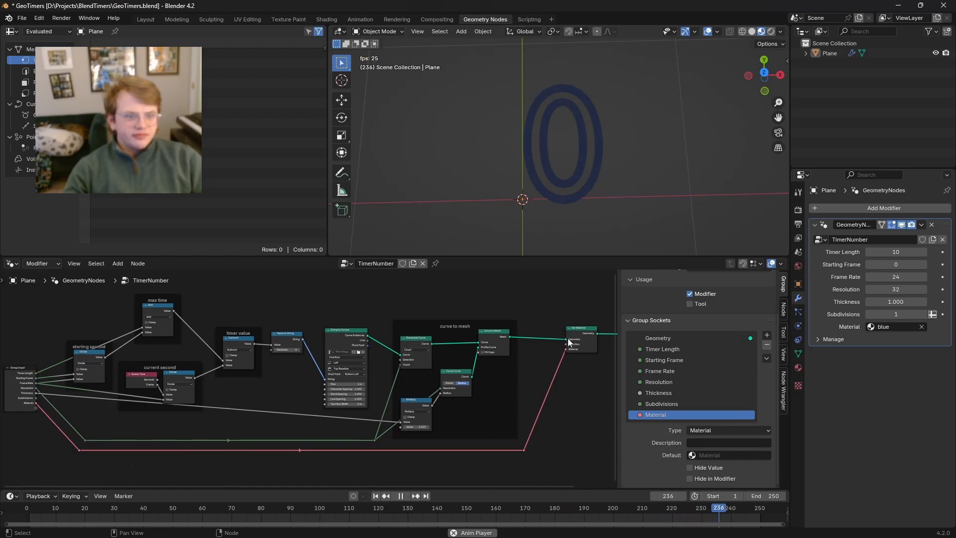
key("space")
Step: Add a Subdivision Surface node with its Level driven by the Group Input's Subdivisions output
middle_click_drag(314, 339, 443, 331)
scroll(205, 366, "up", 10)
middle_click_drag(132, 423, 162, 387)
scroll(190, 408, "down", 4)
left_click_drag(161, 386, 468, 380)
type("subdio")
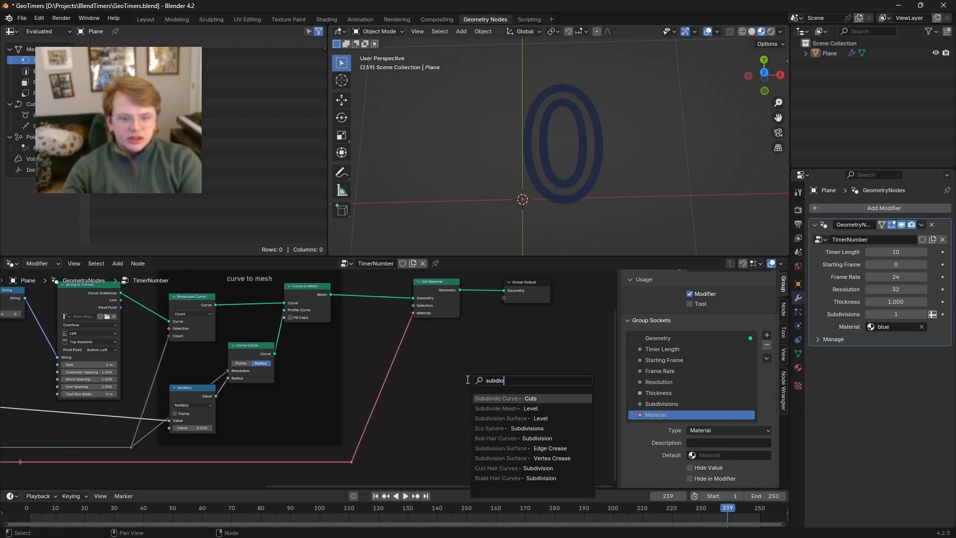
key("Return")
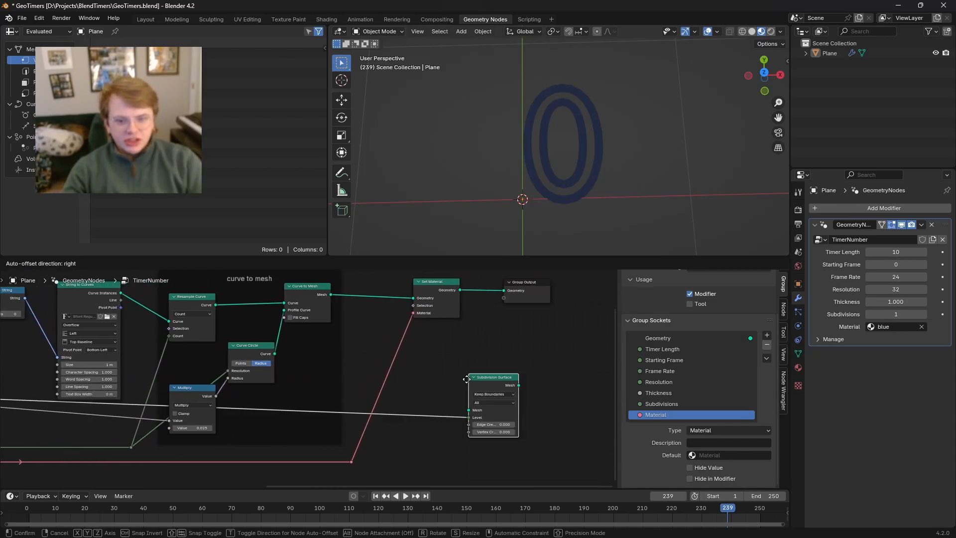
left_click(444, 366)
Step: Insert the Subdivision Surface node on the link between Curve to Mesh and Set Material
scroll(401, 370, "up", 3)
middle_click_drag(400, 371, 352, 417)
left_click_drag(267, 318, 411, 451)
left_click_drag(472, 418, 366, 324)
left_click_drag(446, 410, 330, 303)
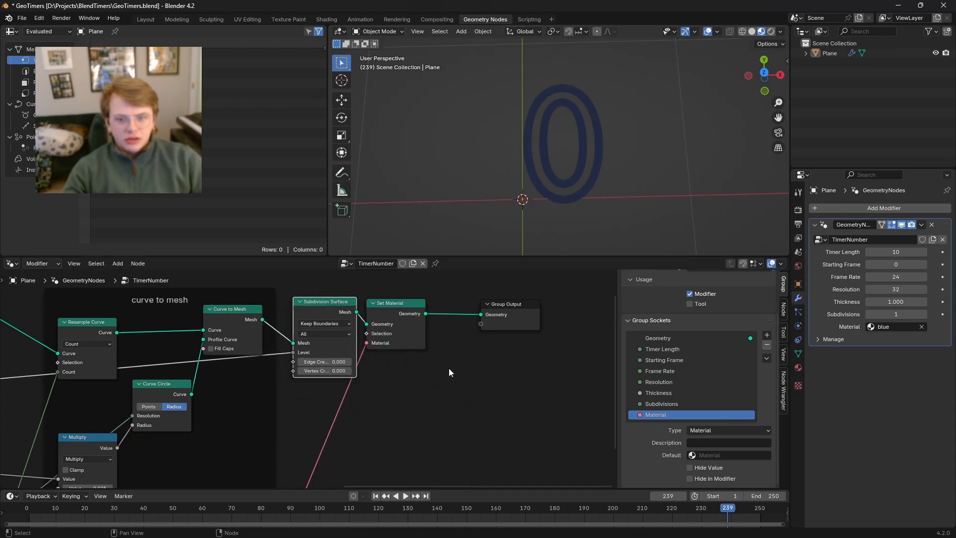
Step: Enclose the Subdivision Surface and Set Material nodes in a frame labelled "subdiv and material"
scroll(449, 370, "up", 1)
left_click_drag(449, 370, 321, 302)
scroll(360, 369, "down", 6)
key("g")
left_click(392, 397)
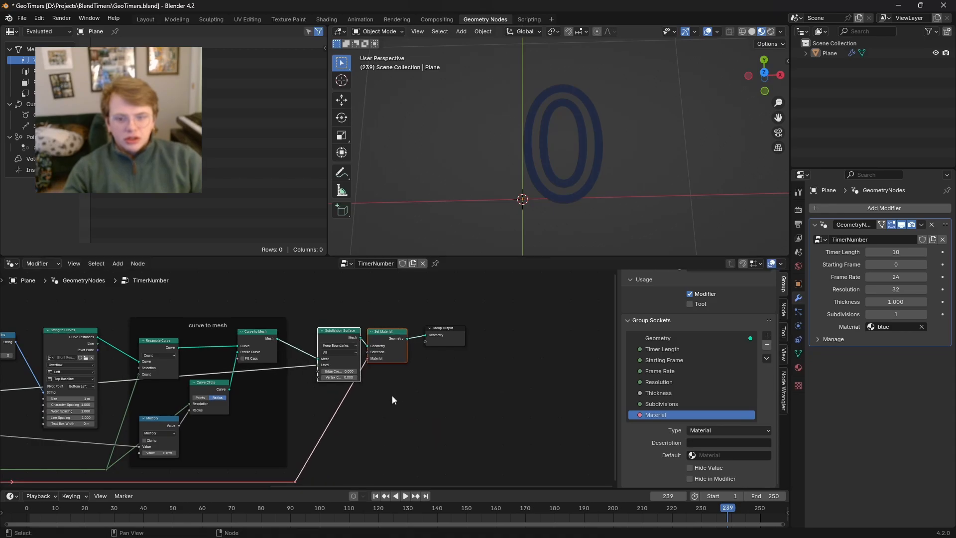
key("ctrl+j")
key("F2")
type("subdiv and material")
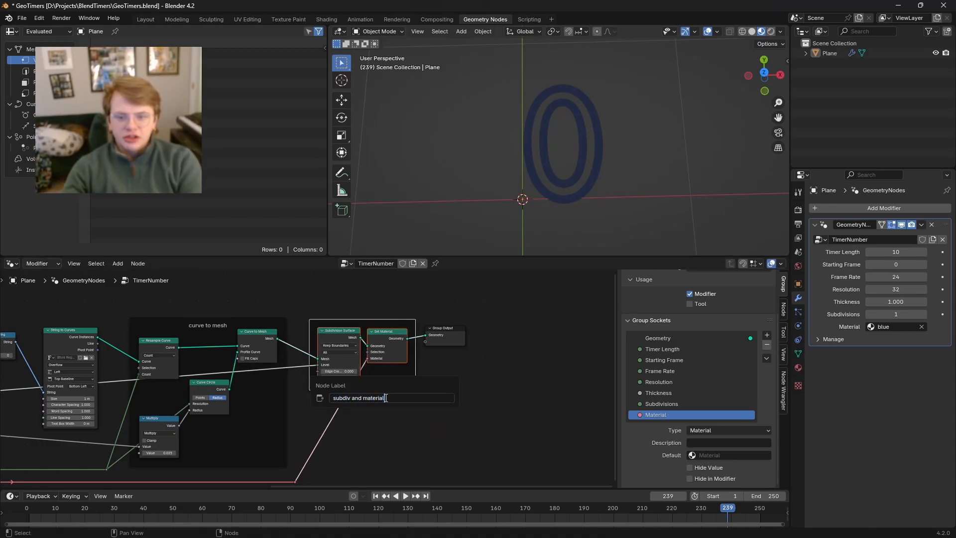
key("Return")
Step: Play the countdown with the whole node tree in view and set the scene's end frame to 276
scroll(488, 383, "down", 3)
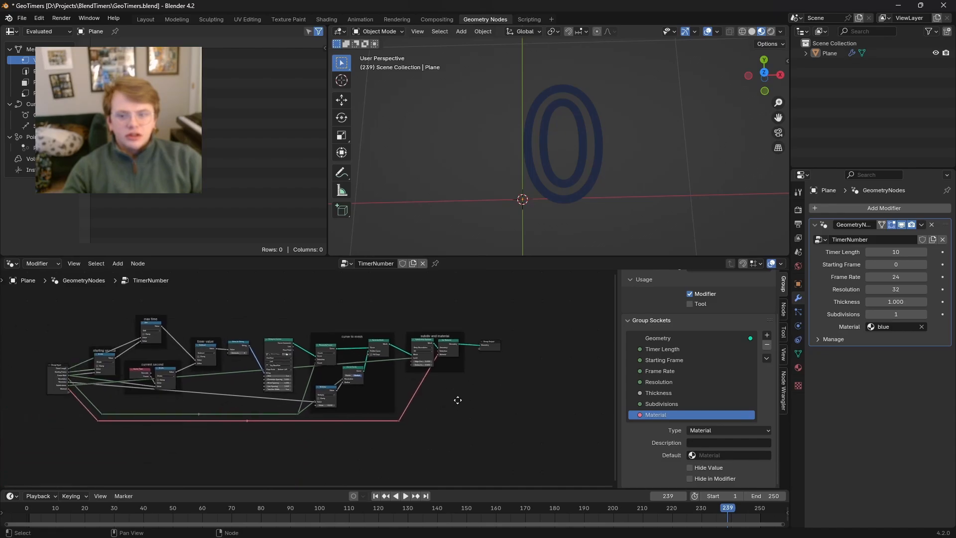
middle_click_drag(457, 400, 530, 390)
scroll(364, 409, "up", 2)
middle_click_drag(363, 410, 348, 420)
key("space")
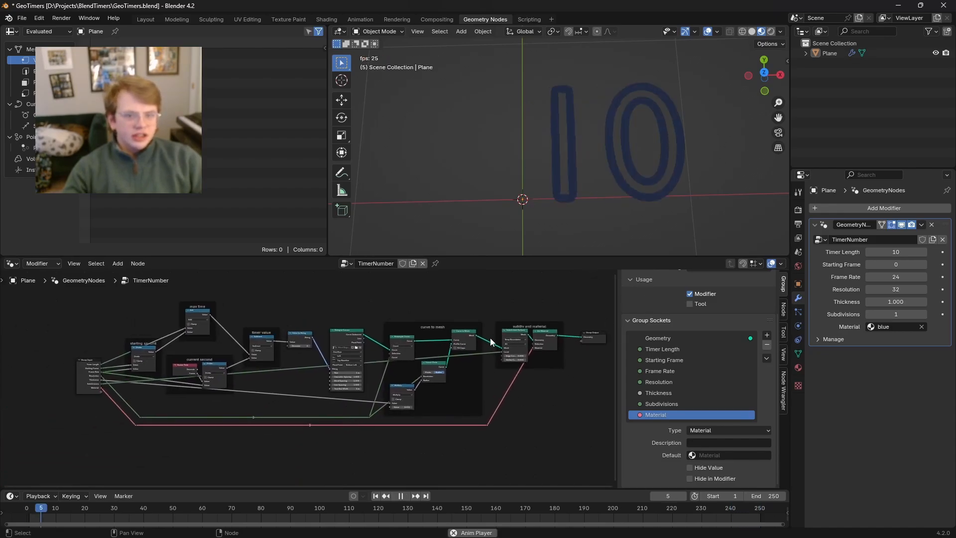
scroll(425, 434, "down", 1)
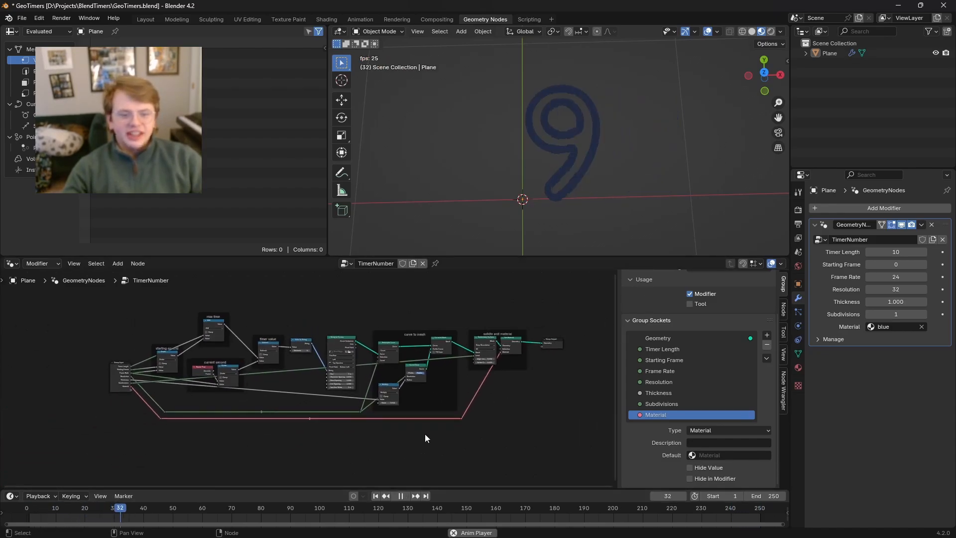
left_click_drag(764, 497, 777, 497)
key("space")
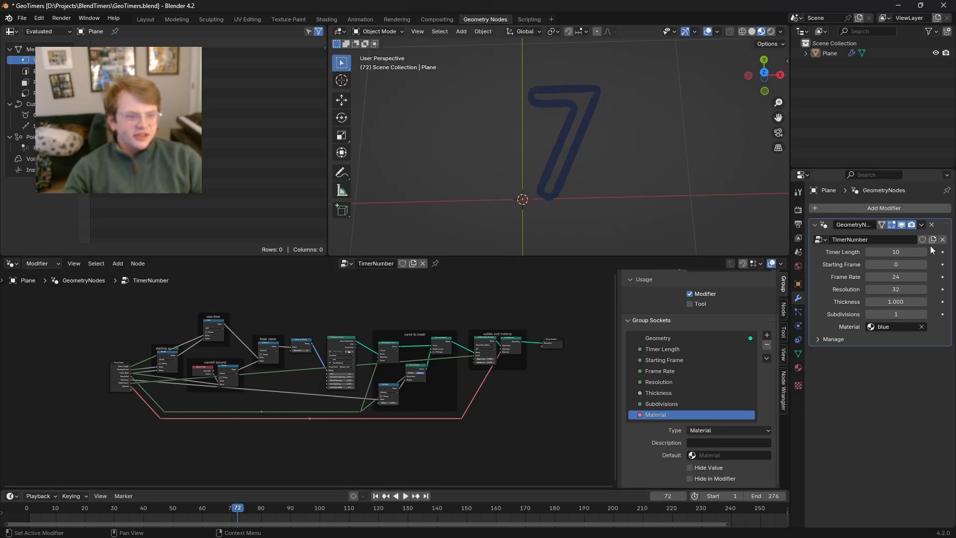
Step: Set the modifier's Timer Length to 5 and play the countdown past the end of the timer
left_click_drag(919, 252, 889, 252)
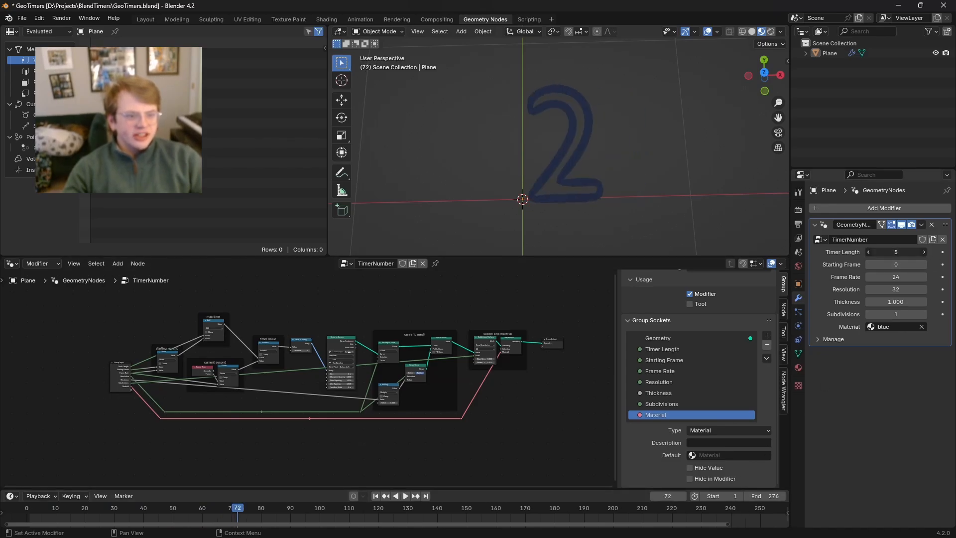
middle_click_drag(422, 435, 441, 438)
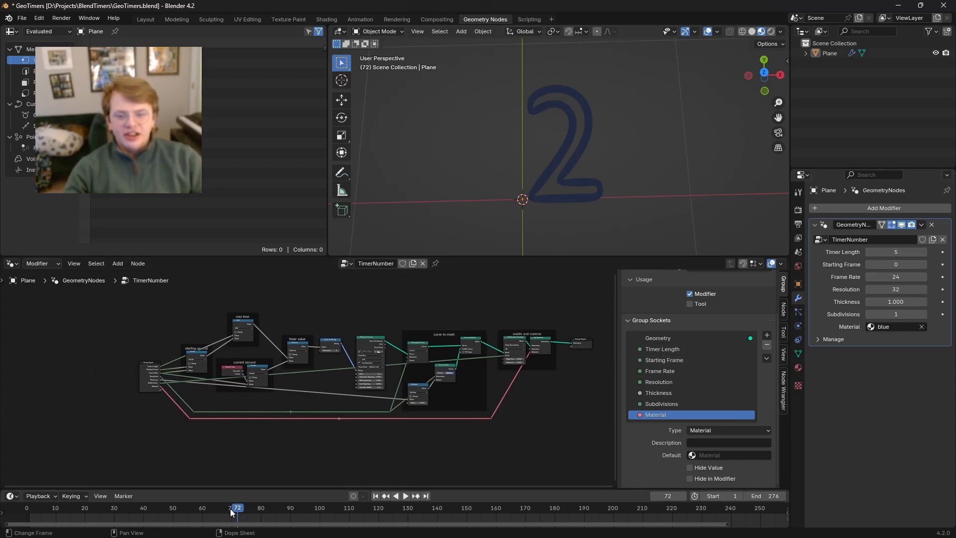
left_click_drag(231, 510, 60, 511)
key("space")
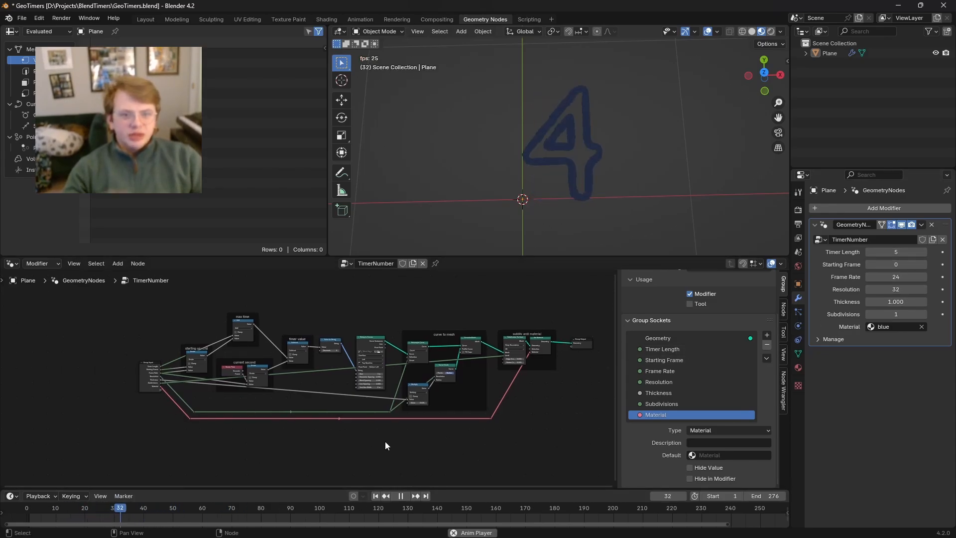
scroll(383, 442, "down", 2)
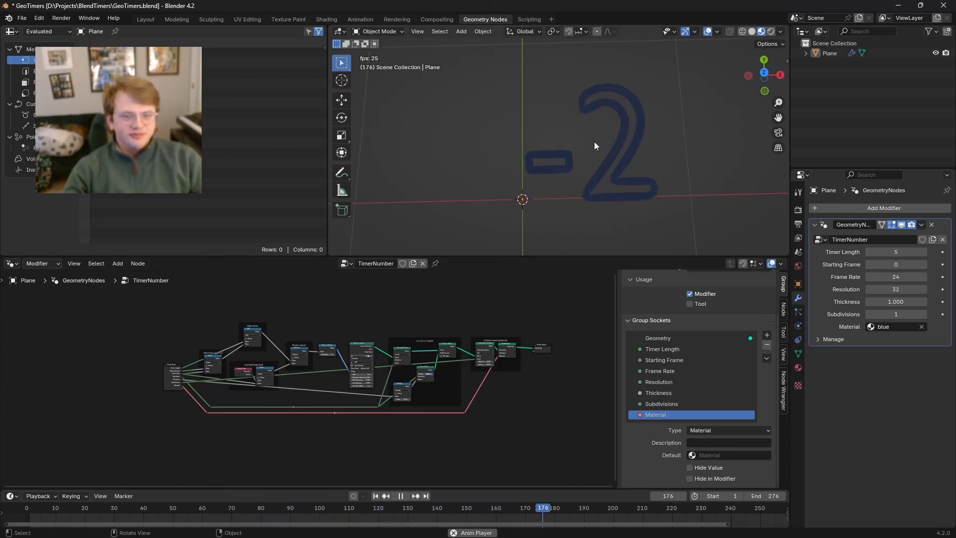
left_click_drag(605, 508, 272, 509)
Step: Move the Group Input and time-calculation frames away from the Value to String node to make room
scroll(338, 366, "up", 5)
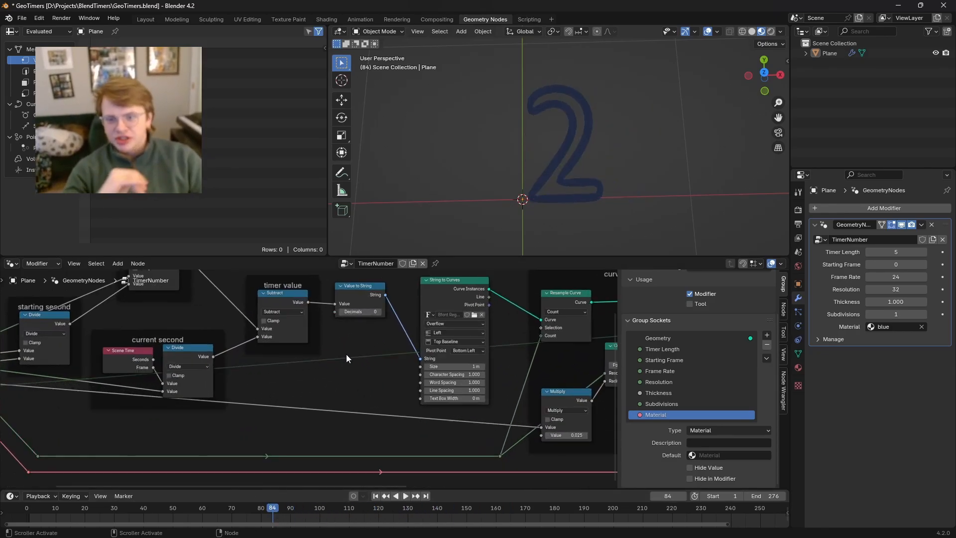
middle_click_drag(345, 354, 428, 386)
scroll(366, 397, "up", 1)
scroll(428, 386, "down", 1)
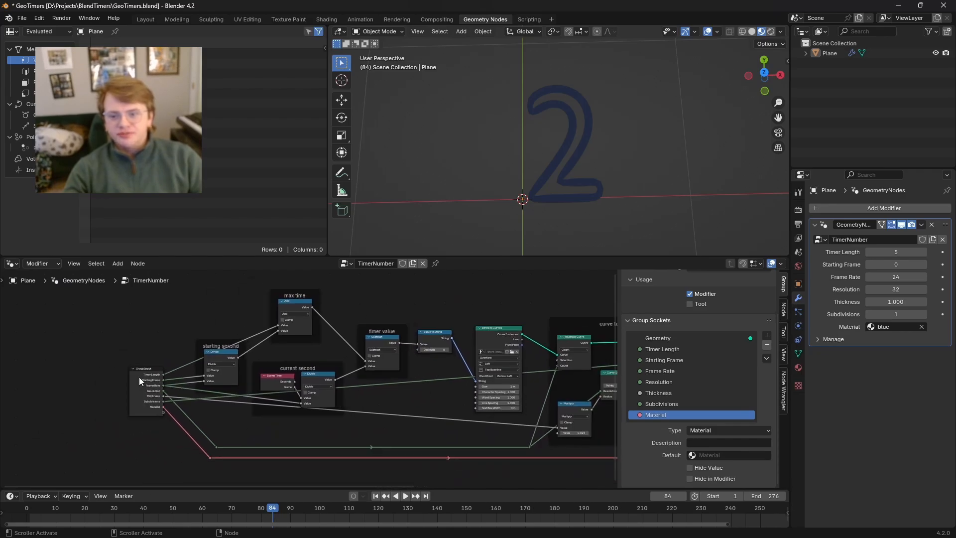
left_click_drag(98, 300, 399, 472)
key("g")
left_click(332, 475)
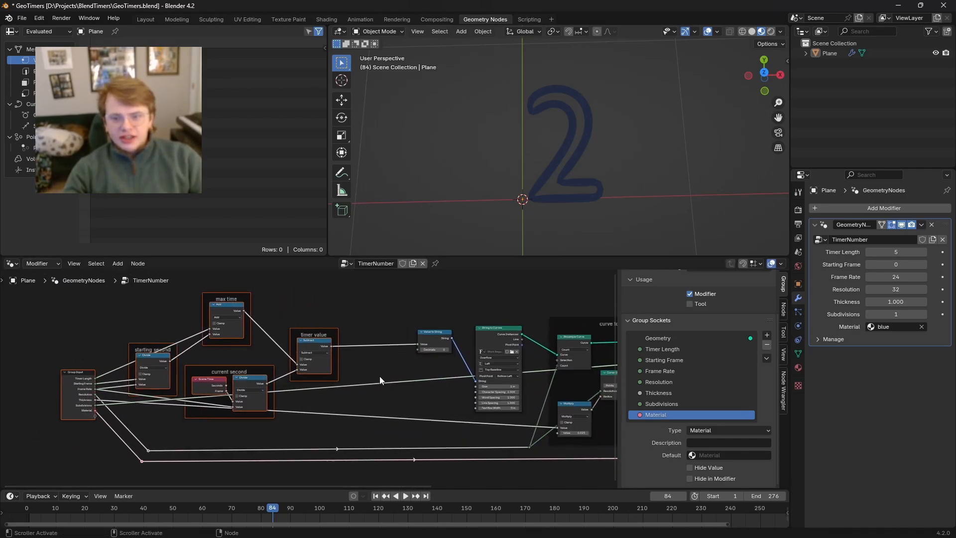
left_click(380, 377)
Step: Add a Clamp node fed by the timer value Subtract node, placed before Value to String
scroll(336, 357, "up", 5)
middle_click_drag(336, 357, 270, 404)
scroll(269, 404, "up", 2)
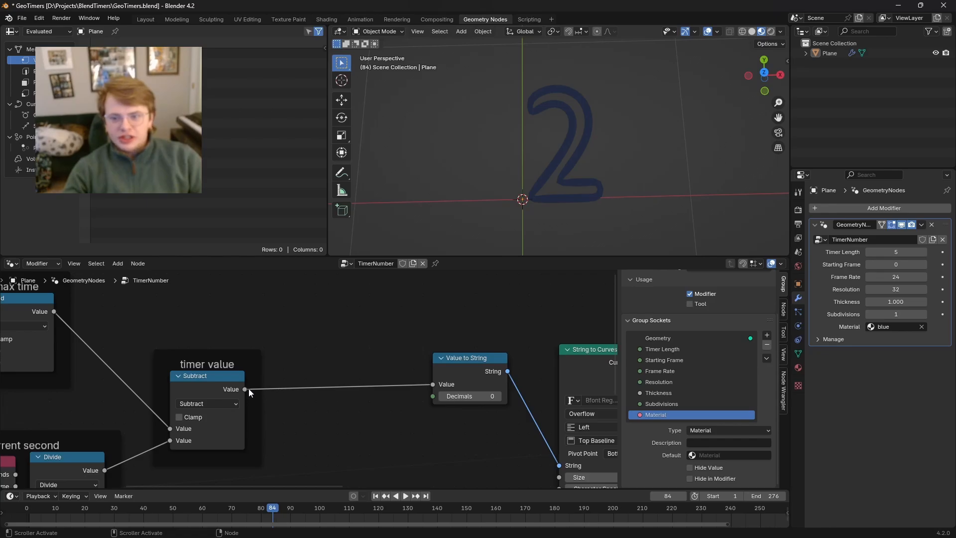
key("shift+a")
type("clamp")
key("Return")
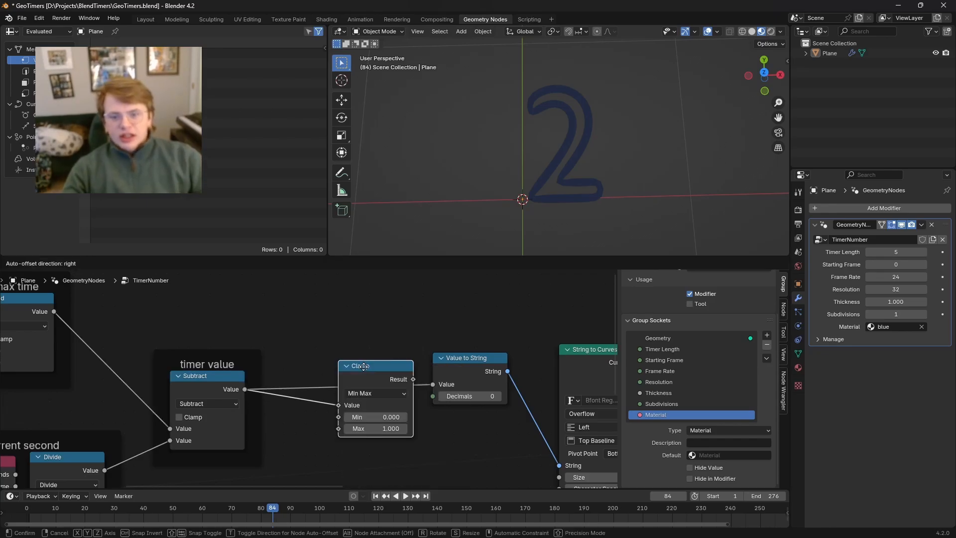
left_click(363, 366)
Step: Set the Clamp node's Max to 100000000 and connect its Result to Value to String's Value
scroll(372, 426, "up", 2)
left_click(424, 439)
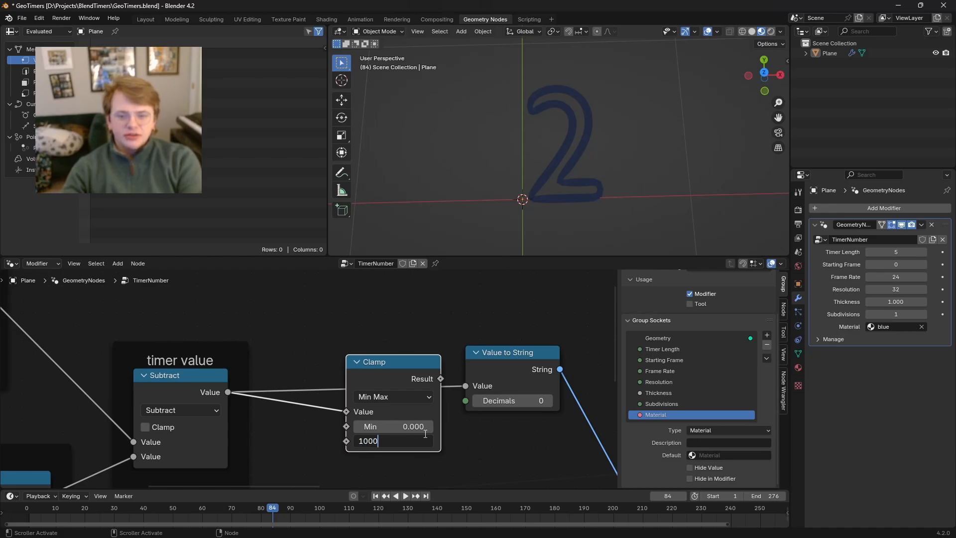
type("100000000")
key("Return")
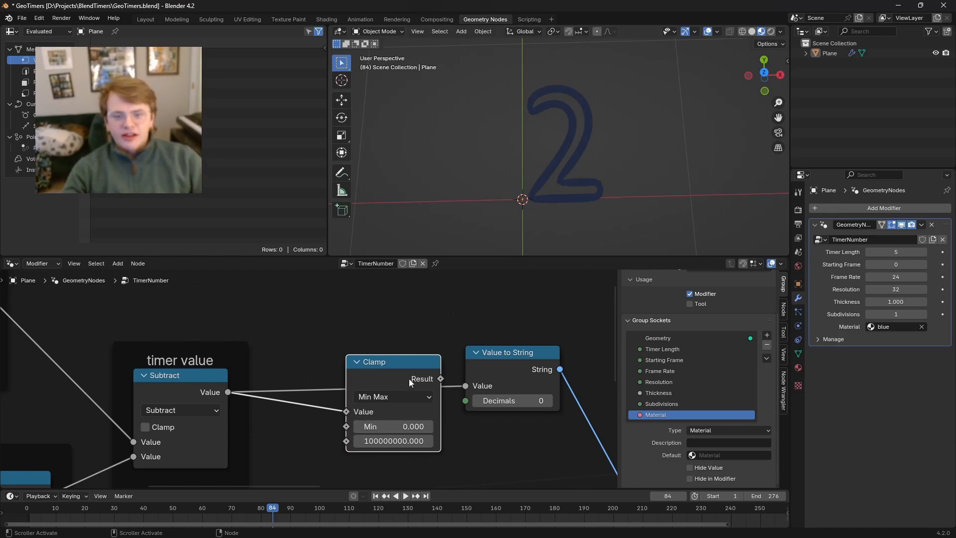
left_click_drag(441, 378, 466, 385)
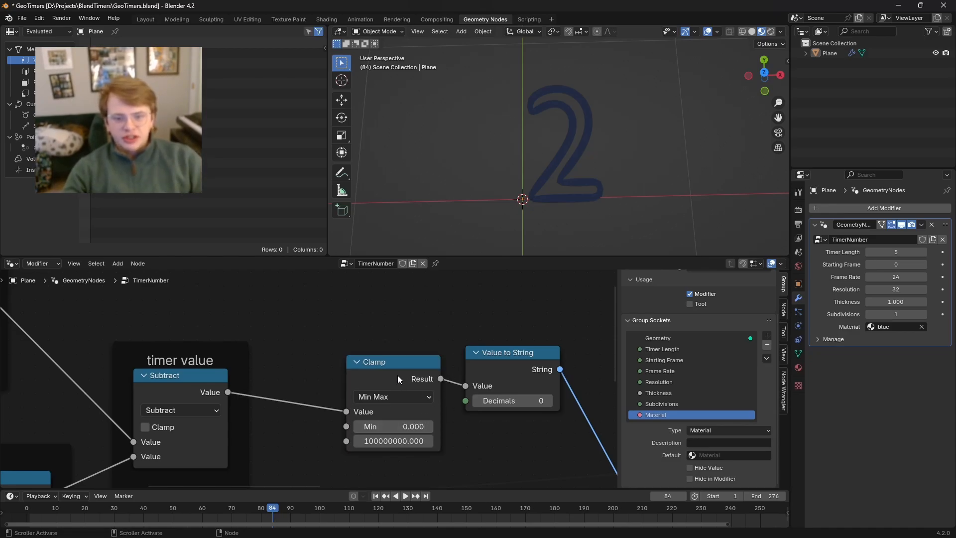
Step: Play the clamped countdown beyond the timer's end and return the timeline to frame 0
key("space")
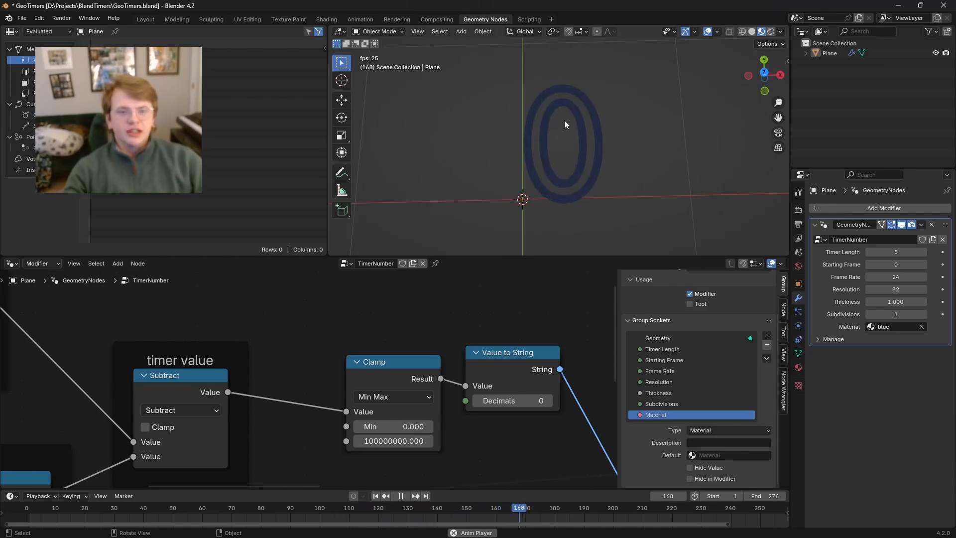
key("space")
left_click_drag(530, 507, 27, 503)
key("space")
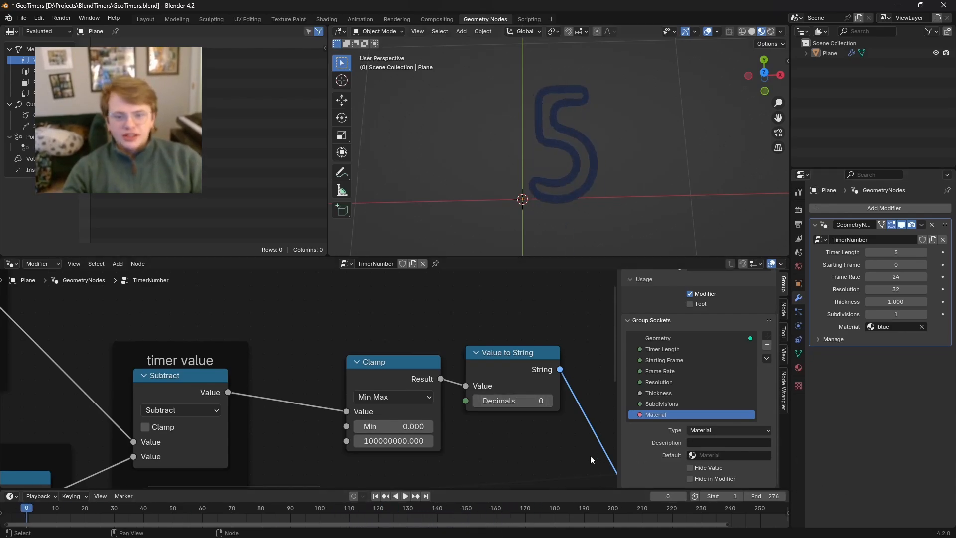
Step: Move the Group Input and time-calculation frames closer to the Clamp node
scroll(351, 422, "down", 5)
left_click_drag(177, 321, 412, 472)
key("g")
left_click(437, 475)
middle_click_drag(437, 475, 348, 470)
middle_click_drag(248, 446, 427, 447)
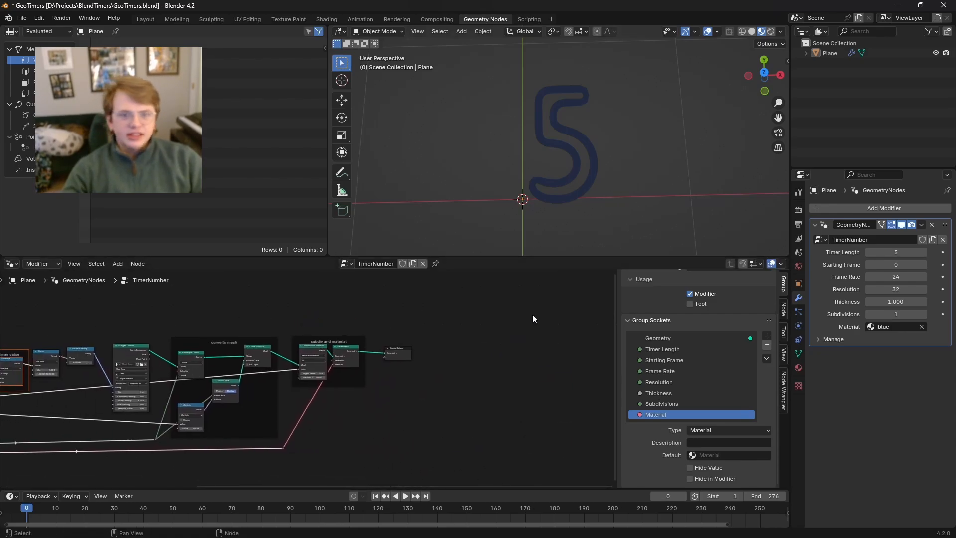
Step: Play the five-second countdown while looking over the node tree up to String to Curves
key("space")
middle_click_drag(478, 346, 538, 348)
middle_click_drag(426, 347, 516, 355)
scroll(425, 365, "up", 2)
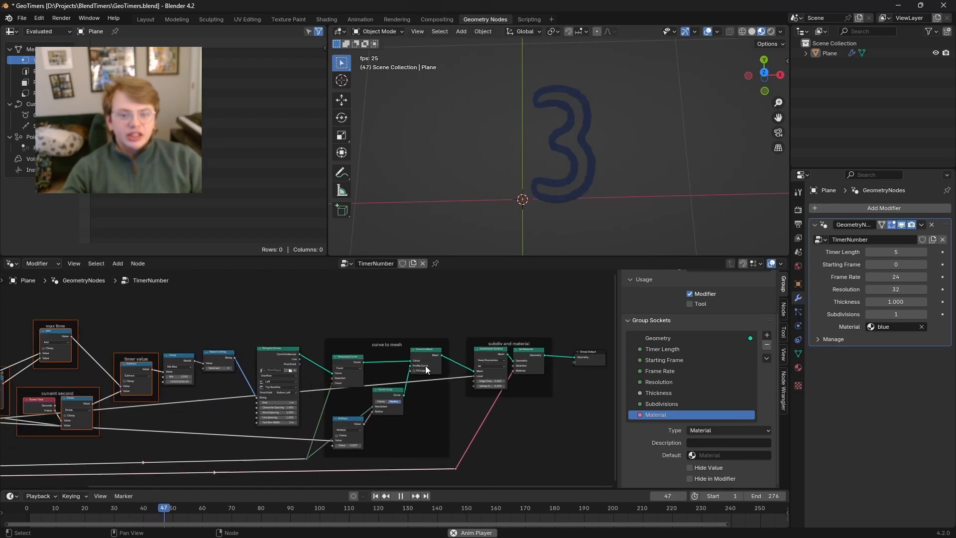
scroll(262, 385, "up", 4)
key("space")
Step: Load the Arial Black font into the String to Curves node
middle_click_drag(361, 385, 363, 369)
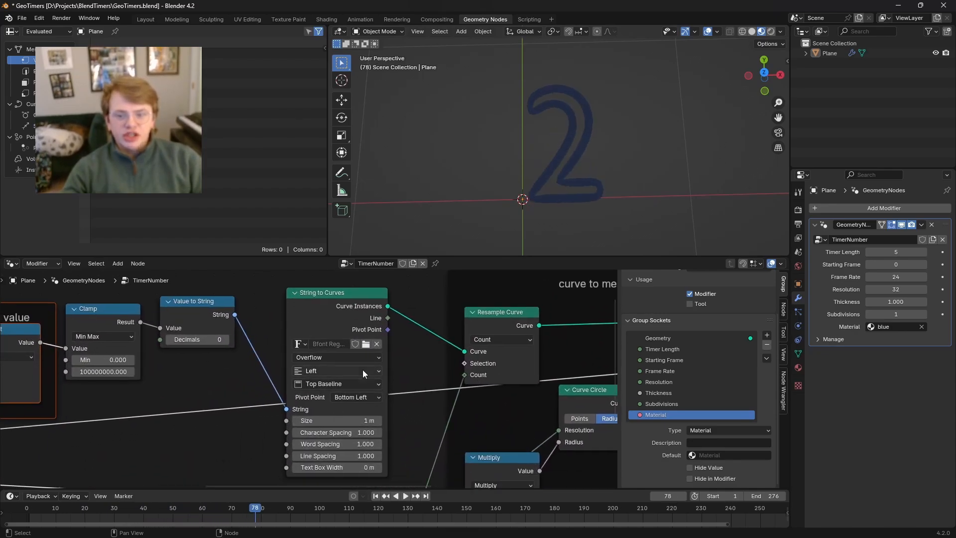
scroll(324, 360, "up", 1)
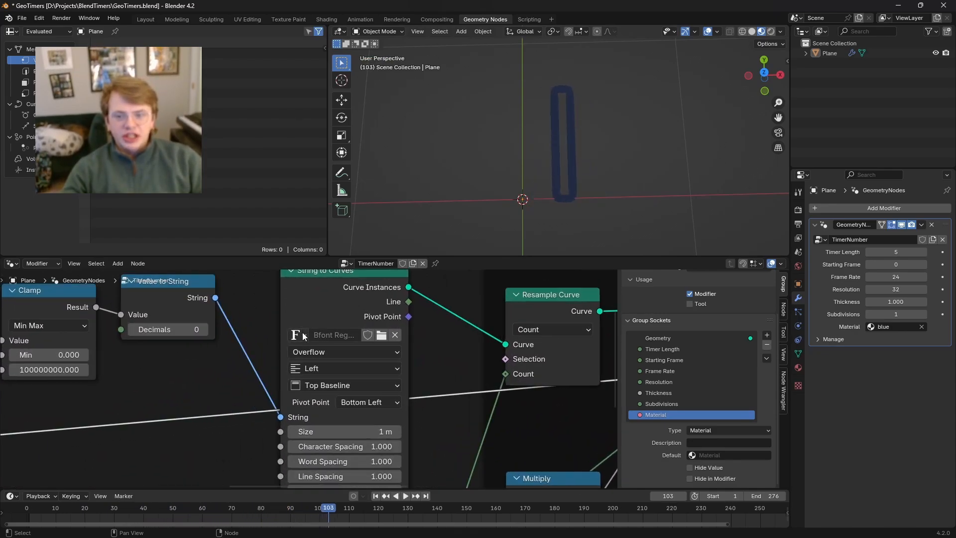
left_click(303, 332)
left_click(382, 334)
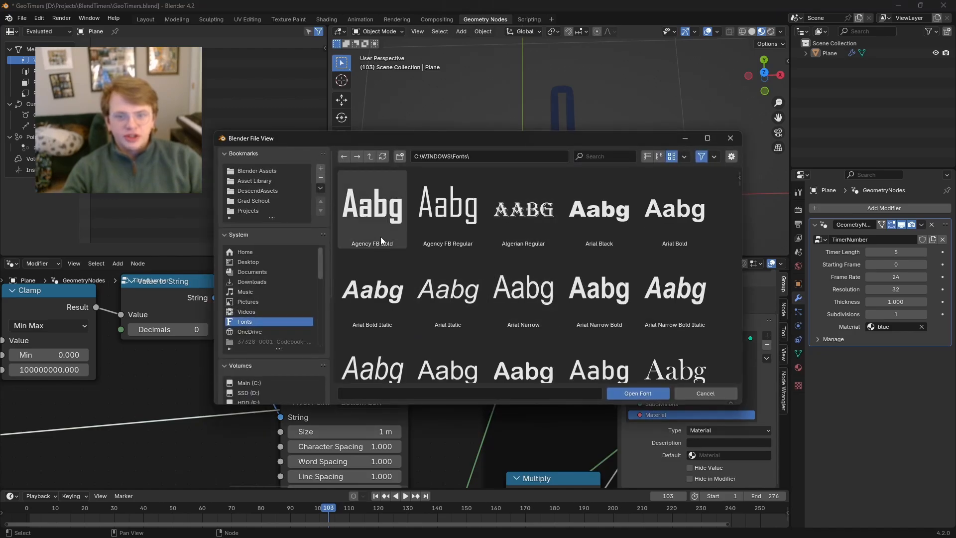
left_click(599, 209)
left_click(638, 393)
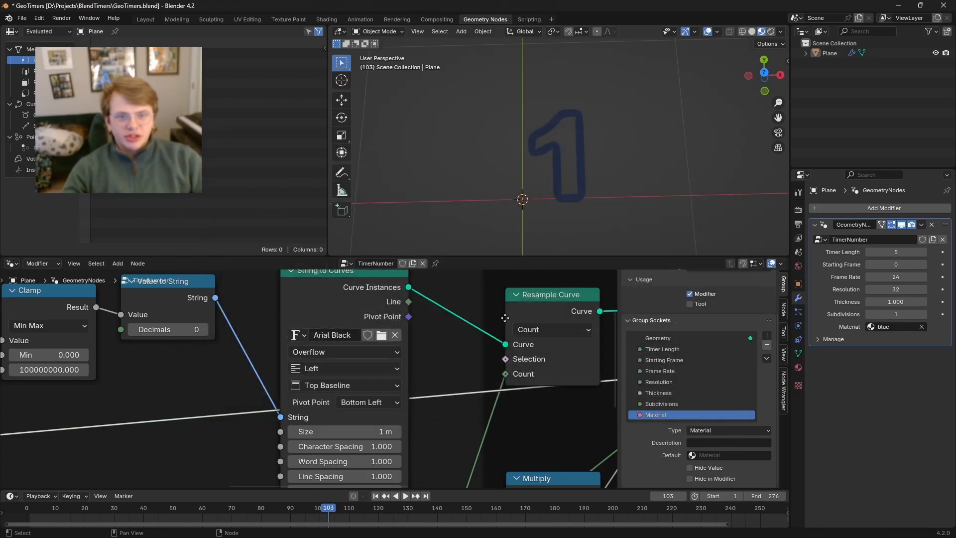
Step: Play the countdown to its end, then return to frame 24 and set the Timer Length to 10
key("space")
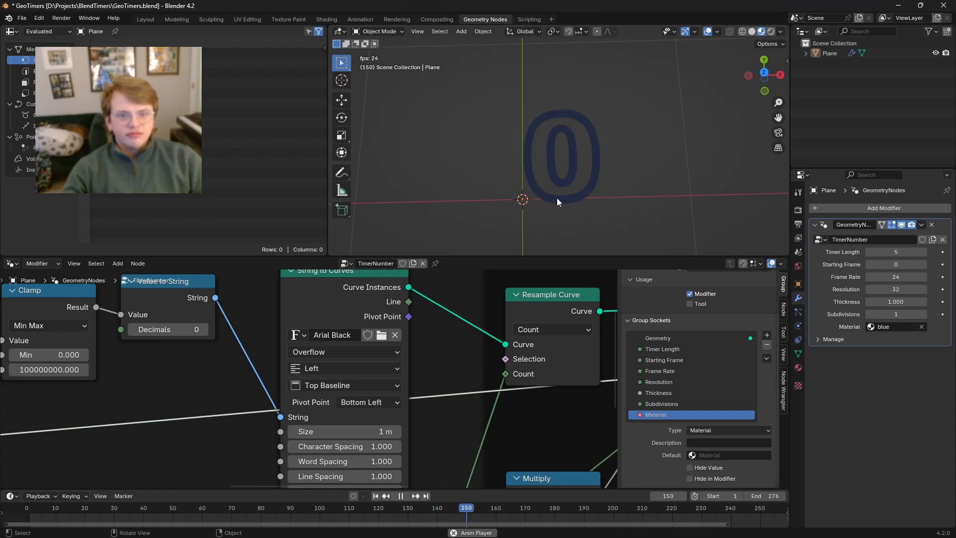
left_click_drag(523, 500, 96, 504)
mouse_move(902, 252)
left_mouse_down()
mouse_move(916, 252)
mouse_move(902, 252)
left_mouse_up()
Step: Load the Berlin Sans FB Demi Bold font into the String to Curves node
left_click(383, 337)
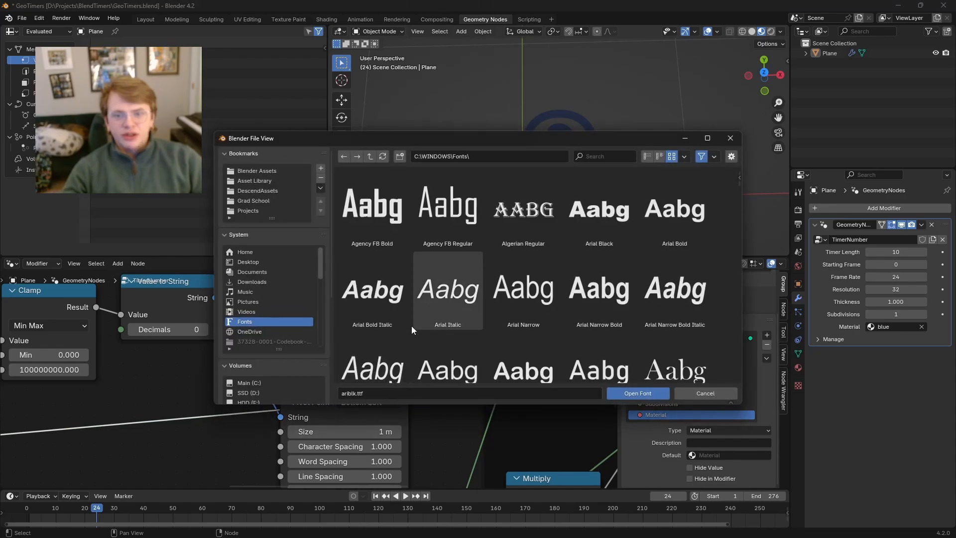
scroll(418, 321, "down", 5)
left_click(373, 315)
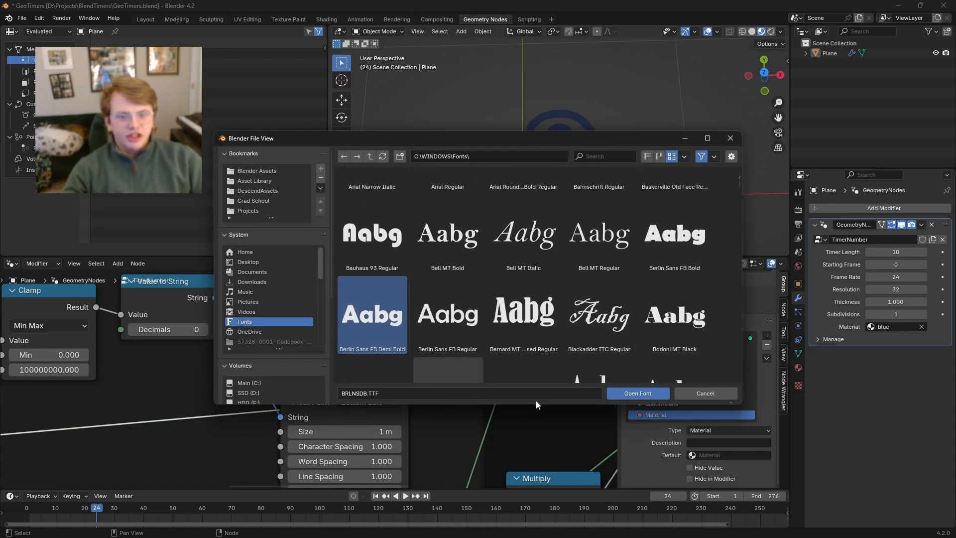
left_click(635, 393)
Step: Play the ten-second countdown in the new font and look over the whole TimerNumber node tree
key("space")
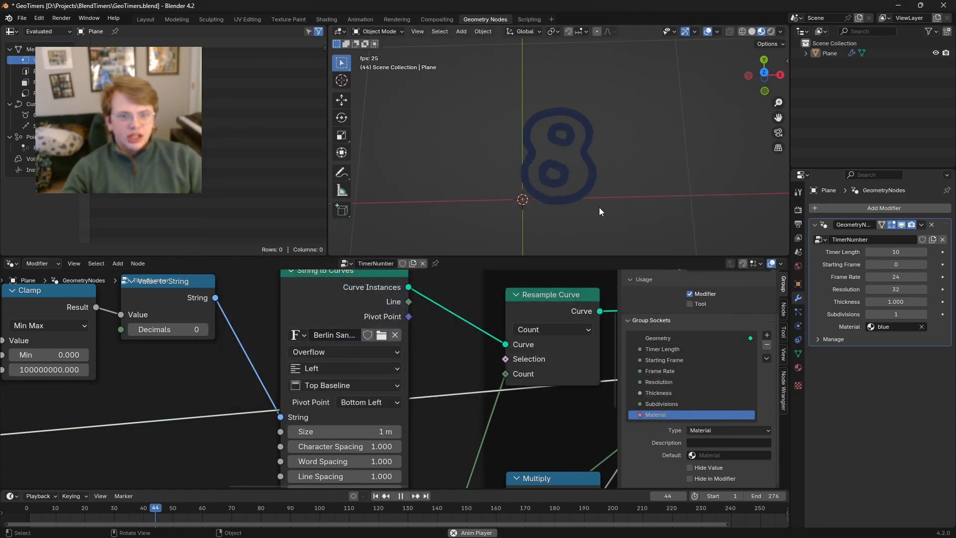
scroll(599, 206, "up", 2)
key("space")
scroll(564, 213, "up", 1)
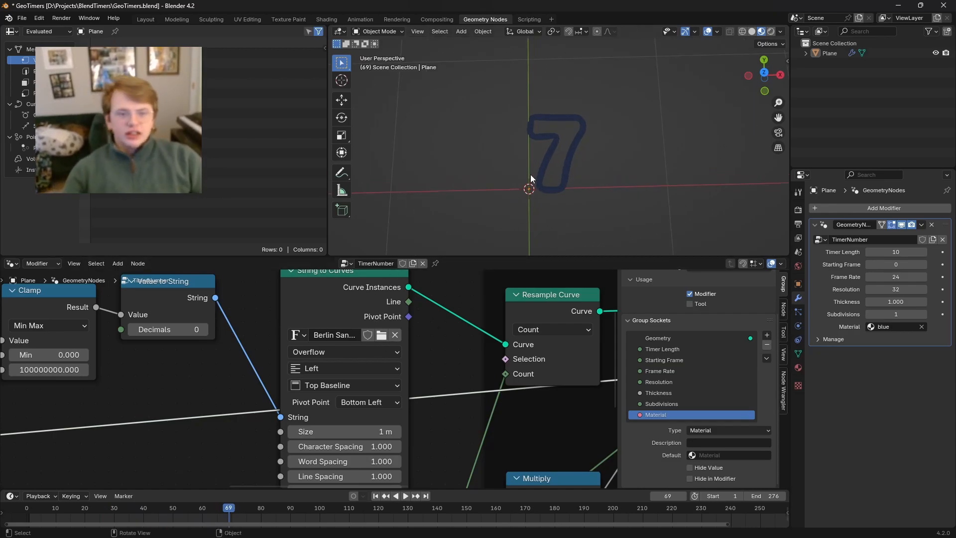
key("space")
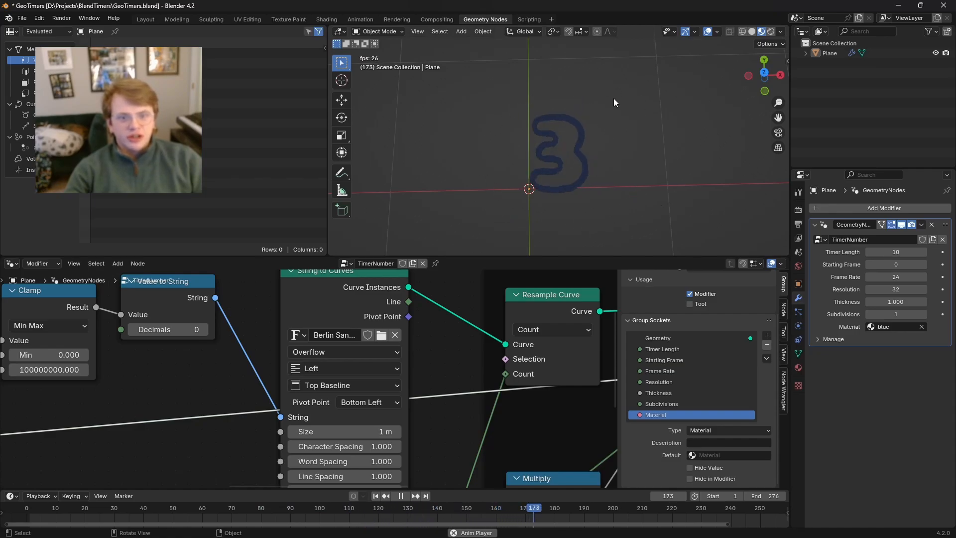
scroll(426, 356, "down", 6)
key("space")
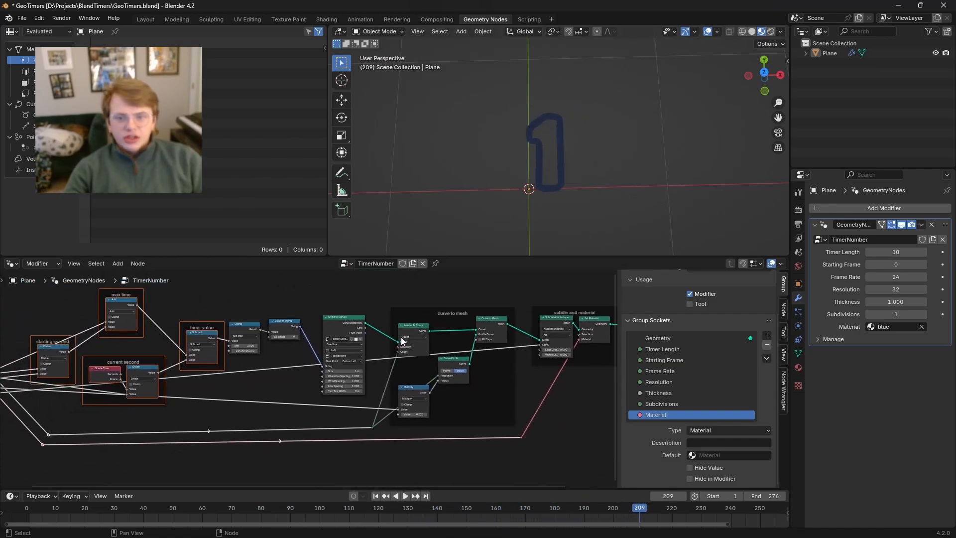
key("Home")
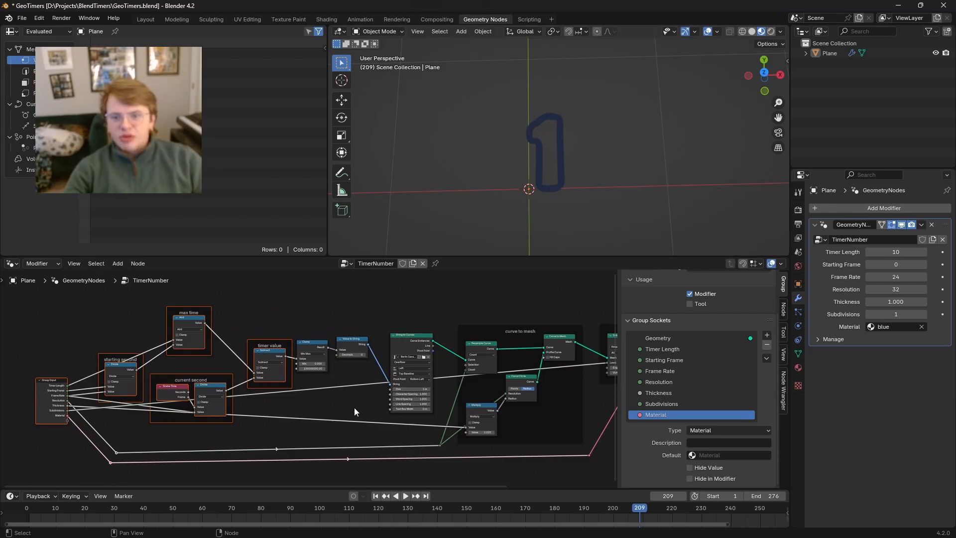
middle_click_drag(383, 397, 319, 392)
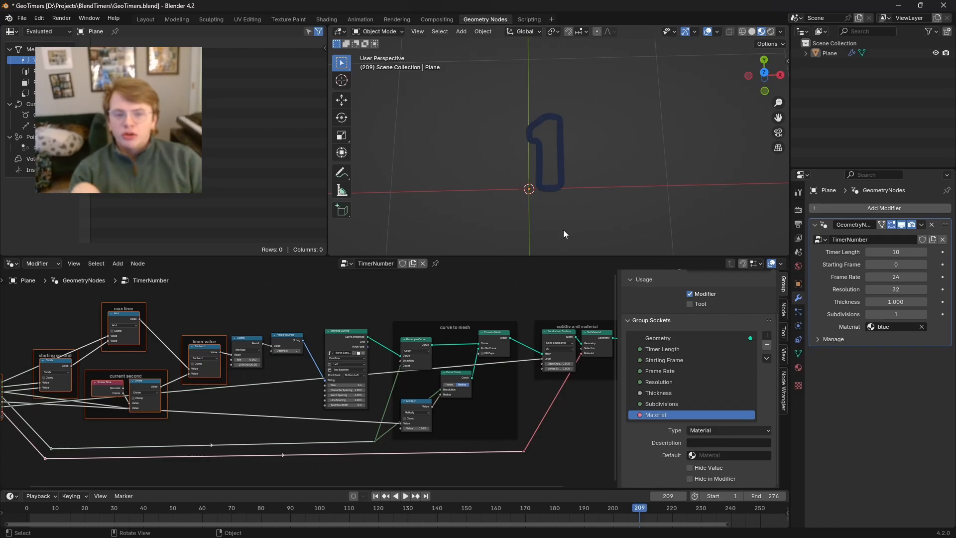
middle_click_drag(516, 321, 433, 331)
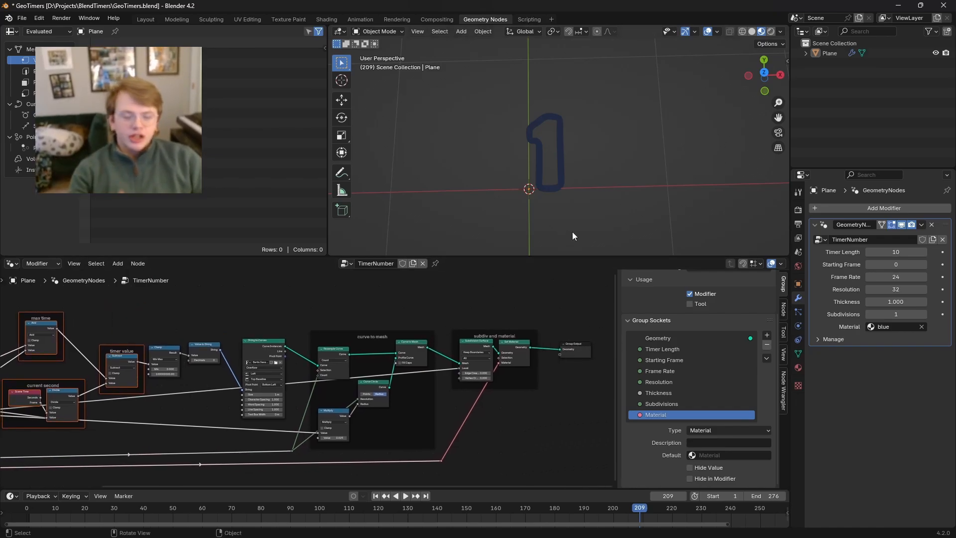
Step: Add a cube mesh object to the scene at the world origin
key("shift+a")
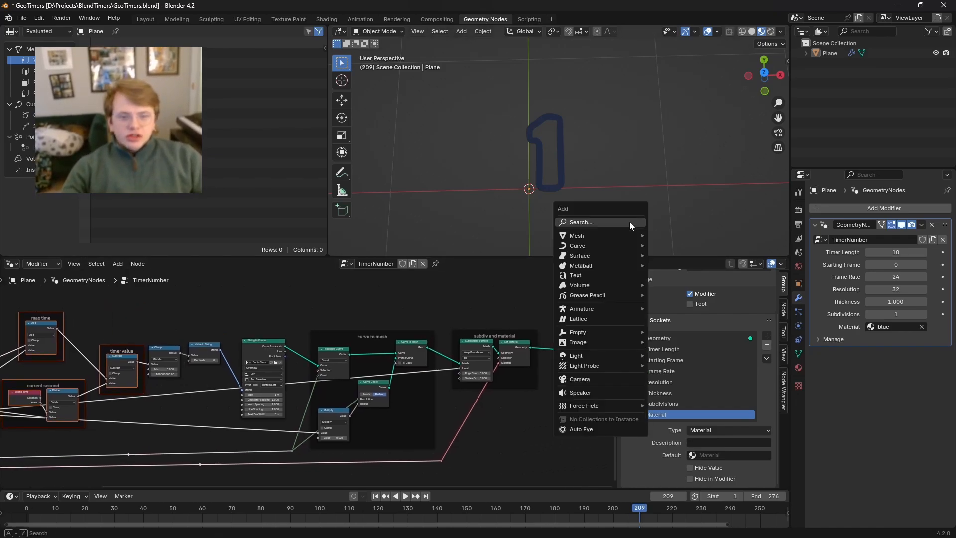
mouse_move(628, 235)
left_click(680, 245)
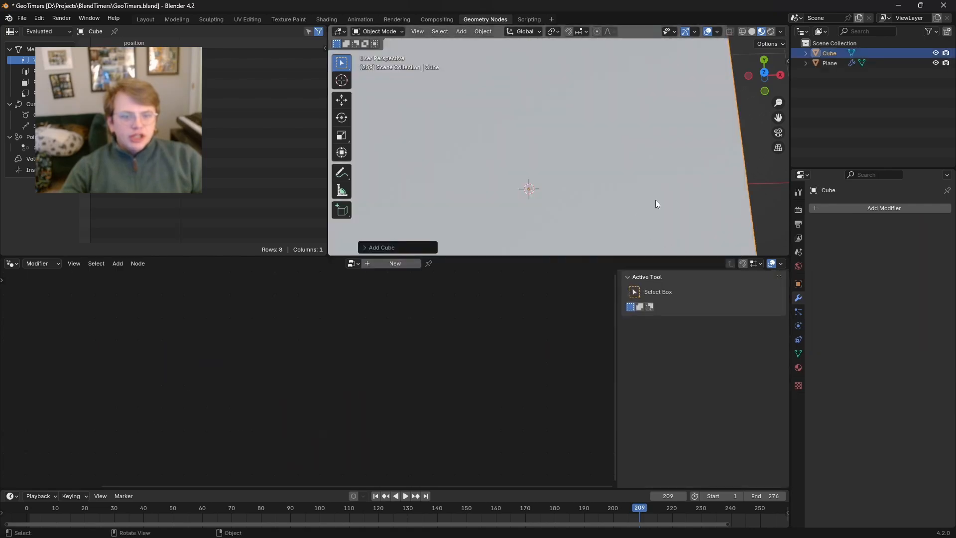
Step: Move the Plane timer object along the X axis away from the origin and deselect it
left_click(829, 63)
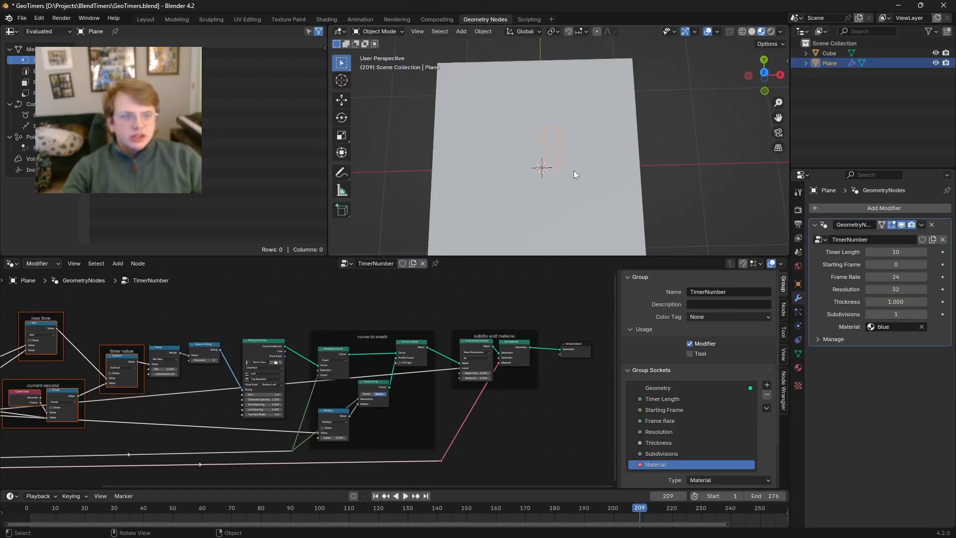
key("g")
key("x")
left_click(663, 174)
key("alt+a")
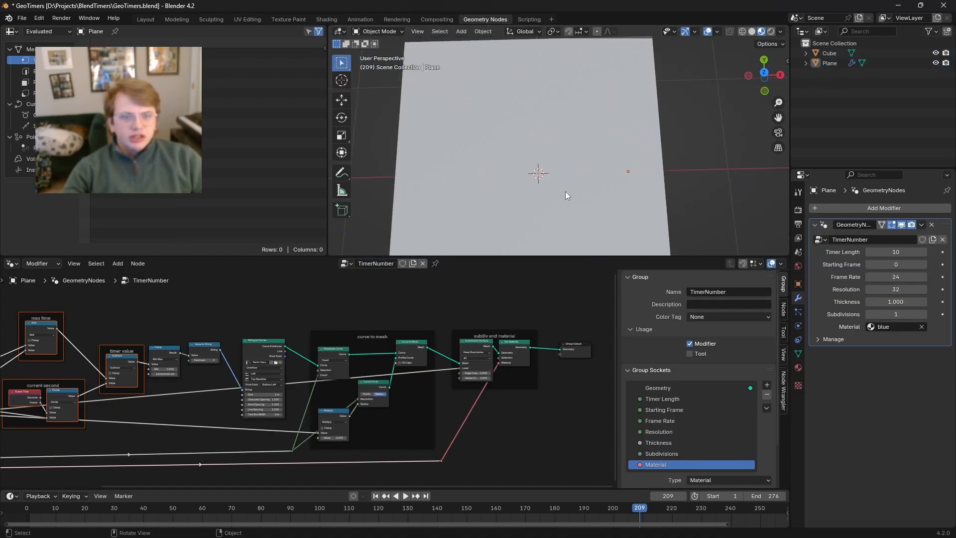
Step: Add a Geometry Nodes modifier to the cube with a new node group named TimerBar
left_click(566, 192)
left_click(832, 208)
left_click(830, 210)
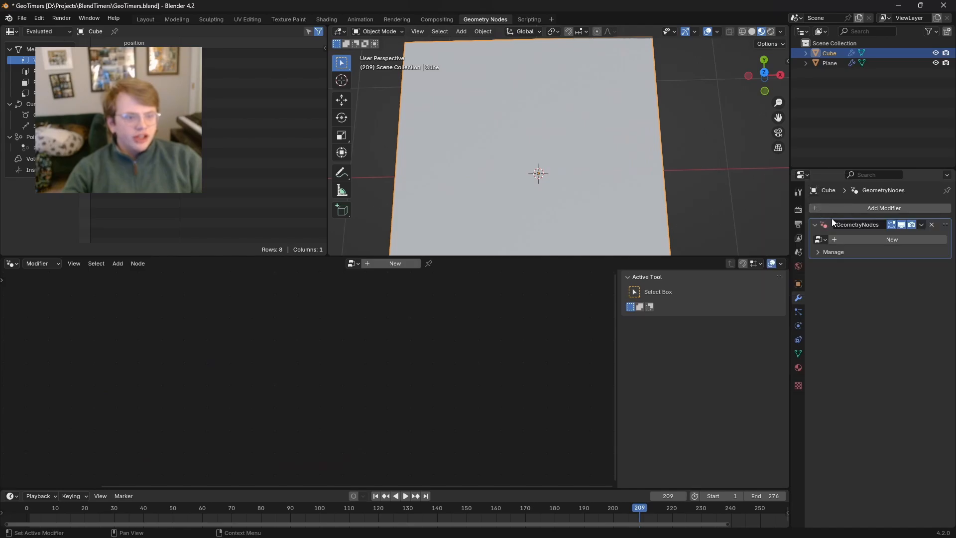
left_click(835, 240)
double_click(863, 241)
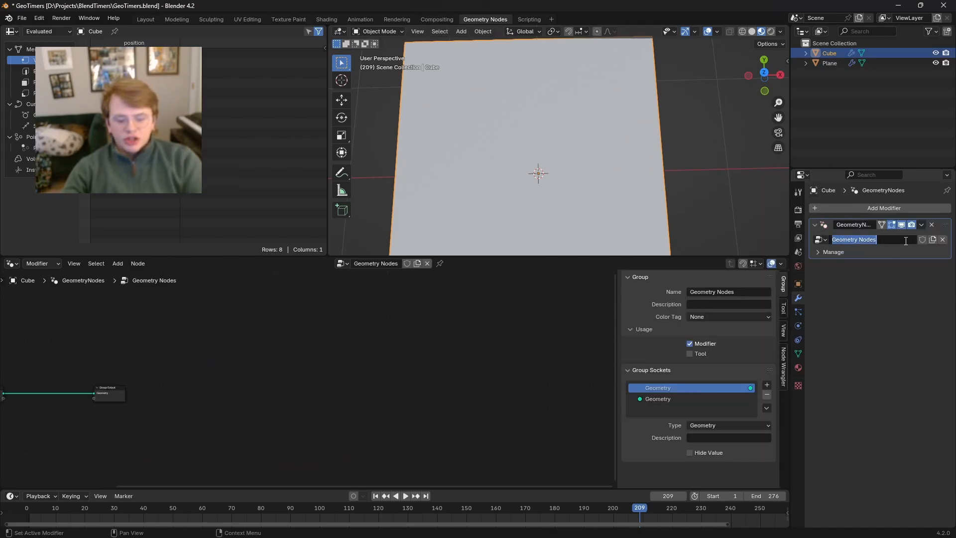
type("Timer")
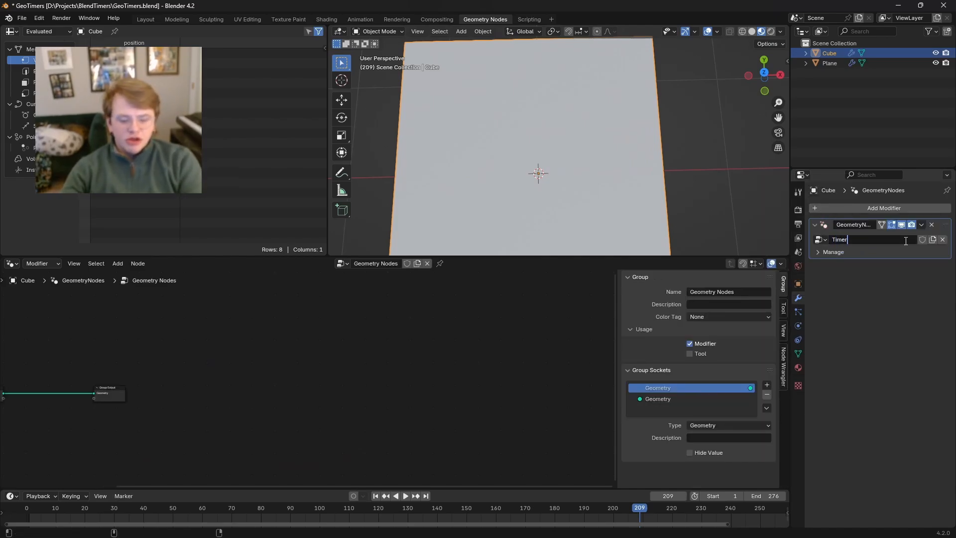
type("Bar")
key("Return")
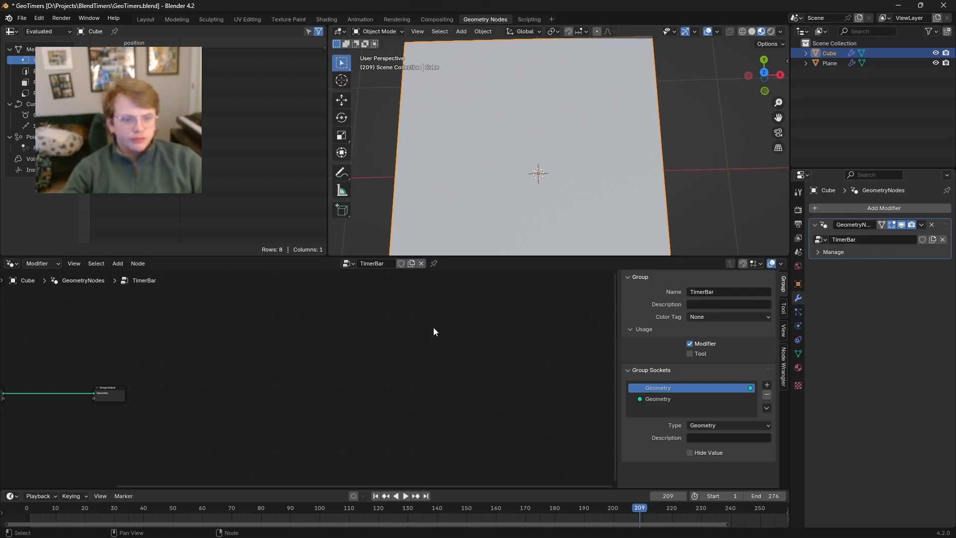
Step: Rename the TimerBar group's Geometry input socket to Timer Length
key("Home")
left_click(656, 398)
key("Home")
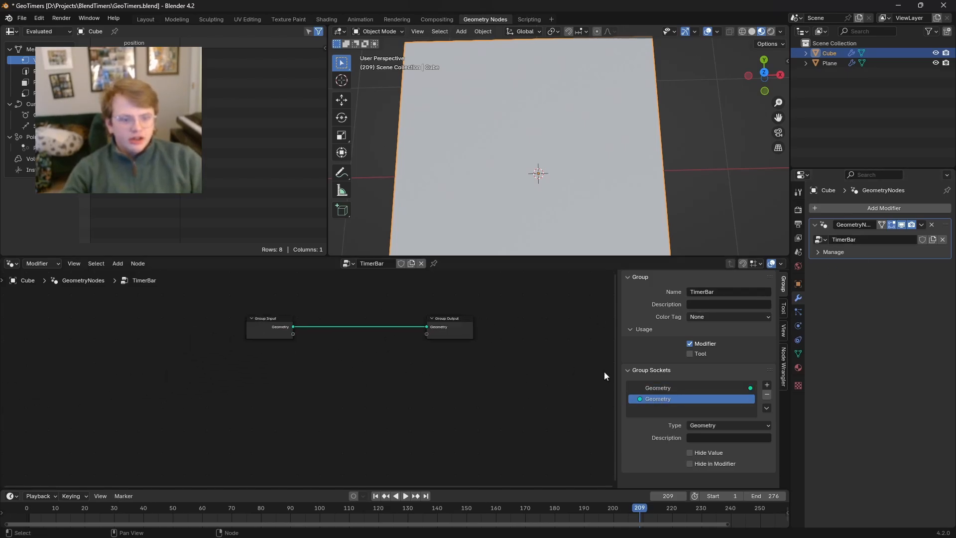
middle_click_drag(512, 395, 434, 414)
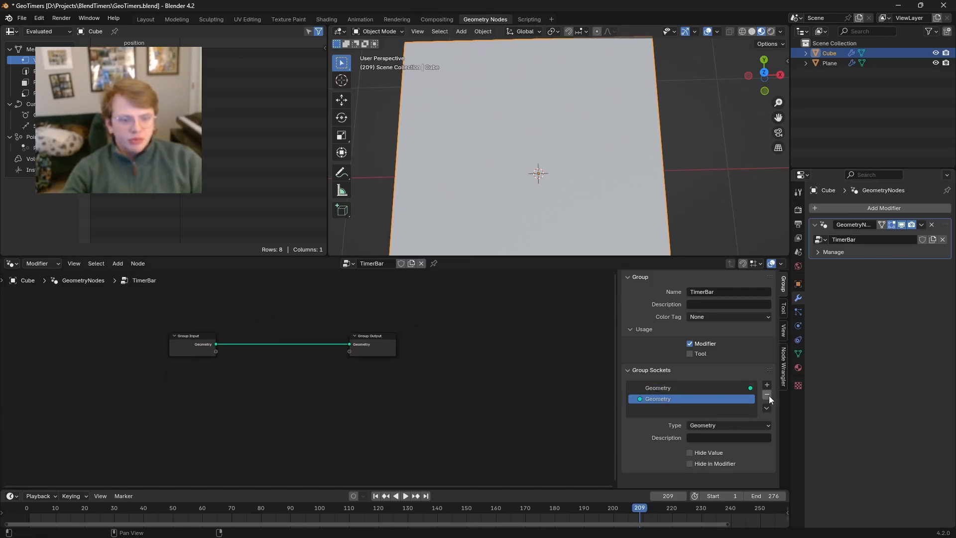
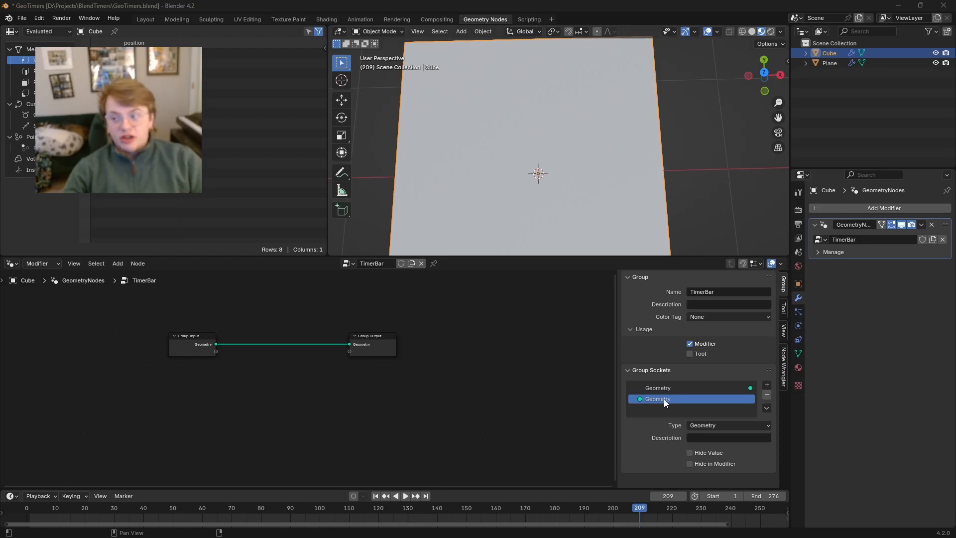
left_click(767, 408)
left_click(767, 409)
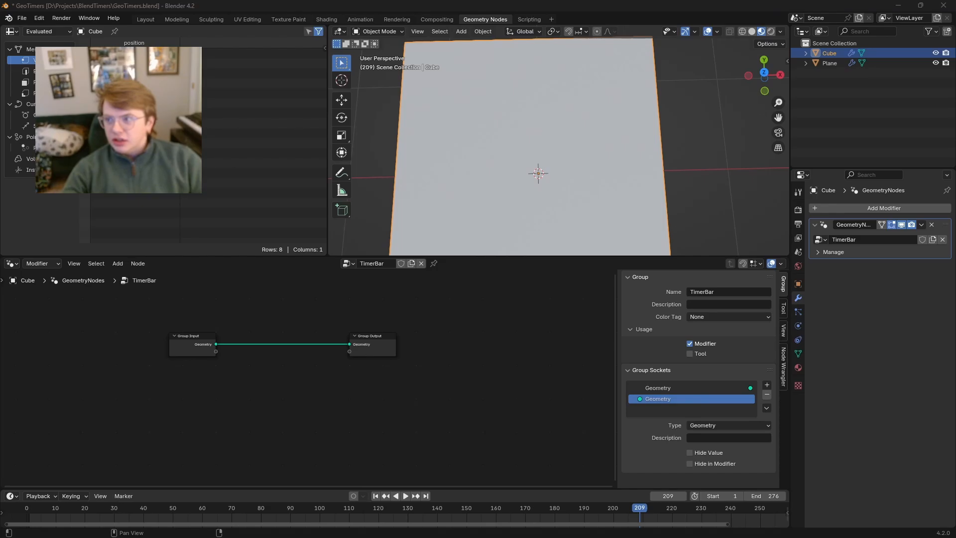
double_click(653, 398)
type("Tim")
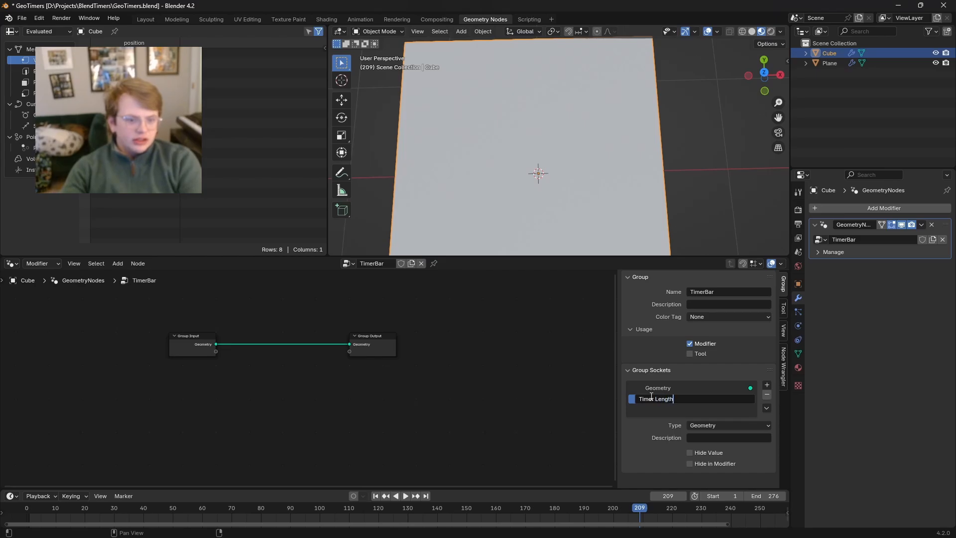
type("er Length")
key("Return")
Step: Change the Timer Length socket's type to Integer and cut its link to the Group Output
left_click(727, 424)
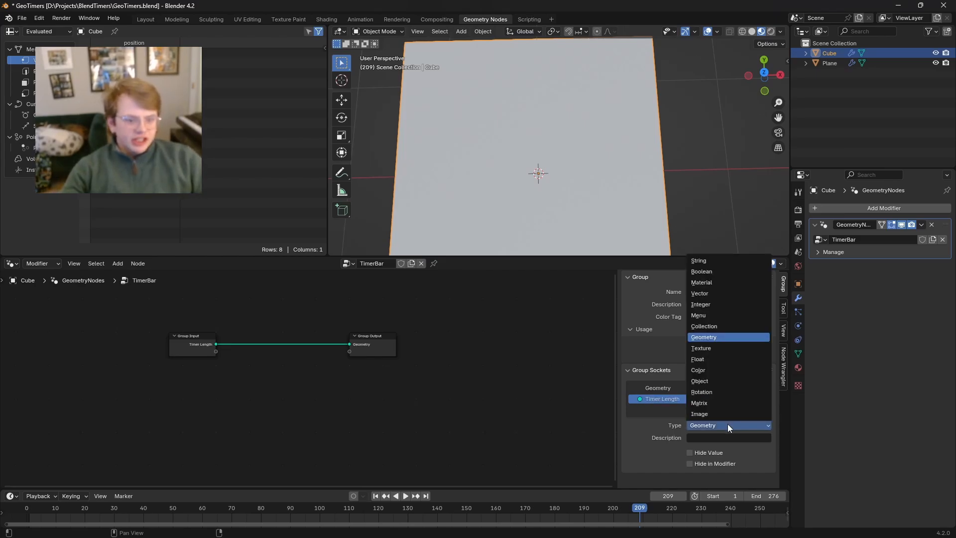
left_click(725, 304)
scroll(731, 400, "down", 2)
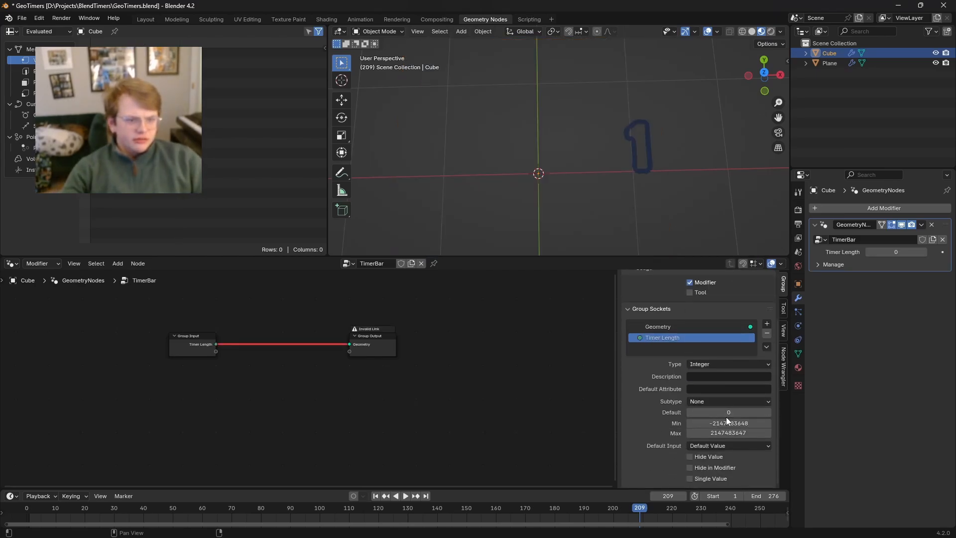
right_click_drag(251, 317, 223, 353, "ctrl")
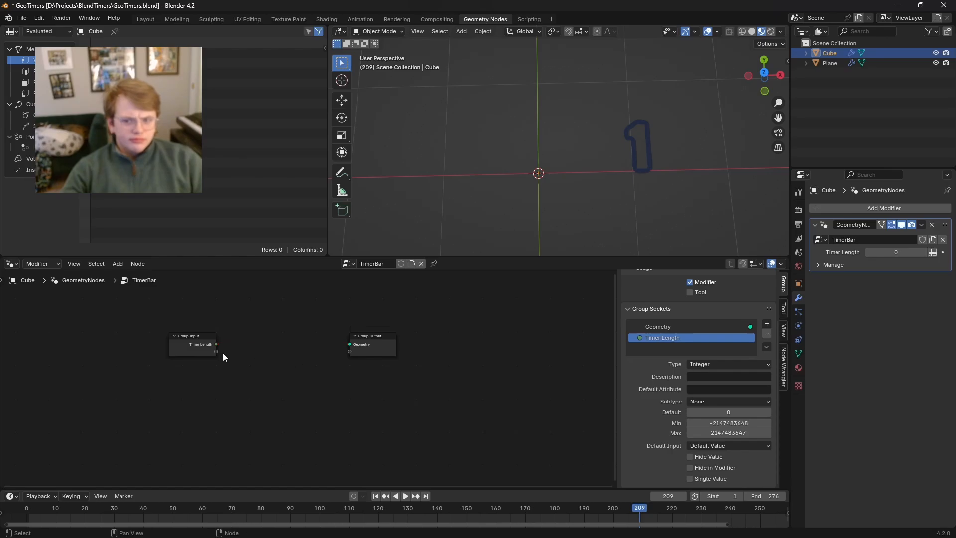
Step: Set the Timer Length socket's default to 10 and its minimum to 0
left_click(729, 413)
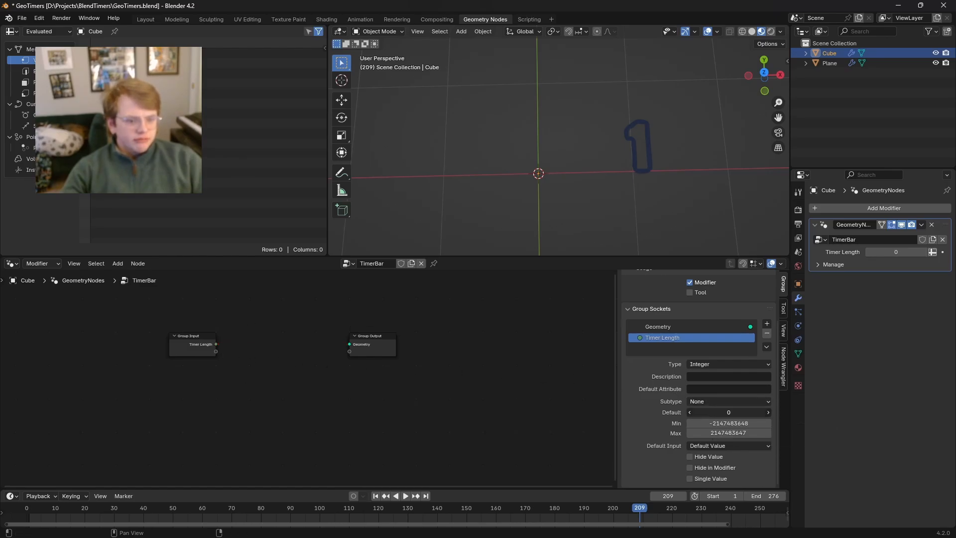
type("10")
left_click(713, 423)
type("0")
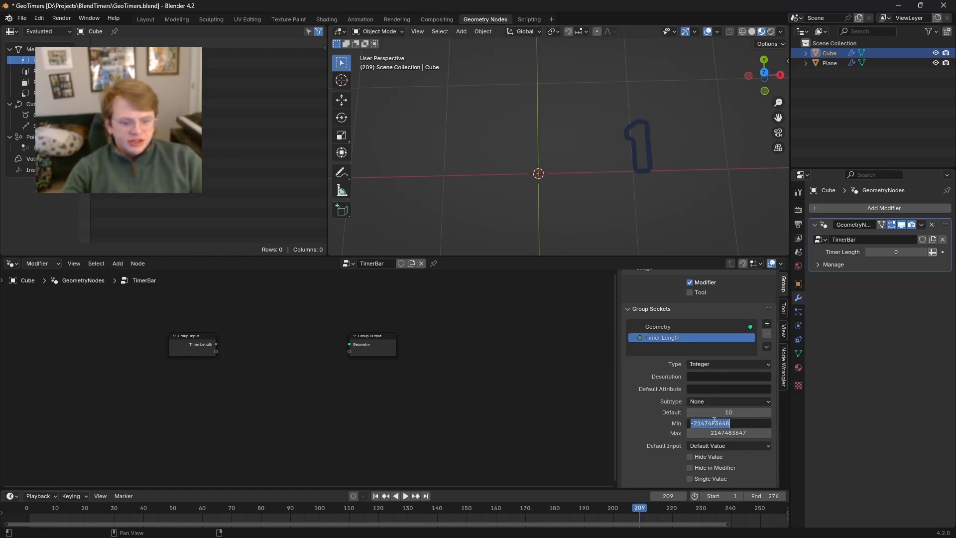
key("Return")
Step: Add an Integer group input named Starting Frame with a minimum of 0
left_click(767, 324)
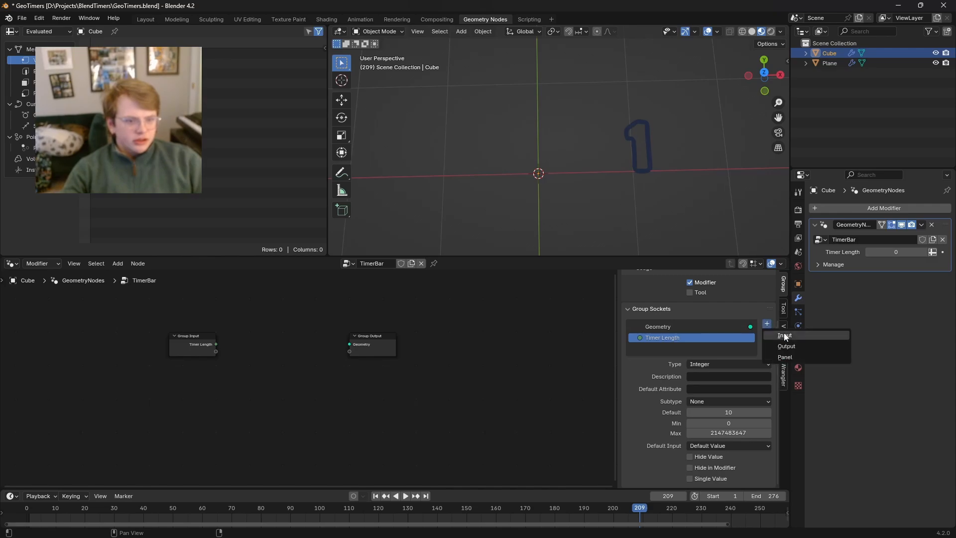
left_click(821, 336)
double_click(655, 361)
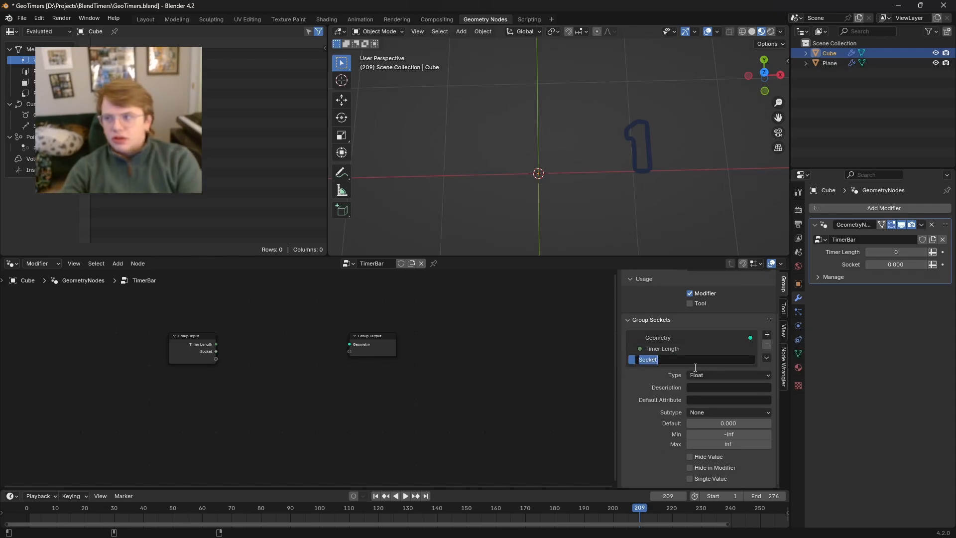
type("Starting Fr")
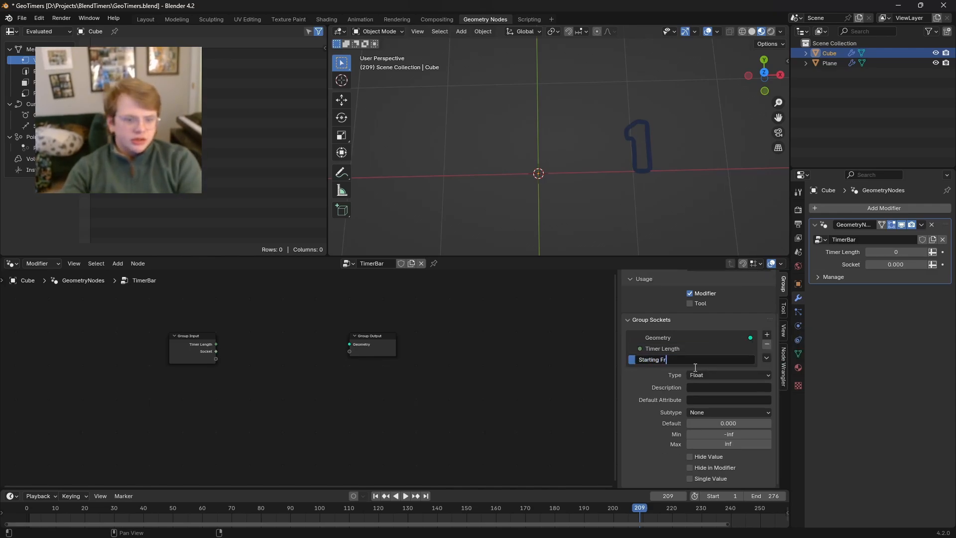
type("ame")
key("Return")
left_click(709, 375)
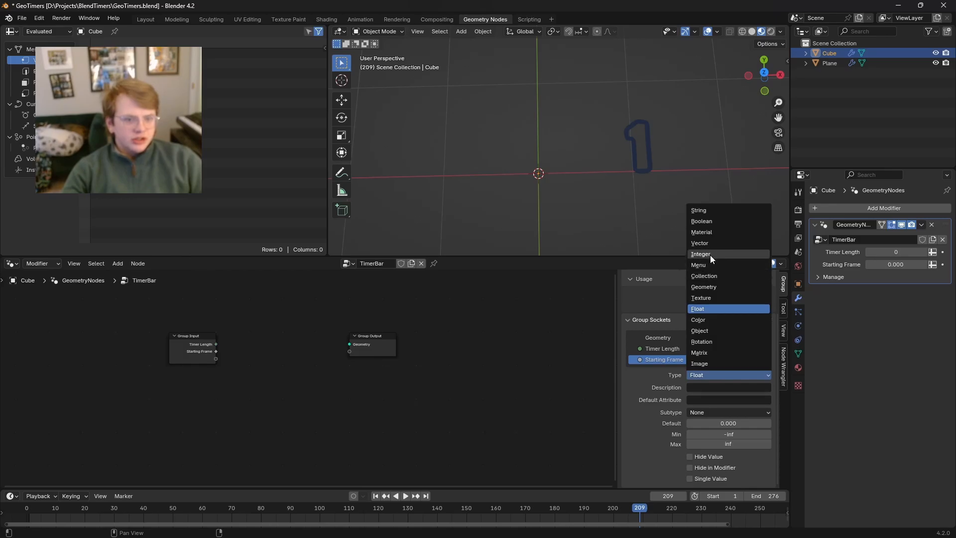
left_click(711, 254)
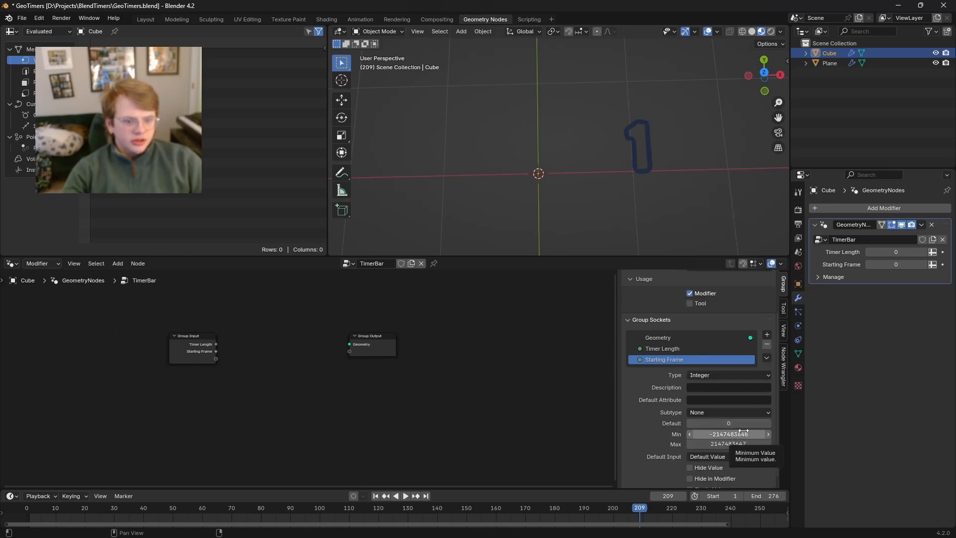
left_click(742, 432)
type("0")
key("Return")
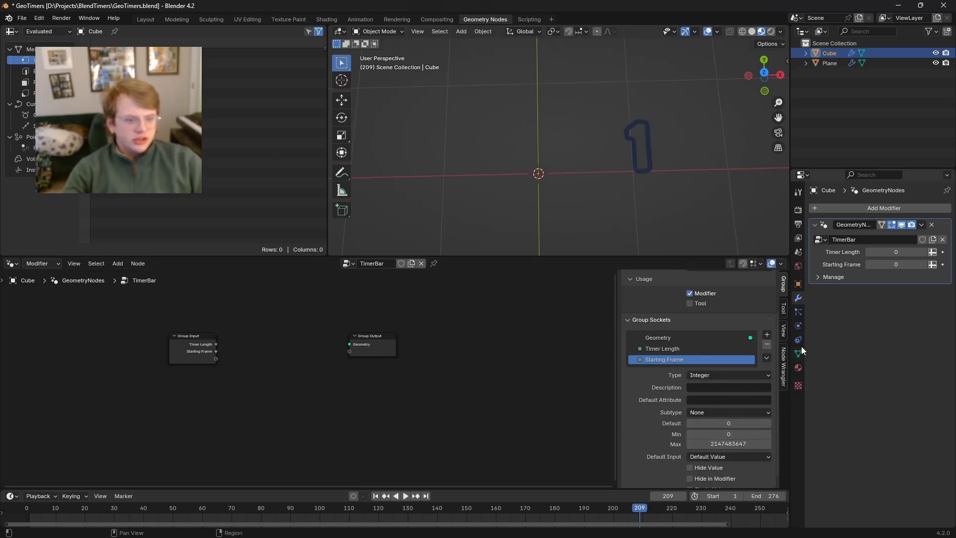
Step: Add a new input socket to the TimerBar group and name it Frame Rate
left_click(767, 334)
left_click(779, 345)
double_click(660, 370)
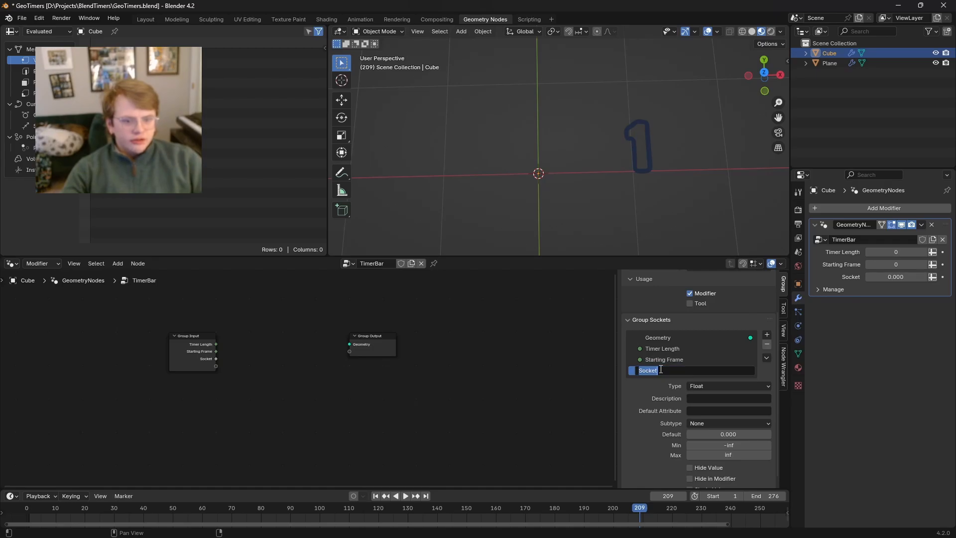
type("Frame Ratye")
key("Return")
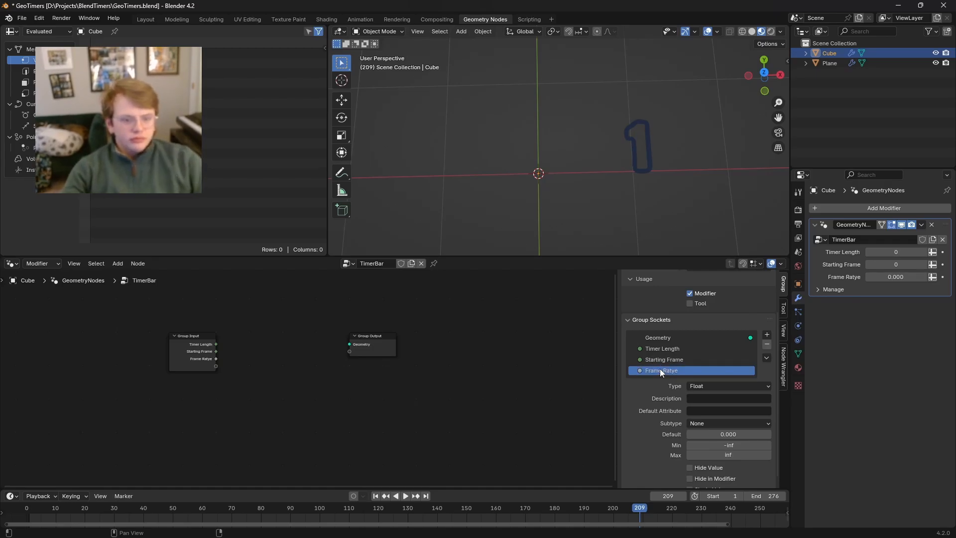
double_click(661, 371)
key("Left")
key("BackSpace")
key("Return")
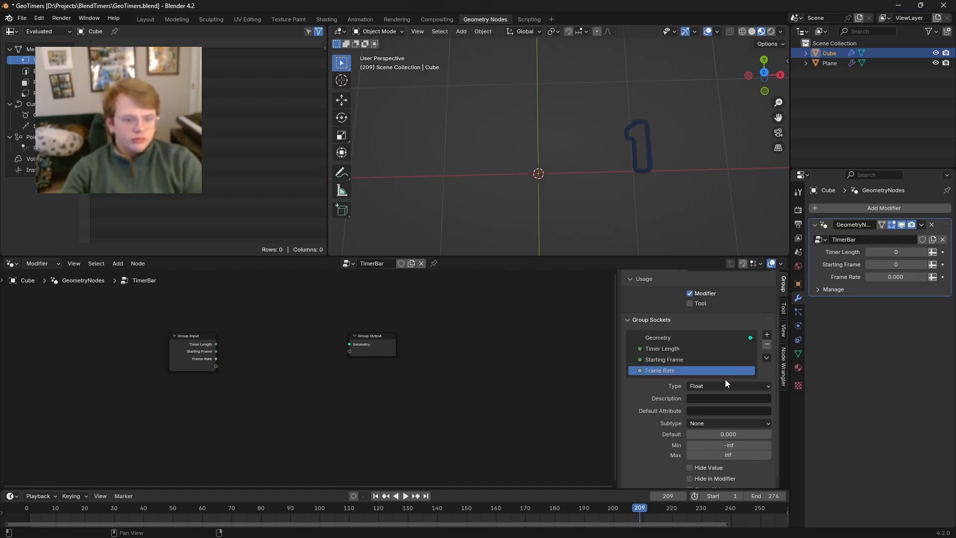
Step: Make the Frame Rate socket an Integer with a default of 24 and a minimum of 0
left_click(728, 387)
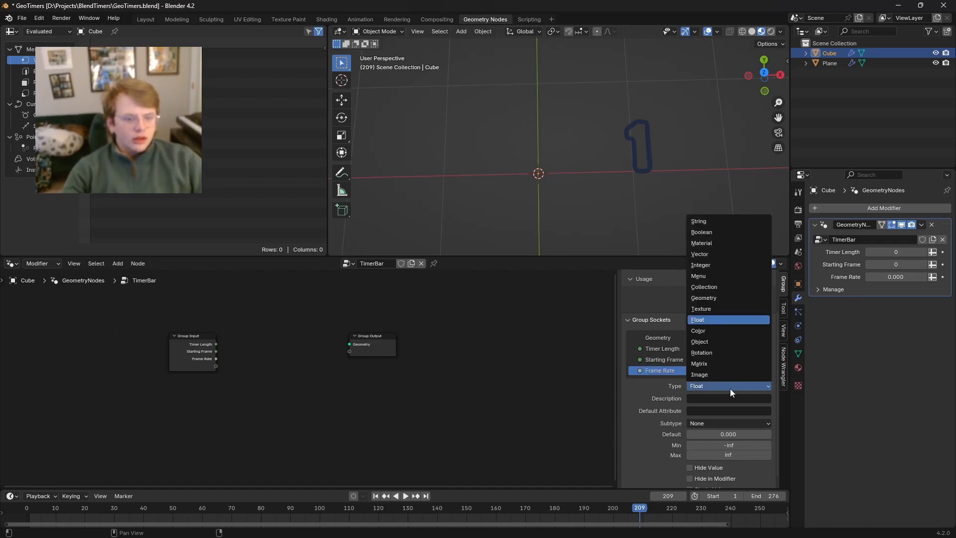
left_click(707, 265)
type("24")
key("Return")
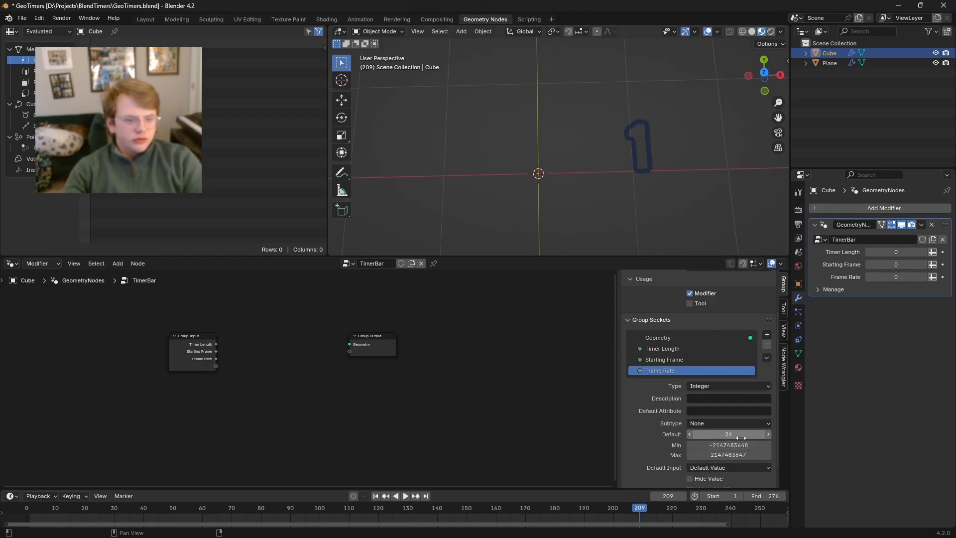
left_click(739, 445)
type("0")
key("Return")
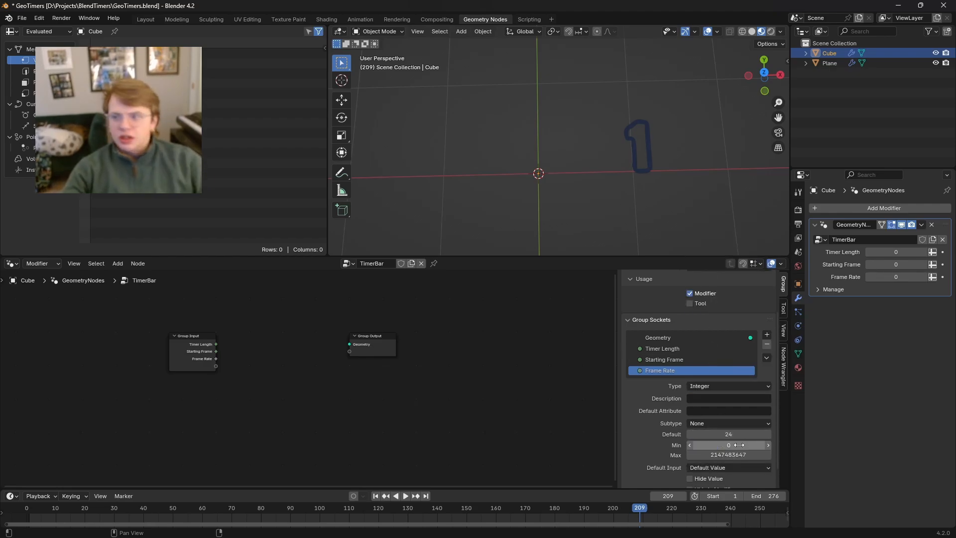
Step: Add another group input named Resolution and set its type to Integer
left_click(767, 334)
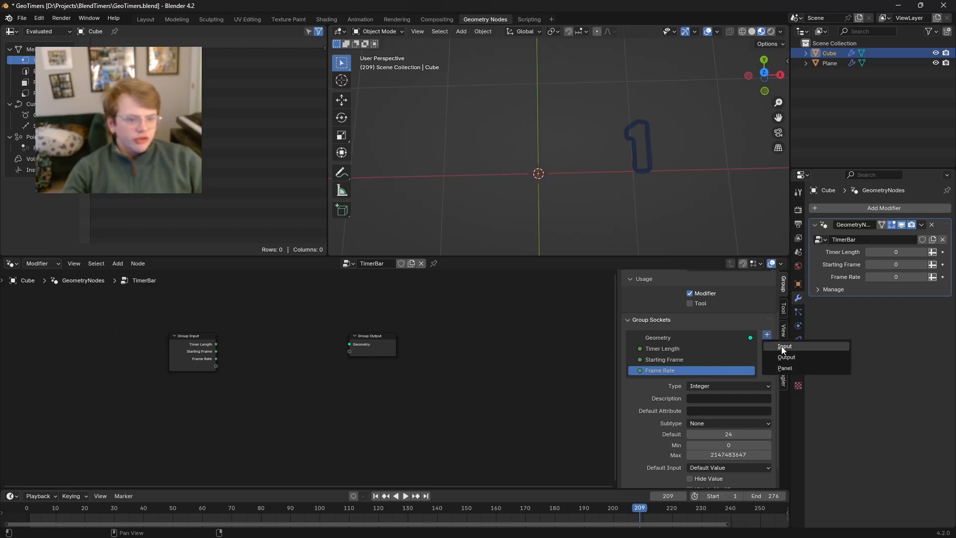
left_click(780, 340)
double_click(666, 382)
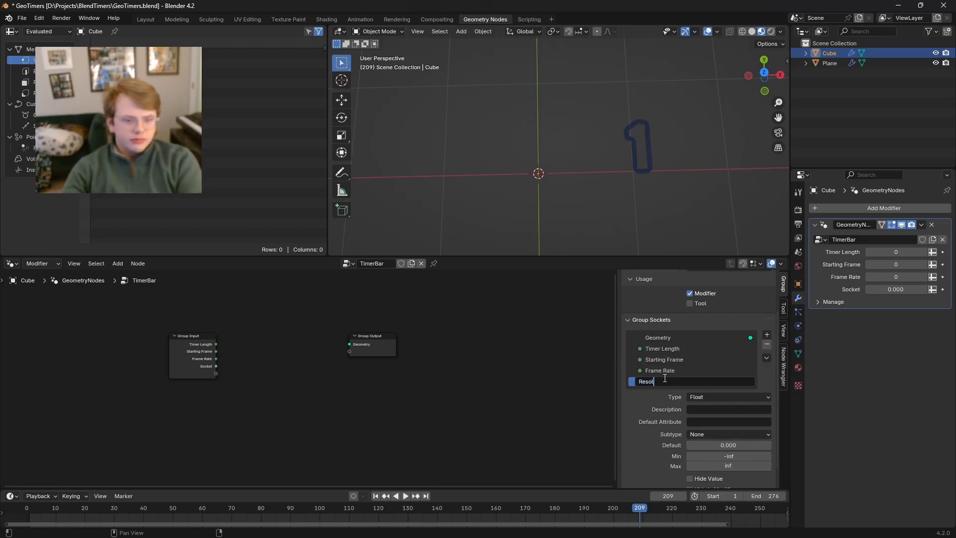
key("Return")
left_click(691, 396)
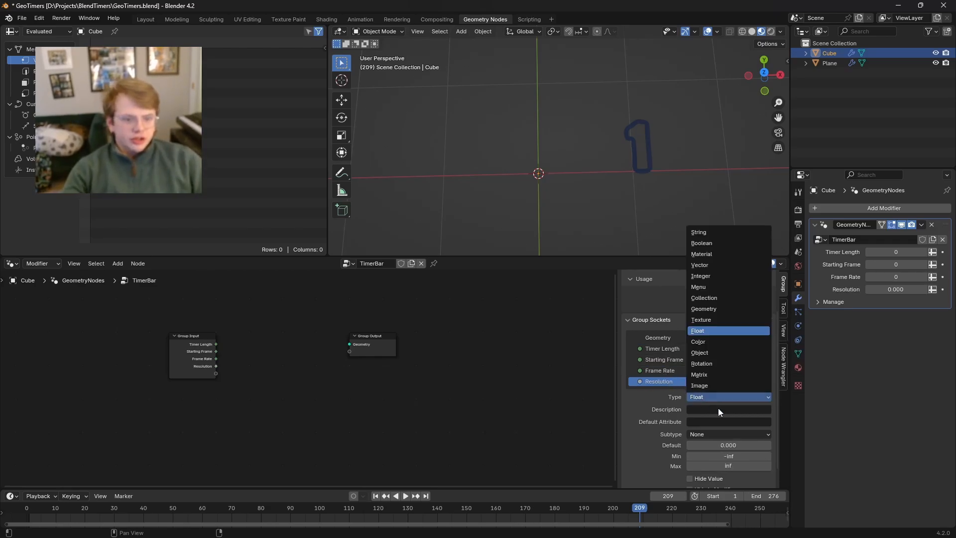
left_click(704, 280)
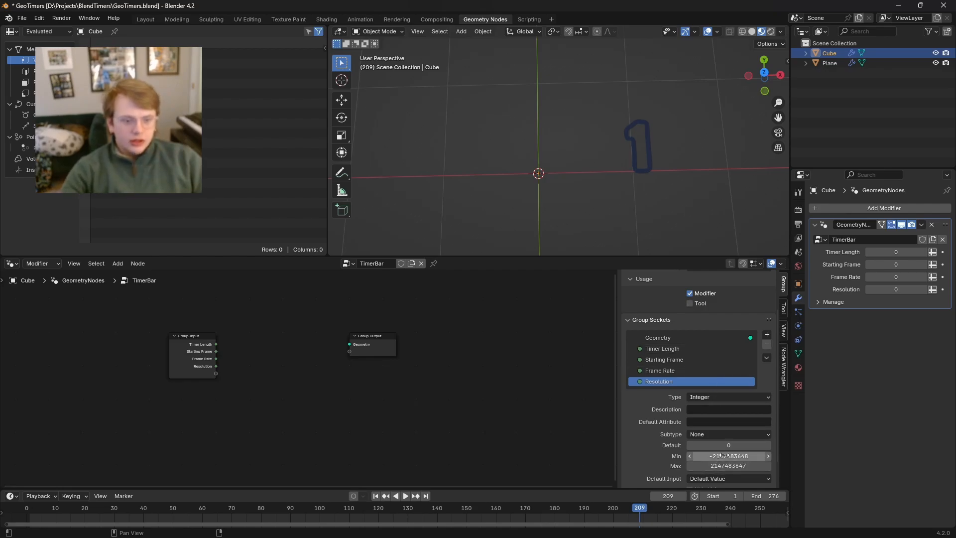
Step: Set the Resolution socket's default to 16 and its minimum to 3
type("6")
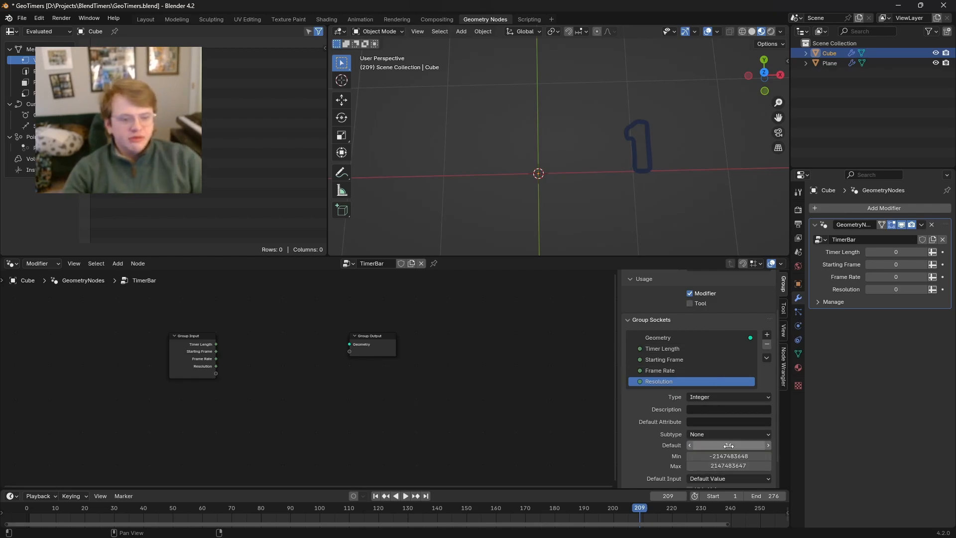
key("Tab")
type("3")
key("Return")
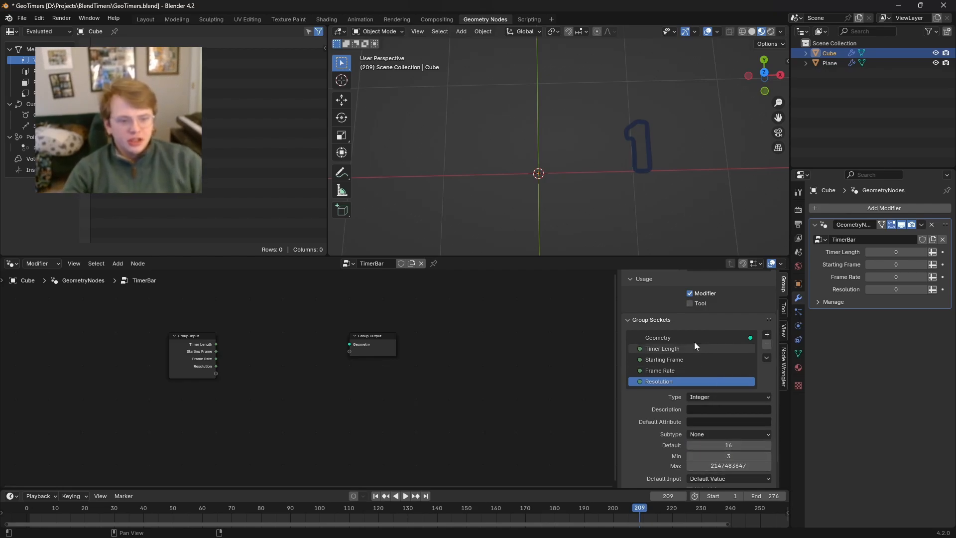
Step: Add a Float group input named Thickness below Resolution
left_click(767, 334)
left_click(781, 345)
double_click(654, 394)
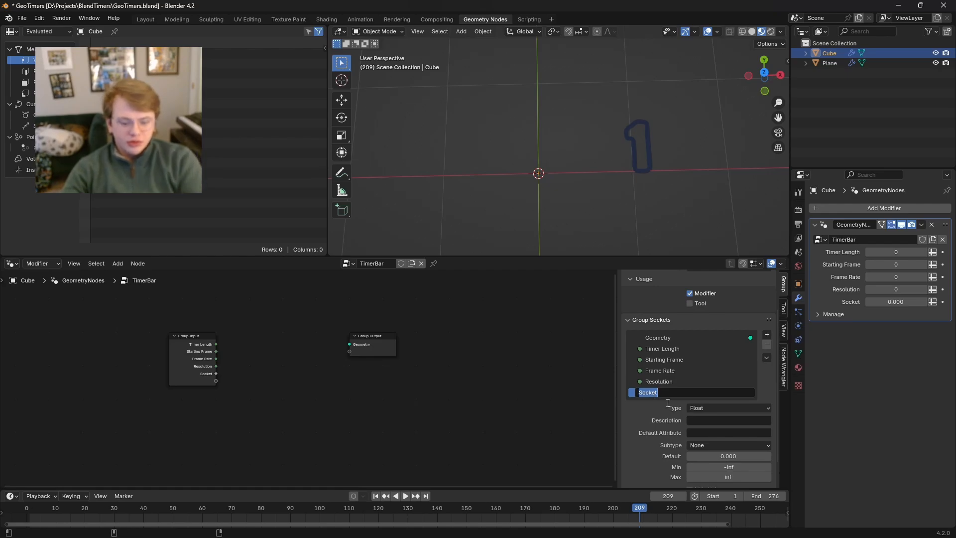
type("Thickness")
key("Return")
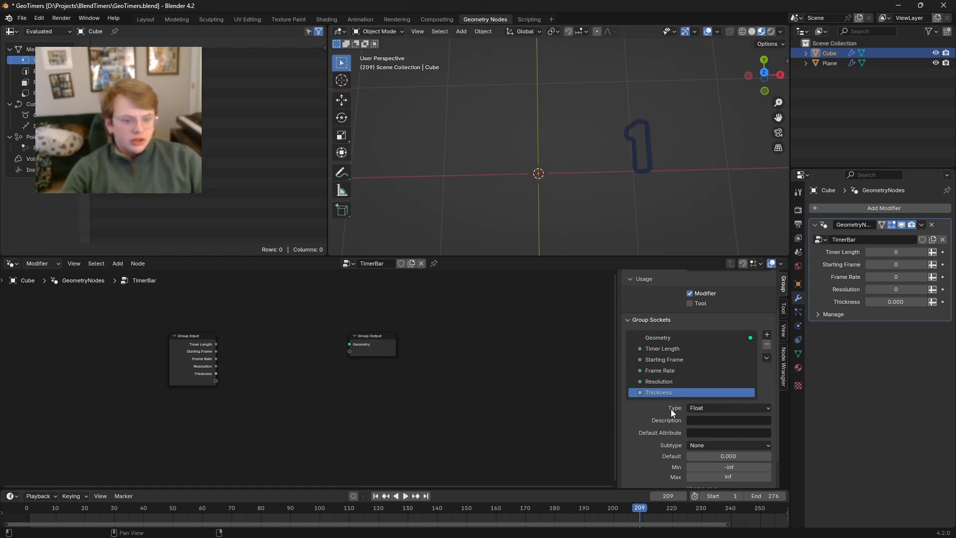
Step: Set the Thickness group socket's default to 1 and its minimum to 0
scroll(672, 413, "down", 2)
left_click(728, 423)
type("1")
key("Return")
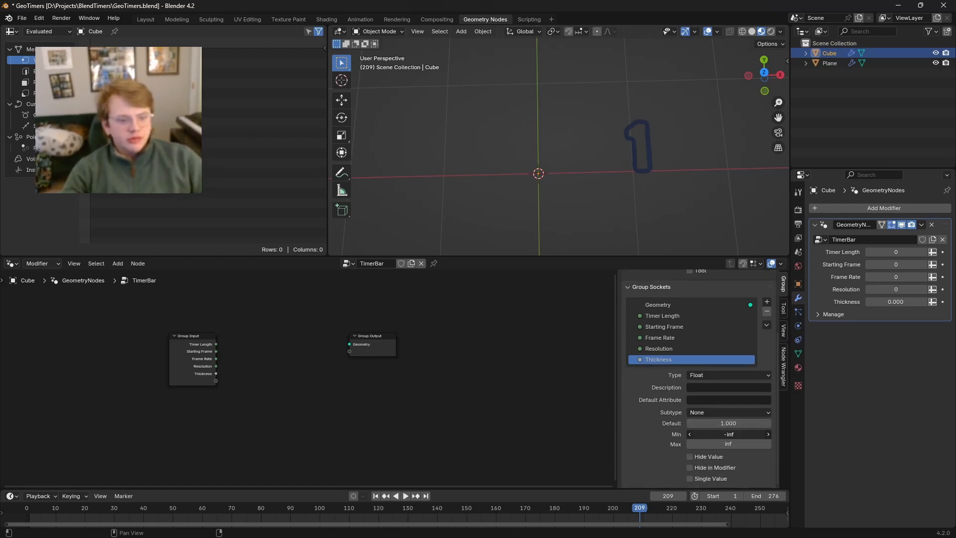
left_click(730, 434)
type("0")
key("Return")
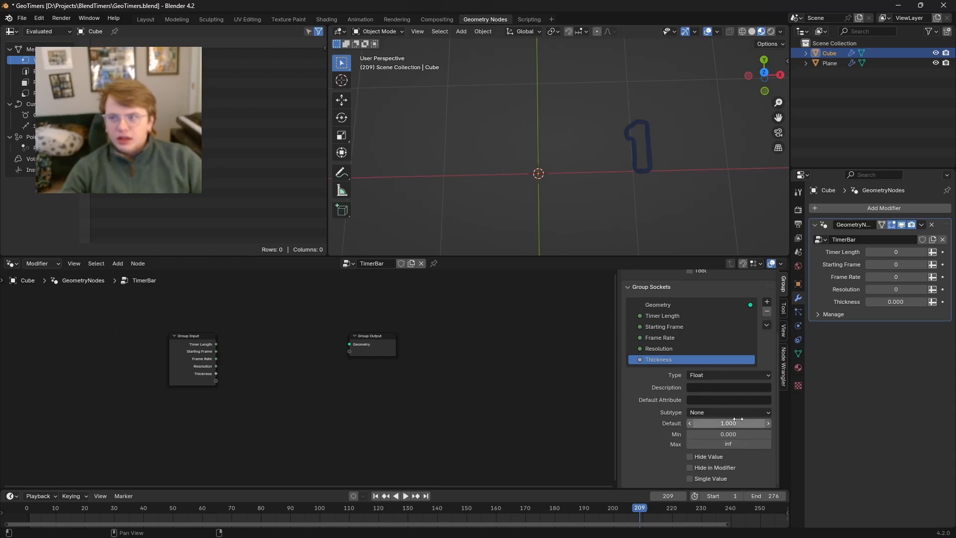
Step: Add another input socket to the TimerBar node group and name it Subdivisions
left_click(767, 302)
left_click(773, 312)
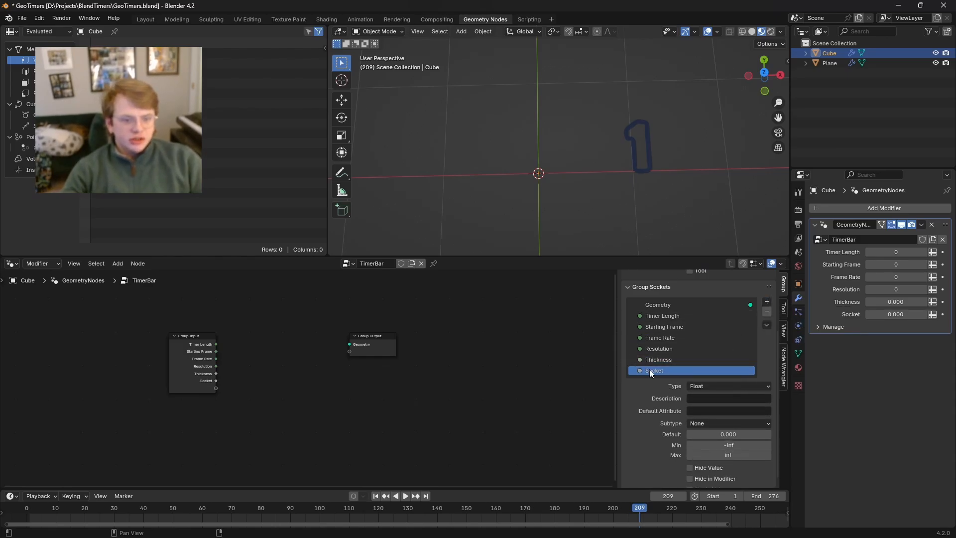
double_click(651, 371)
type("Subdiv")
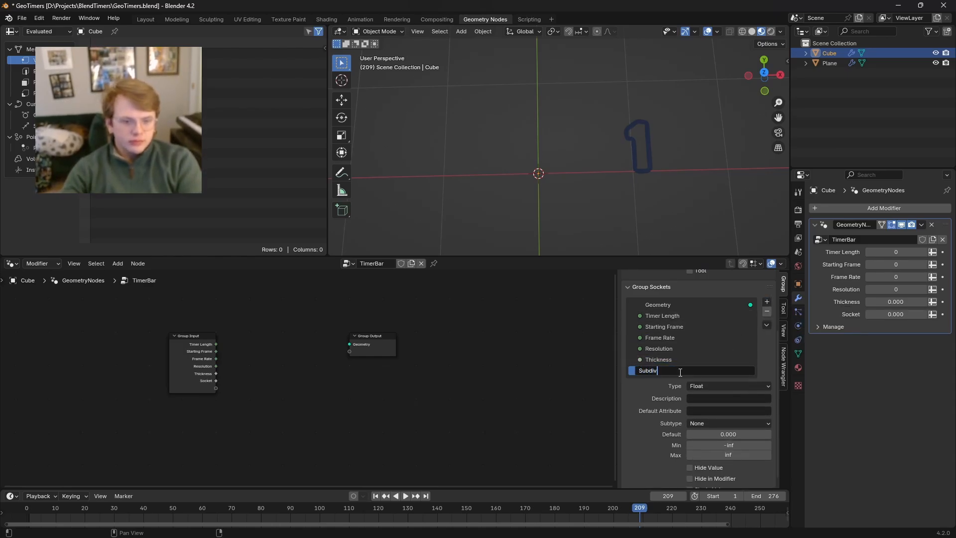
type("isions")
key("Return")
Step: Make the Subdivisions socket an Integer with a default of 0 and a minimum of 0
left_click(709, 384)
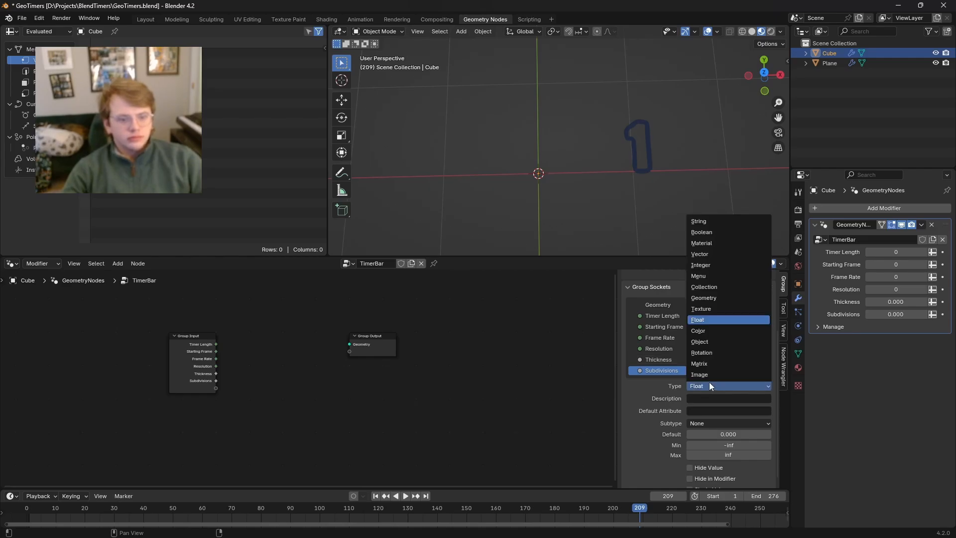
left_click(712, 265)
scroll(722, 399, "down", 1)
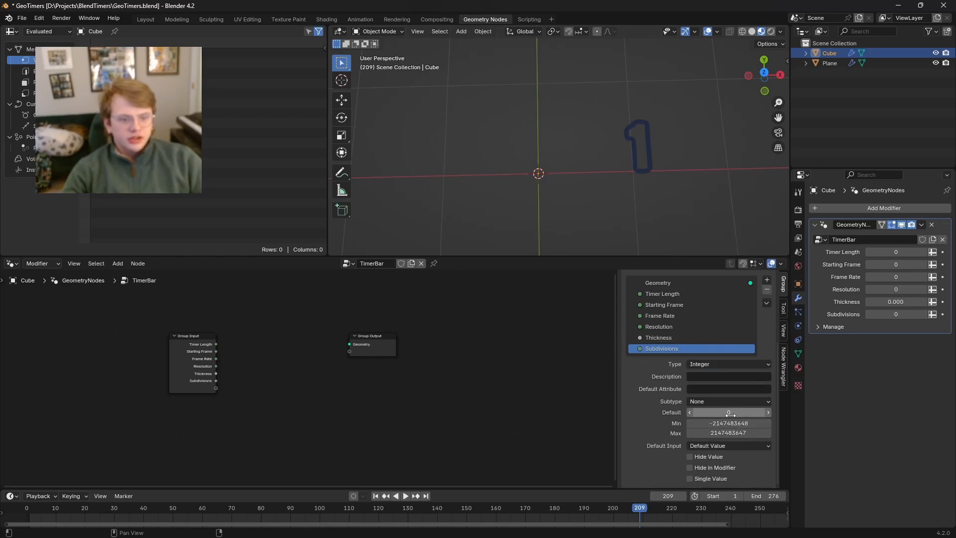
left_click(735, 412)
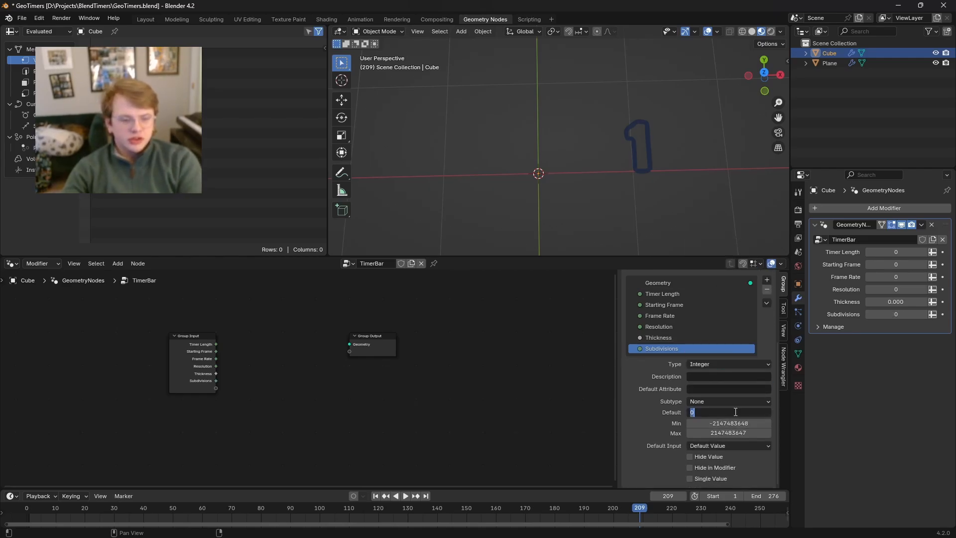
key("Return")
left_click(736, 422)
type("0")
key("Return")
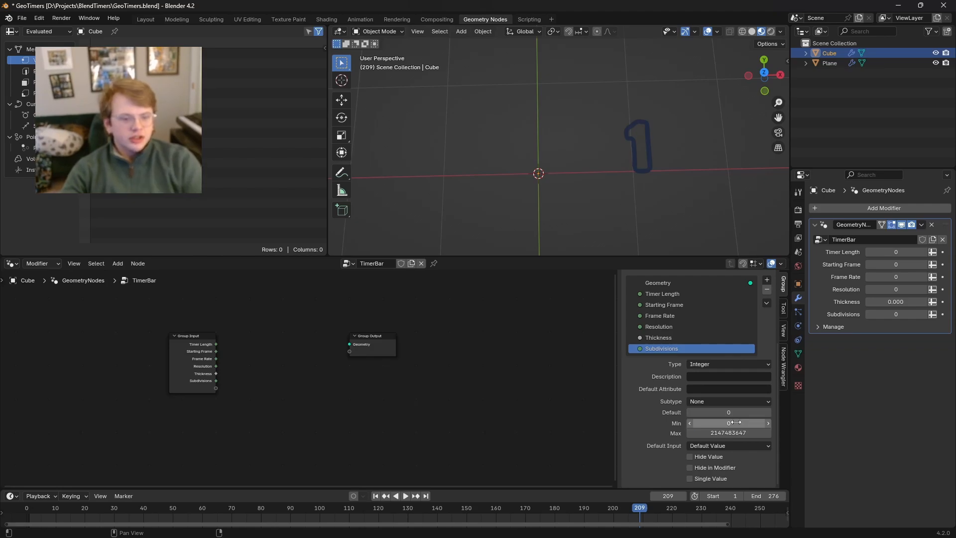
Step: Add an input socket named Material to the node group and set its type to Material
left_click(768, 282)
left_click(780, 290)
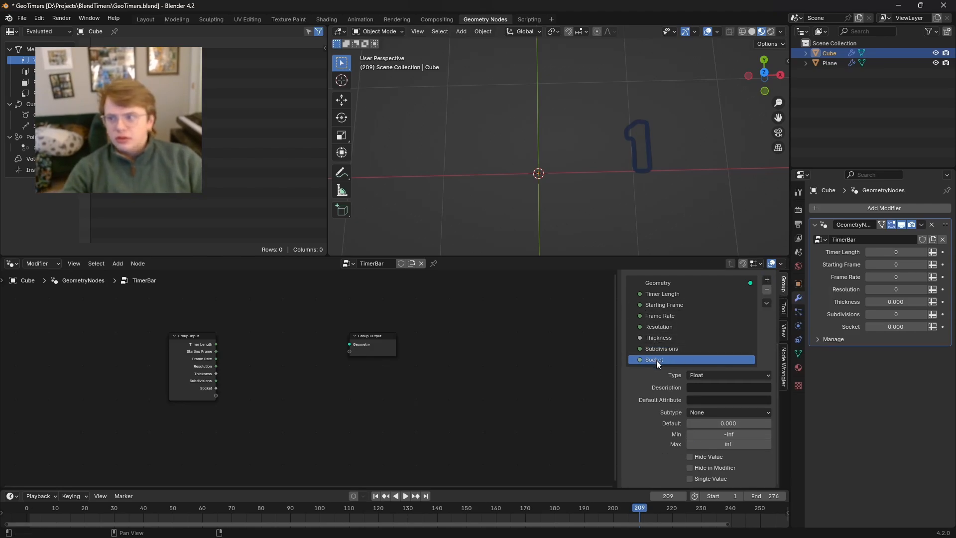
double_click(657, 360)
type("Material")
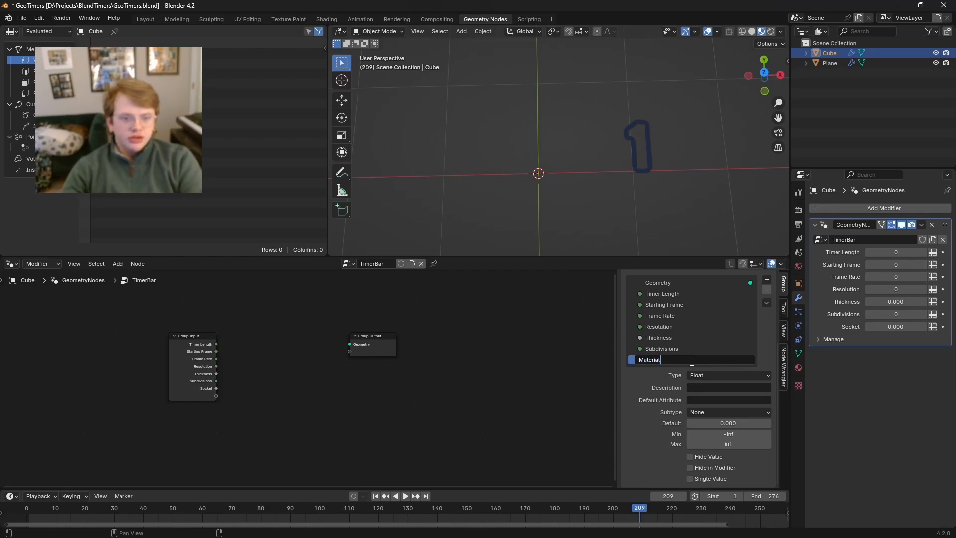
key("Return")
left_click(738, 376)
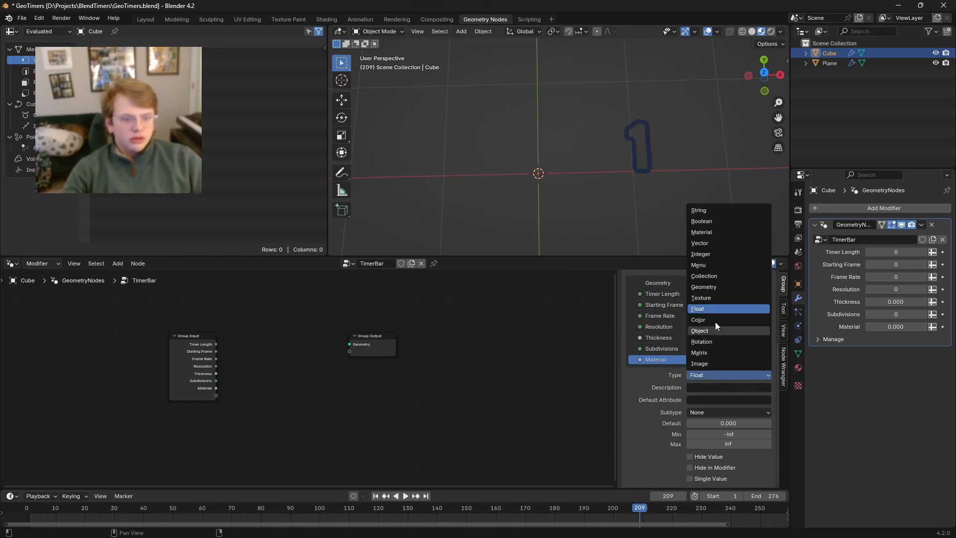
left_click(710, 232)
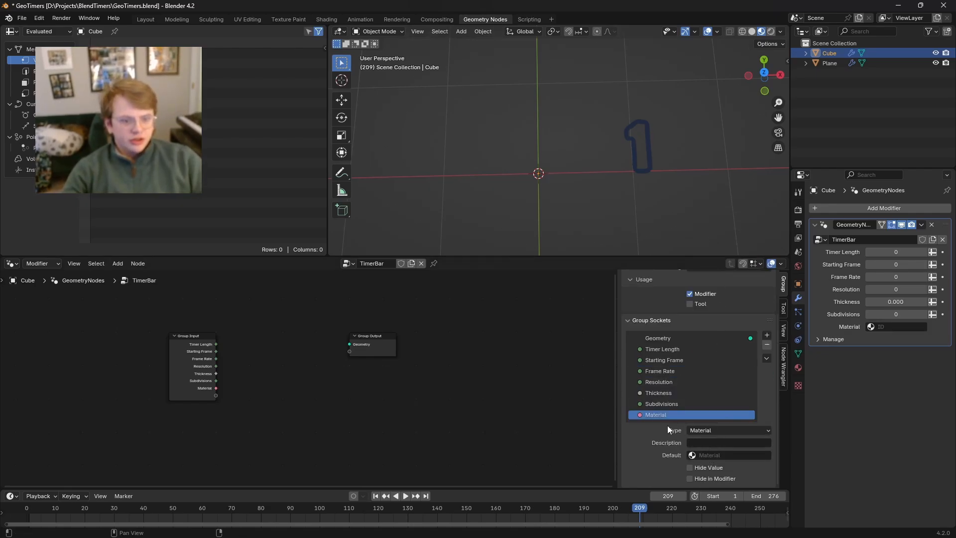
Step: Add another input socket to the node group and name it Bar Offset
left_click(766, 335)
left_click(781, 345)
double_click(648, 425)
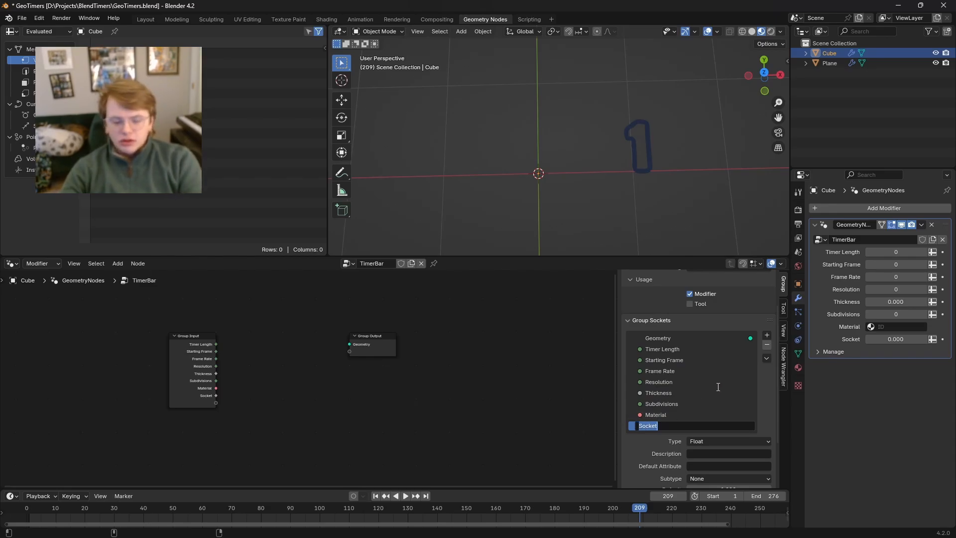
type("Circl")
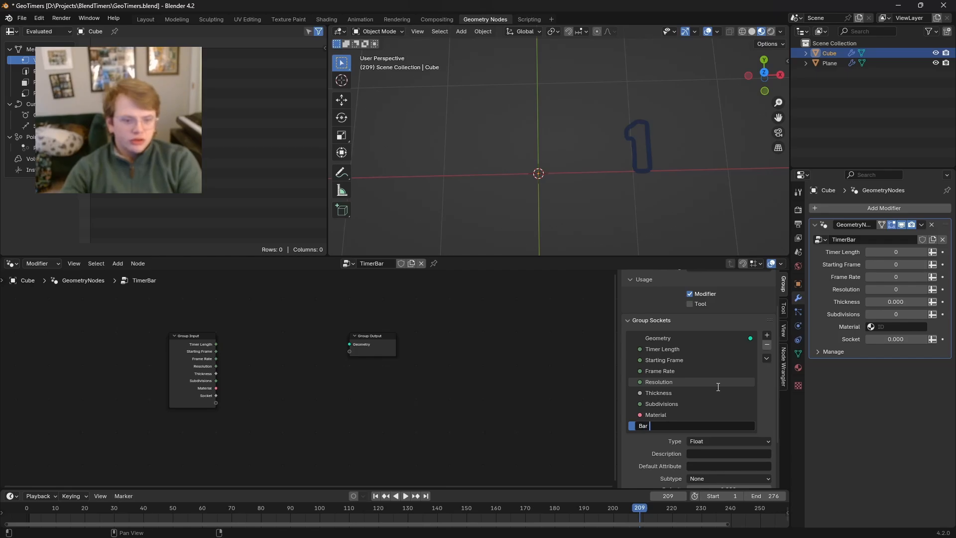
key("Return")
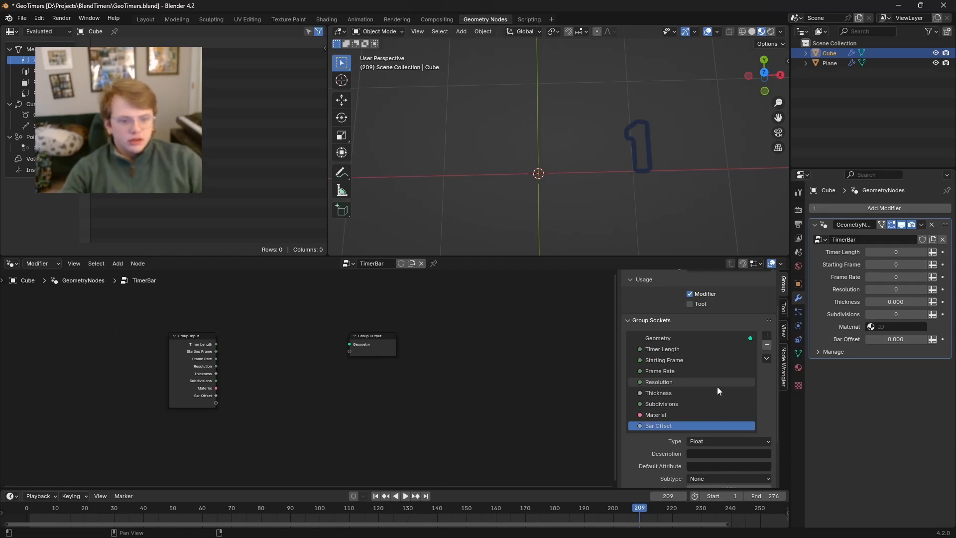
Step: Keep the Bar Offset socket as Float and set its default to 1 and minimum to 0
scroll(712, 393, "down", 3)
left_click(713, 374)
left_click(713, 375)
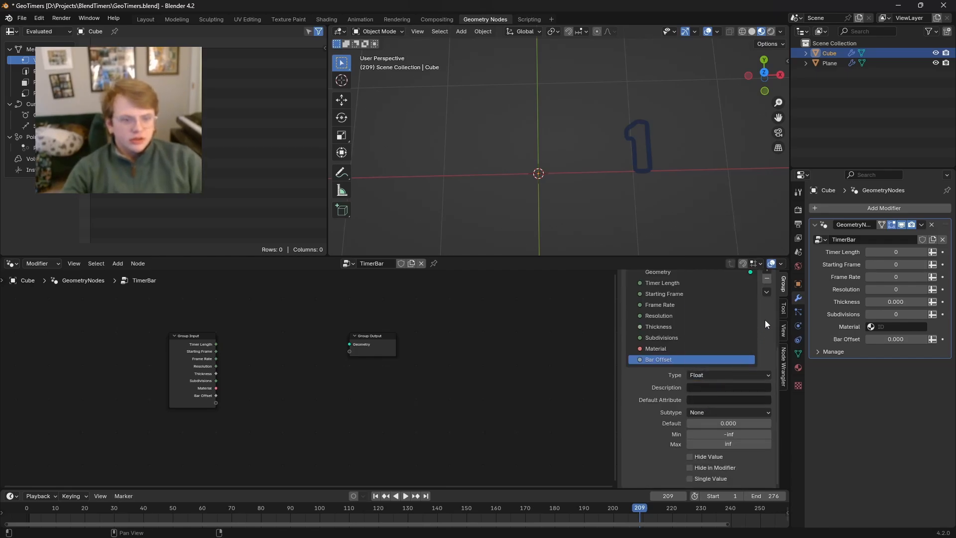
left_click(742, 423)
type("1")
key("Return")
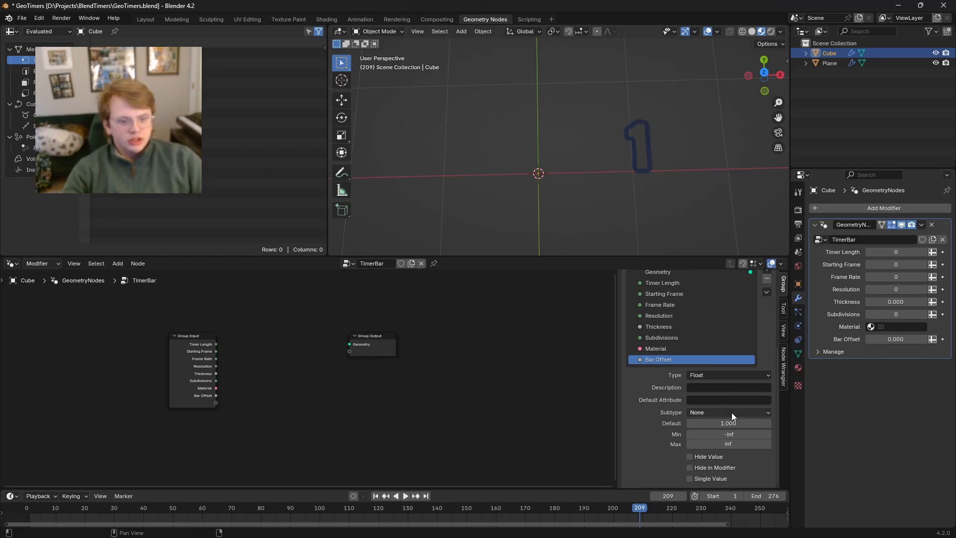
left_click(738, 433)
type("0")
key("Return")
Step: Add another input socket to the node group and name it Bar Thickness
scroll(754, 306, "up", 2)
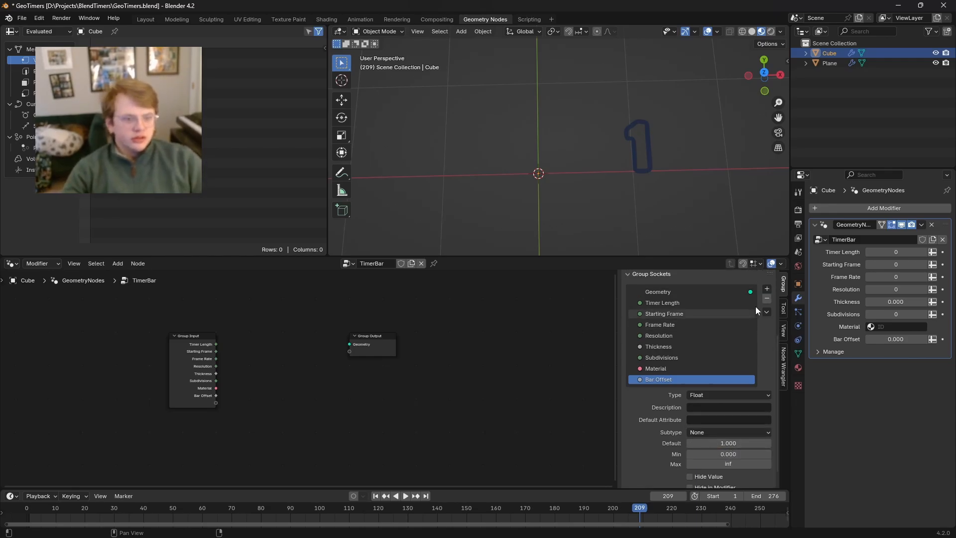
left_click(768, 289)
left_click(796, 300)
double_click(658, 391)
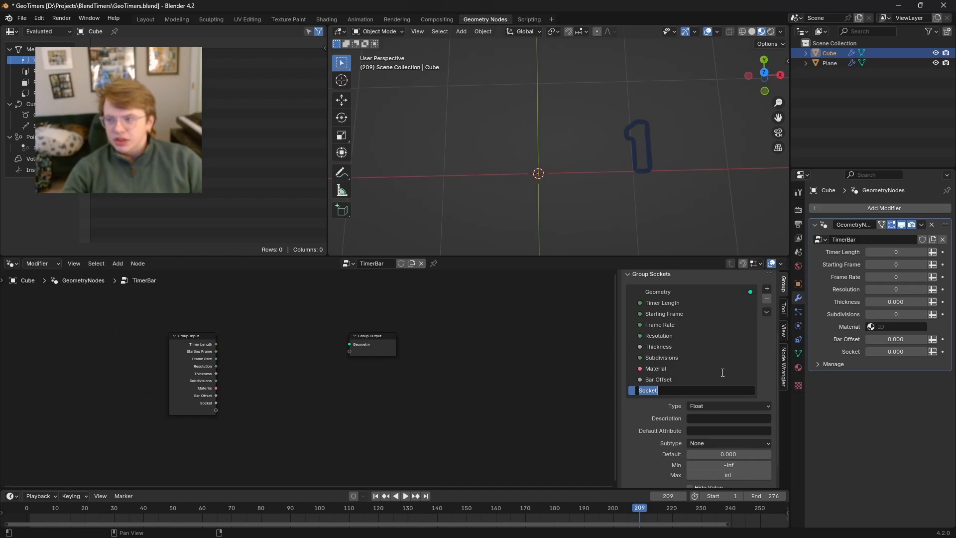
type("Cir")
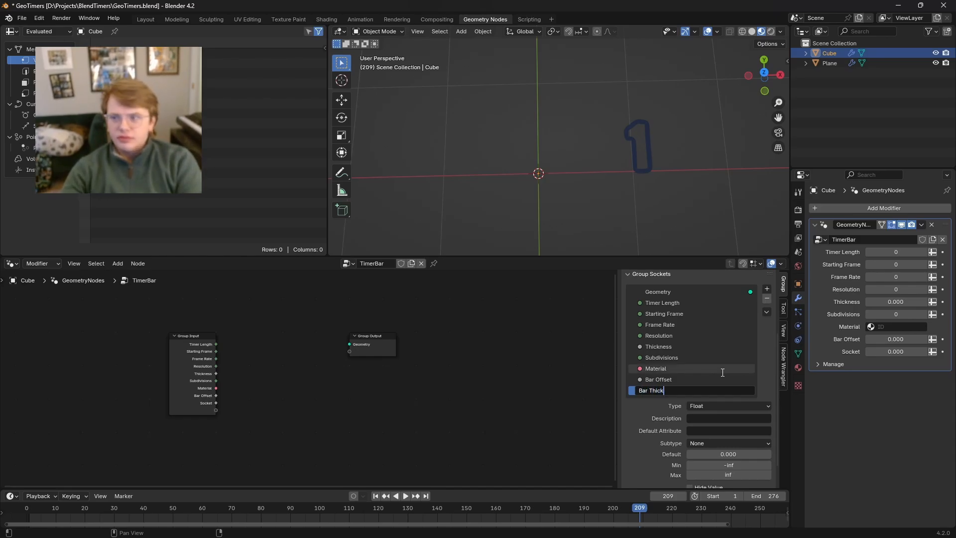
type("s")
key("Return")
Step: Set the Bar Thickness socket's default to 1 and its minimum to 0
scroll(717, 373, "down", 2)
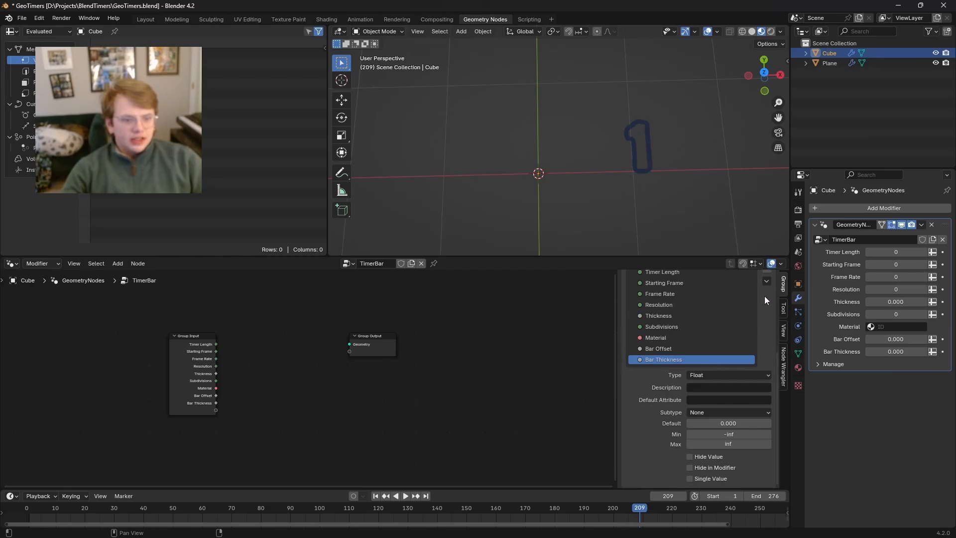
scroll(757, 348, "up", 3)
left_click(717, 463)
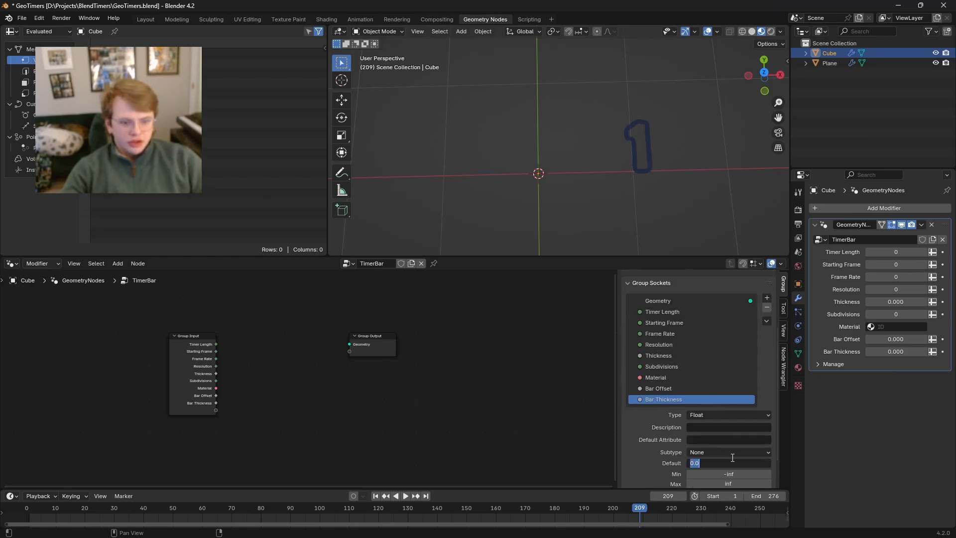
type("1")
key("Return")
left_click(720, 473)
type("00")
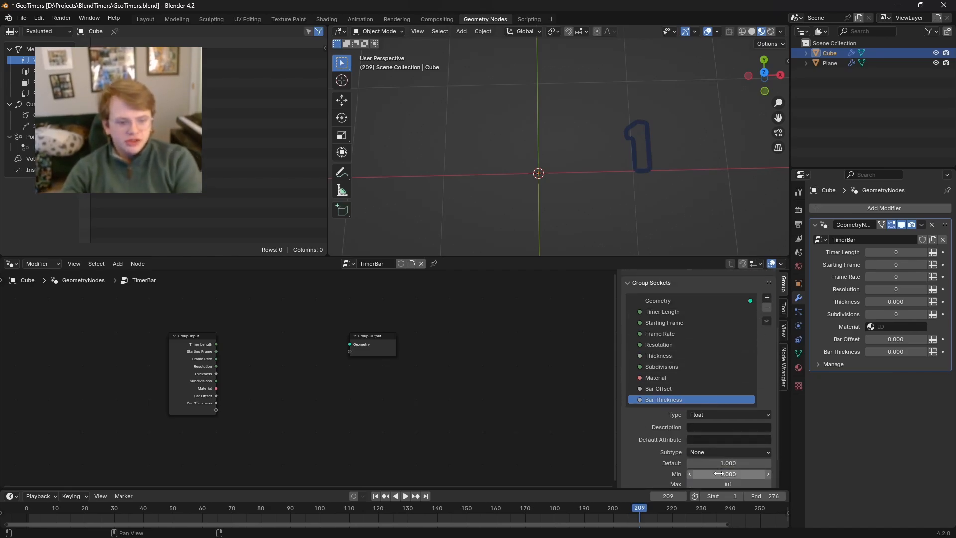
key("Return")
Step: Add an input socket named Invert Bar to the node group and set its type to Boolean
left_click(767, 297)
left_click(784, 310)
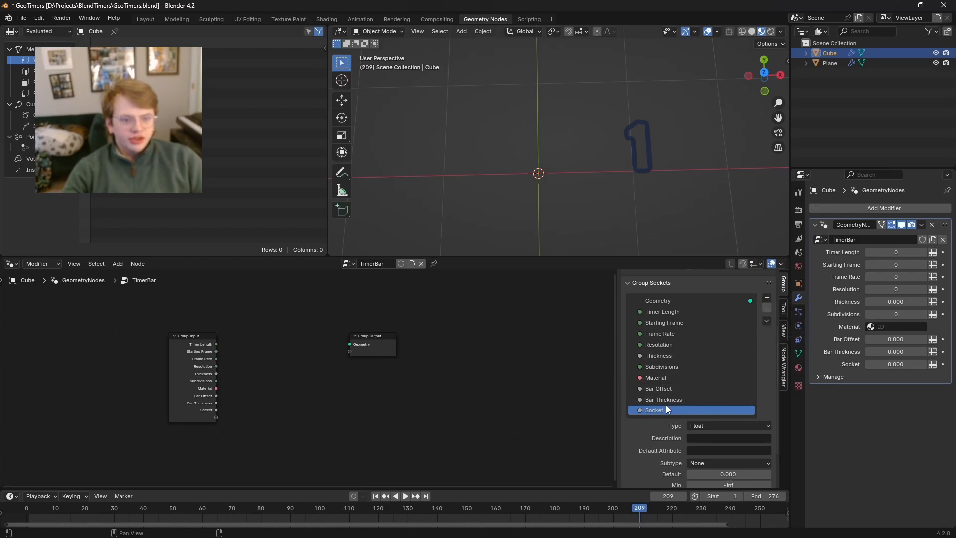
double_click(662, 410)
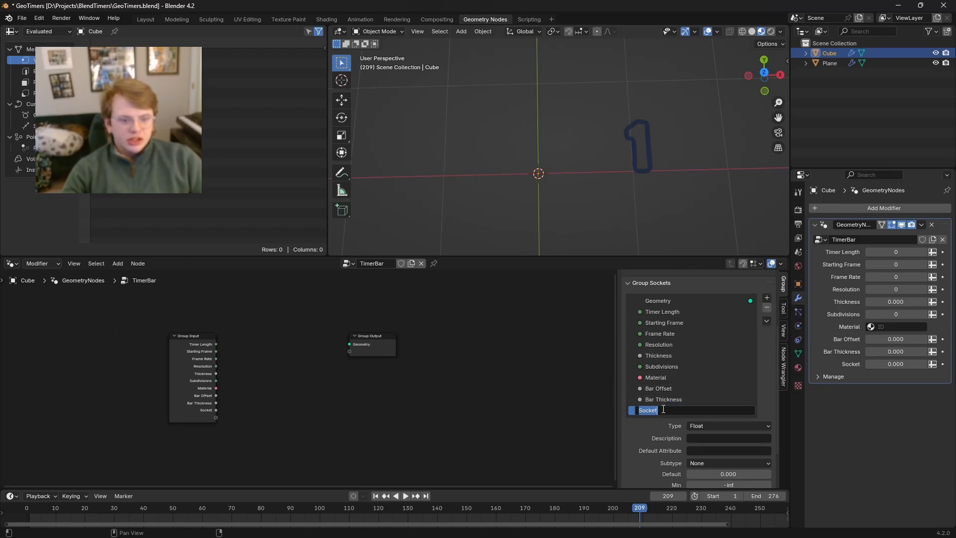
type("Invert Ba")
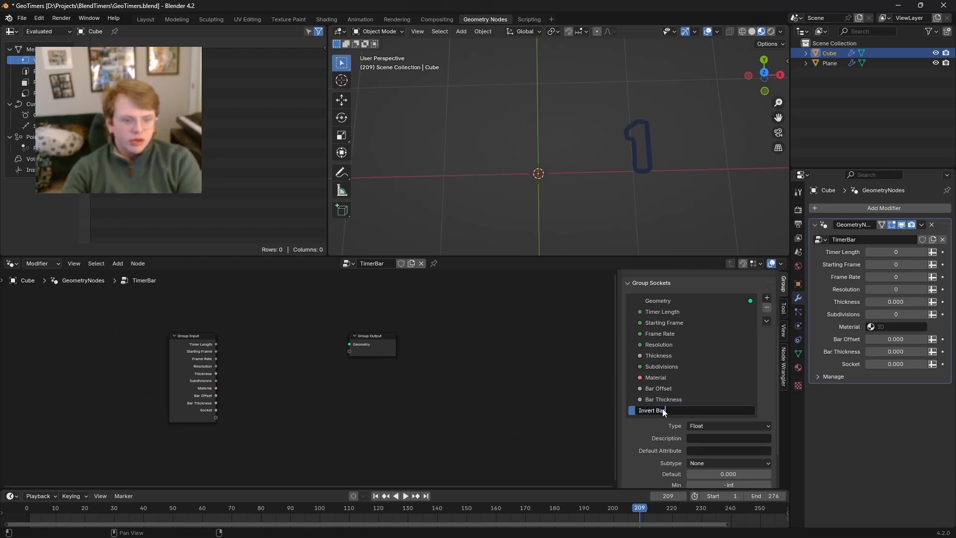
type("r")
key("Return")
left_click(695, 425)
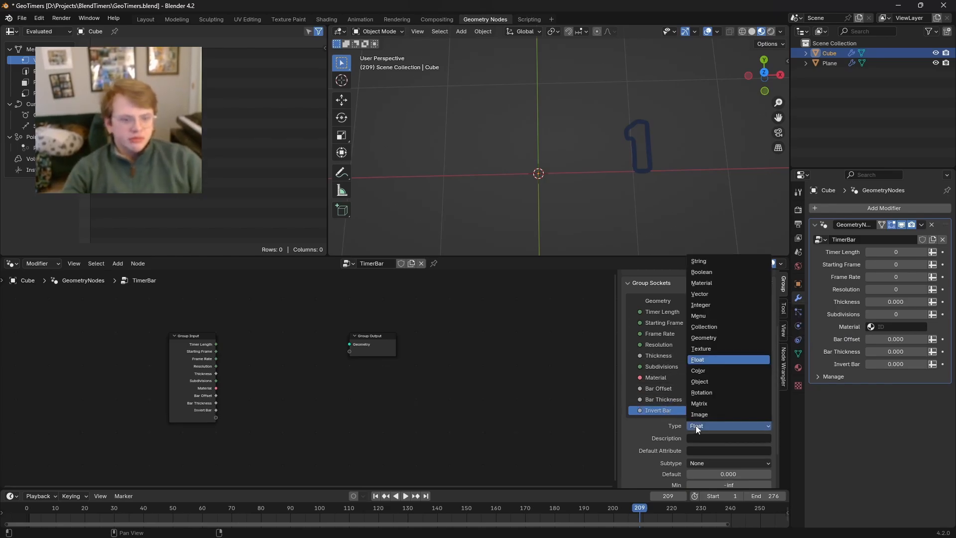
left_click(713, 271)
scroll(720, 465, "down", 1)
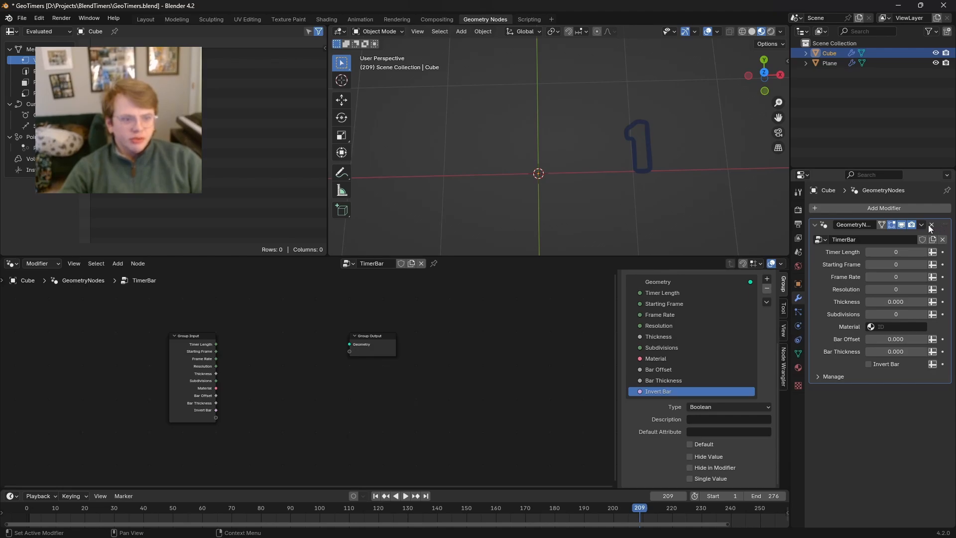
Step: Delete the existing Cube object and add a new cube mesh to the scene in its place
left_click(597, 208)
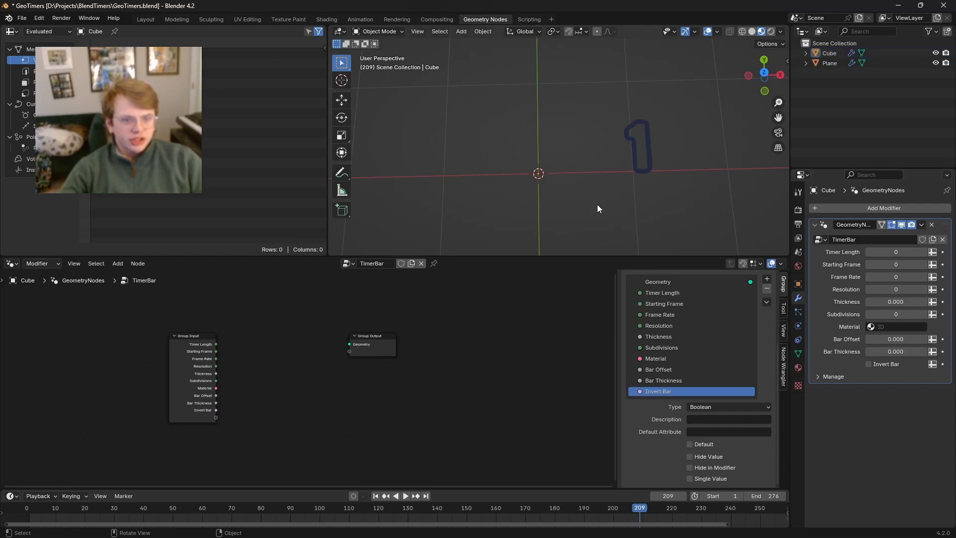
left_click(823, 55)
key("Delete")
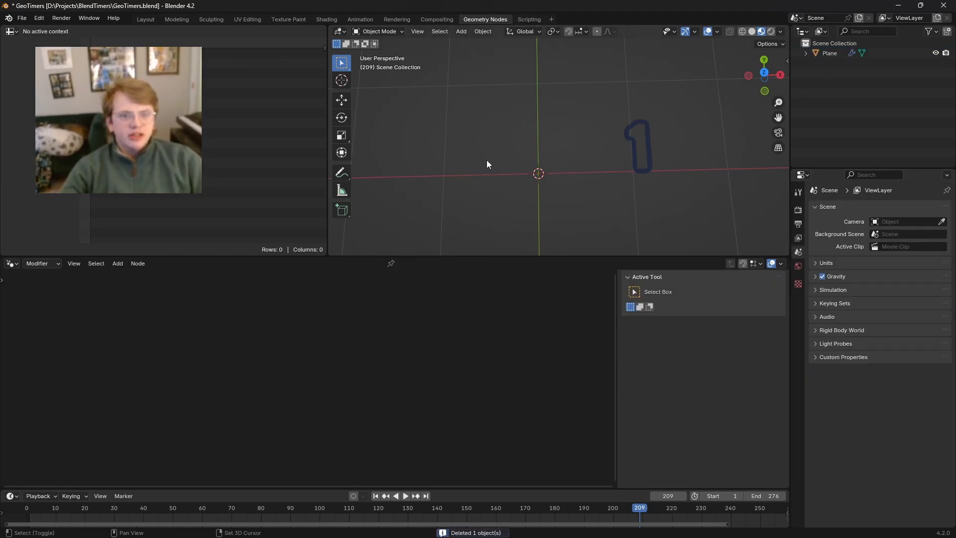
key("shift+a")
mouse_move(480, 177)
left_click(538, 187)
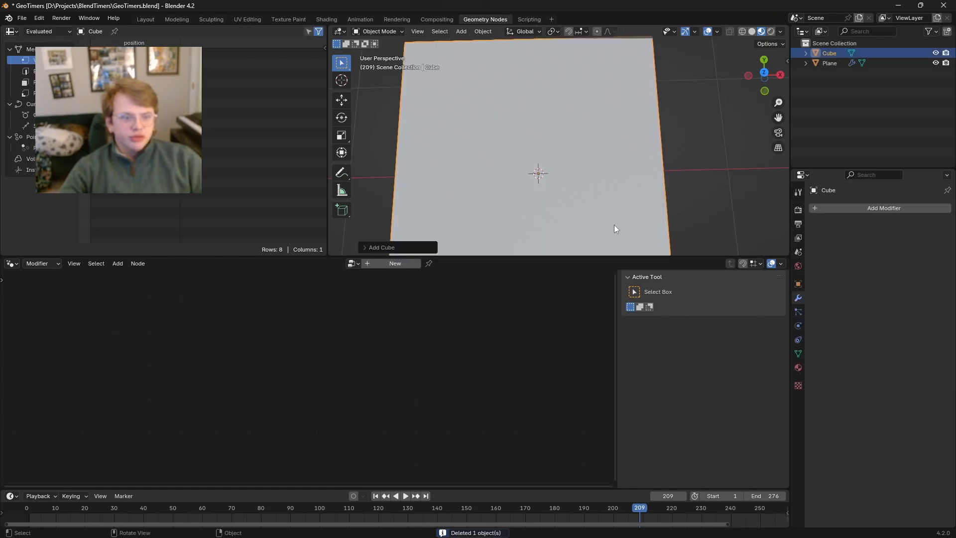
Step: Give the new cube a Geometry Nodes modifier that uses the TimerBar node group
left_click(832, 208)
left_click(828, 207)
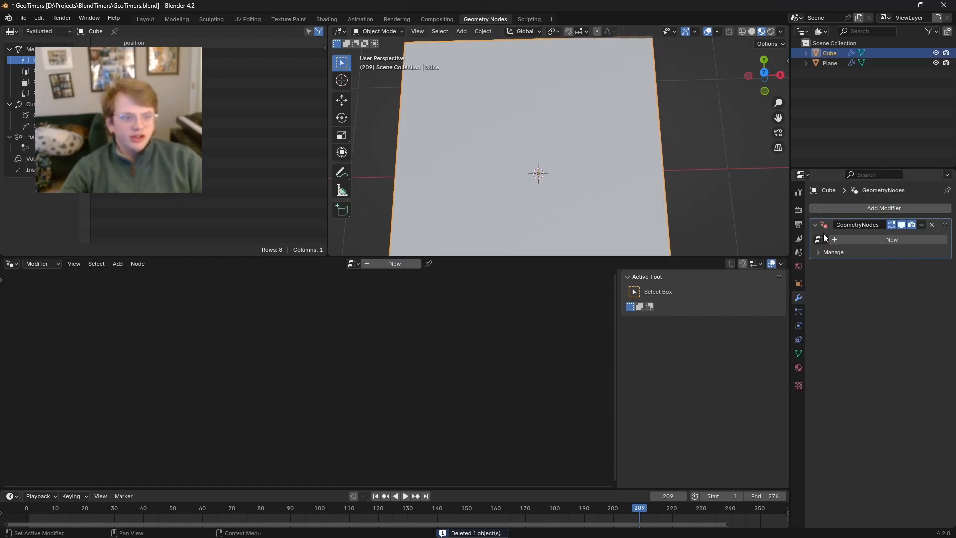
left_click(819, 239)
left_click(725, 255)
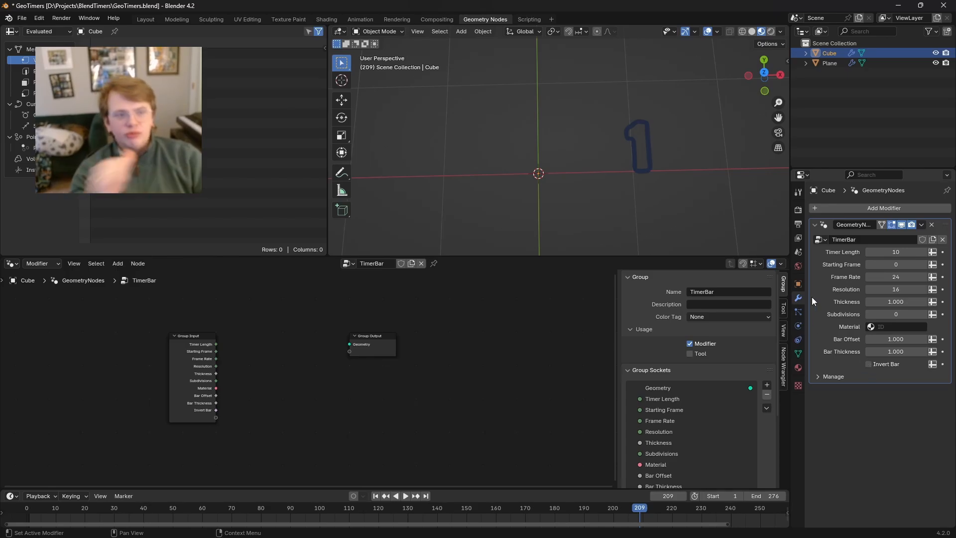
Step: Move the Group Output node farther away from the Group Input node to make room between them
middle_click_drag(650, 169, 632, 174)
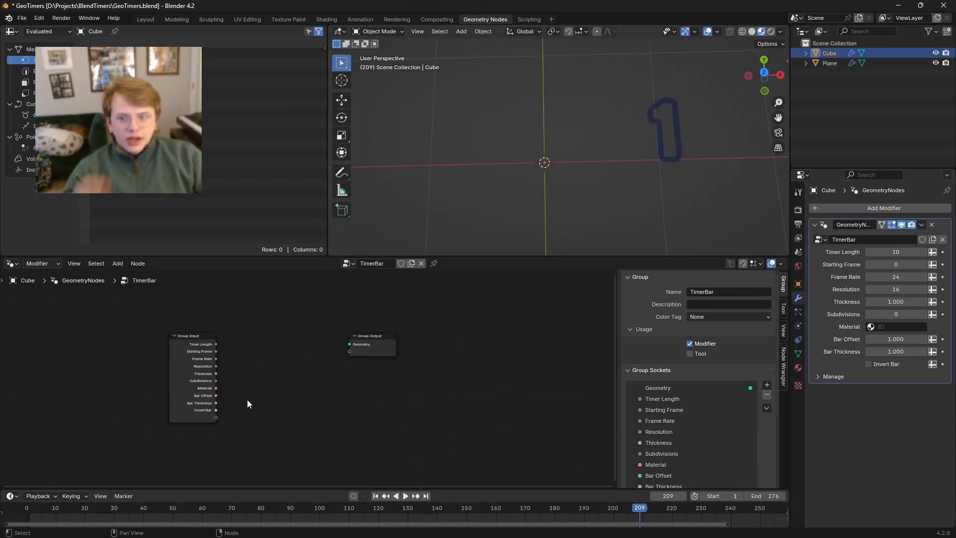
scroll(247, 399, "up", 2)
left_click_drag(371, 344, 475, 352)
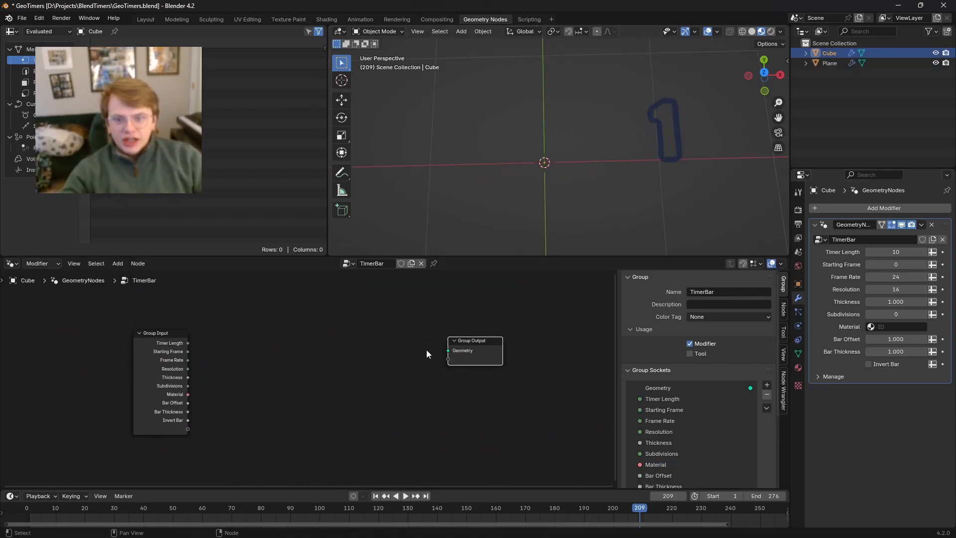
Step: Add the TimerNumber group node between Group Input and Group Output, and connect its Geometry output to Group Output
left_click(423, 350)
middle_click_drag(334, 345, 408, 365)
key("shift+a")
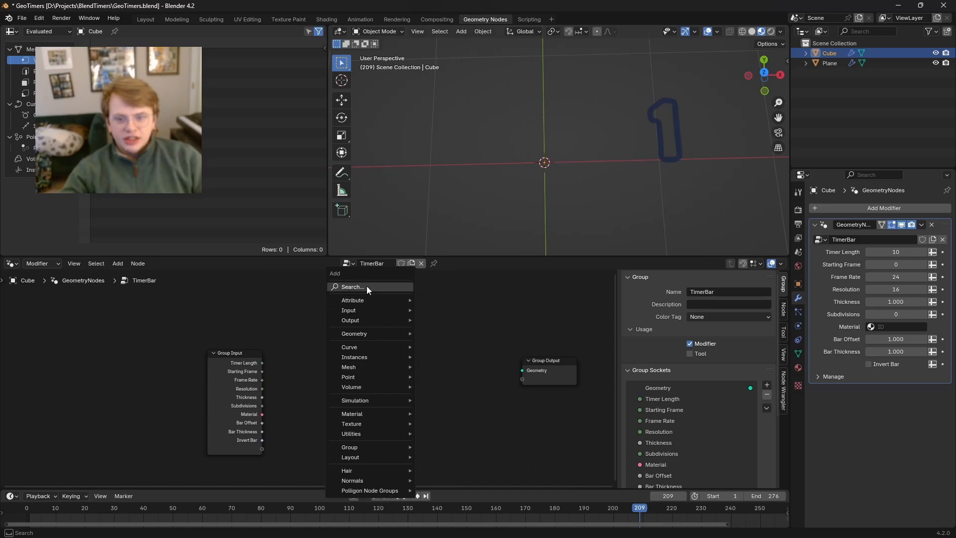
type("number")
key("Return")
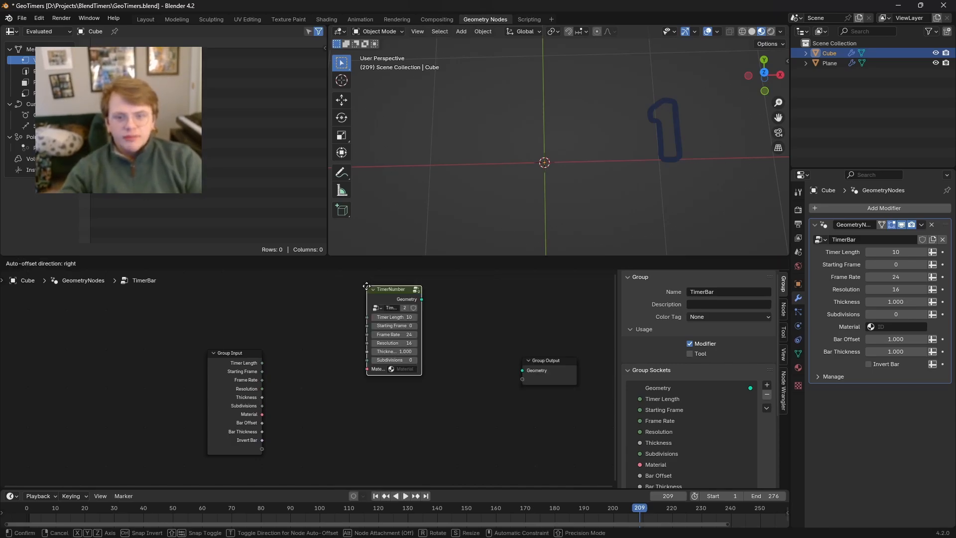
left_click(328, 319)
left_click_drag(382, 330, 522, 371)
Step: Link Timer Length, Starting Frame, Frame Rate, Resolution, Thickness, Subdivisions and Material from Group Input to the matching TimerNumber inputs
scroll(374, 381, "up", 3)
left_click_drag(276, 355, 285, 356)
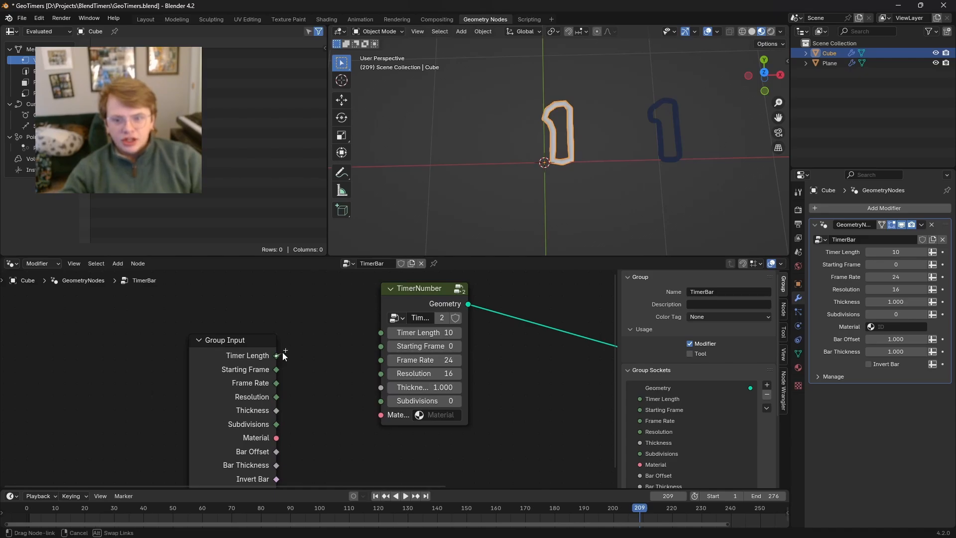
left_click_drag(376, 334, 381, 333)
left_click_drag(277, 369, 380, 359)
left_click_drag(276, 397, 381, 388)
left_click_drag(277, 424, 381, 401)
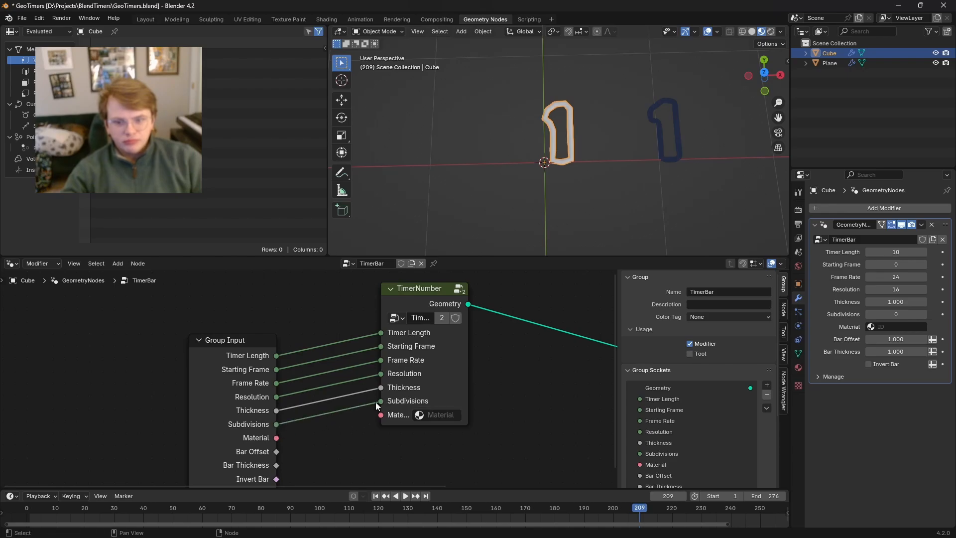
left_click_drag(276, 438, 380, 418)
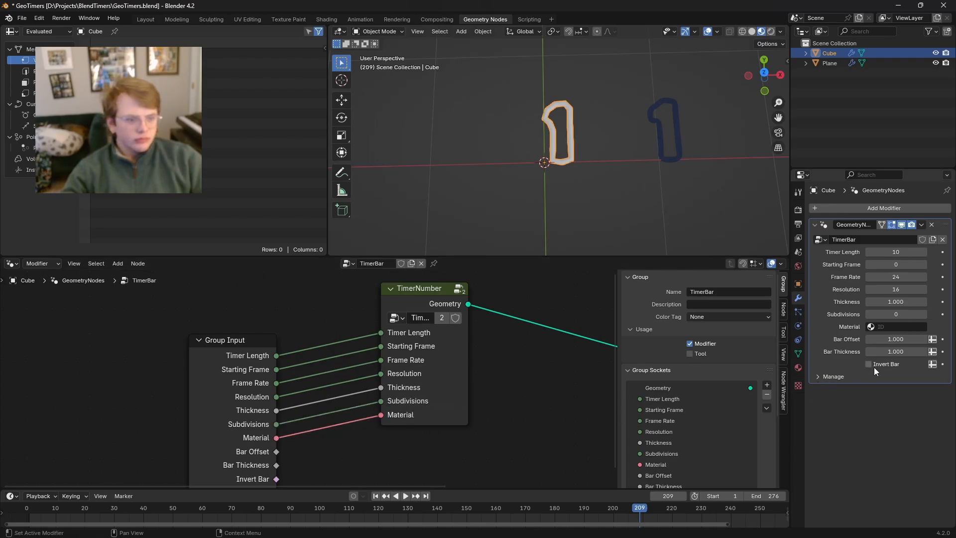
Step: Set the Material input of the cube's TimerBar modifier to blue and deselect the cube
left_click(881, 327)
left_click(887, 351)
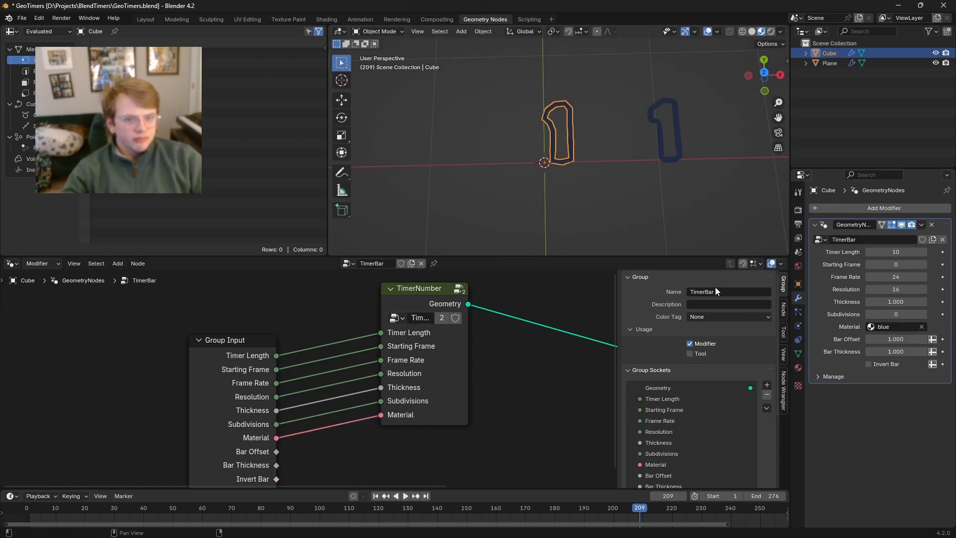
left_click(605, 221)
Step: Reposition the TimerNumber and Group Input nodes so their links have room, and reselect the cube
scroll(414, 357, "down", 3)
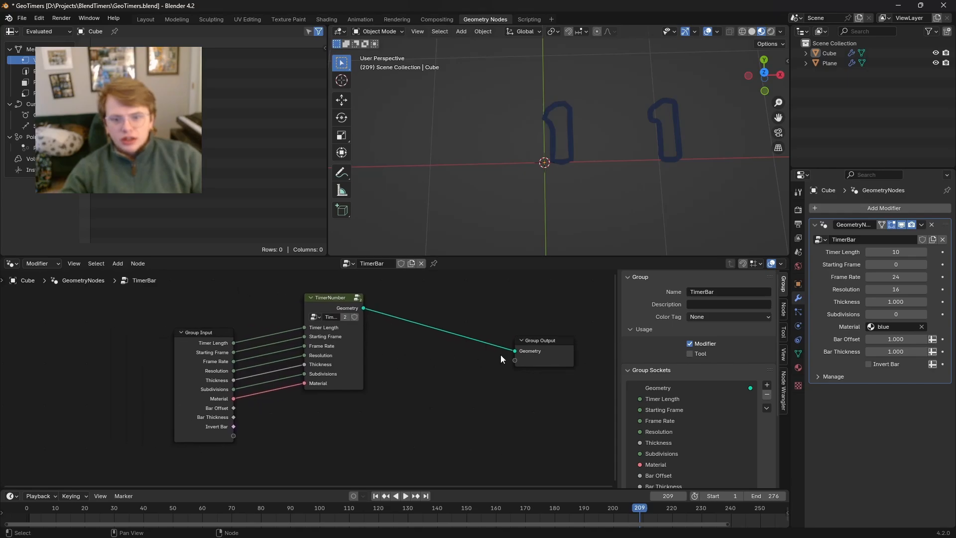
left_click_drag(327, 303, 302, 306)
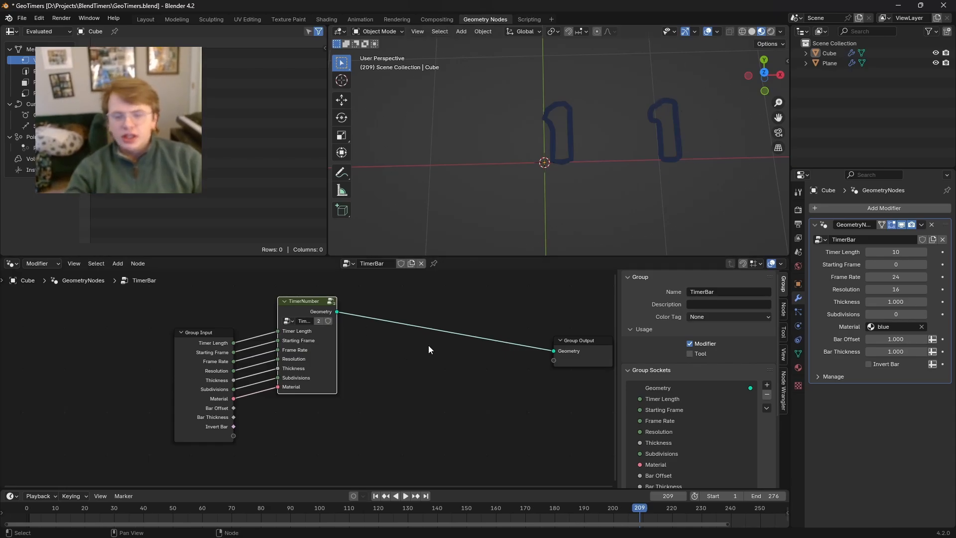
middle_click_drag(379, 352, 363, 372)
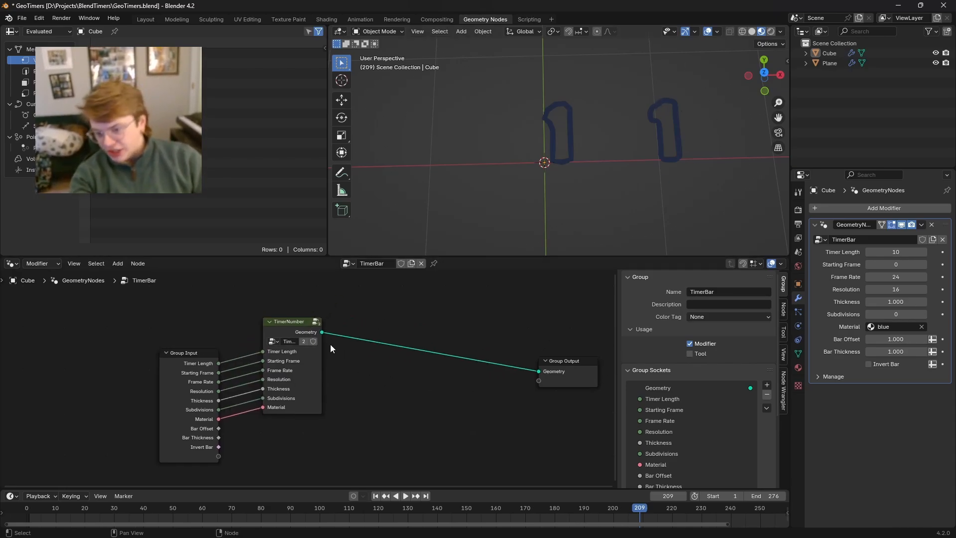
left_click(571, 133)
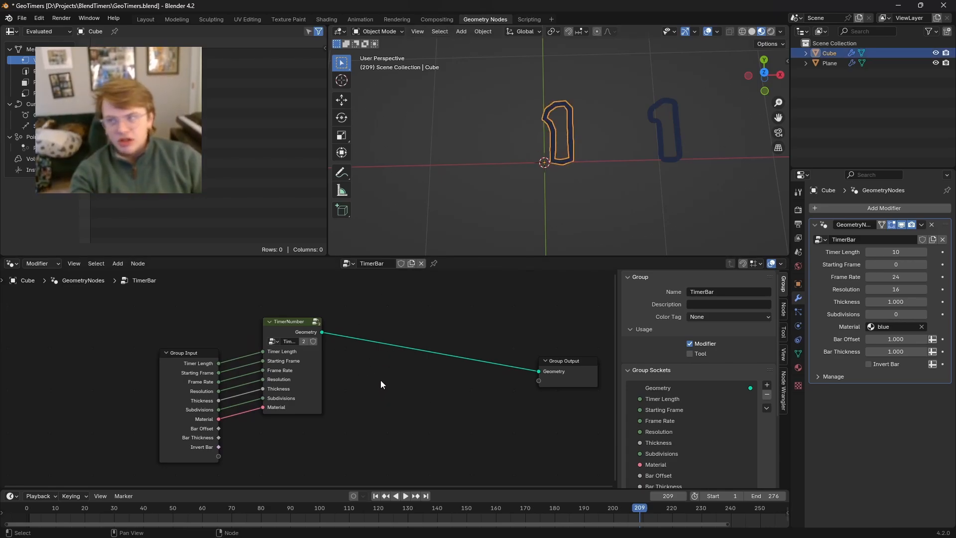
middle_click_drag(382, 359, 363, 327)
middle_click_drag(264, 381, 285, 413)
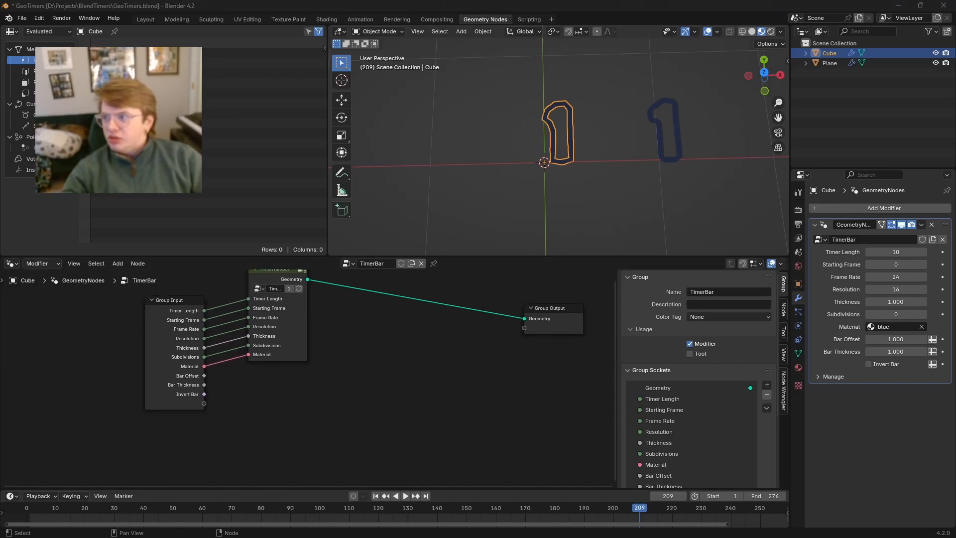
scroll(356, 410, "up", 2)
middle_click_drag(343, 417, 290, 417)
middle_click_drag(222, 371, 251, 394)
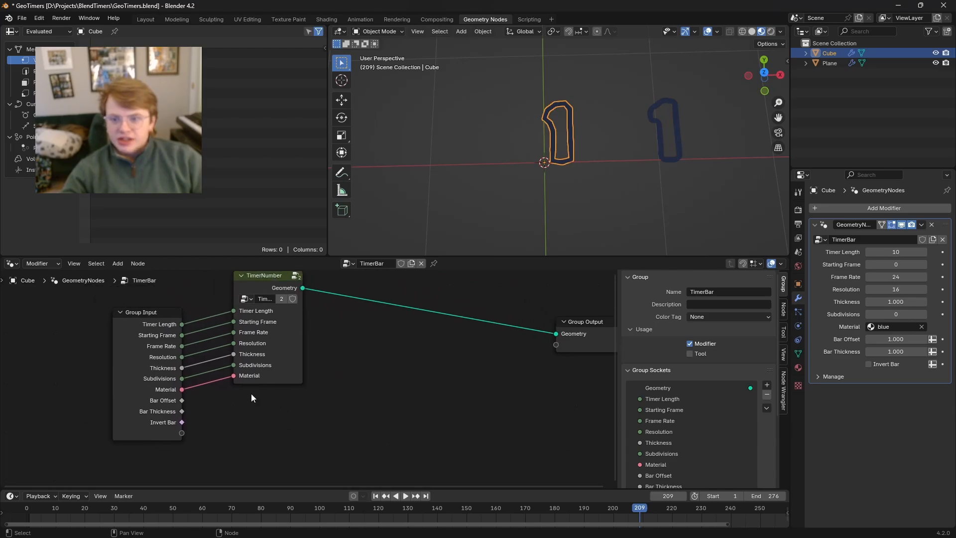
scroll(300, 383, "down", 3)
mouse_move(272, 300)
left_mouse_down()
mouse_move(268, 286)
mouse_move(280, 300)
left_mouse_up()
left_click_drag(182, 353, 165, 341)
middle_click_drag(257, 418, 306, 419)
scroll(307, 419, "up", 4)
scroll(268, 378, "down", 2)
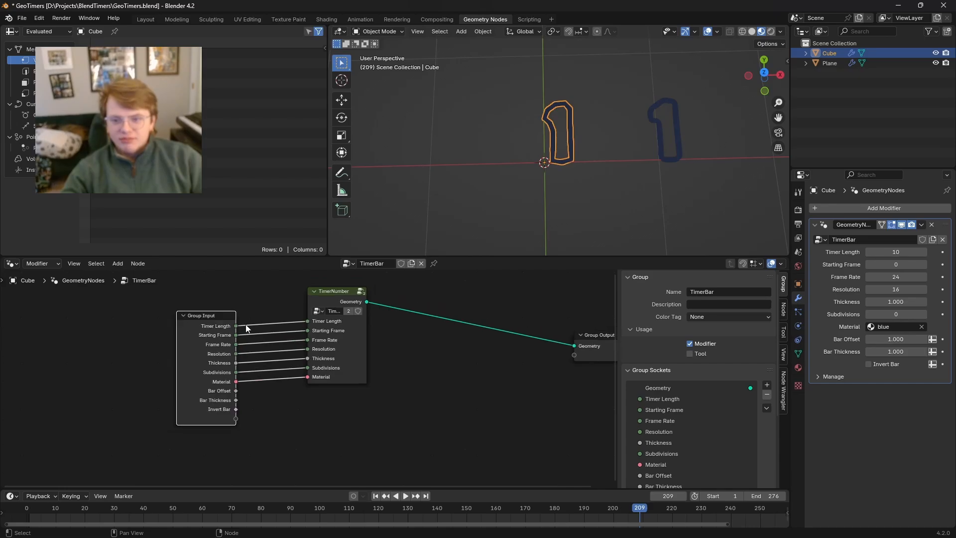
right_click_drag(247, 311, 257, 393, "shift")
scroll(269, 398, "down", 1)
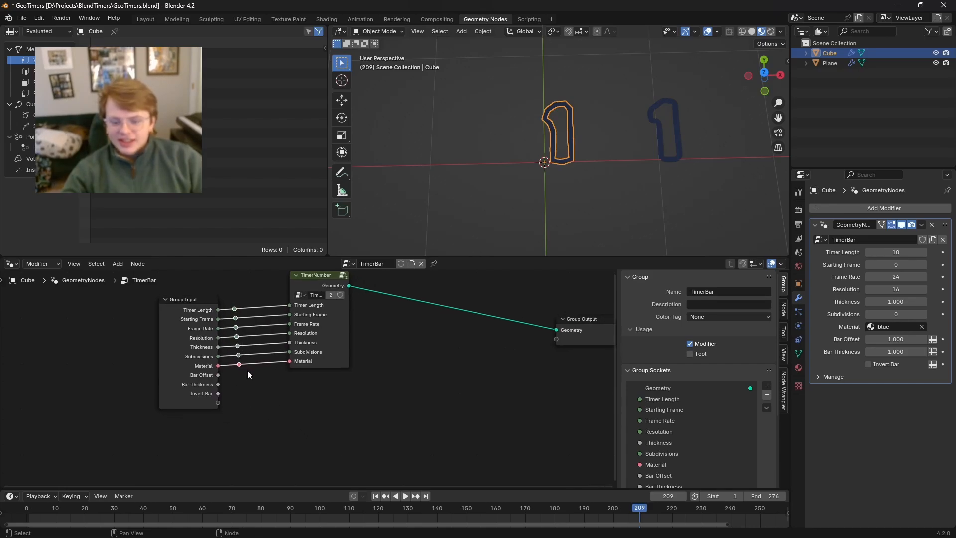
key("ctrl+z")
Step: Insert a diagonal row of reroutes on the seven Group Input links, and reposition the TimerNumber and Group Output nodes
right_click_drag(232, 348, 232, 376, "shift")
key("ctrl+z")
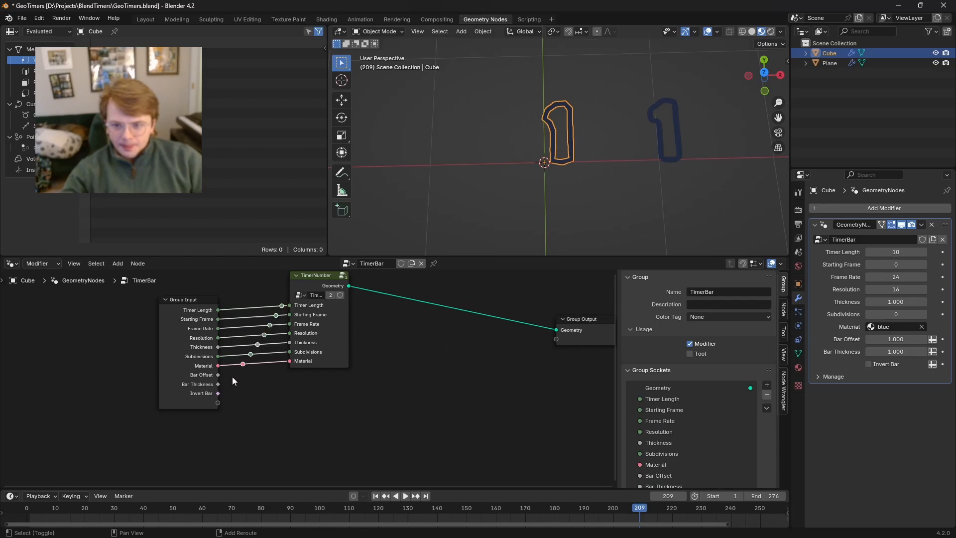
middle_click_drag(232, 376, 162, 398)
left_click_drag(238, 299, 308, 301)
left_click_drag(504, 342, 515, 295)
scroll(415, 365, "down", 2)
middle_click_drag(415, 365, 446, 358)
scroll(326, 371, "up", 2)
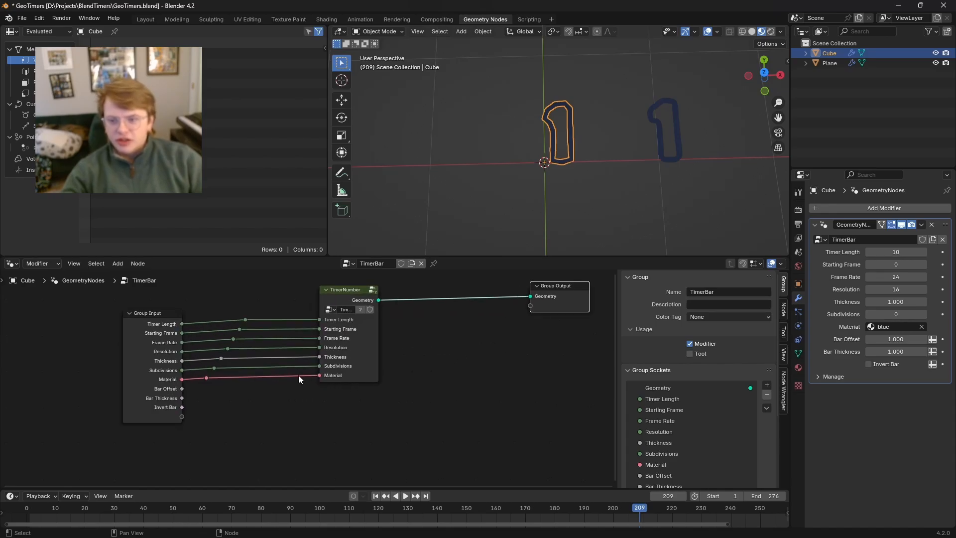
middle_click_drag(297, 375, 268, 374)
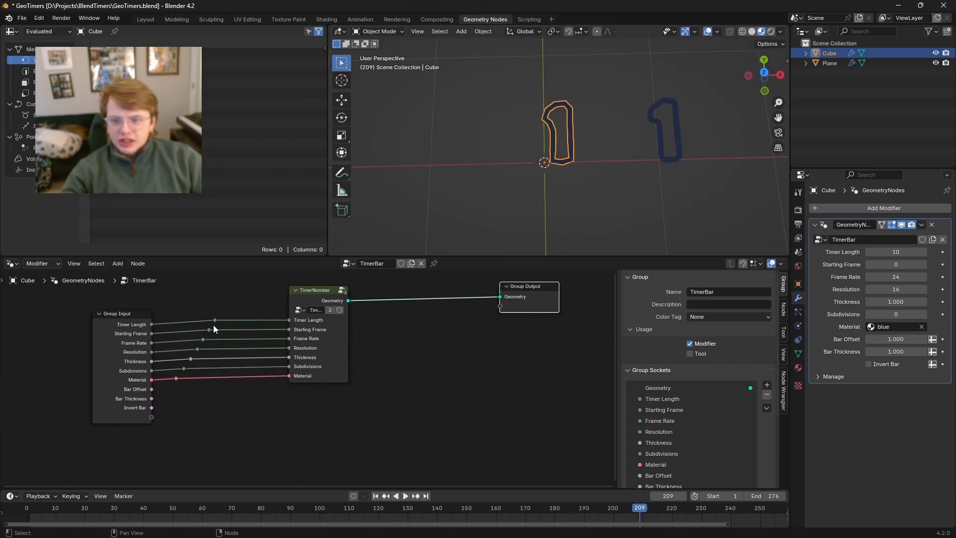
Step: Add a Math node set to Add below TimerNumber, with its first value fed from the Timer Length reroute
left_click_drag(213, 323, 331, 438)
type("ad")
key("Return")
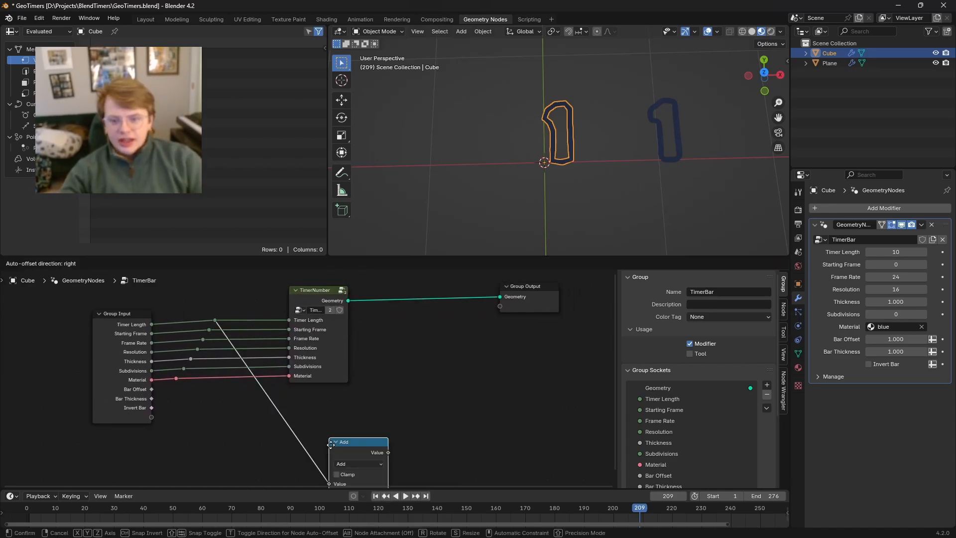
left_click(367, 401)
Step: Add a Divide math node beside the Add node, dividing Starting Frame by Frame Rate from their reroutes
middle_click_drag(217, 413, 204, 381)
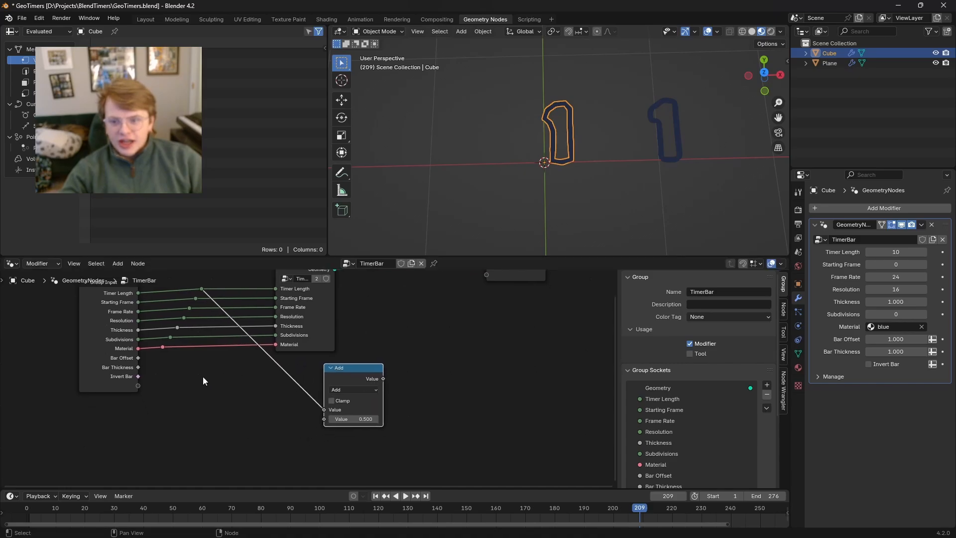
left_click_drag(195, 298, 260, 386)
type("div")
key("Return")
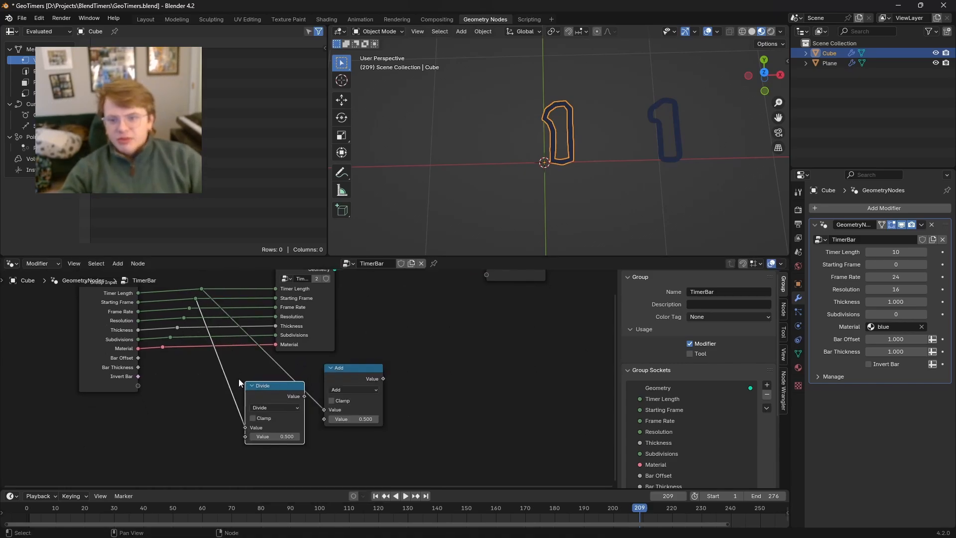
left_click_drag(189, 307, 246, 438)
key("g")
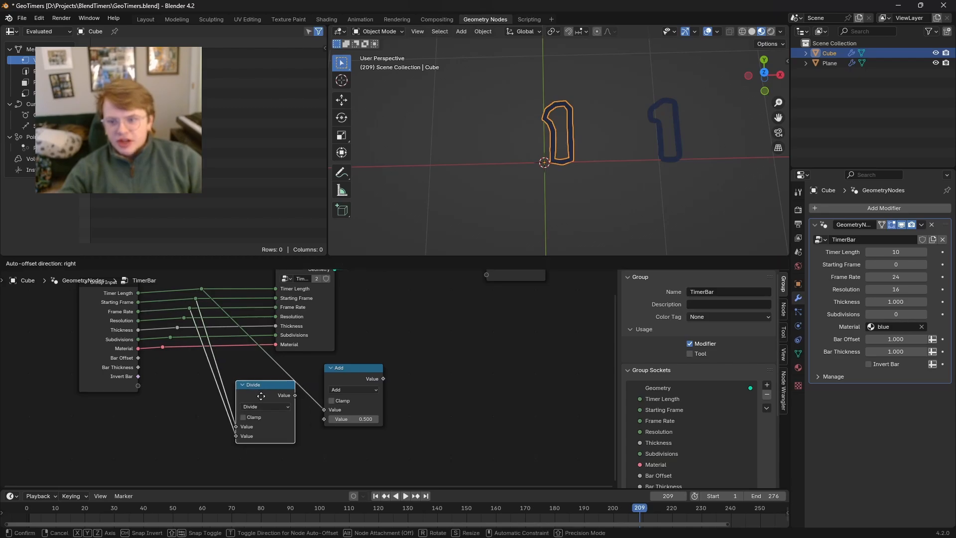
left_click(254, 397)
Step: Enclose the Divide node in a frame labelled "starting second"
key("ctrl+j")
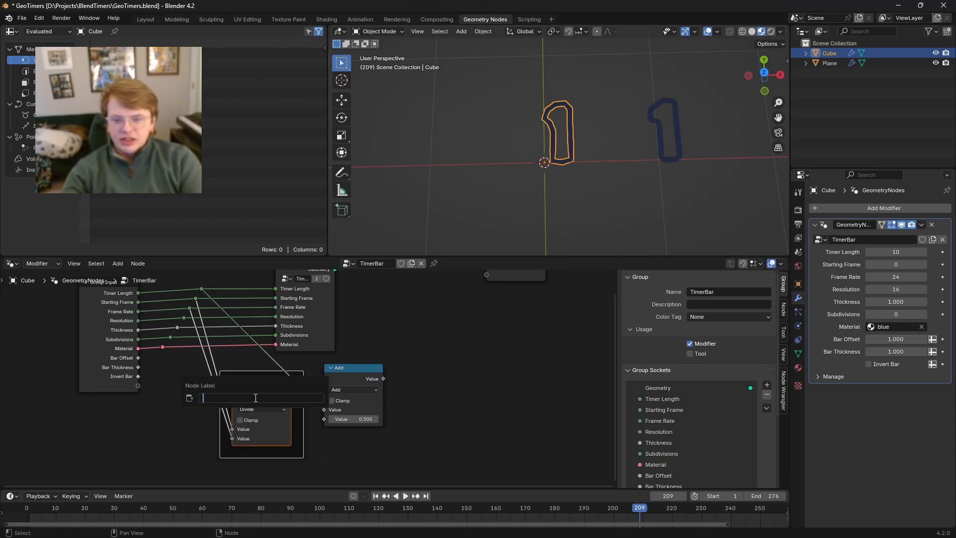
key("F2")
type("starting sec")
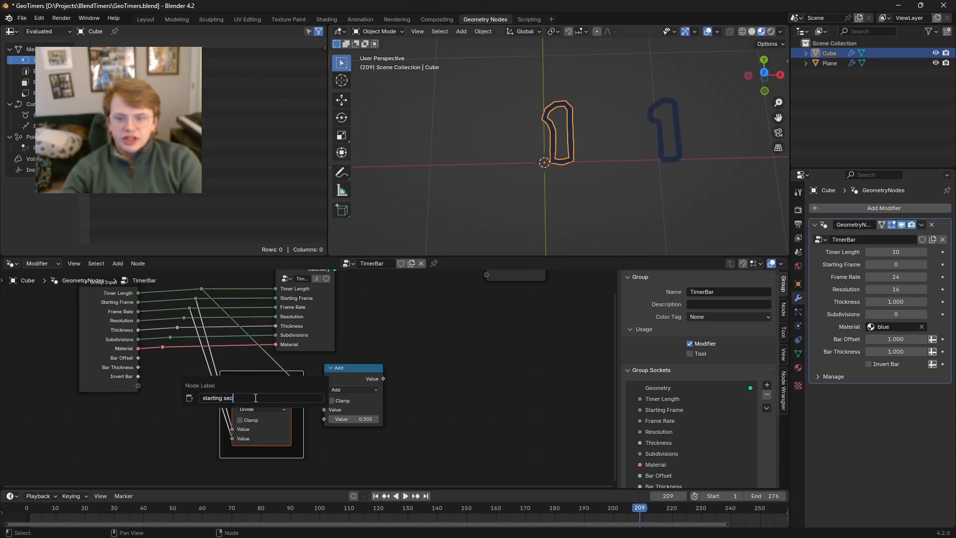
type("ond")
key("Return")
Step: Connect the Divide result to the Add node's second value and enclose the Add node in a frame labelled "max second"
left_click_drag(291, 397, 325, 419)
left_click_drag(348, 372, 360, 390)
key("F2")
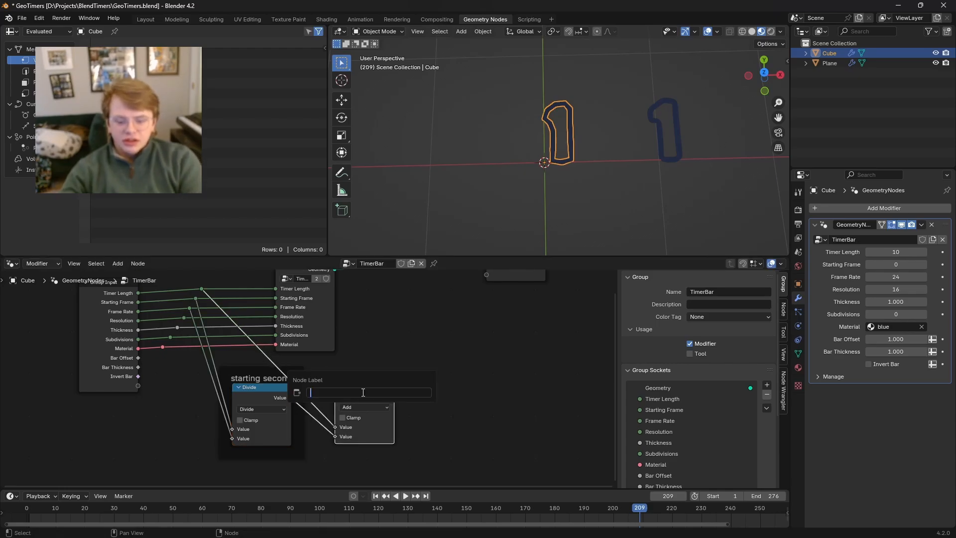
key("Escape")
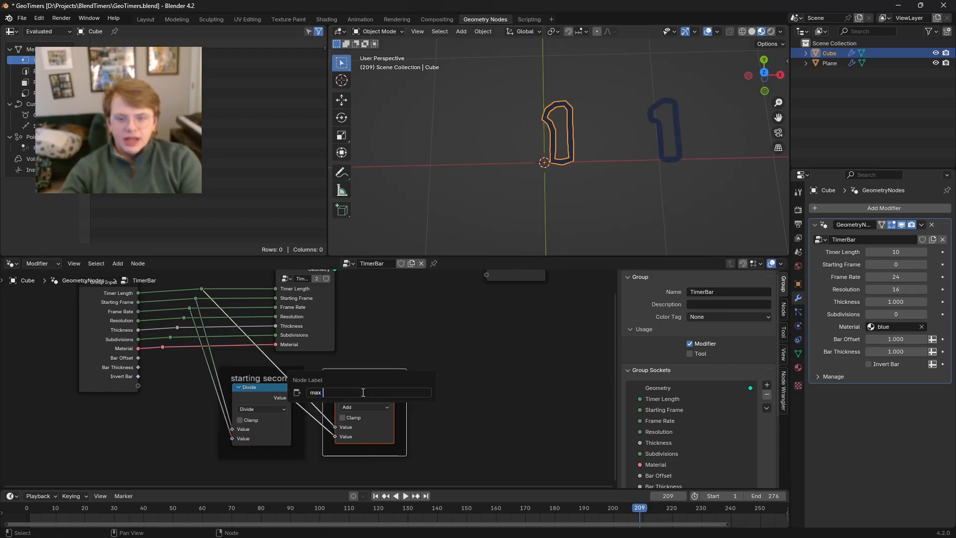
key("Return")
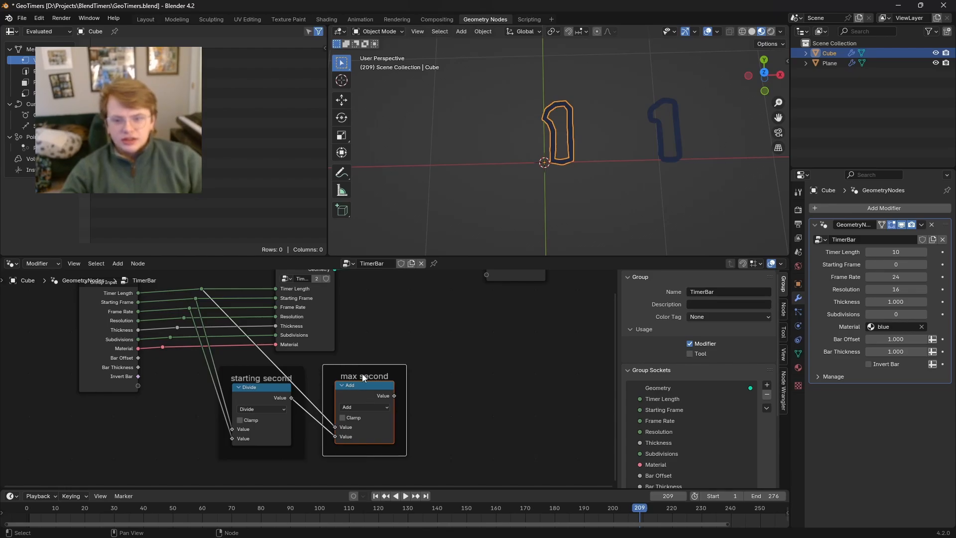
left_click(360, 377)
left_click_drag(364, 369, 357, 372)
Step: Add a Scene Time node below the starting second frame
scroll(313, 428, "down", 1)
middle_click_drag(305, 388, 236, 383)
middle_click_drag(317, 410, 329, 363)
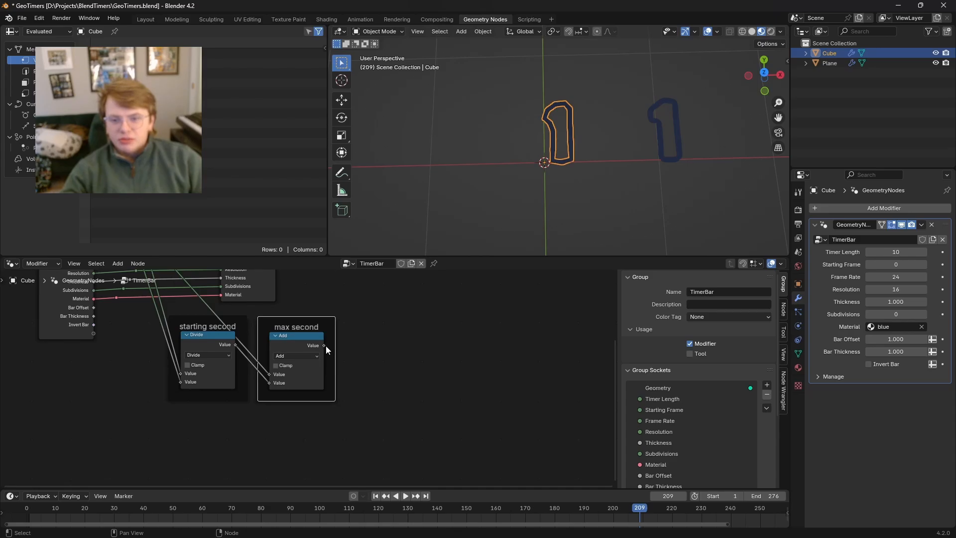
mouse_move(292, 420)
middle_mouse_down()
mouse_move(313, 403)
mouse_move(322, 423)
middle_mouse_up()
left_click(313, 402)
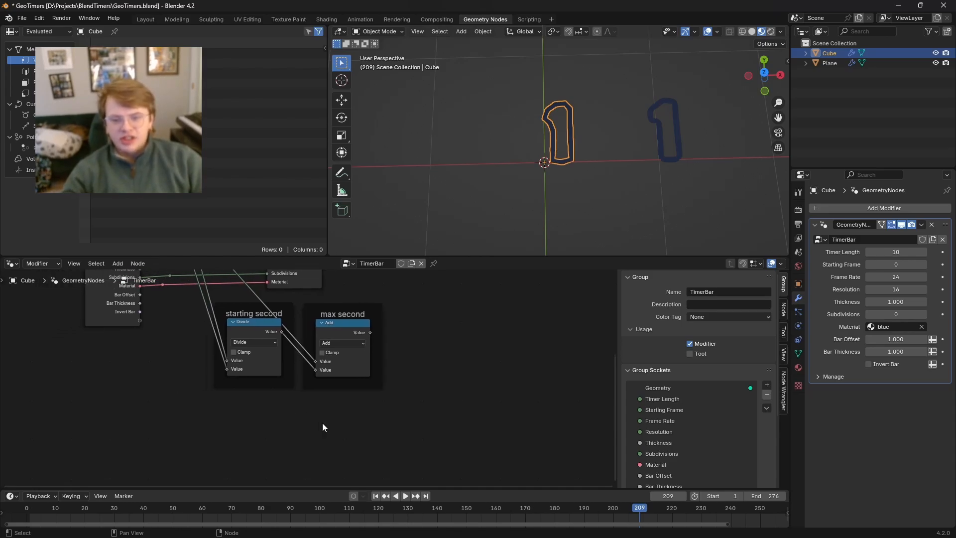
key("shift+a")
left_click(252, 322)
type("scene")
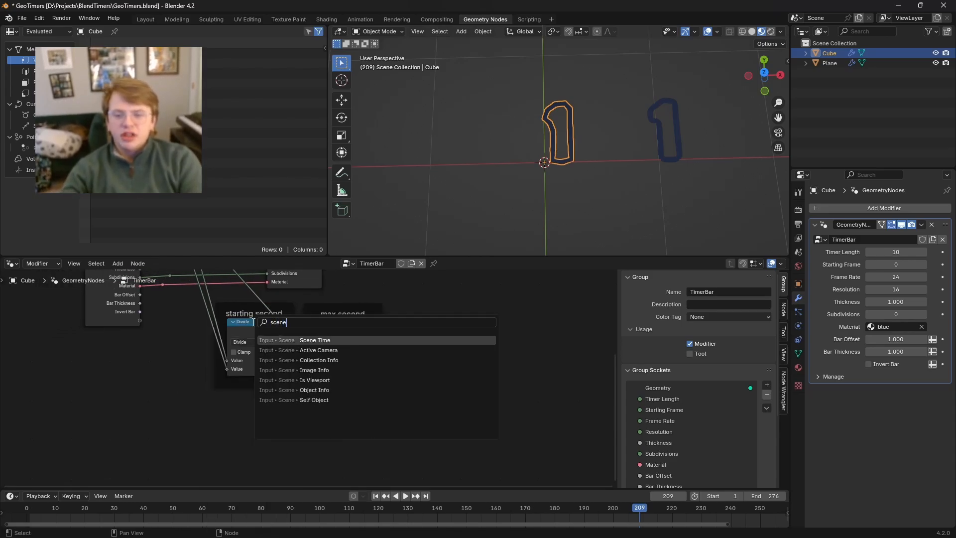
key("Return")
left_click(158, 437)
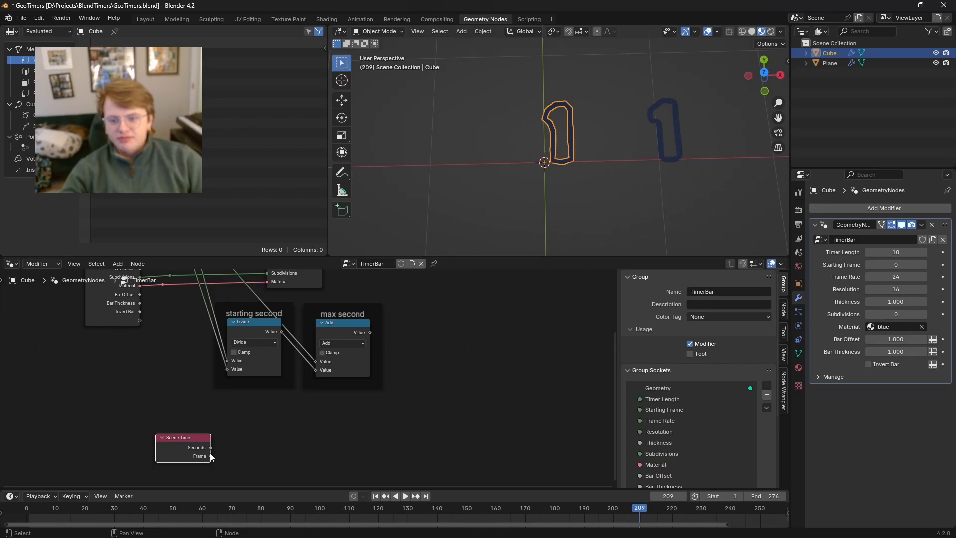
Step: Add a Divide math node with its first value fed by Scene Time's Frame output, and tidy the Scene Time node's position
left_click_drag(211, 456, 281, 440)
type("divide")
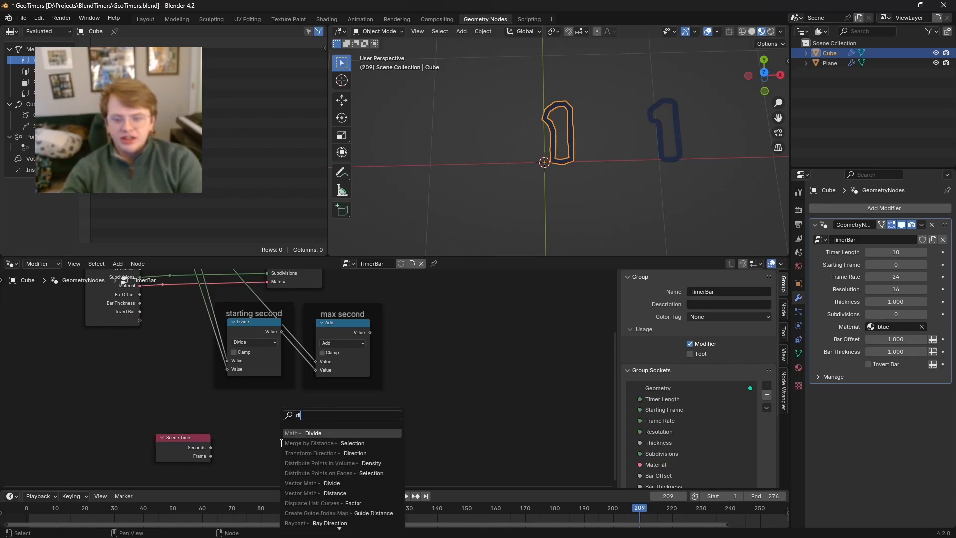
key("Return")
left_click(243, 400)
left_click_drag(295, 407, 172, 411)
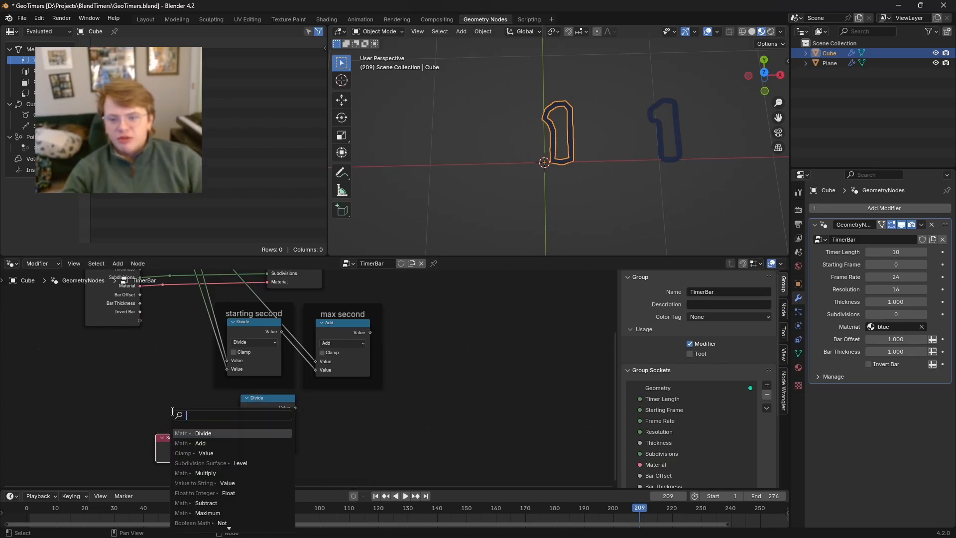
scroll(145, 396, "down", 3)
middle_click_drag(124, 402, 162, 413)
left_click_drag(211, 438, 198, 428)
Step: Connect the Frame Rate reroute to the second value of the Divide node fed by Scene Time
middle_click_drag(194, 367, 228, 376)
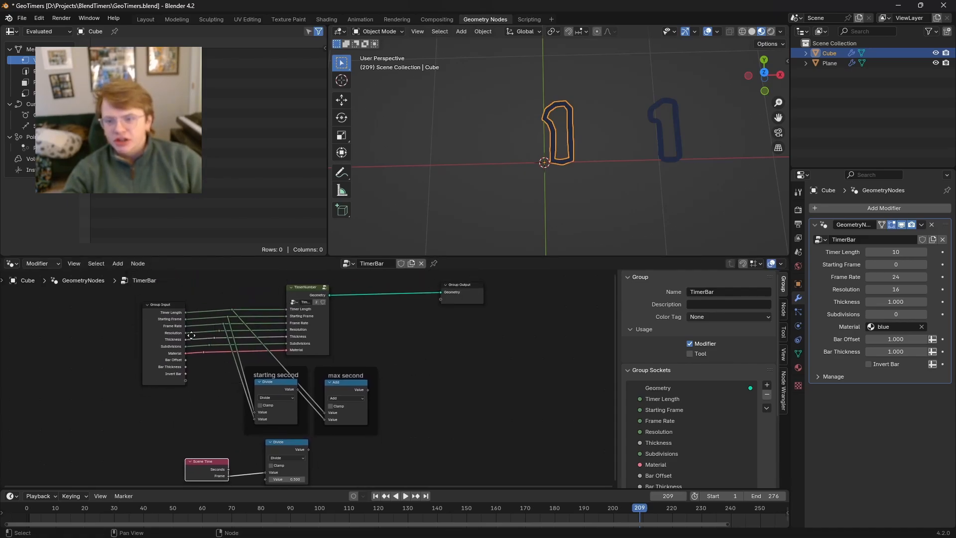
middle_click_drag(191, 335, 216, 312)
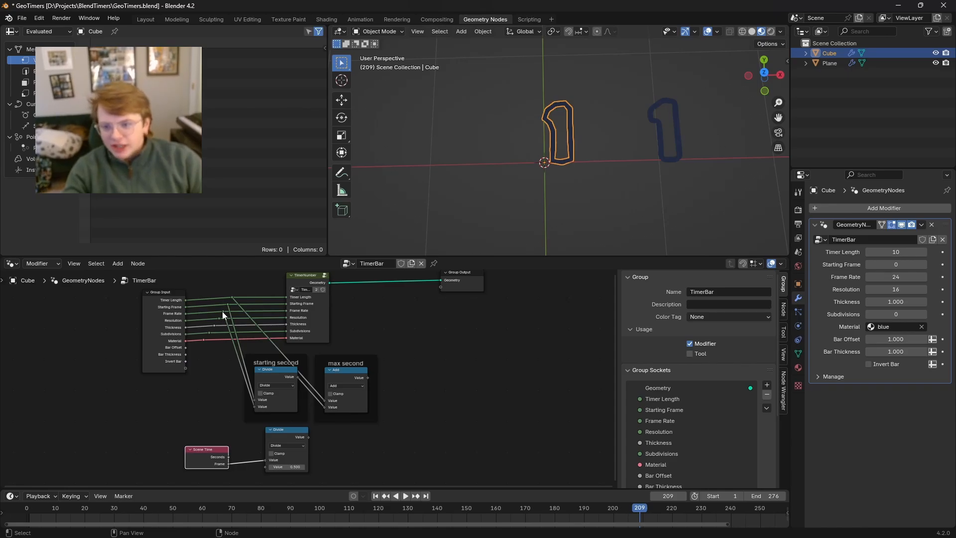
left_click_drag(222, 312, 264, 457)
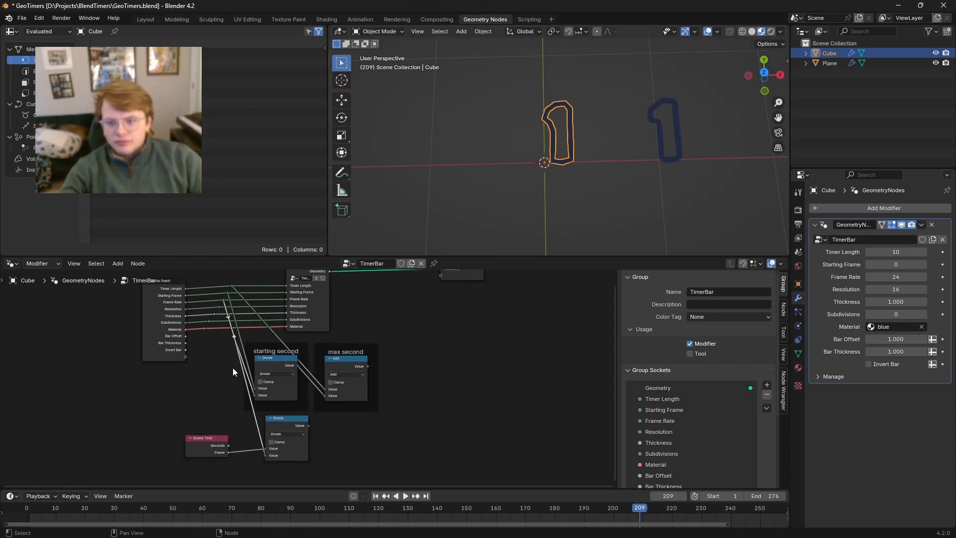
Step: Reposition the Frame Rate reroute and Scene Time node, and enclose Scene Time and its Divide node in a frame labelled "current second"
key("g")
left_click(234, 427)
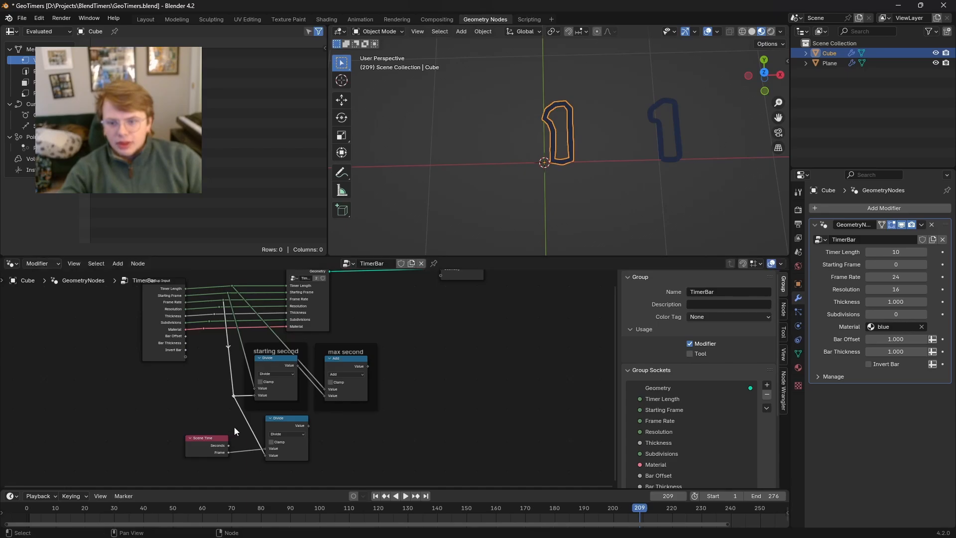
left_click_drag(215, 445, 242, 434)
middle_click_drag(317, 459, 315, 445)
left_click_drag(315, 447, 217, 409)
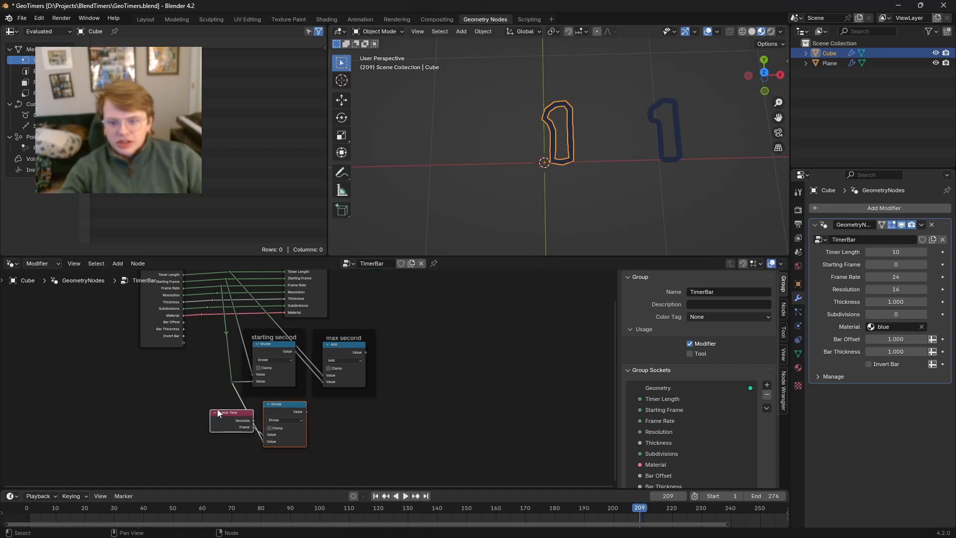
key("ctrl+j")
key("F2")
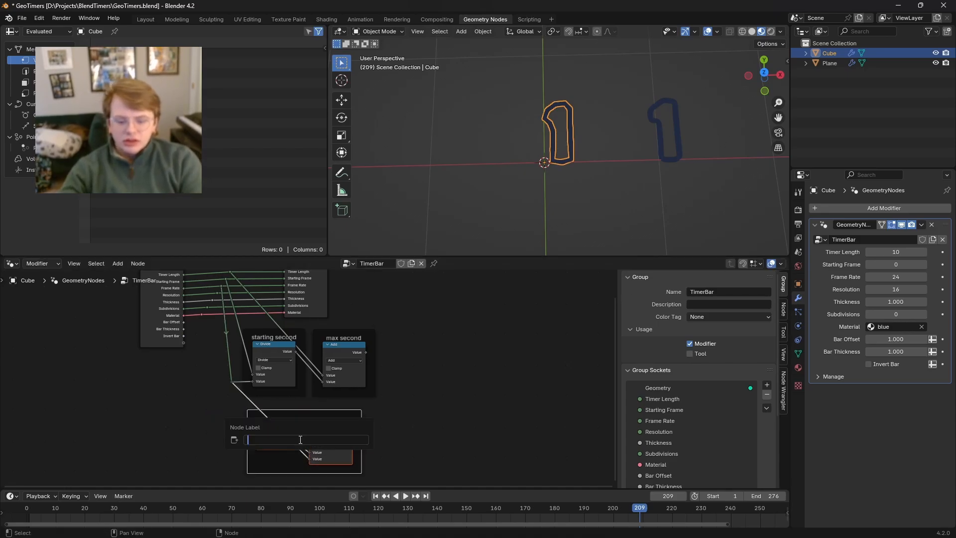
type("current second")
key("Return")
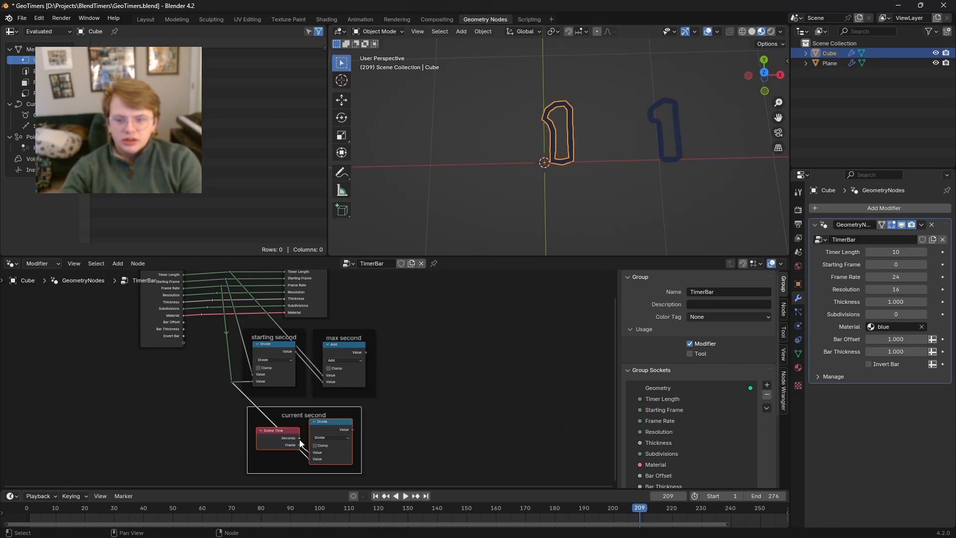
Step: Add a reroute on the Frame Rate link to the current second Divide node and align it vertically with the existing reroutes
left_click(231, 384)
key("g")
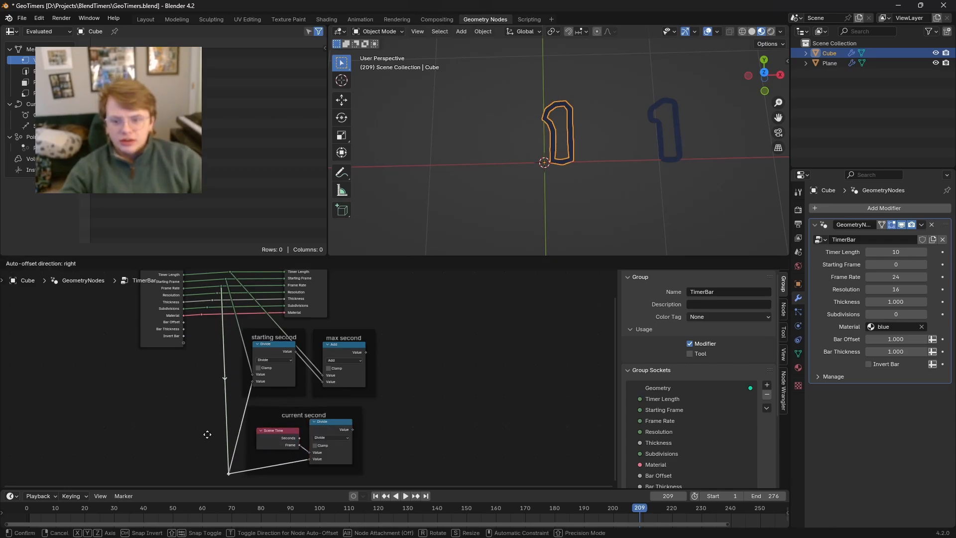
left_click(199, 352)
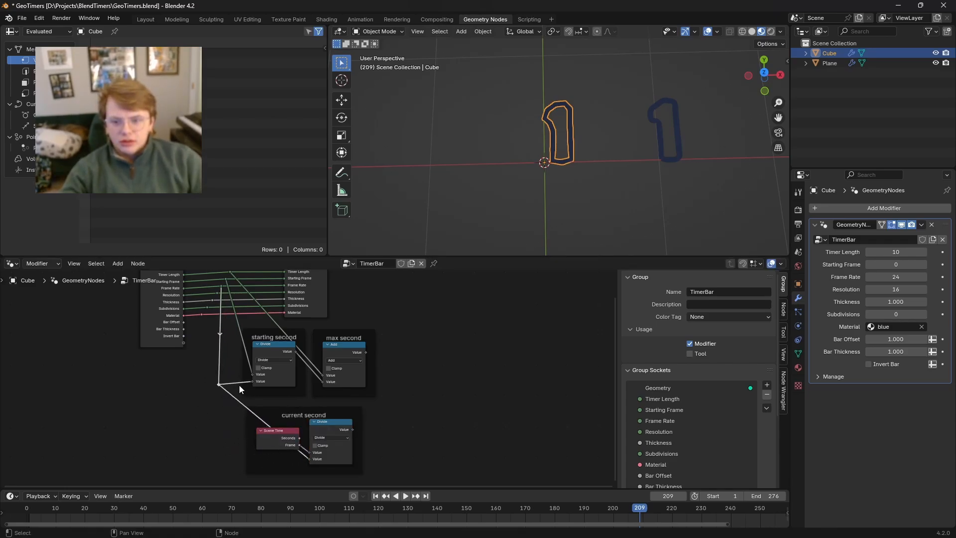
right_click_drag(239, 387, 224, 409, "shift")
key("g")
left_click(214, 457)
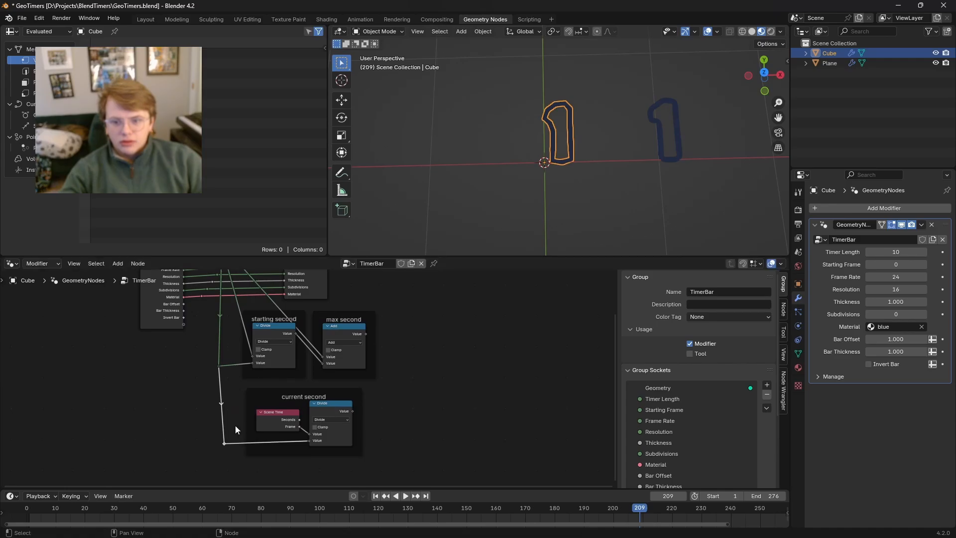
middle_click_drag(296, 398, 214, 401)
scroll(214, 402, "up", 1)
left_click_drag(225, 396, 230, 395)
left_click_drag(107, 354, 142, 381)
key("g")
left_click(147, 380)
middle_click_drag(339, 373, 329, 380)
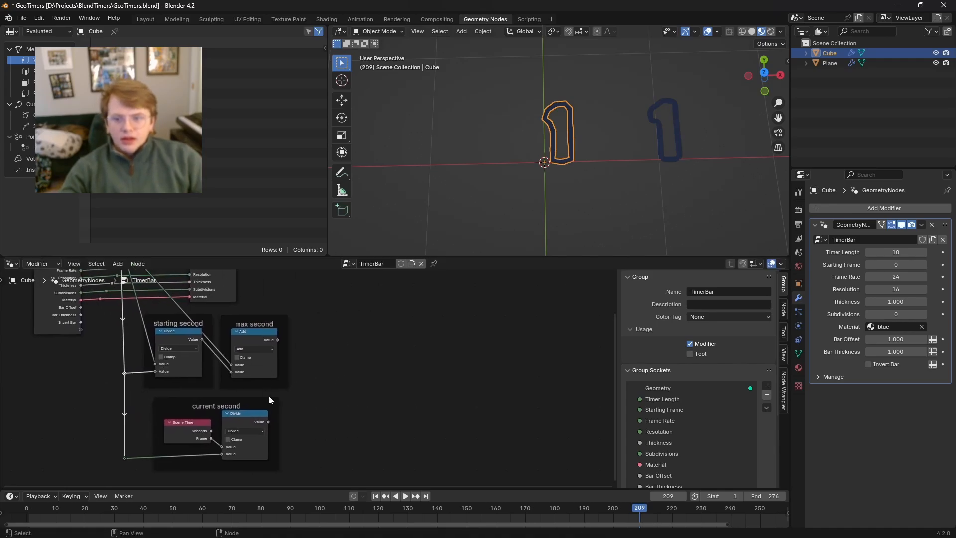
Step: Add a Subtract math node that takes the max second result minus the current second result
left_click_drag(282, 339, 328, 360)
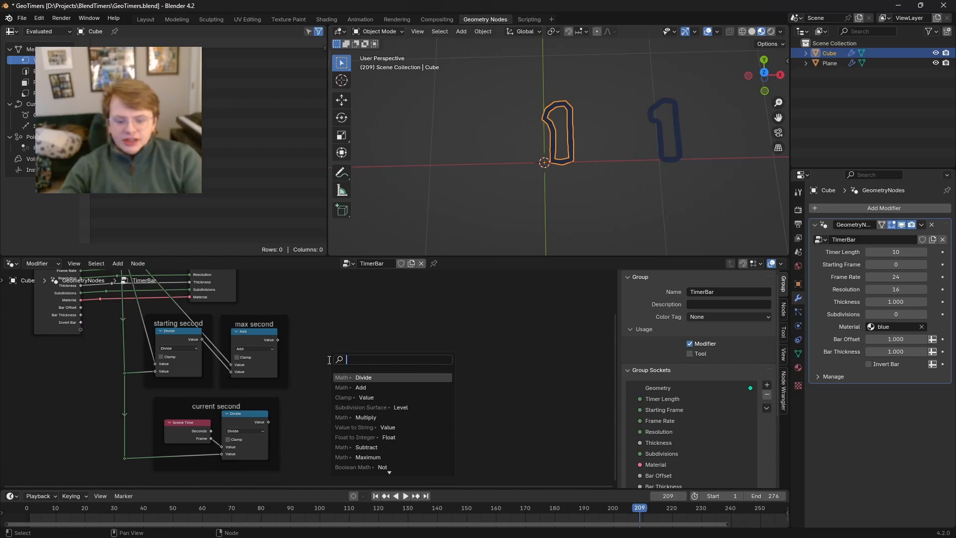
type("sub")
key("Return")
left_click(328, 360)
left_click_drag(269, 422, 329, 396)
left_click_drag(350, 363, 333, 375)
Step: Enclose the Subtract node in a frame labelled "timer value"
key("ctrl+j")
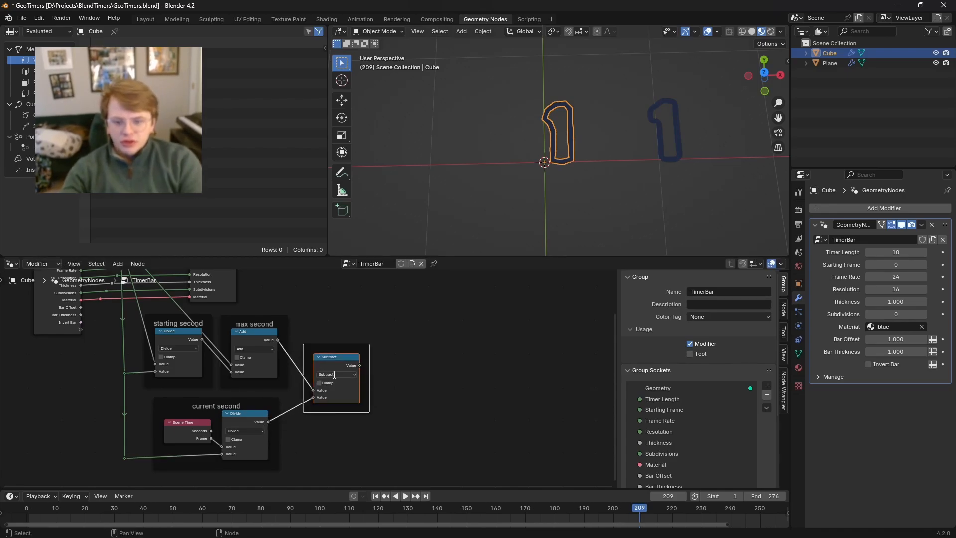
key("F2")
type("timer value")
key("Return")
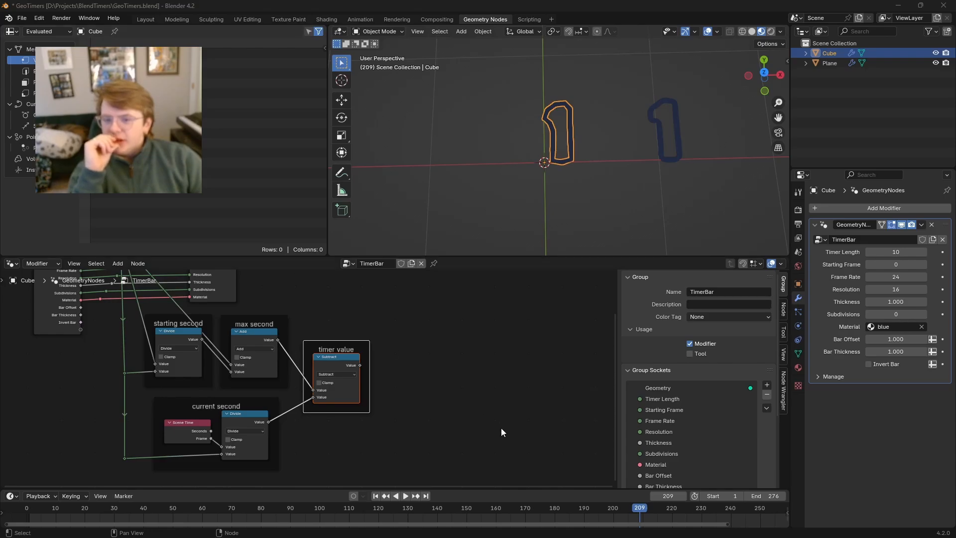
Step: Delete the timer value frame together with its Subtract node
left_click(473, 421)
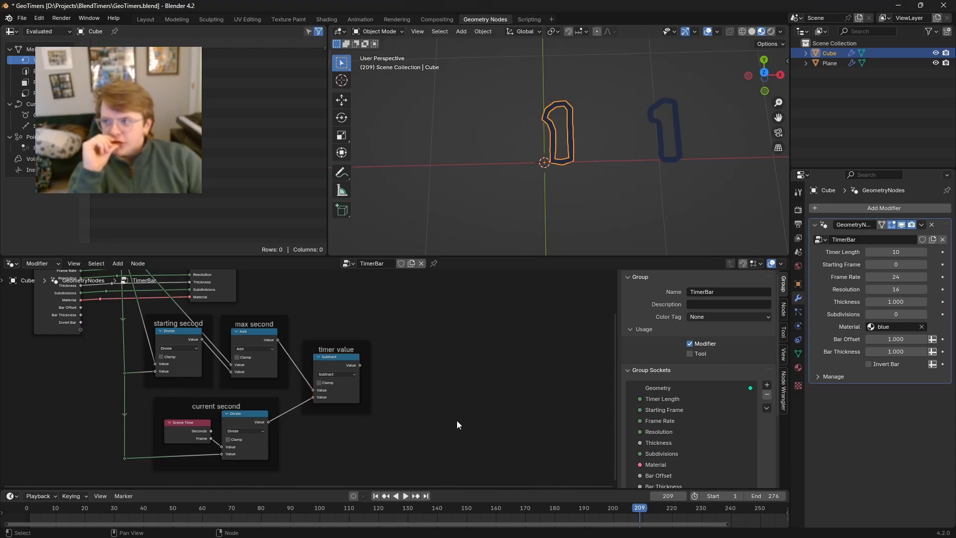
left_click_drag(419, 431, 304, 324)
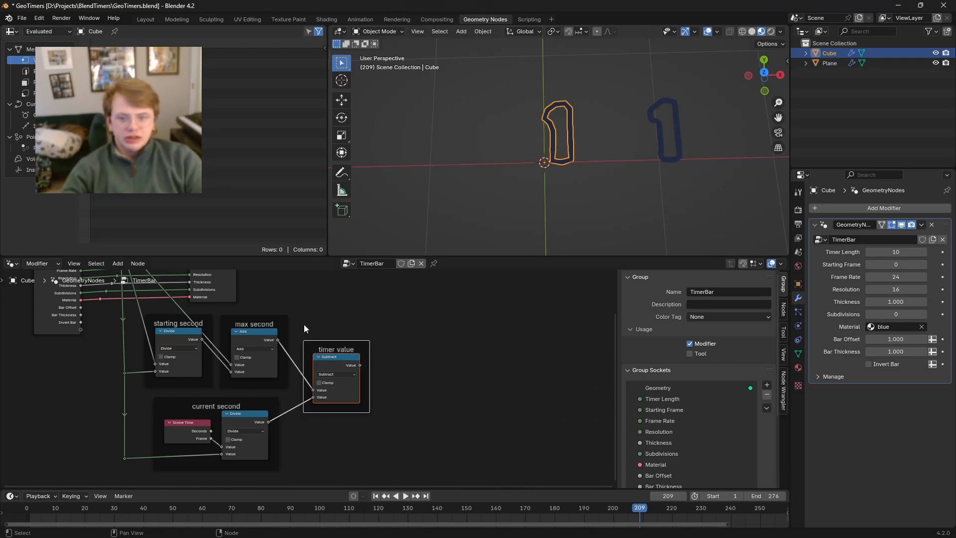
key("Delete")
Step: Move the Group Output node farther away and insert a Join Geometry node between TimerNumber and Group Output, lined up with them
scroll(394, 362, "down", 2)
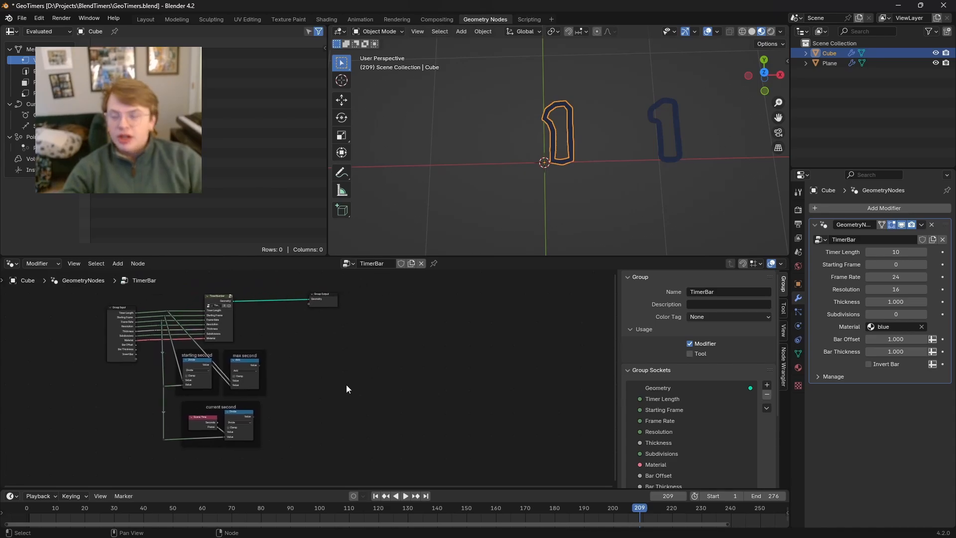
middle_click_drag(321, 300, 316, 305)
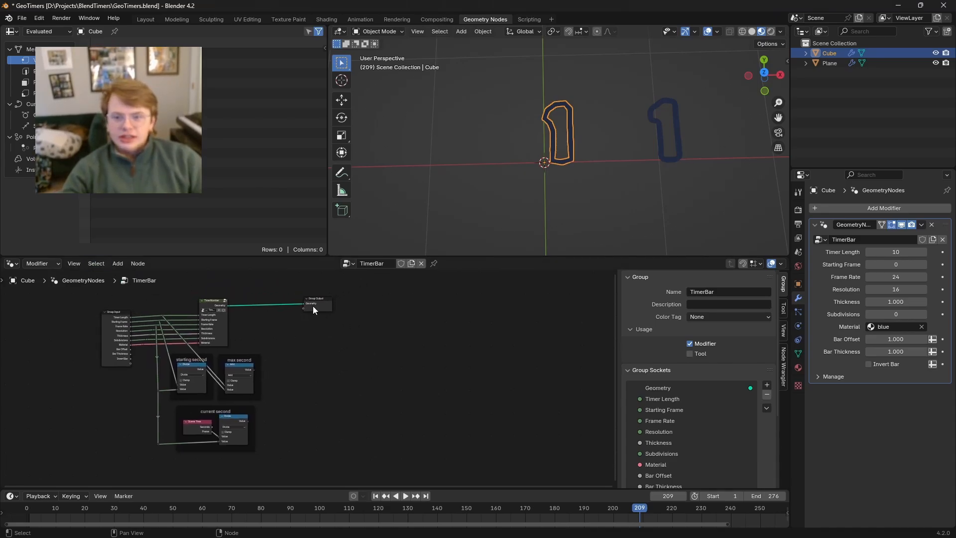
left_click_drag(315, 305, 453, 302)
left_click(336, 375)
key("shift+a")
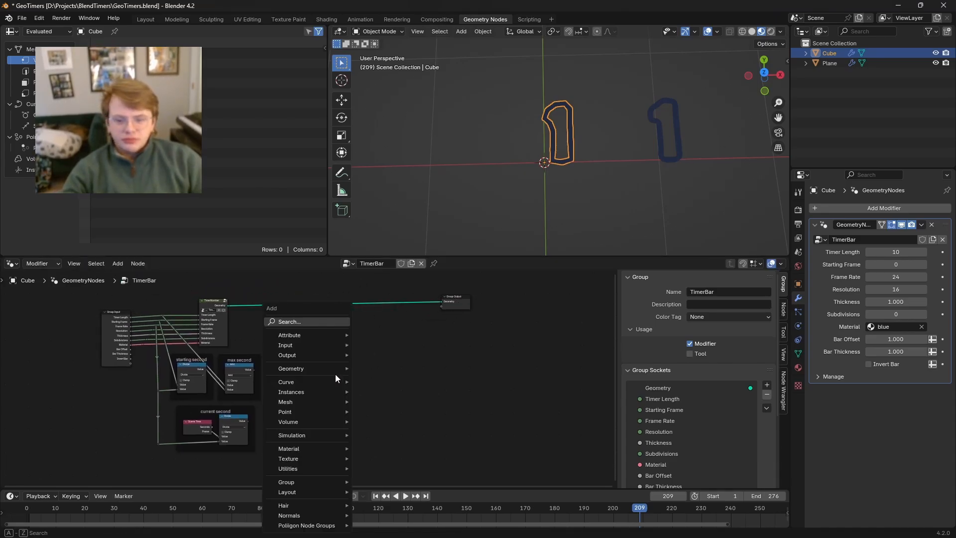
type("joi")
key("Return")
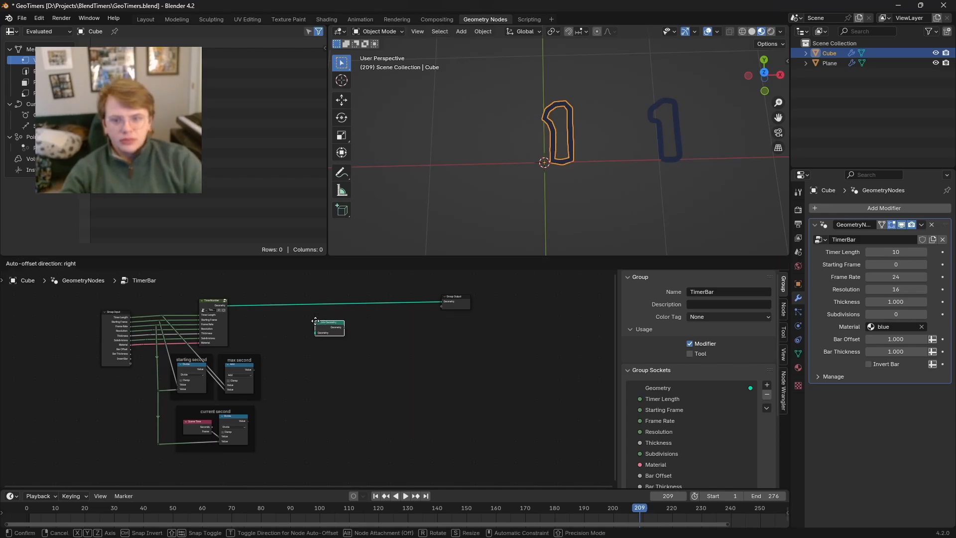
left_click(379, 323)
scroll(220, 314, "up", 3)
left_click_drag(190, 293, 481, 289)
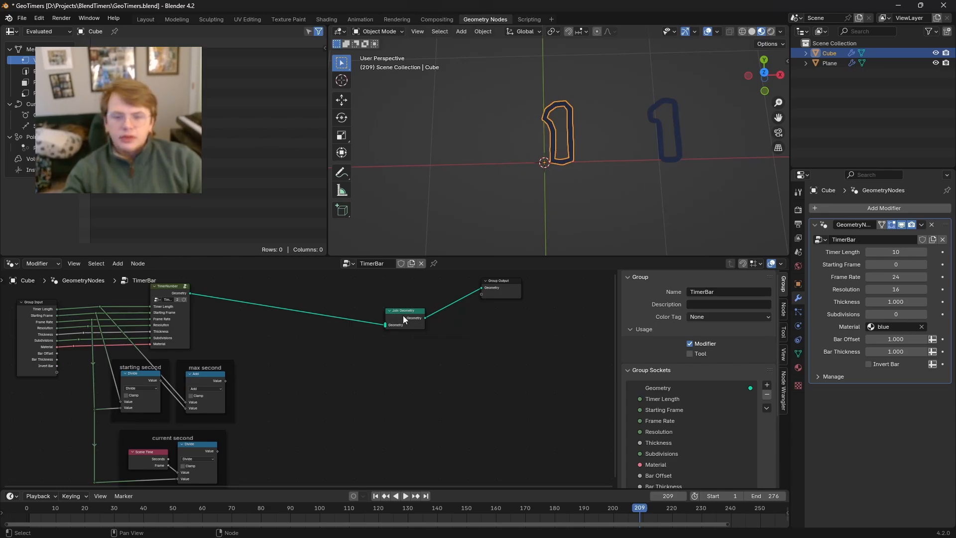
left_click_drag(402, 315, 422, 297)
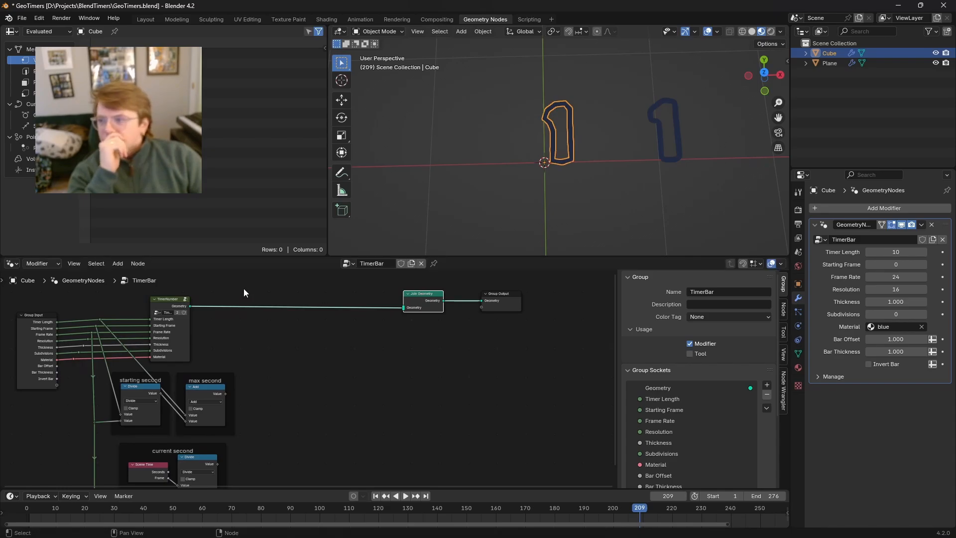
Step: Add an Arc curve node below the geometry link and connect its Curve output to Join Geometry
middle_click_drag(349, 361, 380, 368)
scroll(438, 348, "up", 1)
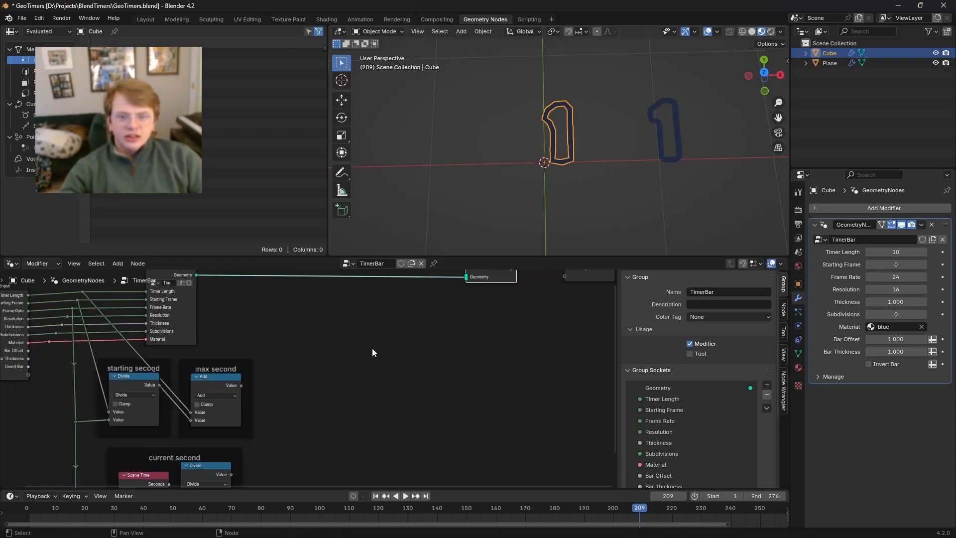
key("shift+a")
left_click(347, 321)
type("arc")
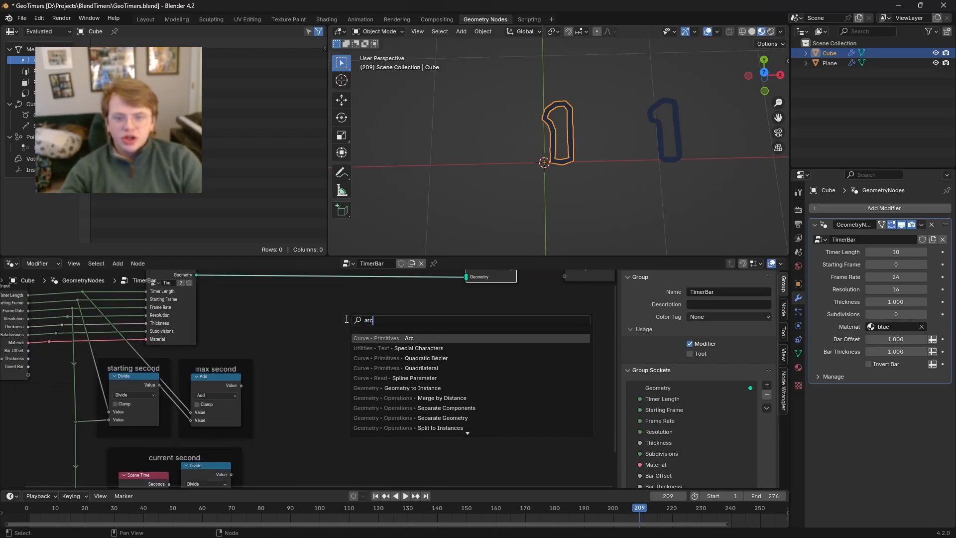
key("Return")
left_click(346, 318)
middle_click_drag(395, 316, 372, 348)
scroll(371, 351, "down", 1)
left_click_drag(368, 365, 431, 315)
Step: Move Join Geometry and Group Output farther from the Arc node, and shift the Arc node toward them
middle_click_drag(466, 334, 409, 333)
left_click_drag(540, 366, 364, 300)
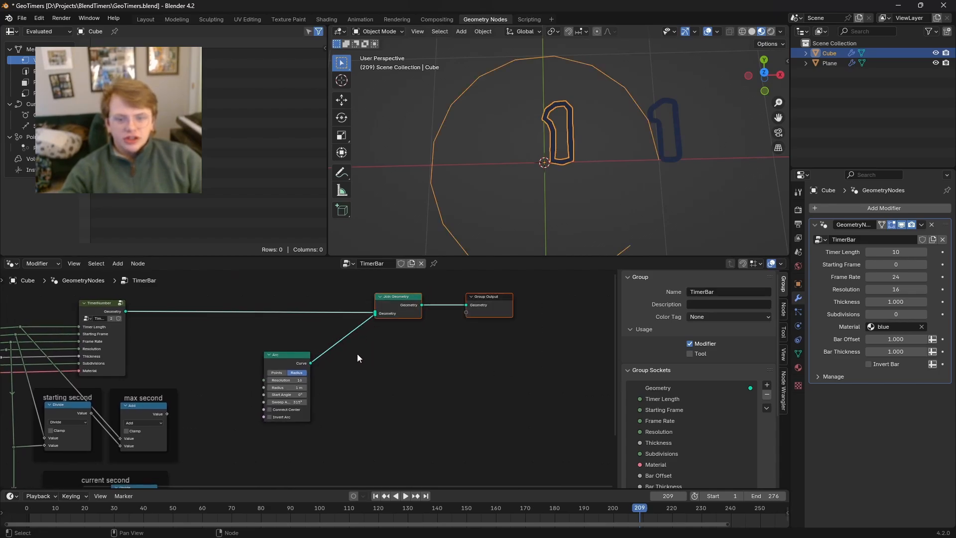
key("g")
left_click(468, 354)
scroll(278, 359, "up", 3)
middle_click_drag(279, 359, 345, 334)
left_click_drag(345, 334, 383, 332)
middle_click_drag(455, 387, 369, 393)
Step: Test different sweep angles on the Arc node and set its Sweep Angle to 0°
scroll(369, 394, "up", 1)
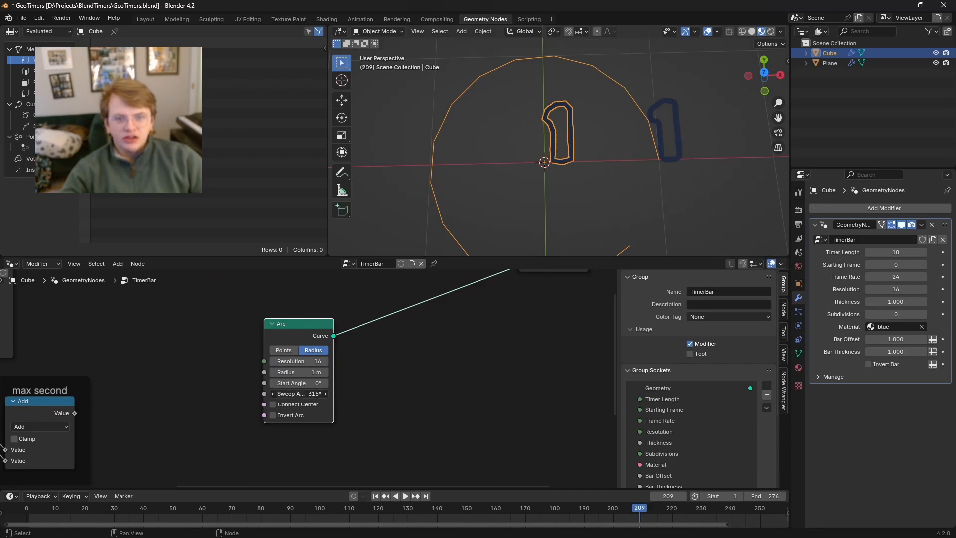
left_click_drag(299, 393, 254, 393)
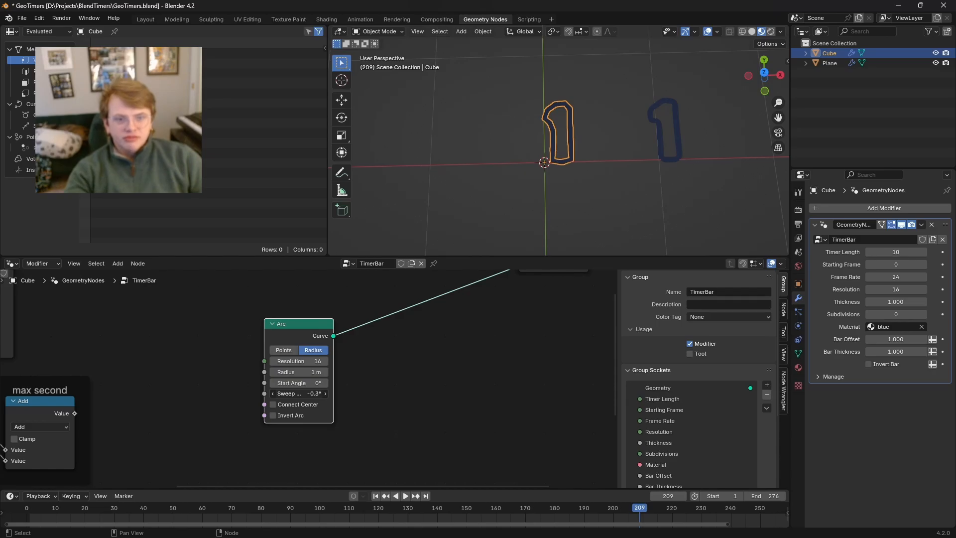
left_click_drag(298, 393, 149, 394)
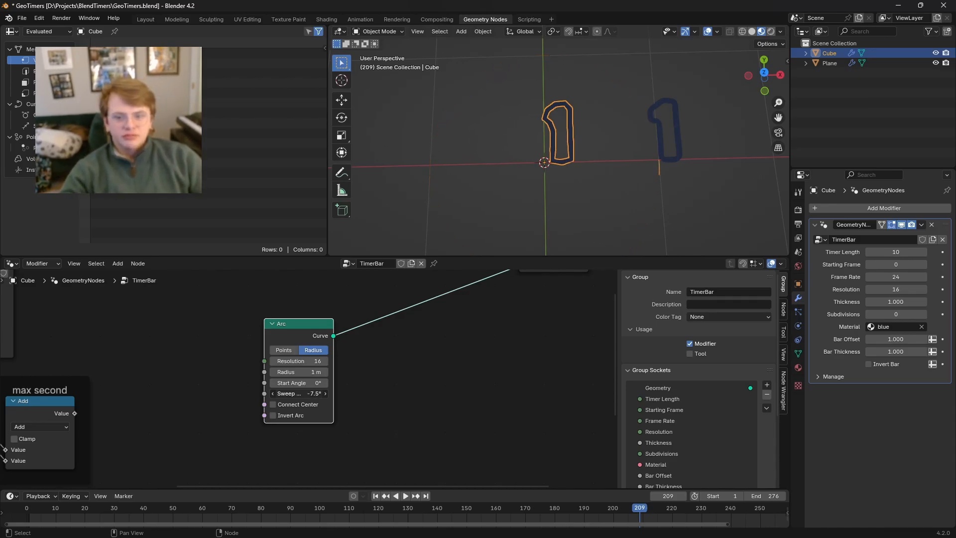
left_click(311, 394)
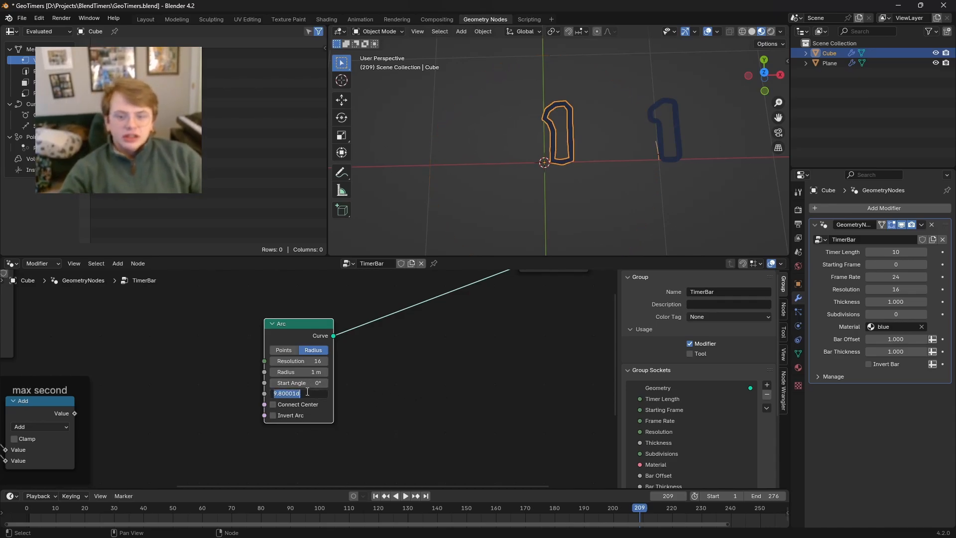
type("0")
key("Return")
Step: Move the Arc node closer to Join Geometry and connect the Resolution reroute to the Arc's Resolution input
scroll(299, 378, "down", 2)
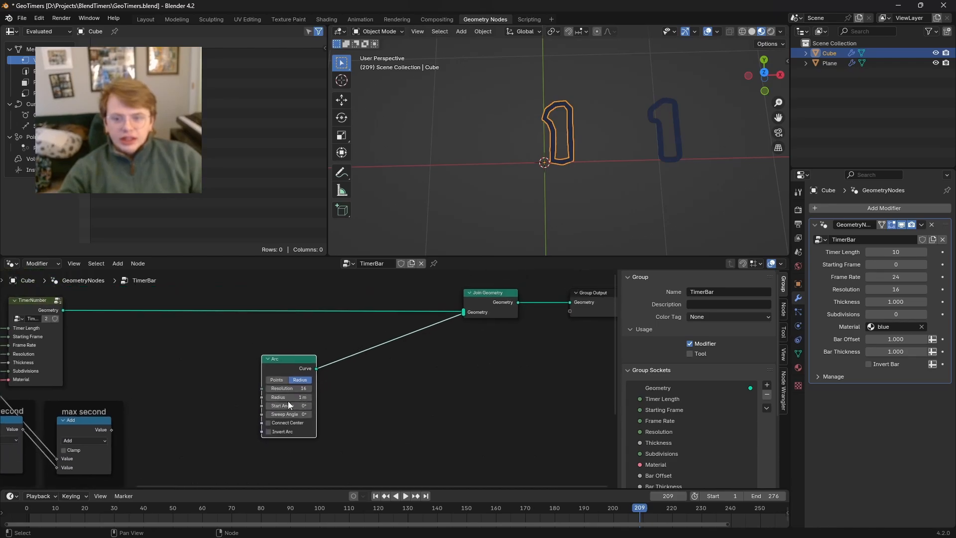
left_click_drag(286, 357, 369, 339)
middle_click_drag(202, 359, 377, 349)
scroll(377, 349, "up", 1)
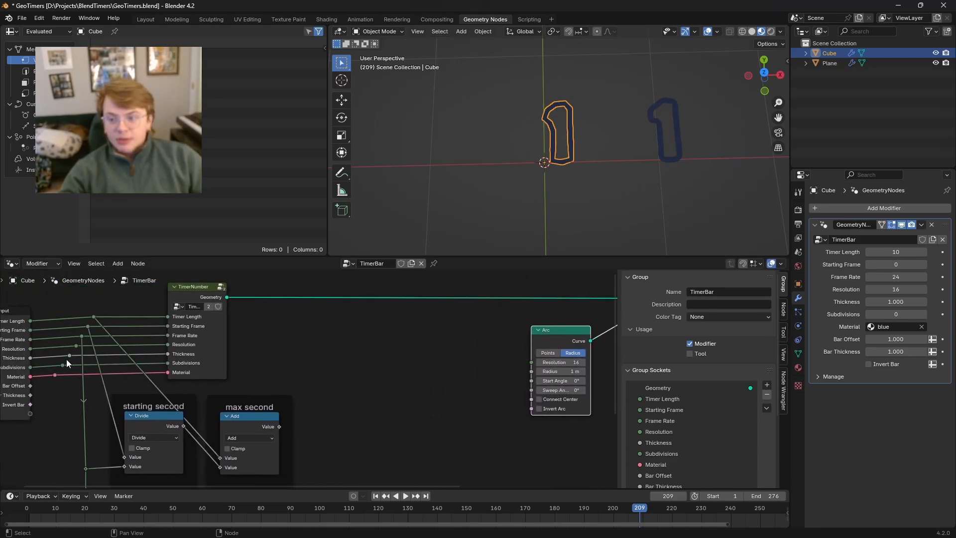
left_click_drag(75, 346, 531, 362)
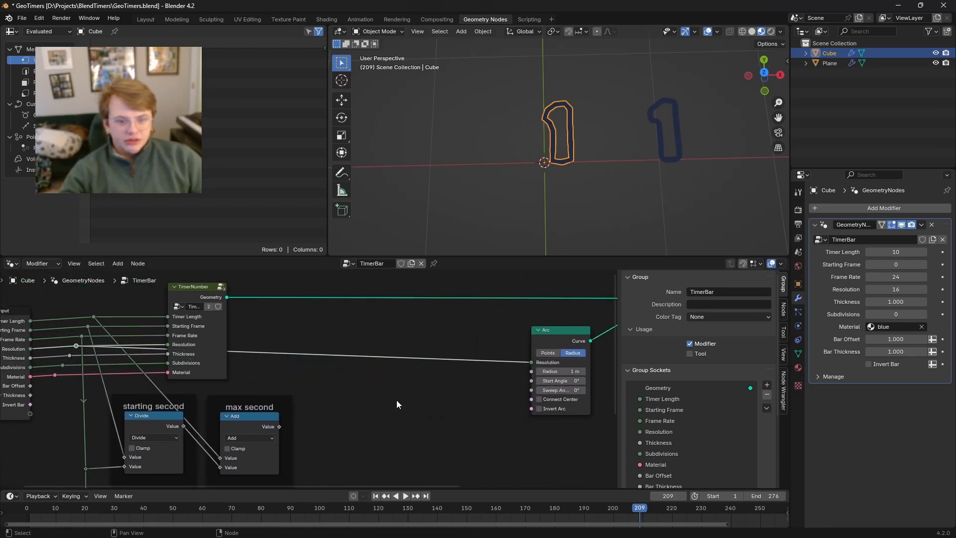
Step: Set the Arc's Sweep Angle to 140°, try a Radius of 0.8 m and return the Radius to 1 m
mouse_move(504, 373)
middle_mouse_down()
mouse_move(527, 363)
mouse_move(501, 363)
middle_mouse_up()
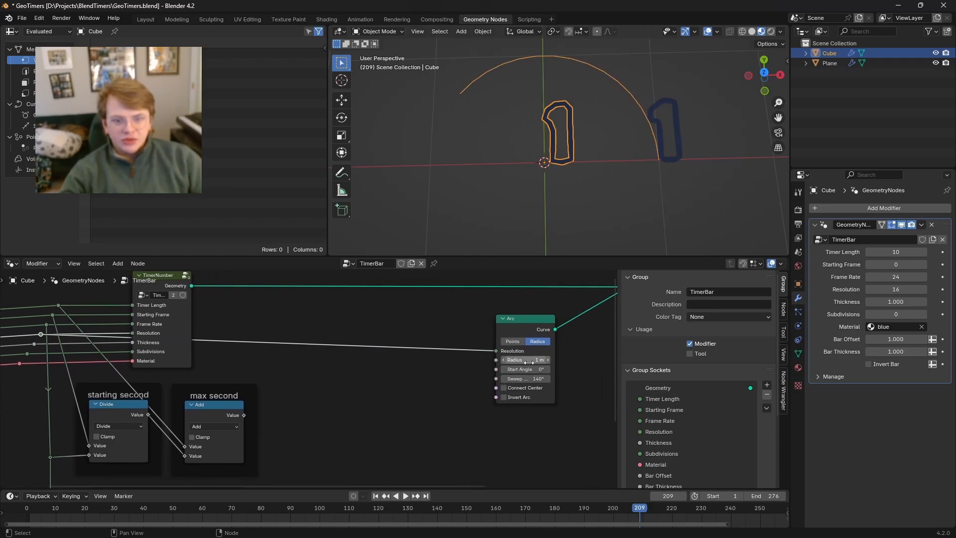
mouse_move(523, 359)
left_mouse_down()
mouse_move(552, 359)
mouse_move(518, 359)
left_mouse_up()
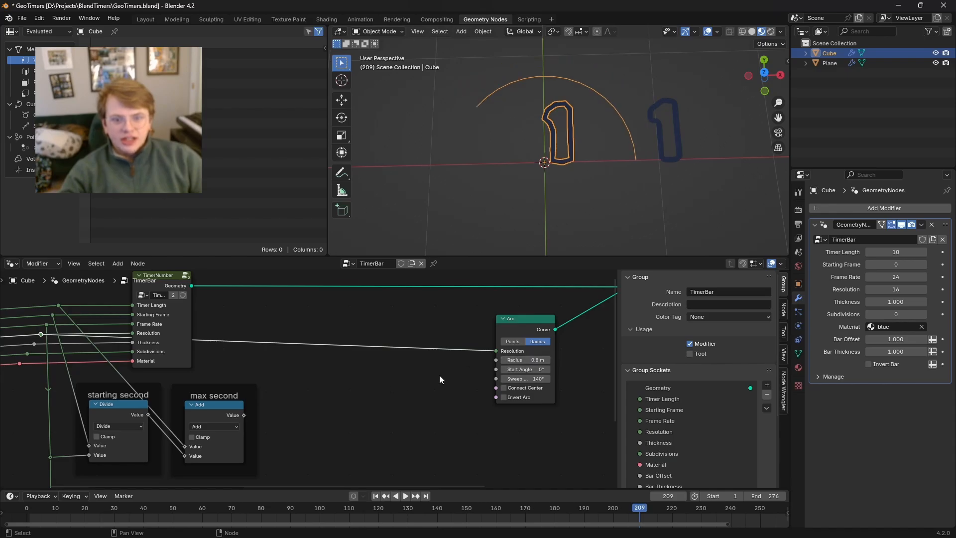
middle_click_drag(282, 387, 336, 384)
mouse_move(552, 362)
left_mouse_down()
mouse_move(530, 362)
mouse_move(558, 362)
left_mouse_up()
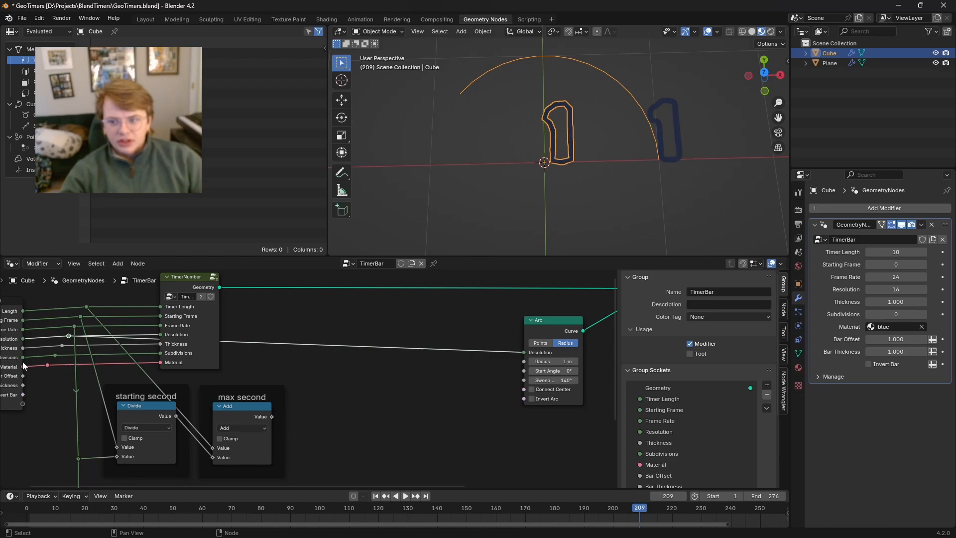
Step: Connect the Group Input's Bar Offset to the Arc's Radius and test it by varying the modifier's Bar Offset value
left_click_drag(23, 375, 524, 361)
mouse_move(894, 339)
left_mouse_down()
mouse_move(881, 339)
mouse_move(898, 339)
left_mouse_up()
middle_click_drag(527, 405, 432, 400)
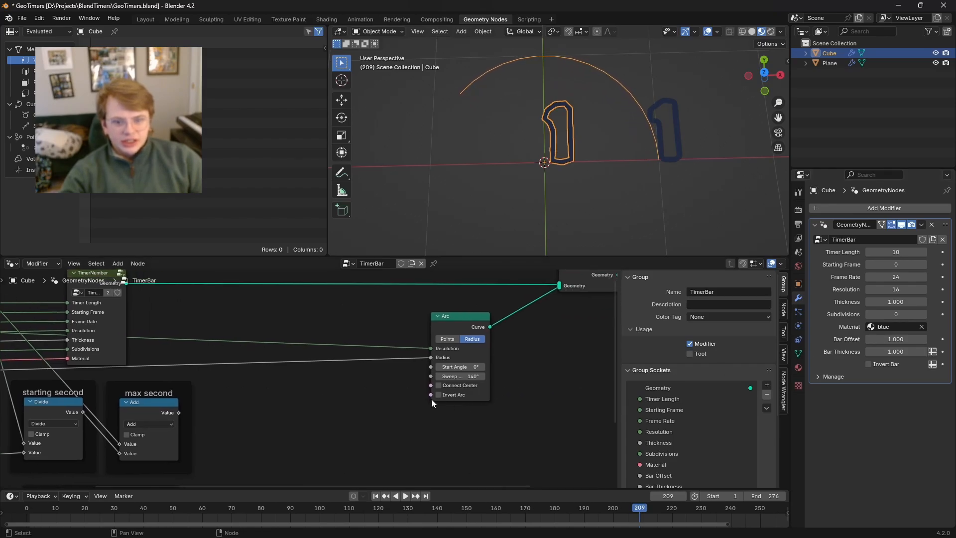
Step: Move Join Geometry and Group Output away from the Arc node to free space, and adjust the Arc node's position
left_click_drag(459, 319, 448, 324)
scroll(524, 364, "down", 3)
middle_click_drag(524, 362, 414, 384)
left_click_drag(393, 287, 535, 342)
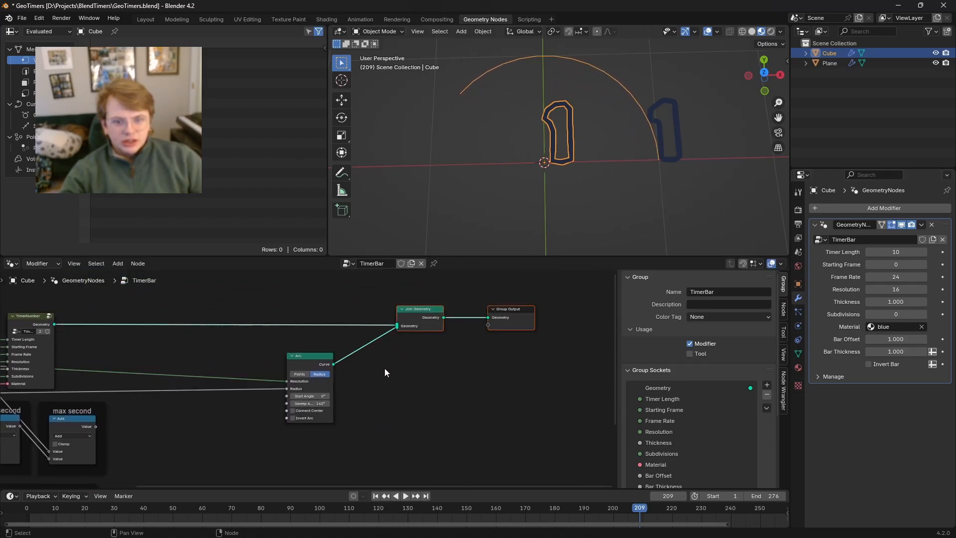
key("g")
left_click(468, 374)
left_click(450, 386)
left_click_drag(301, 361, 320, 360)
left_click(224, 423)
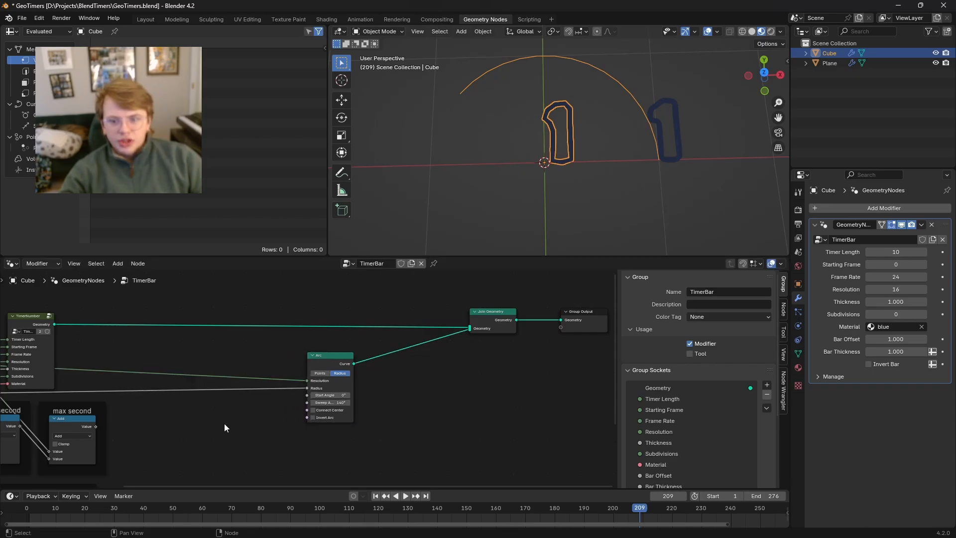
Step: Lower the Arc node's Sweep Angle to 10.1° to test how it shortens the arc
scroll(251, 420, "up", 2)
middle_click_drag(224, 423, 256, 399)
middle_click_drag(126, 428, 164, 389)
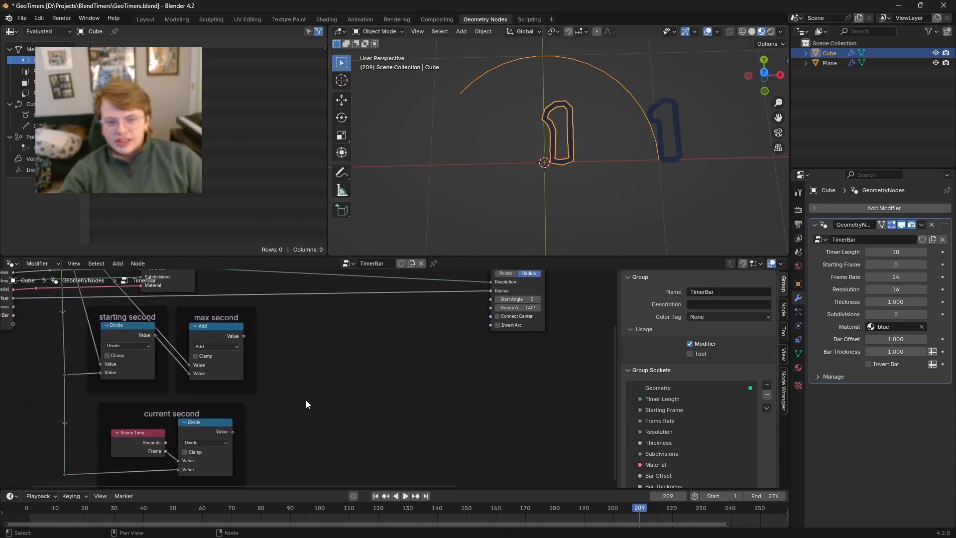
middle_click_drag(305, 400, 275, 403)
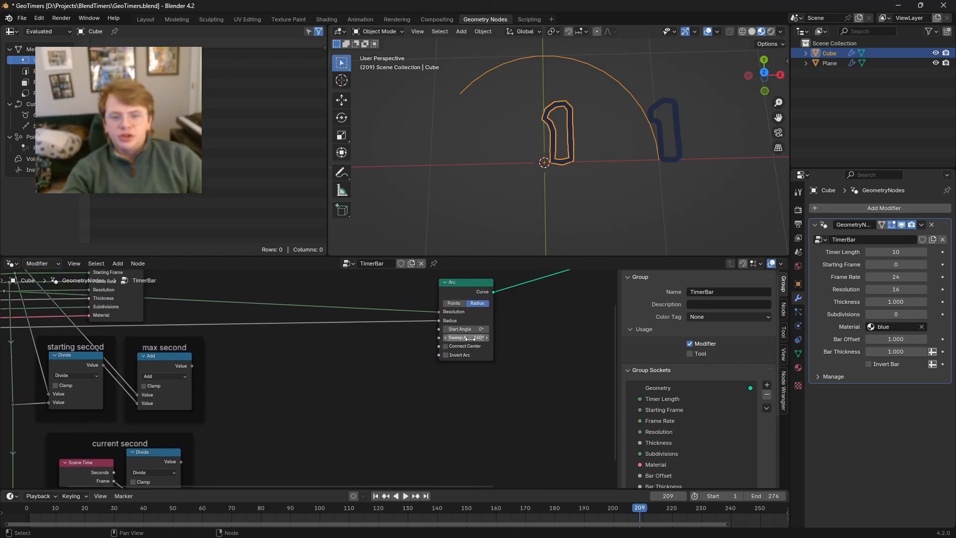
left_click_drag(466, 338, 440, 338)
Step: Add a Map Range node in the free space beside the max second frame
middle_click_drag(256, 403, 289, 386)
key("shift+a")
left_click(274, 320)
type("map range")
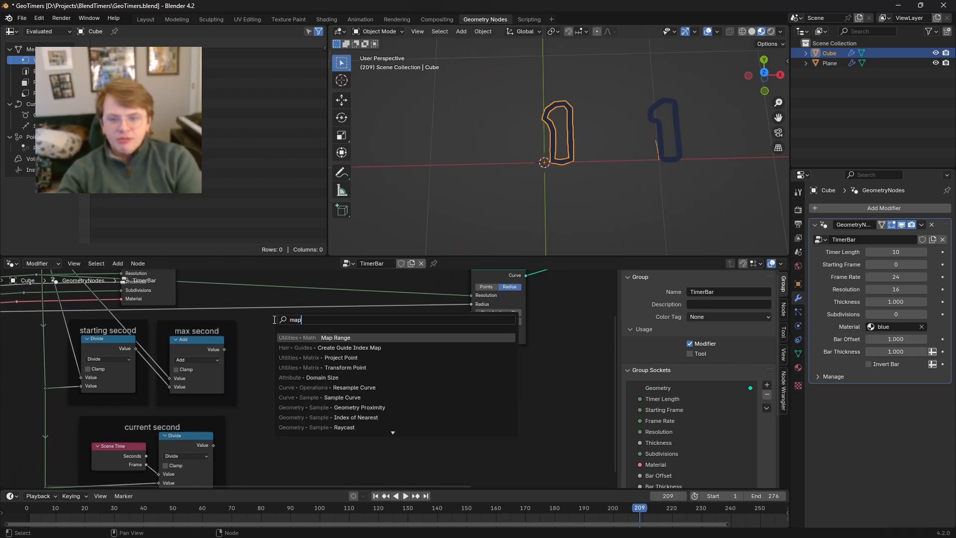
key("Return")
left_click(293, 342)
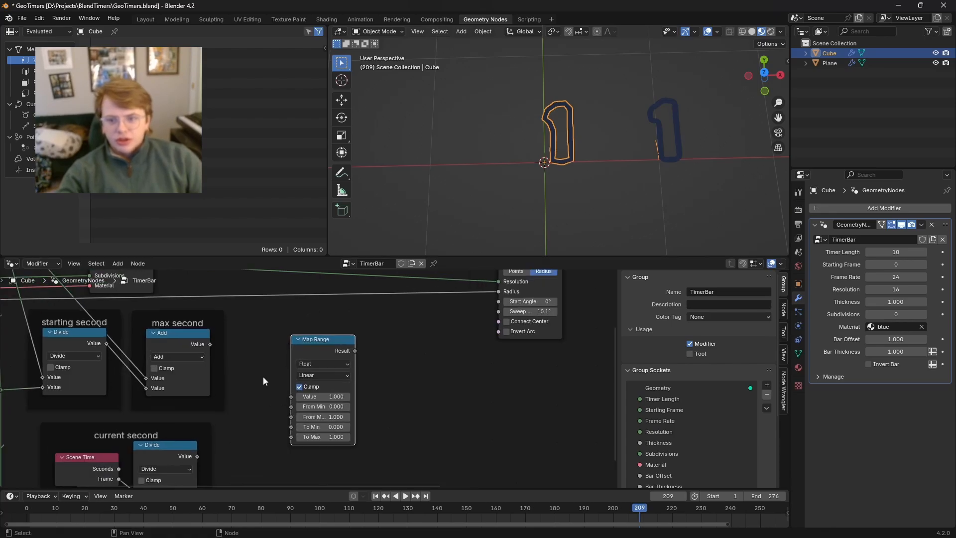
Step: Connect the current second Divide to the Map Range's Value and the max second Add to its From Max, and adjust the node's position
scroll(264, 337, "up", 1)
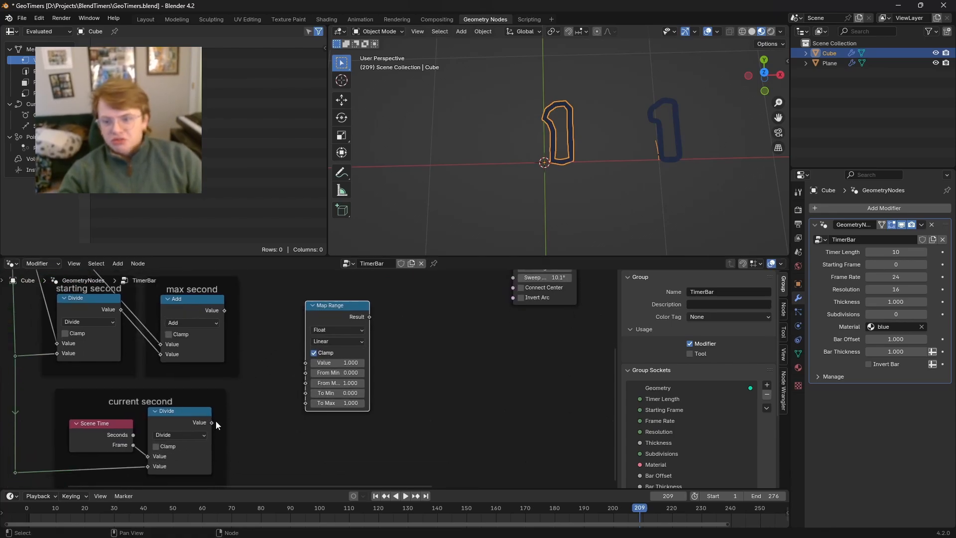
left_click_drag(212, 423, 289, 362)
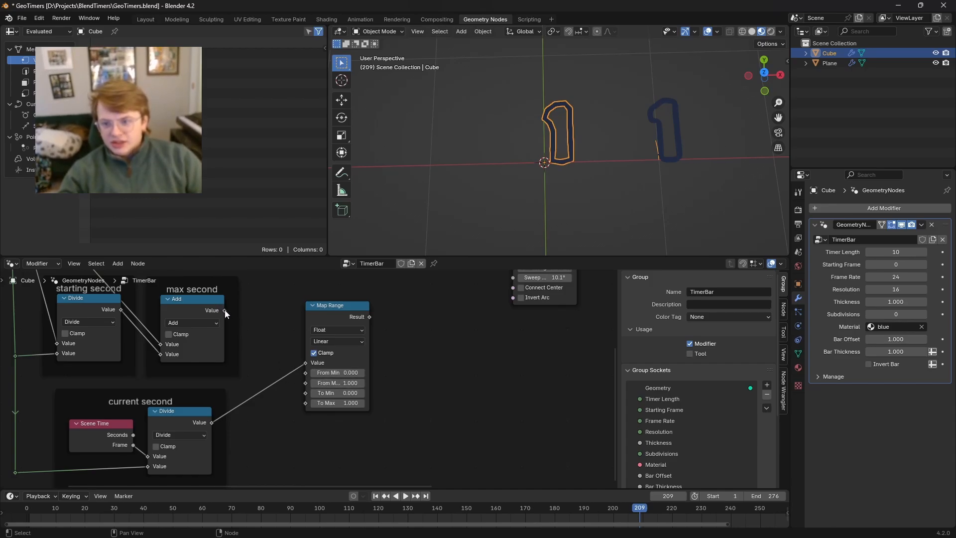
left_click_drag(225, 311, 306, 383)
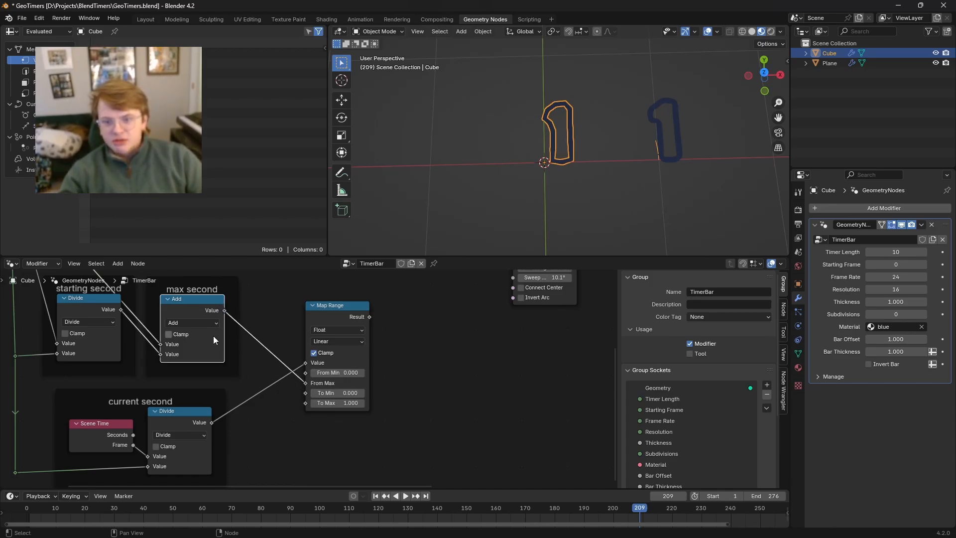
middle_click_drag(416, 375, 375, 403)
left_click_drag(289, 337, 271, 338)
scroll(312, 383, "down", 1)
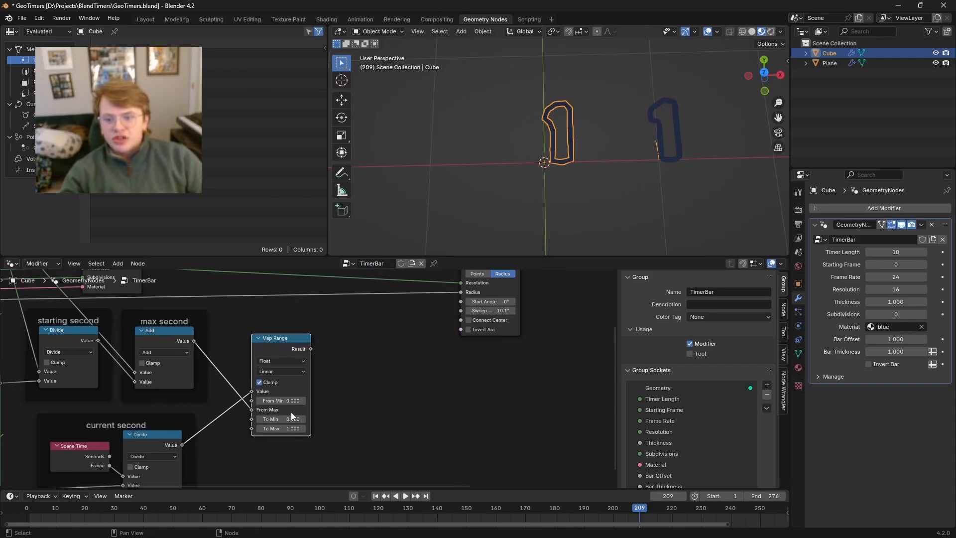
Step: Set the Arc's Sweep Angle to 360° and read the full circle's equivalent in radians
scroll(285, 429, "up", 1)
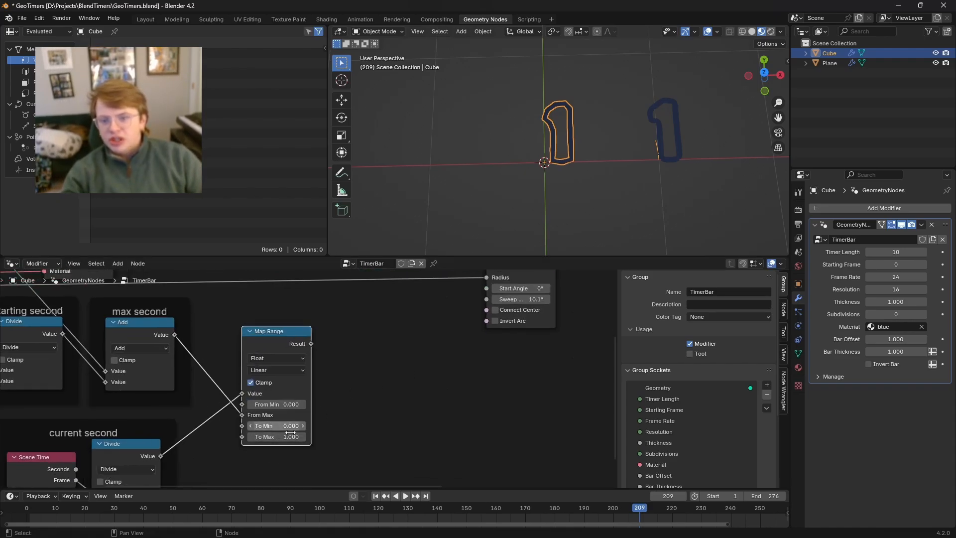
scroll(418, 341, "up", 4)
middle_click_drag(418, 342, 243, 438)
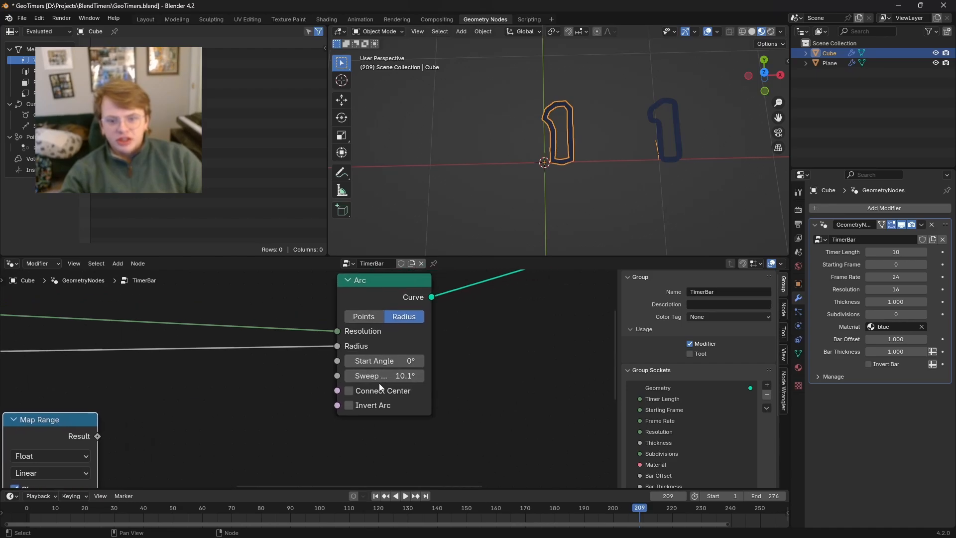
left_click(395, 376)
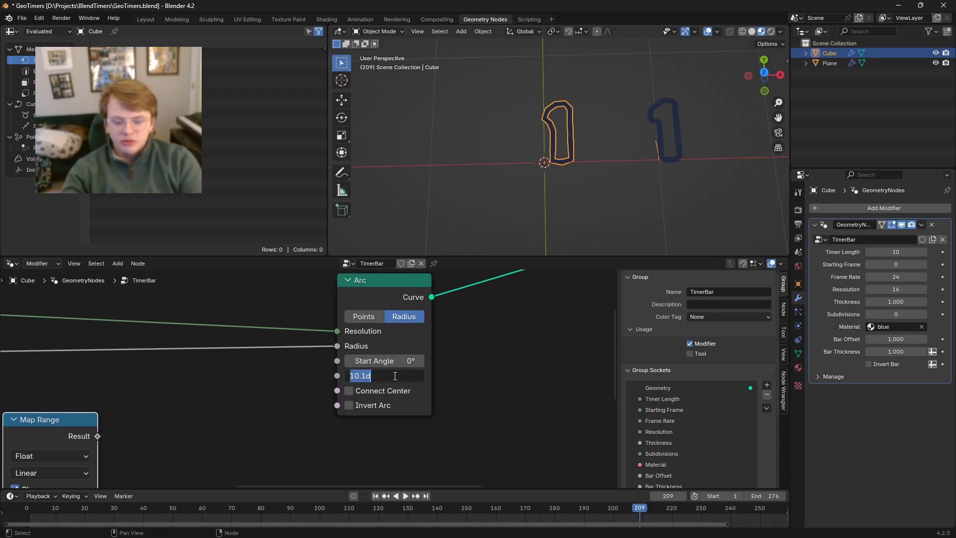
type("360")
key("Return")
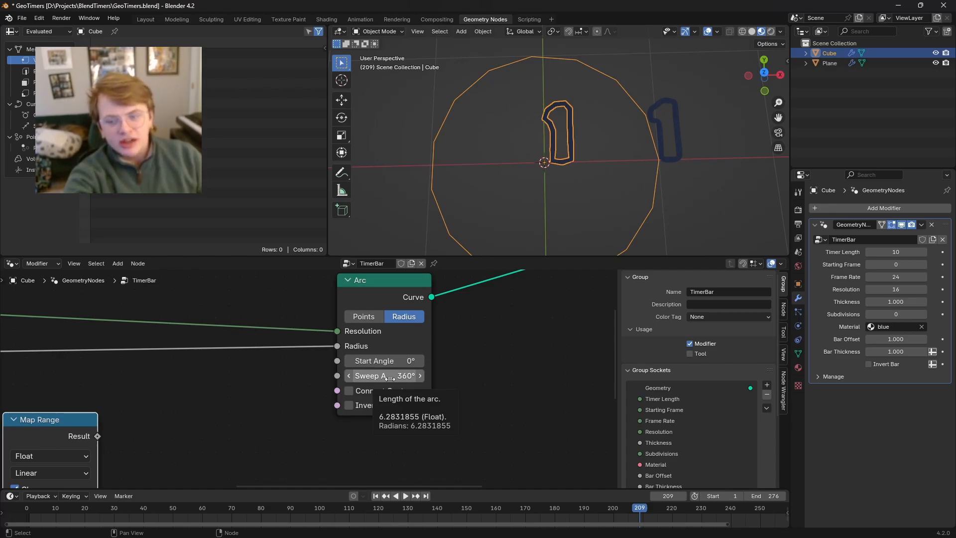
middle_click_drag(284, 438, 455, 334)
middle_click_drag(302, 429, 272, 423)
scroll(457, 362, "up", 1)
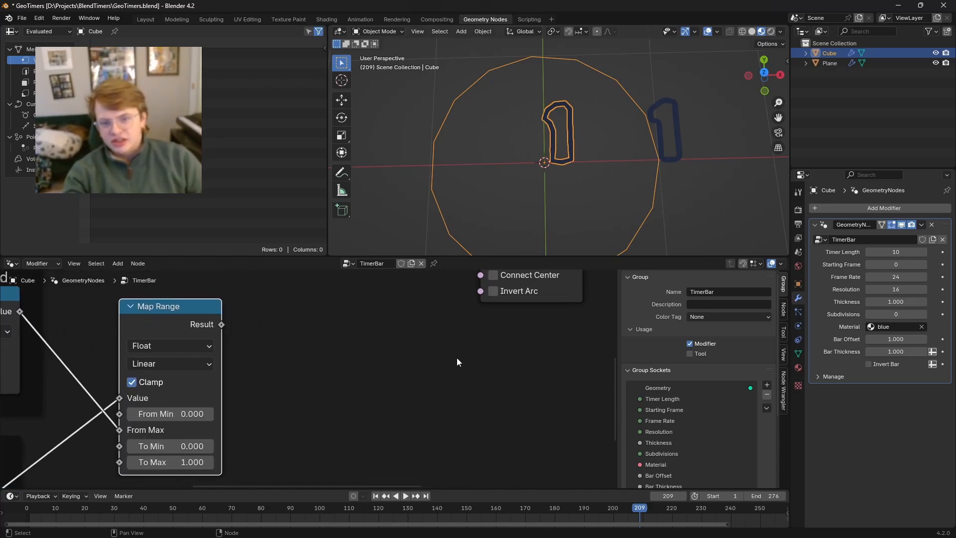
Step: Set the Map Range's To Max to 6.2831855, rechecking the radian equivalent of the Arc's Sweep Angle
left_click(182, 457)
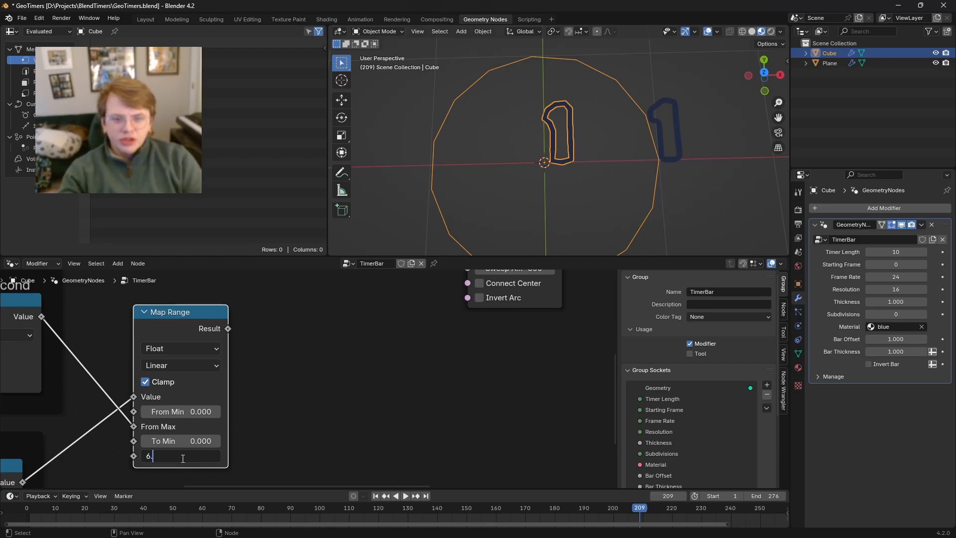
key("Escape")
middle_click_drag(452, 335, 335, 393)
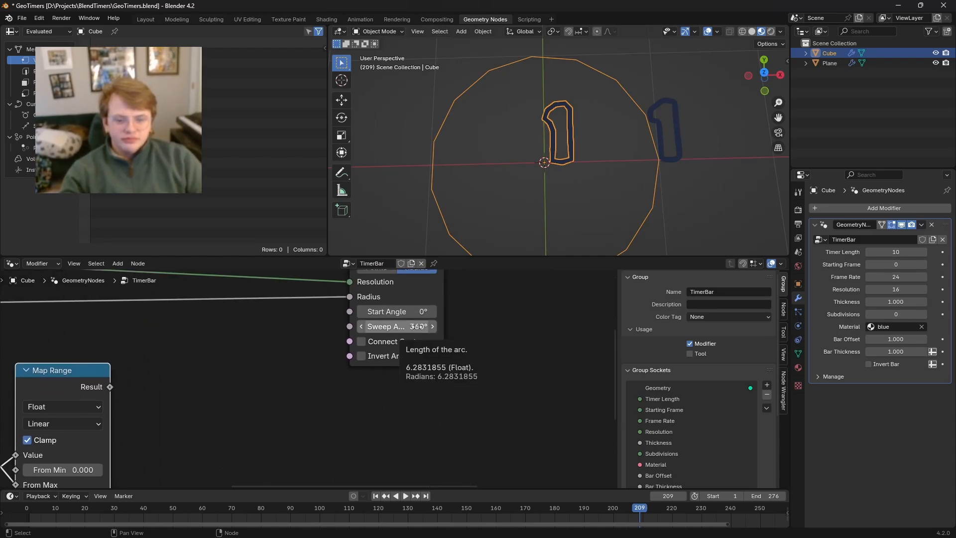
middle_click_drag(207, 452, 355, 397)
left_click(206, 458)
type("6")
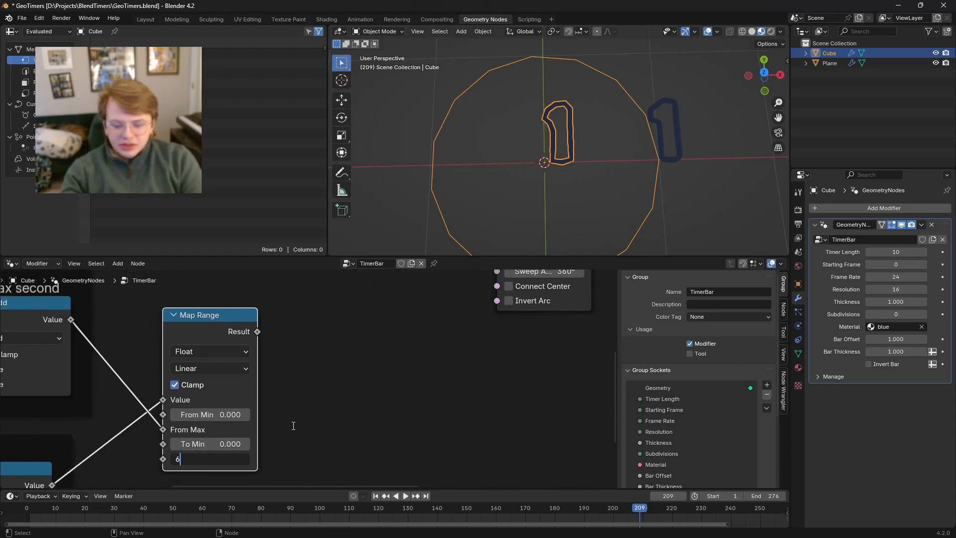
type(".28")
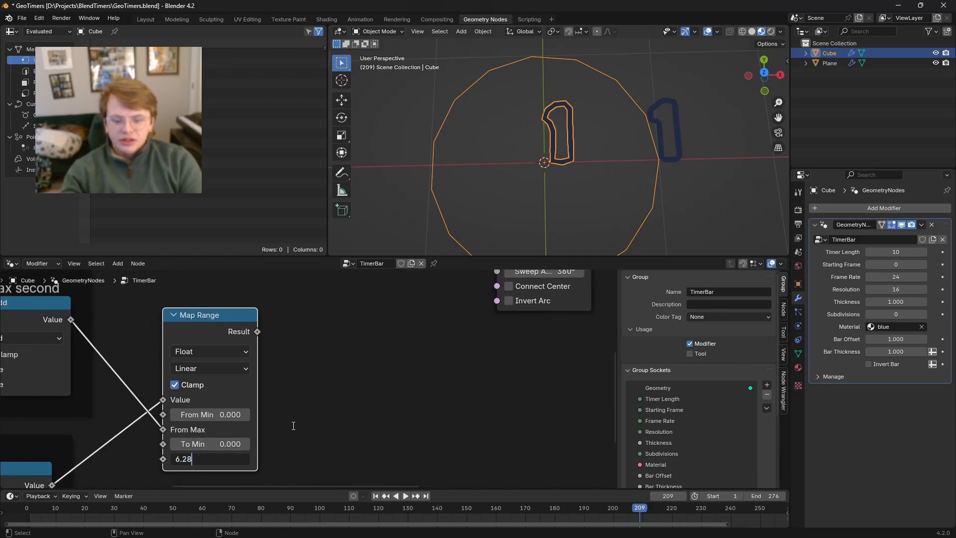
type("31853")
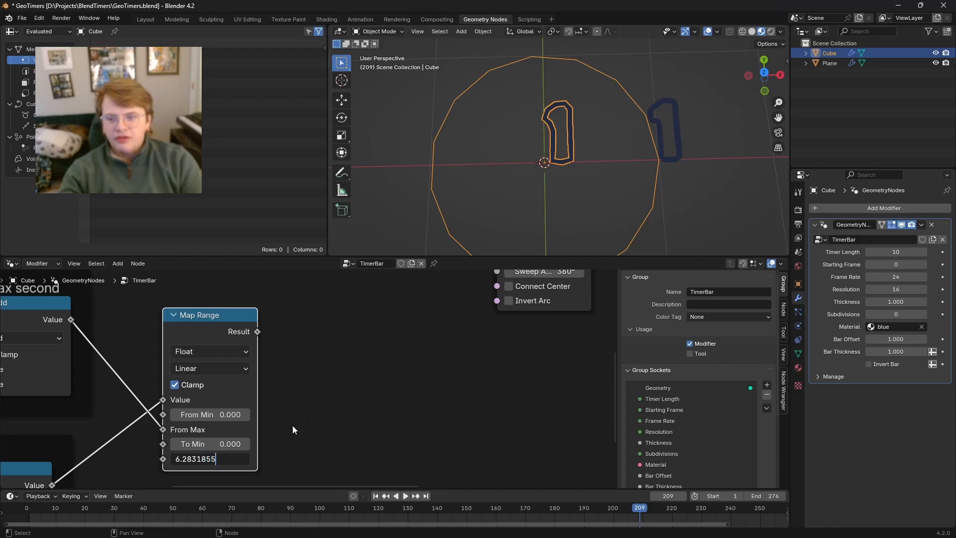
key("Return")
Step: Connect the Map Range's Result to the Arc's Sweep Angle
middle_click_drag(458, 382, 343, 439)
scroll(411, 400, "down", 4)
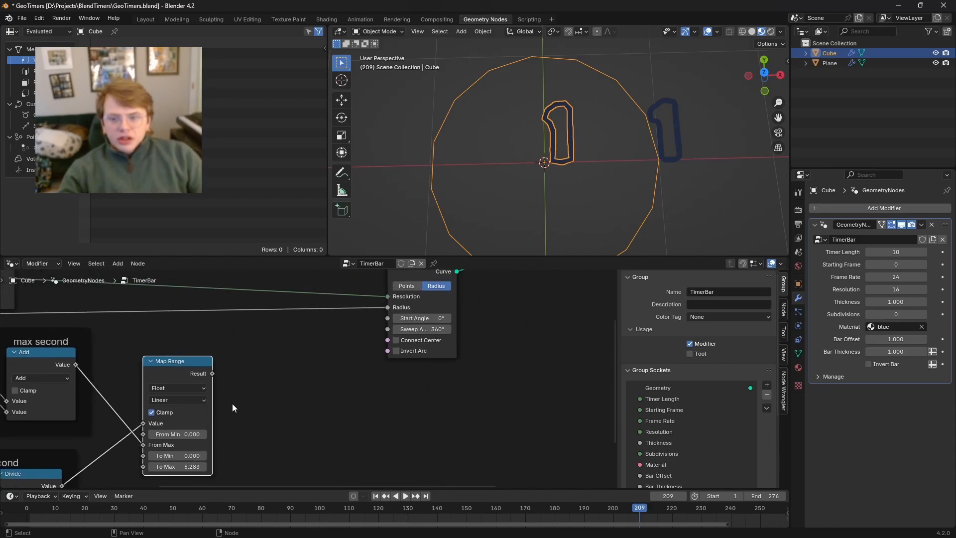
left_click_drag(214, 374, 388, 329)
middle_click_drag(352, 388, 448, 381)
Step: Rewind the timeline and play the animation to check how the arc sweeps over time
left_click_drag(639, 507, 25, 481)
key("space")
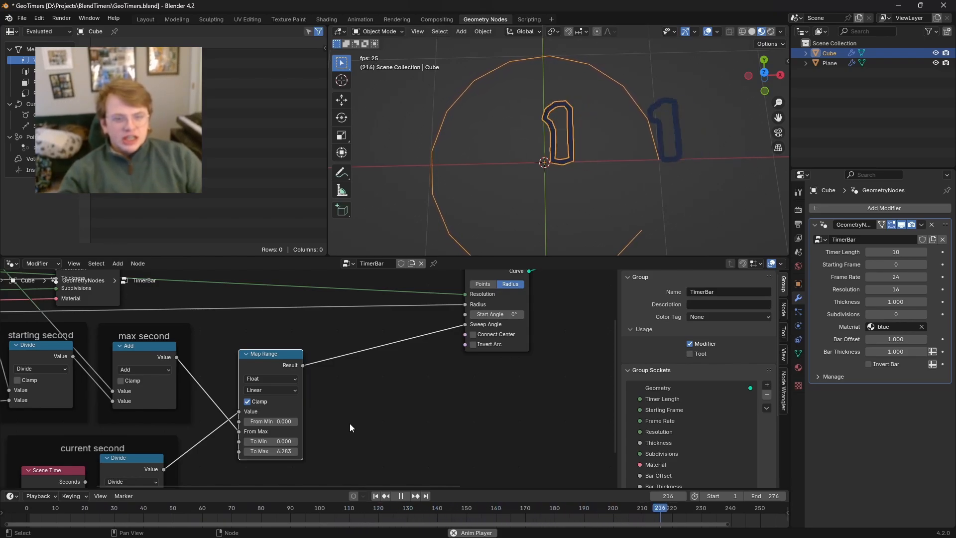
key("space")
scroll(348, 420, "down", 3)
key("space")
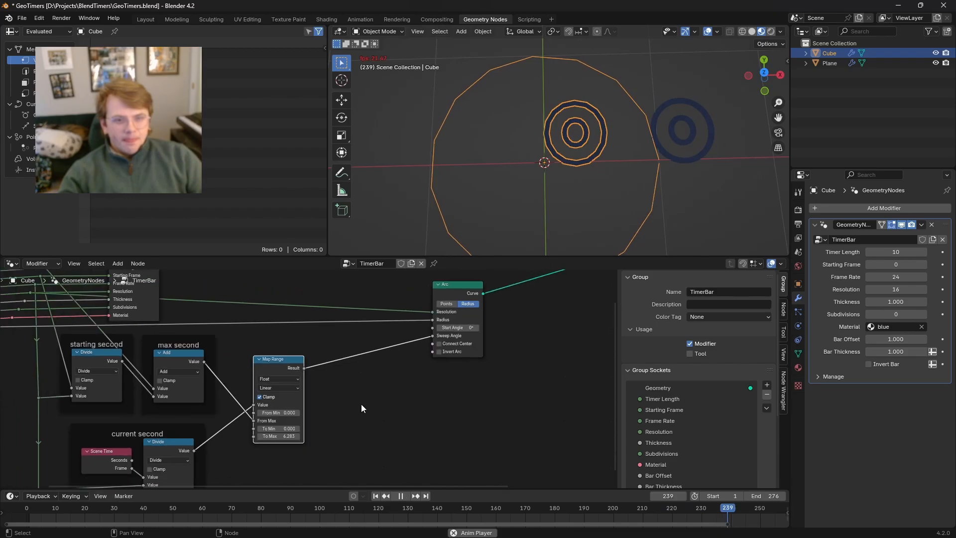
key("space")
Step: Isolate the cube's timer in local view, inspect it from the top, and return to the full scene
middle_click_drag(582, 177, 574, 185)
key("KP_Divide")
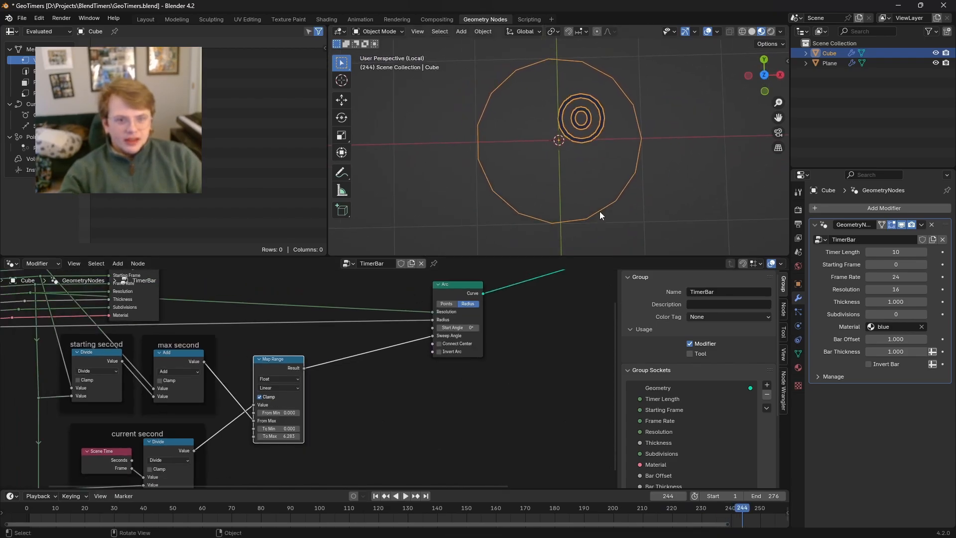
key("KP_1")
key("KP_7")
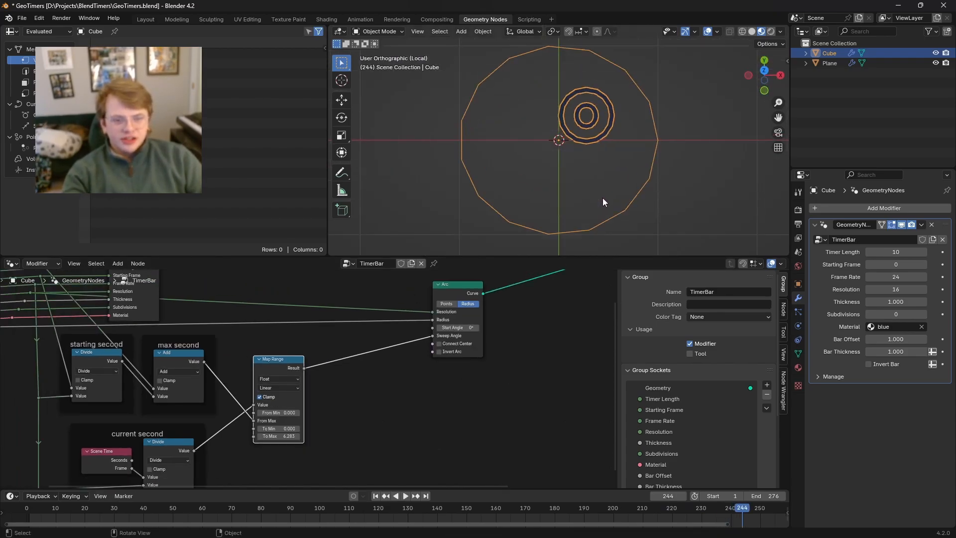
scroll(611, 175, "down", 1)
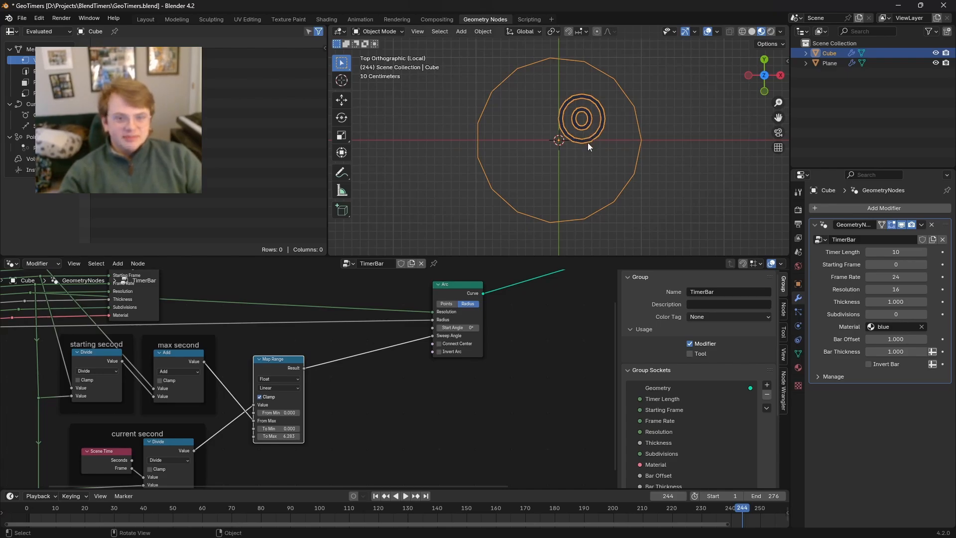
key("Home")
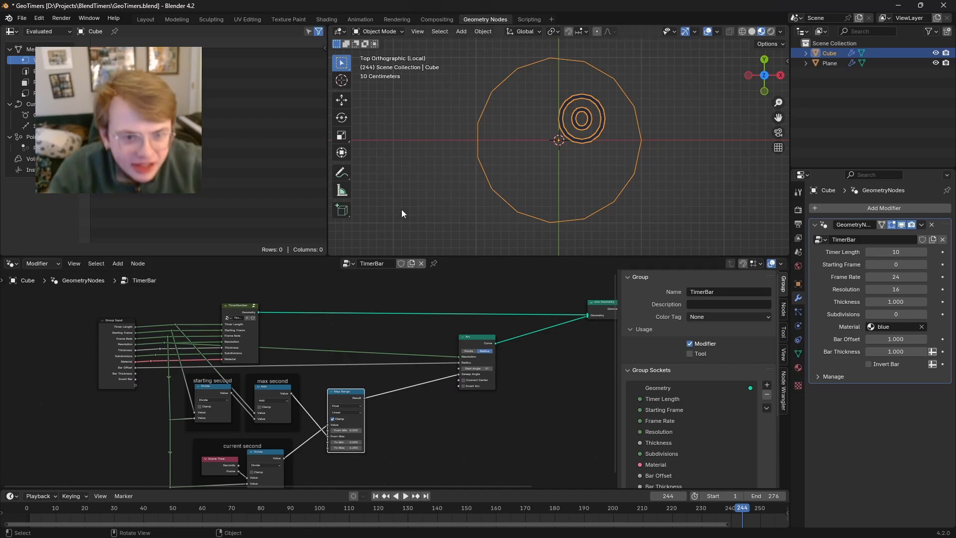
key("KP_Divide")
Step: Select the Plane and set the String to Curves node's horizontal alignment to Center in the TimerNumber group
left_click(690, 161)
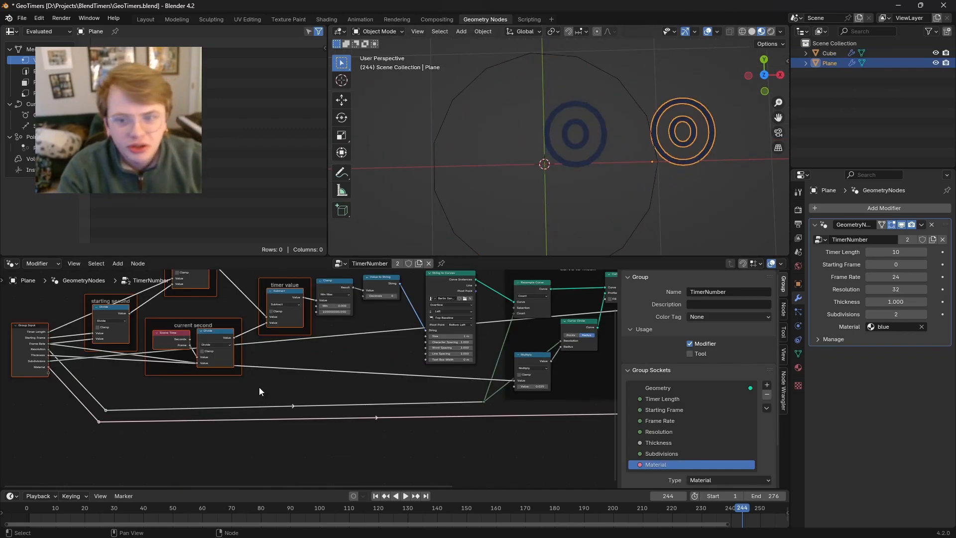
scroll(314, 387, "down", 3)
middle_click_drag(336, 384, 319, 406)
scroll(334, 385, "up", 5)
middle_click_drag(413, 380, 316, 399)
scroll(298, 399, "up", 4)
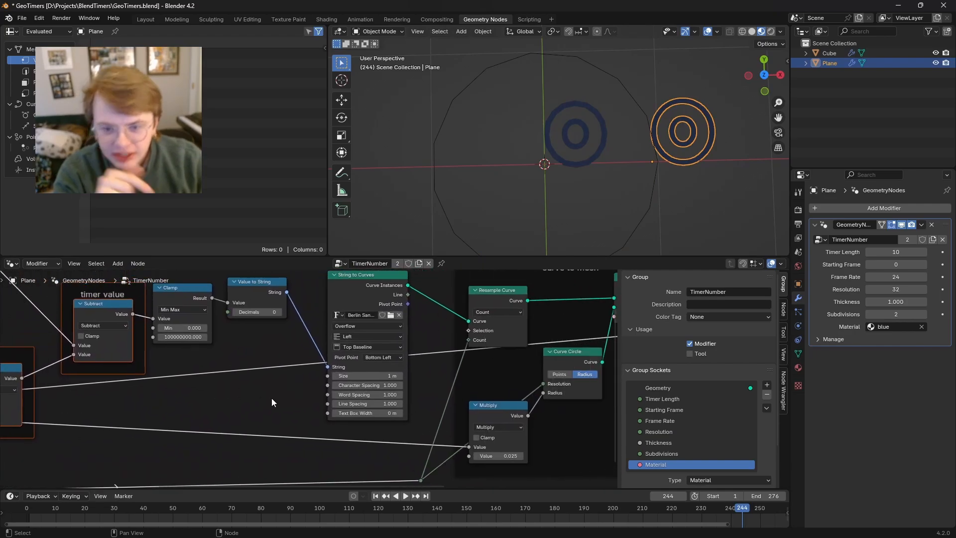
left_click(371, 336)
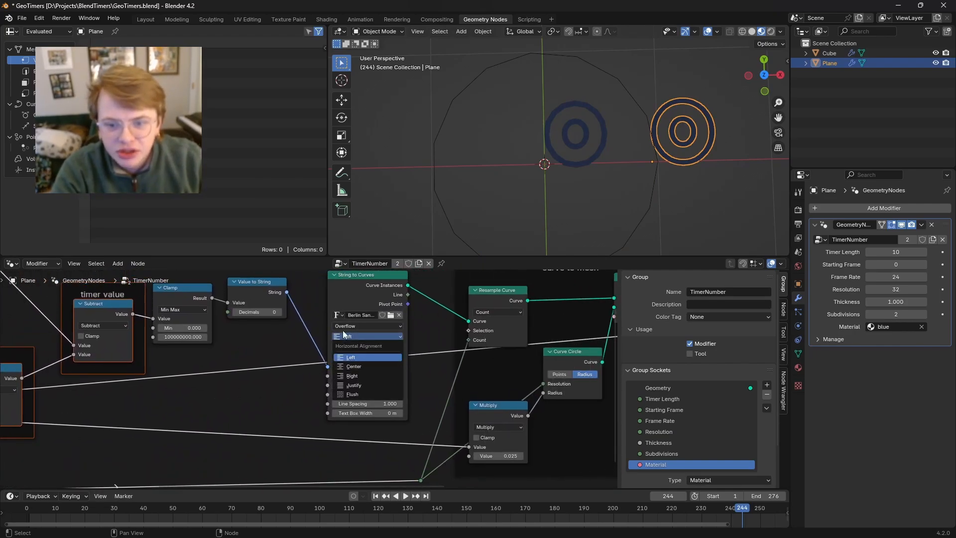
scroll(356, 365, "up", 2)
left_click(362, 330)
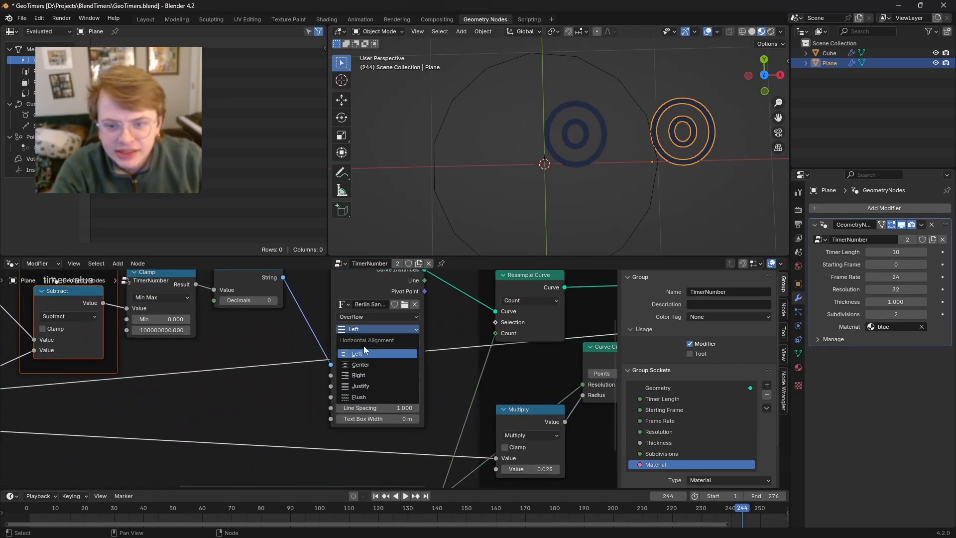
left_click(361, 364)
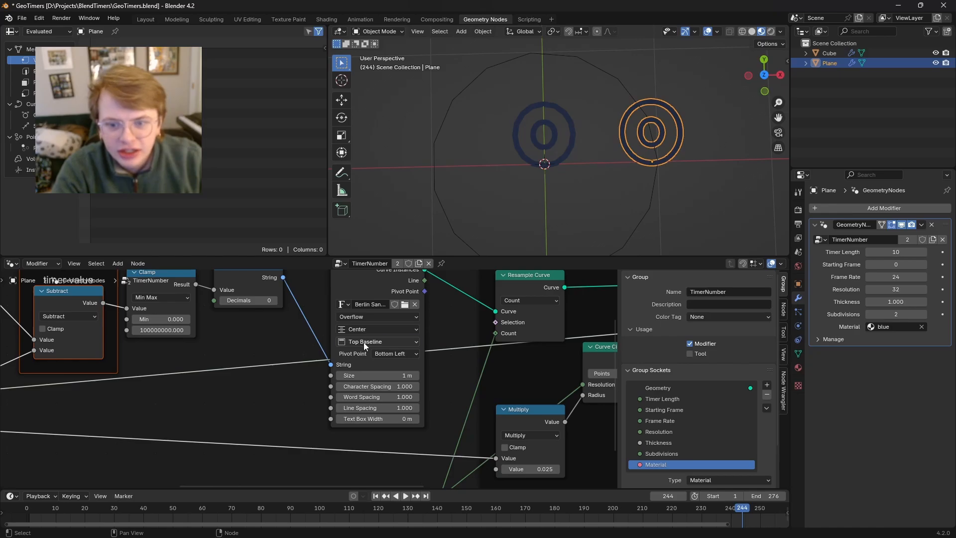
Step: Set the String to Curves node's vertical alignment to Middle and its Pivot Point to Midpoint
left_click(363, 342)
left_click(368, 386)
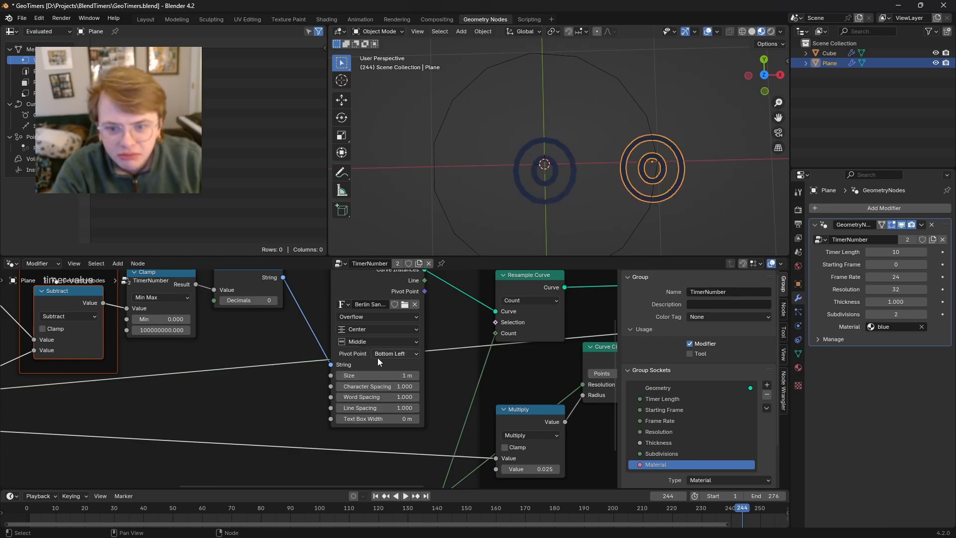
left_click(387, 354)
left_click(389, 375)
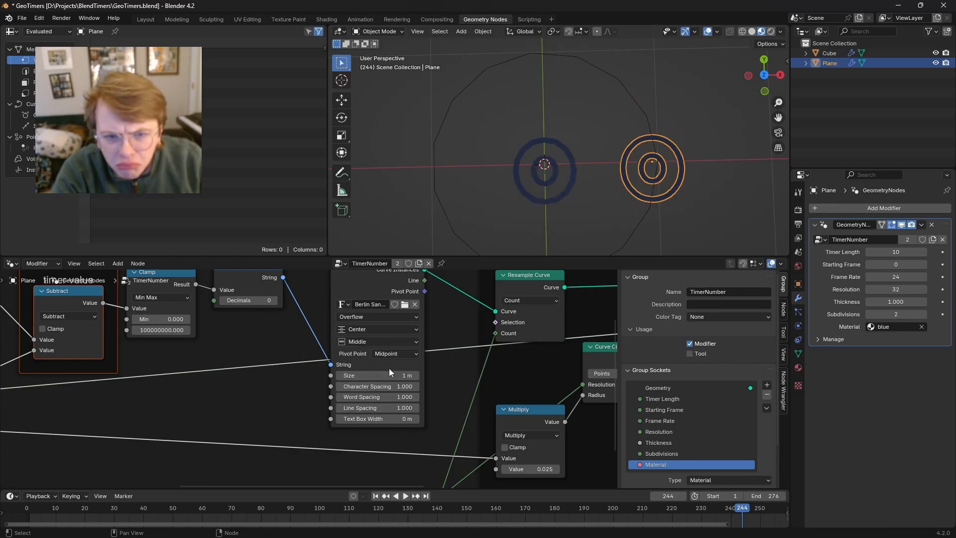
left_click(385, 344)
left_click(384, 344)
Step: Check the number's centring in playback, then try Justify as the horizontal alignment and restore Center
key("space")
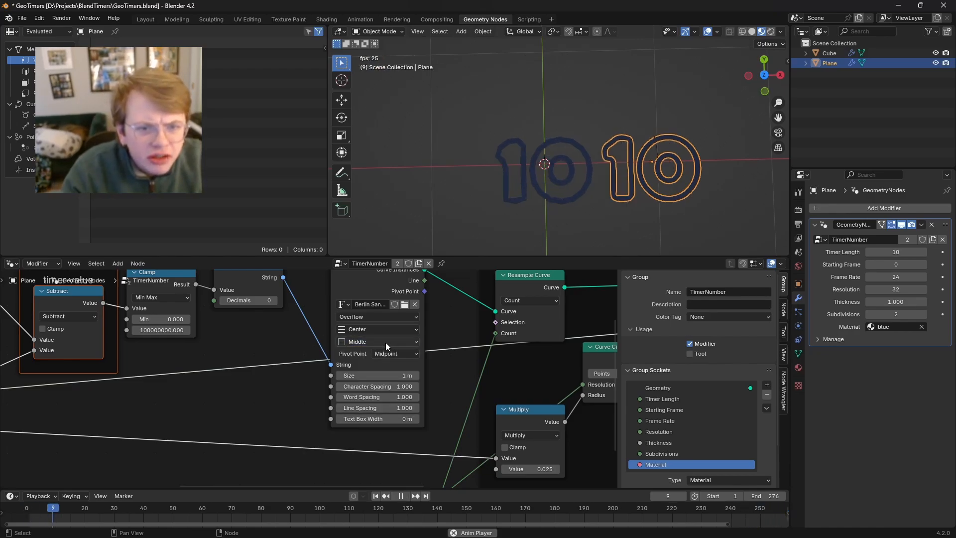
key("space")
left_click(384, 330)
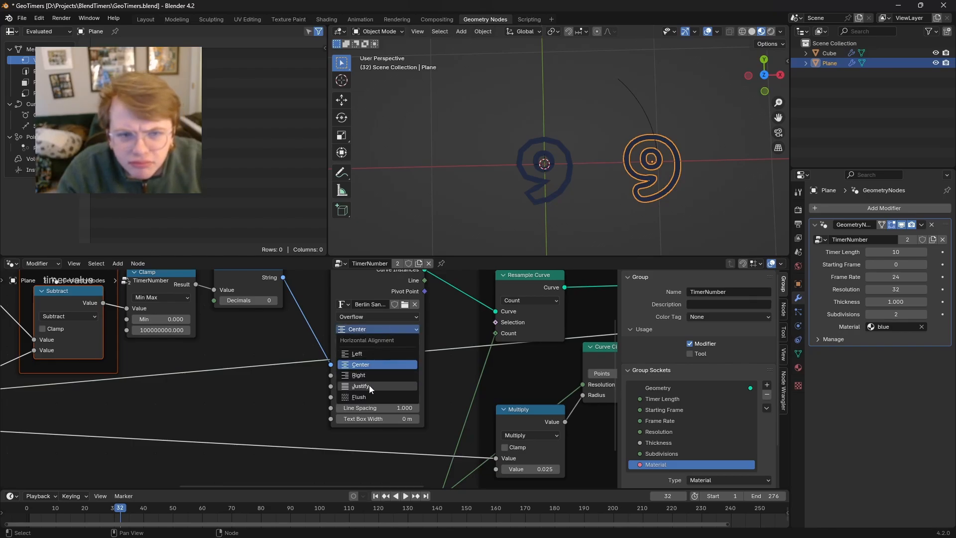
left_click(369, 386)
left_click(375, 330)
left_click(371, 364)
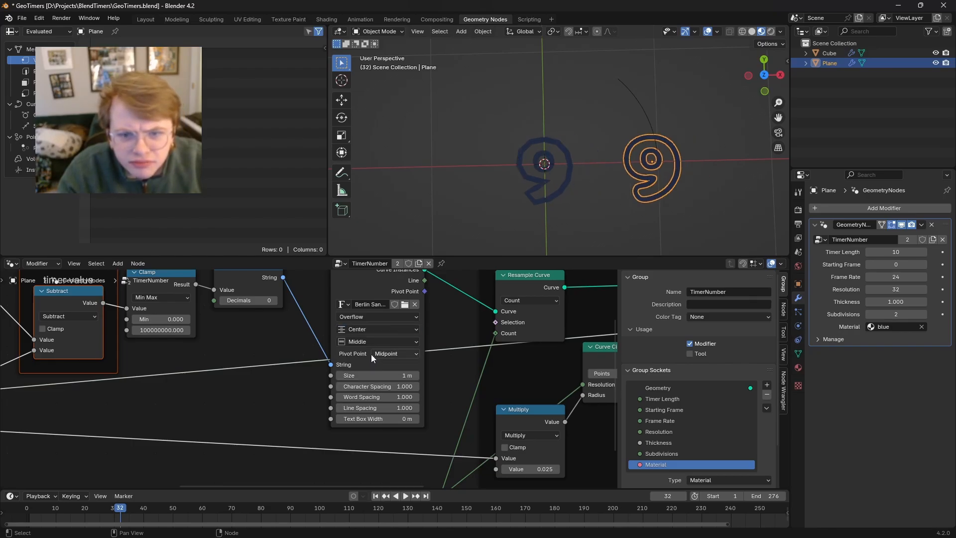
Step: Try the Top Baseline, Bottom Baseline, Bottom and Top vertical alignments for the number, restore Middle, and check it in playback
left_click(360, 342)
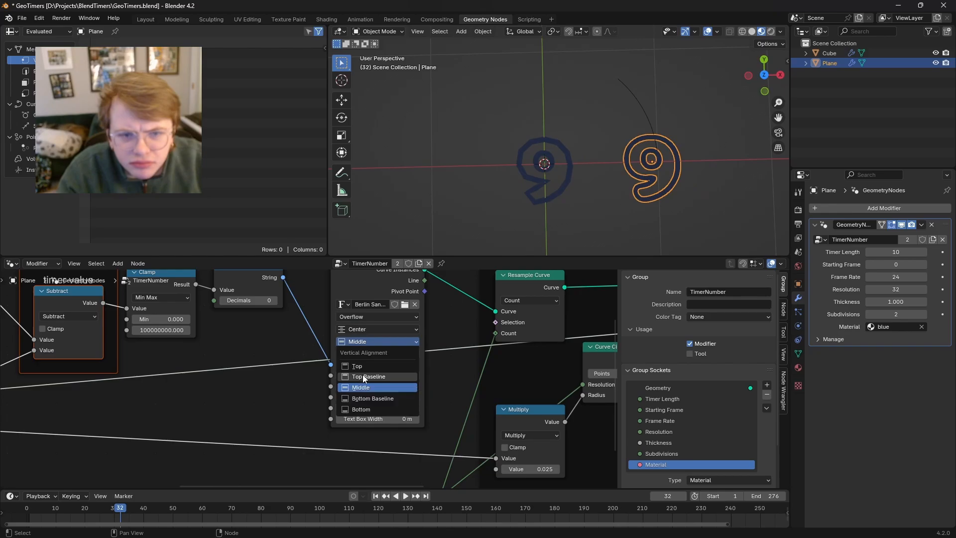
left_click(363, 376)
left_click(366, 342)
left_click(372, 398)
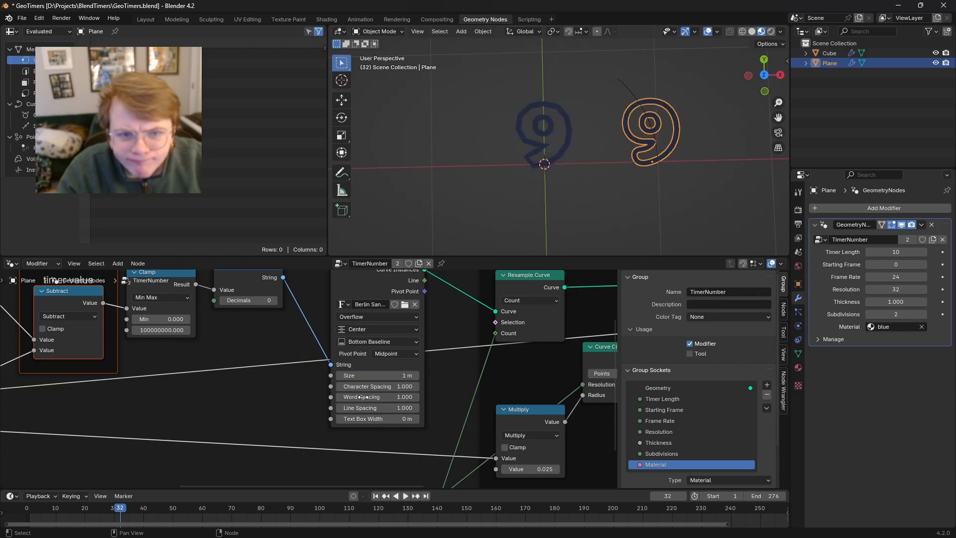
left_click(365, 343)
left_click(364, 409)
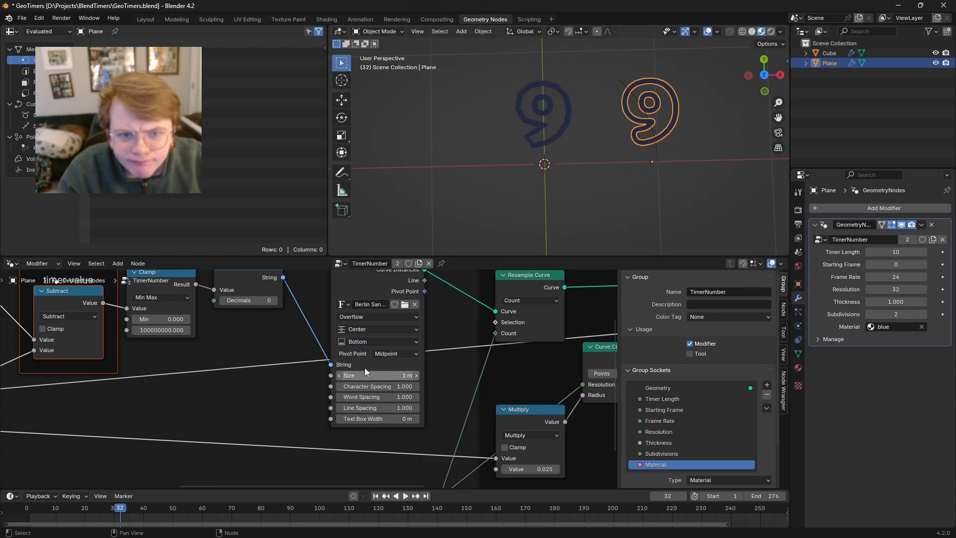
left_click(365, 341)
left_click(361, 366)
left_click(362, 343)
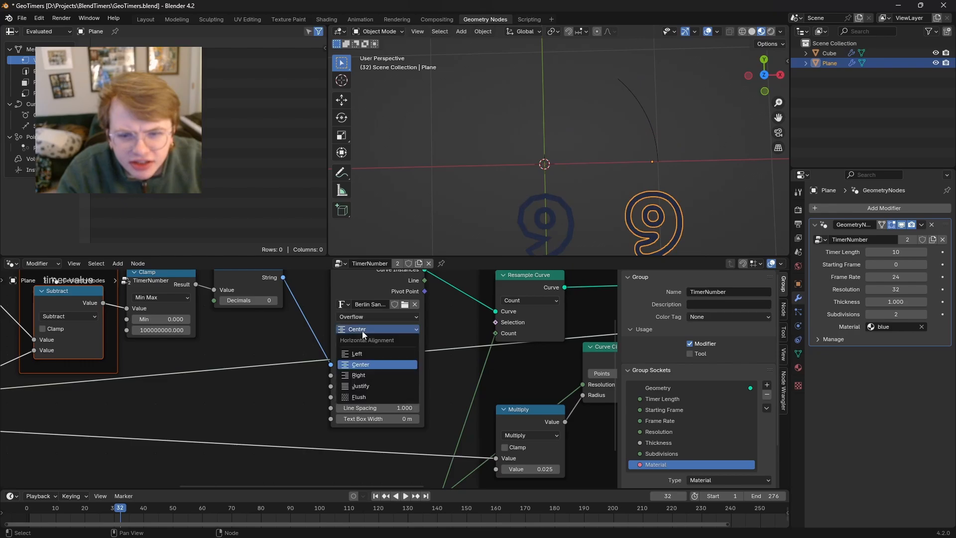
left_click(360, 330)
left_click(363, 344)
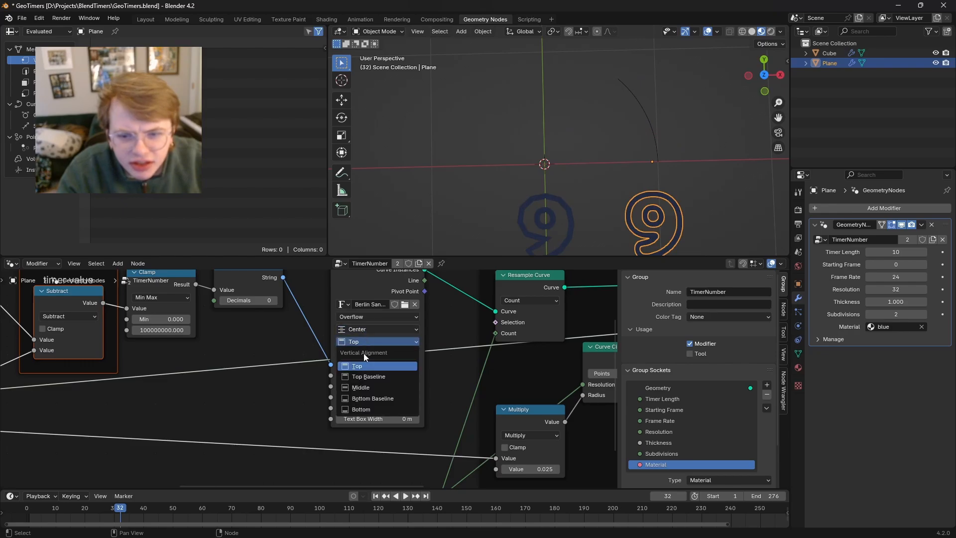
left_click(363, 387)
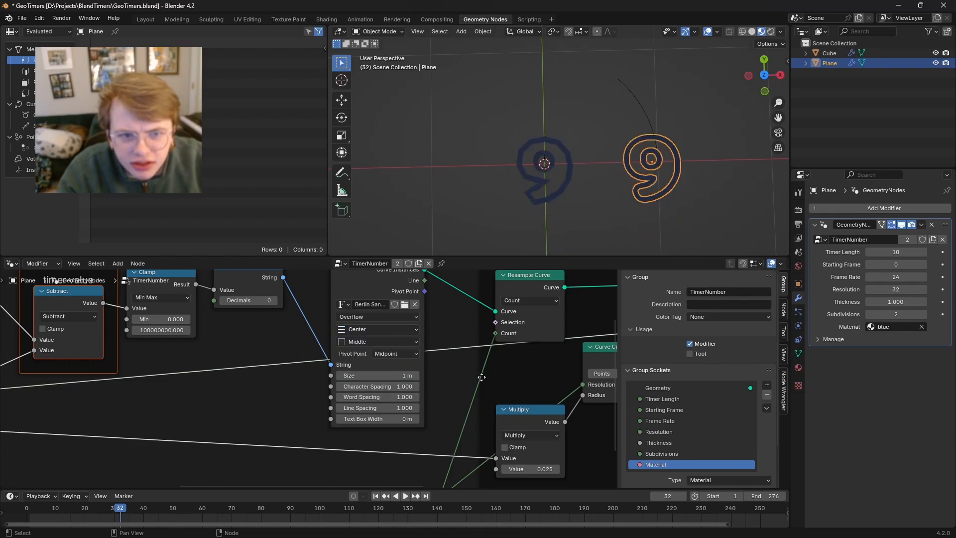
key("space")
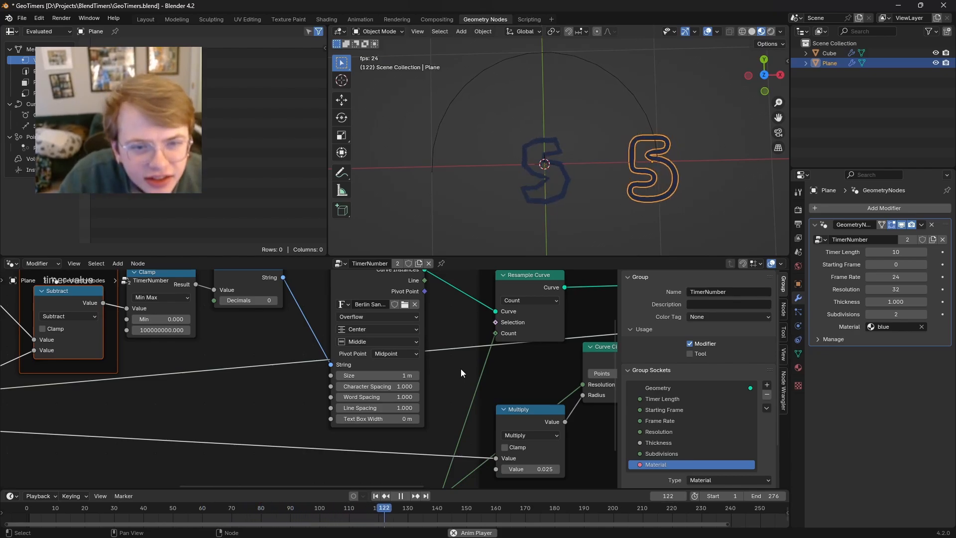
key("space")
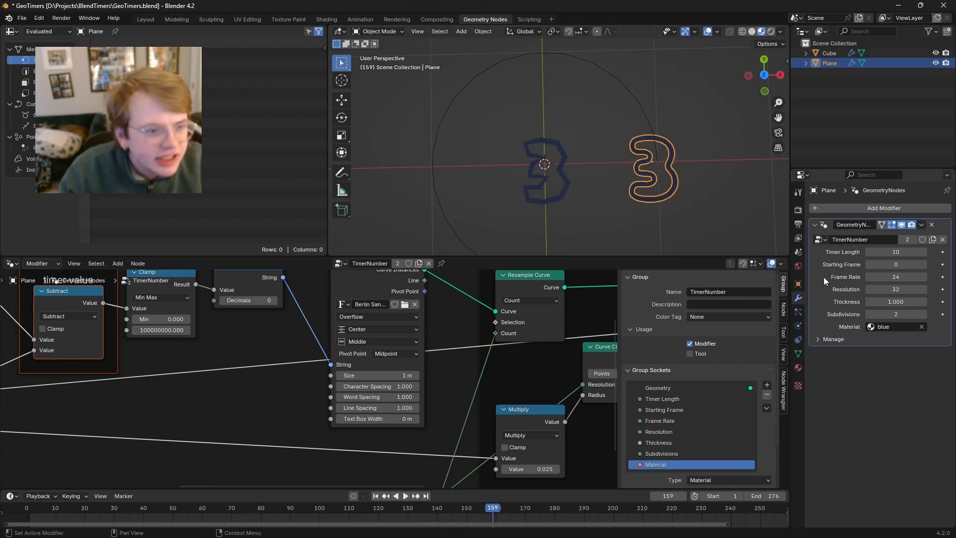
Step: Set the Plane's X location to 1 m in its object transform
left_click(798, 283)
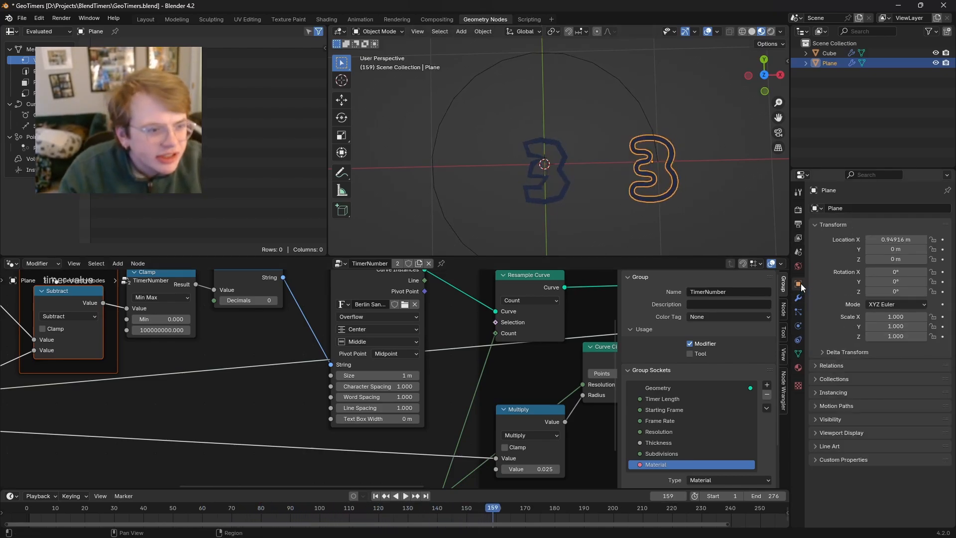
left_click(900, 240)
type("1")
key("Return")
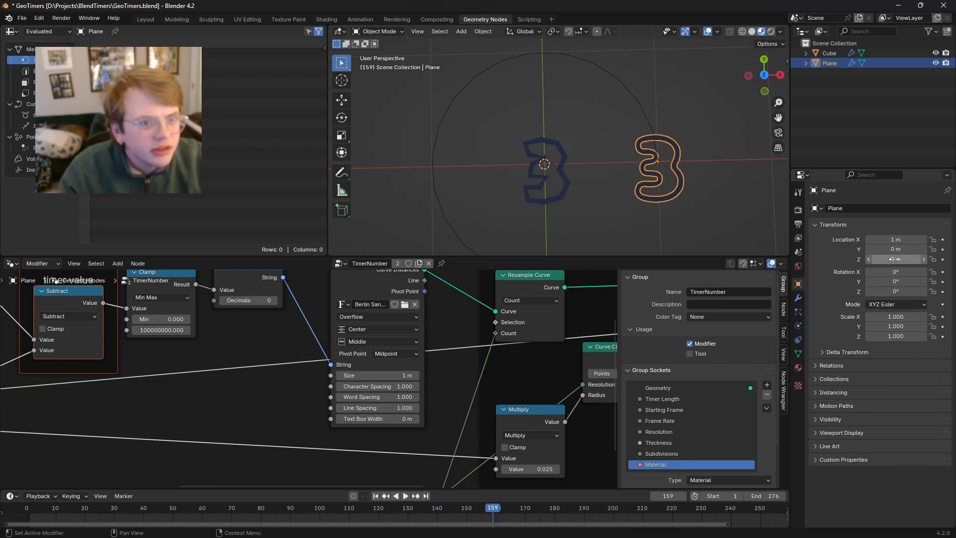
Step: Play through the countdown to compare how the Plane's and Cube's numbers are centred
key("space")
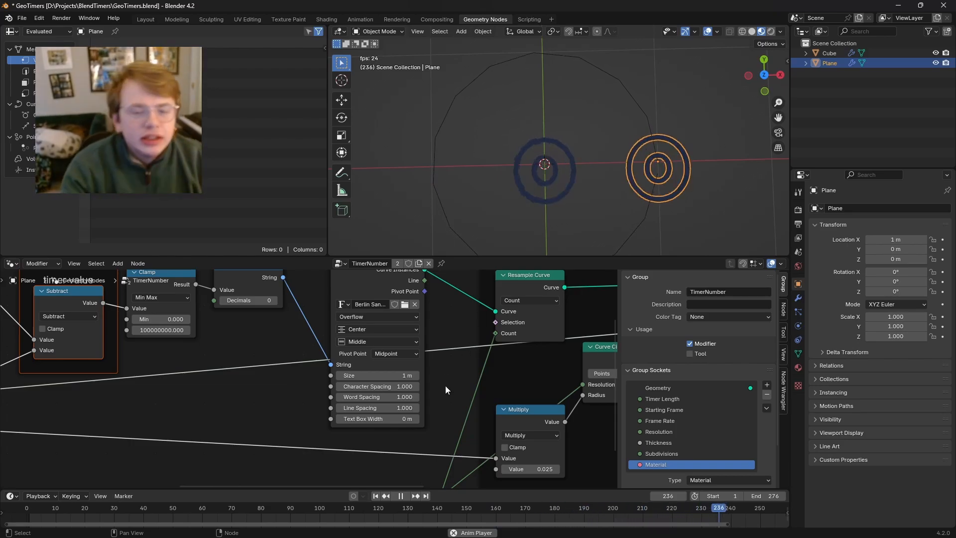
key("space")
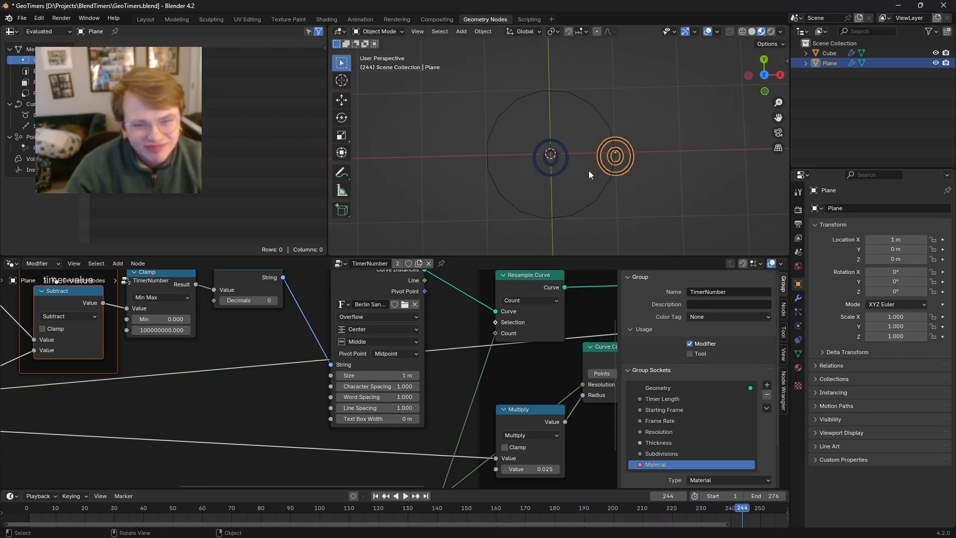
key("space")
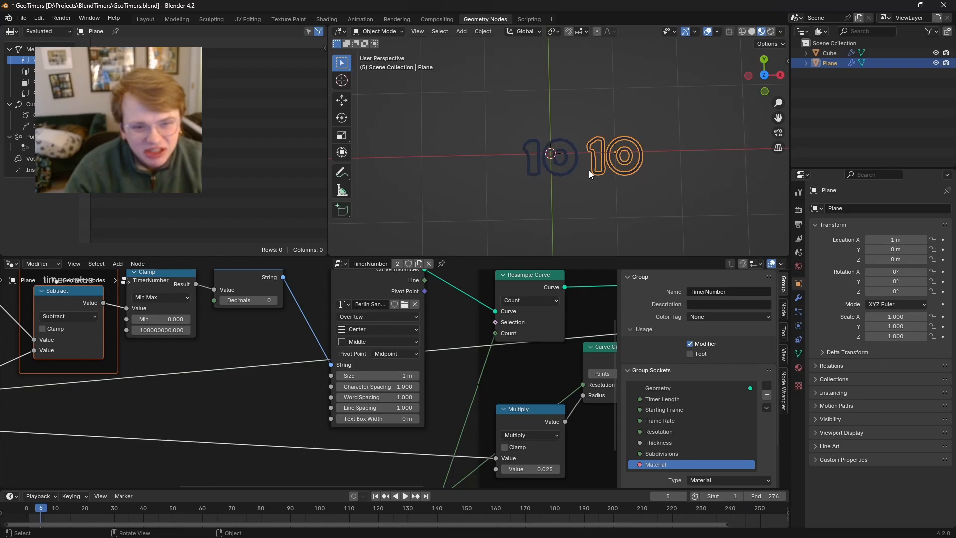
key("space")
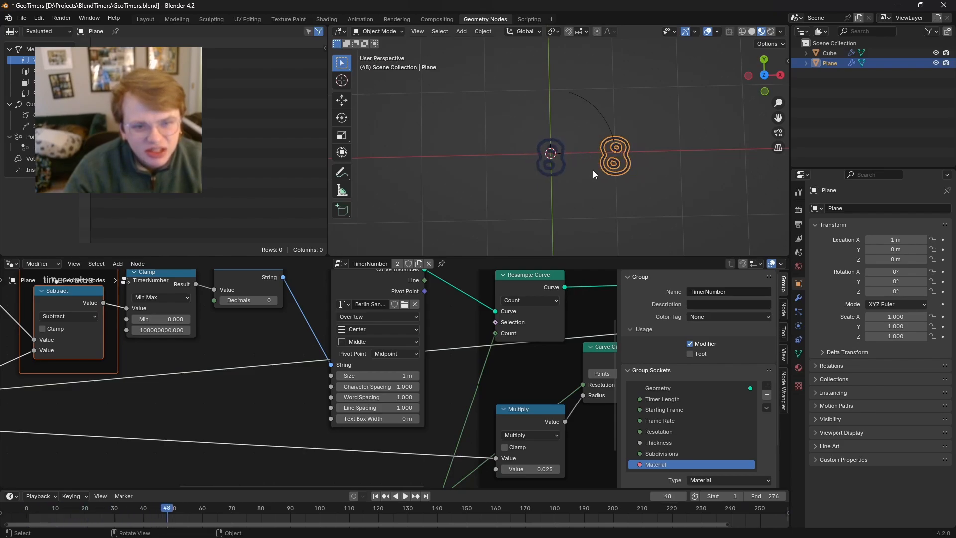
Step: Try Scale To Fit as the String to Curves node's text box overflow mode and restore Overflow
middle_click_drag(445, 375, 446, 387)
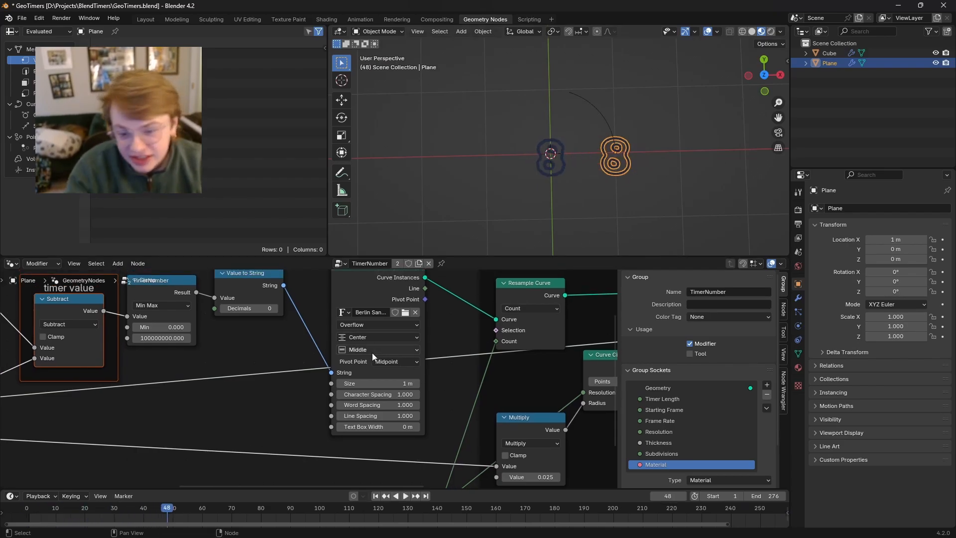
left_click(382, 324)
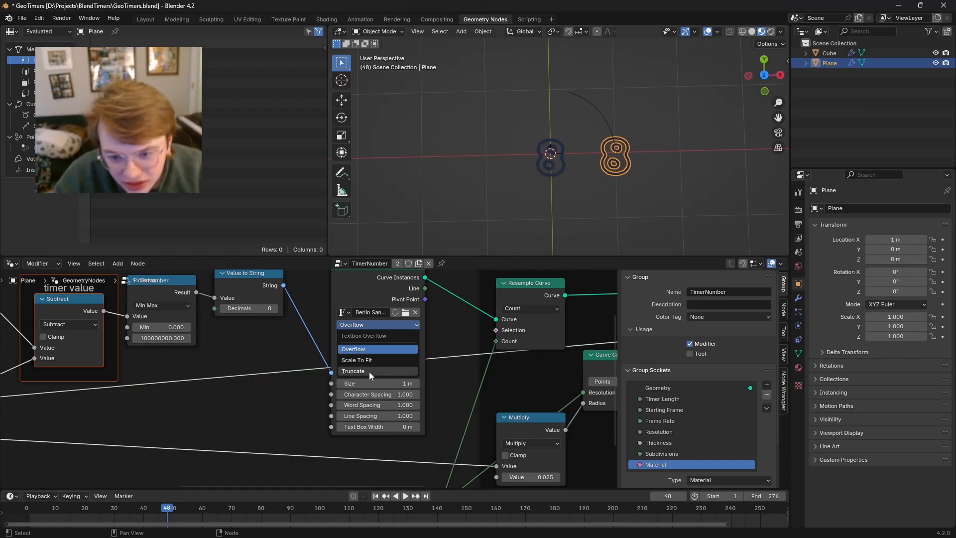
left_click(369, 361)
left_click(372, 325)
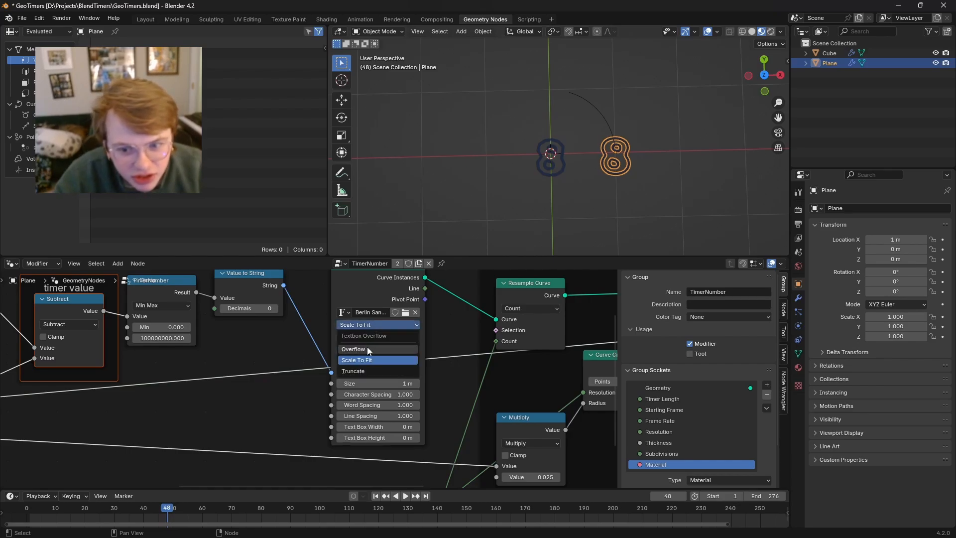
left_click(366, 347)
Step: Select the Cube and set the Arc node's Start Angle to 90° in the TimerBar group
left_click(560, 166)
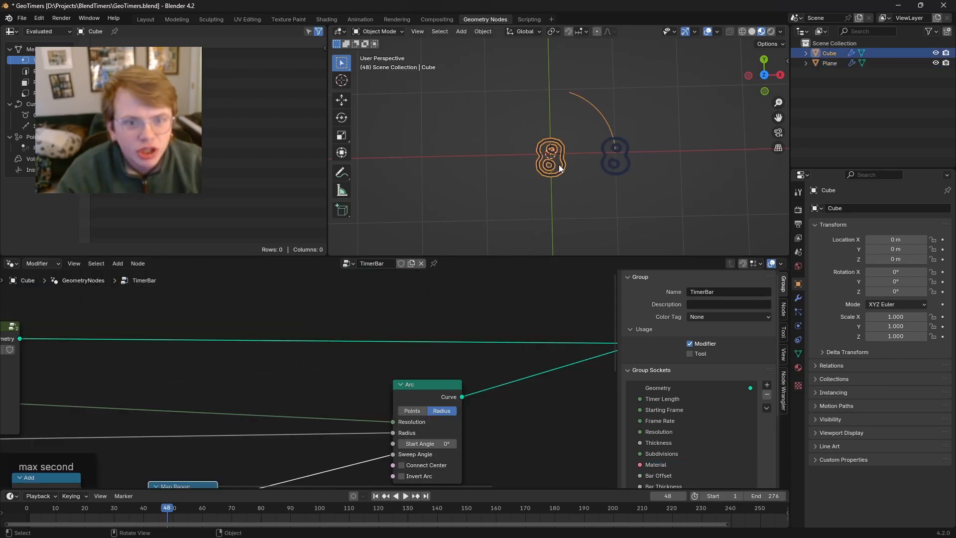
scroll(457, 383, "down", 7)
scroll(444, 401, "up", 4)
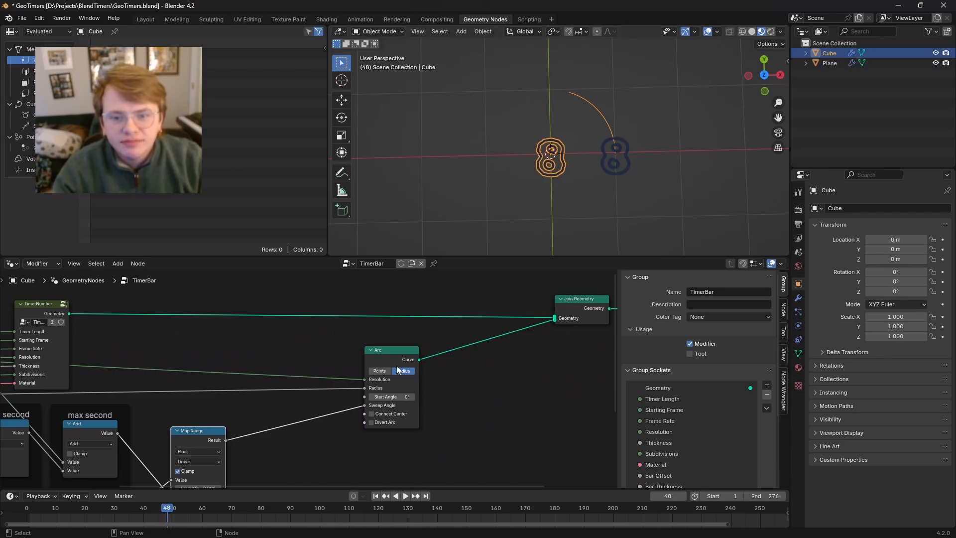
left_click_drag(398, 351, 333, 349)
left_click_drag(253, 396, 257, 396)
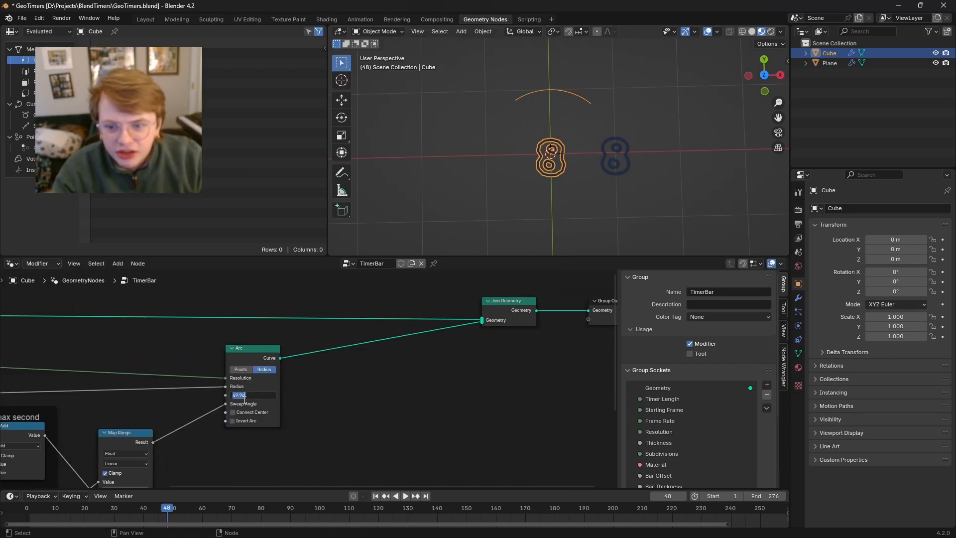
key("Return")
Step: Tidy the TimerBar node layout by repositioning the Arc node and moving Join Geometry and Group Output closer to it
middle_click_drag(262, 412, 311, 385)
scroll(321, 384, "up", 3)
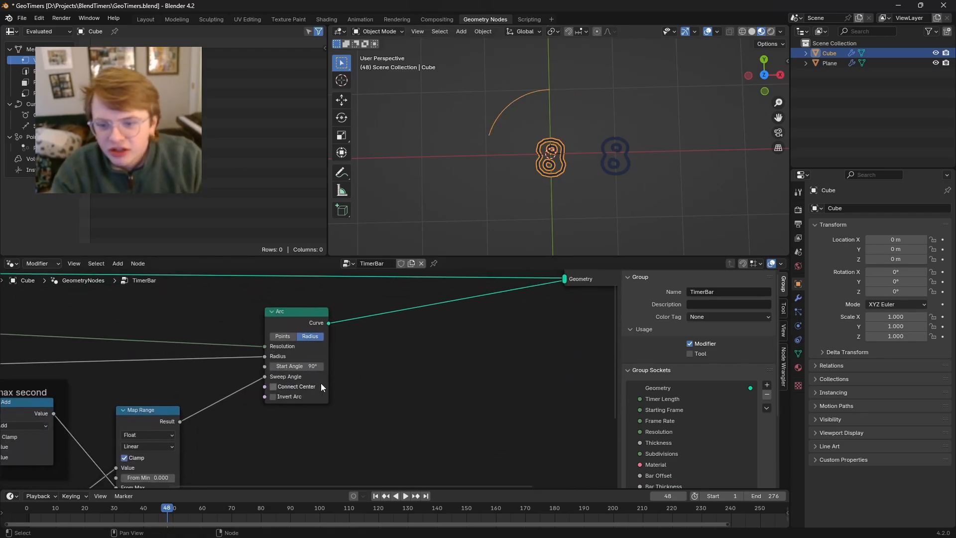
scroll(325, 365, "down", 2)
left_click_drag(294, 325, 271, 330)
scroll(339, 349, "down", 3)
middle_click_drag(428, 323, 346, 349)
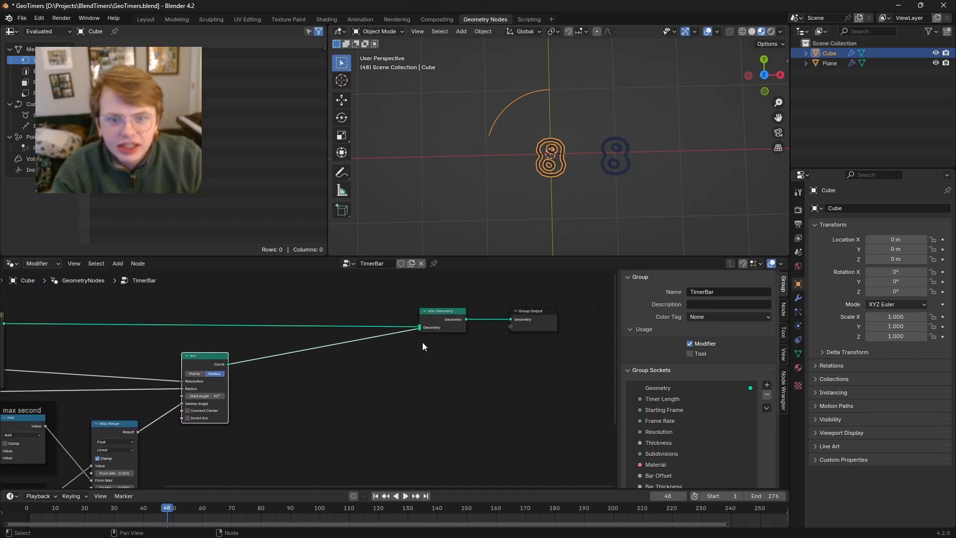
left_click_drag(423, 344, 543, 322)
key("b")
key("Escape")
key("g")
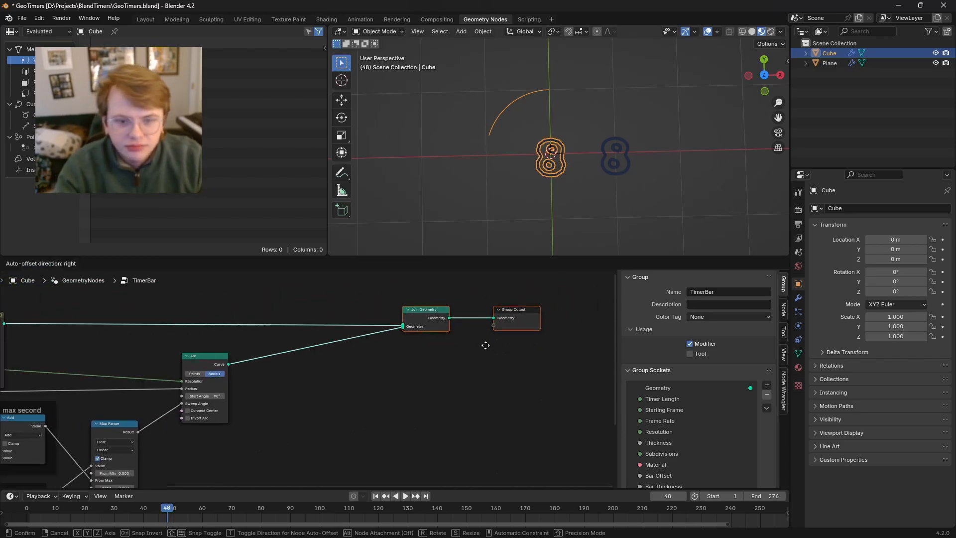
left_click(355, 339)
left_click(334, 362)
Step: Play the animation to check how the arc sweeps around the number as the timer counts down
middle_click_drag(291, 385, 433, 354)
scroll(433, 355, "up", 2)
key("space")
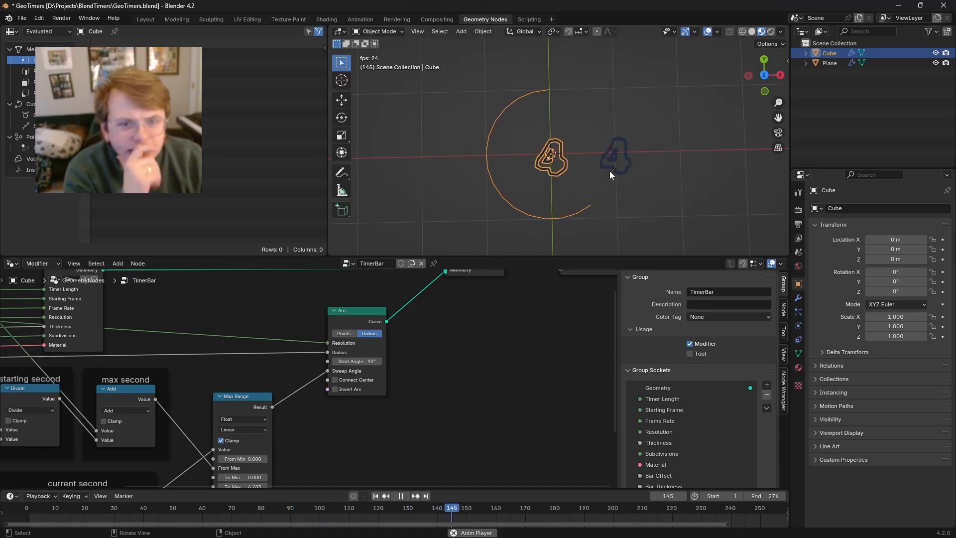
scroll(609, 171, "up", 3)
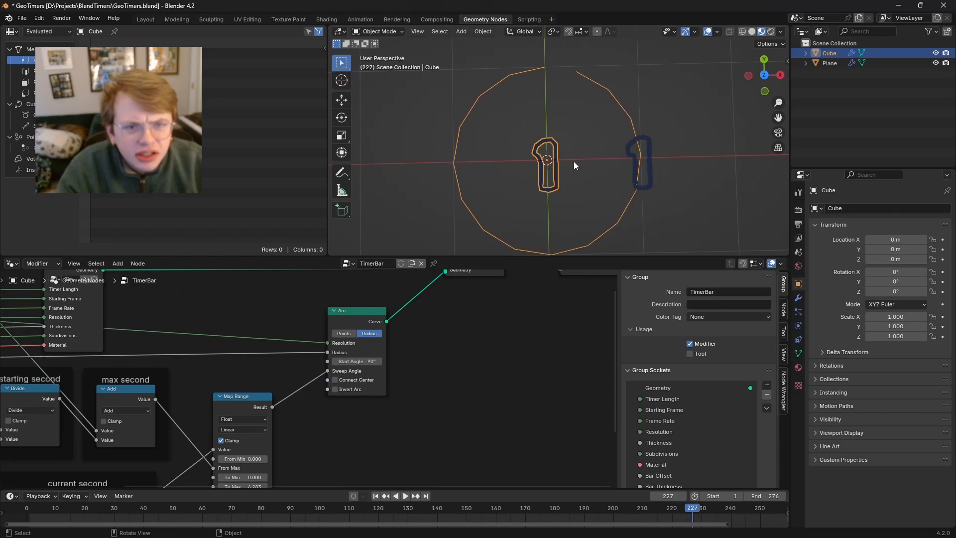
key("space")
key("space")
key("space")
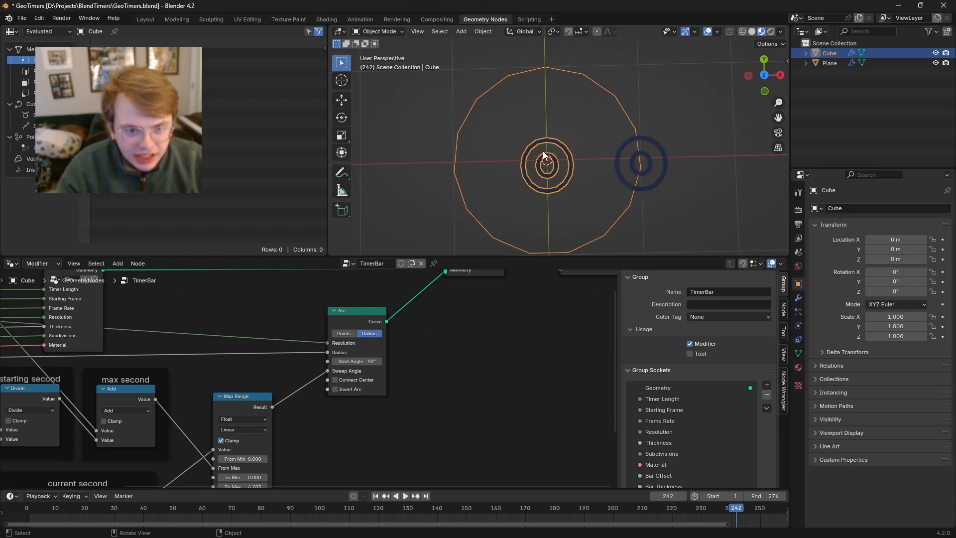
Step: Inspect the number's centring inside the arc from the top view
scroll(554, 193, "down", 2)
middle_click_drag(554, 193, 552, 195)
key("KP_7")
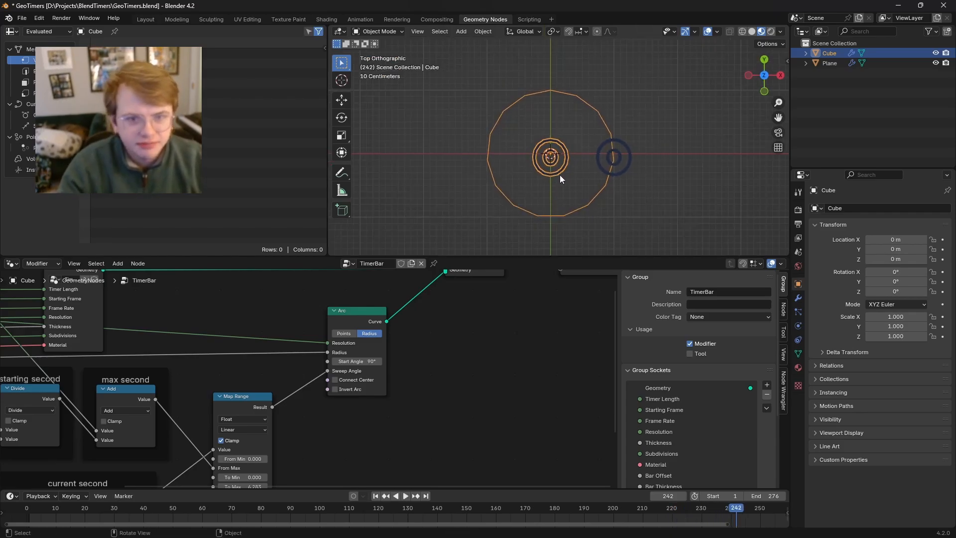
scroll(560, 175, "up", 4)
scroll(559, 168, "down", 1)
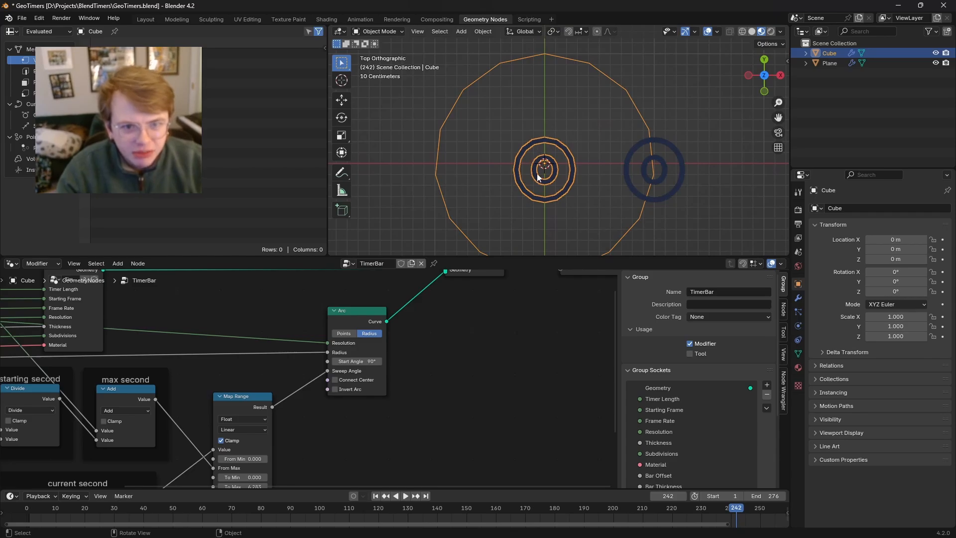
Step: Select the Plane and move TimerNumber's "subdiv and material" frame further from the "curve to mesh" frame to make room
scroll(425, 302, "down", 2)
middle_click_drag(237, 386, 261, 398)
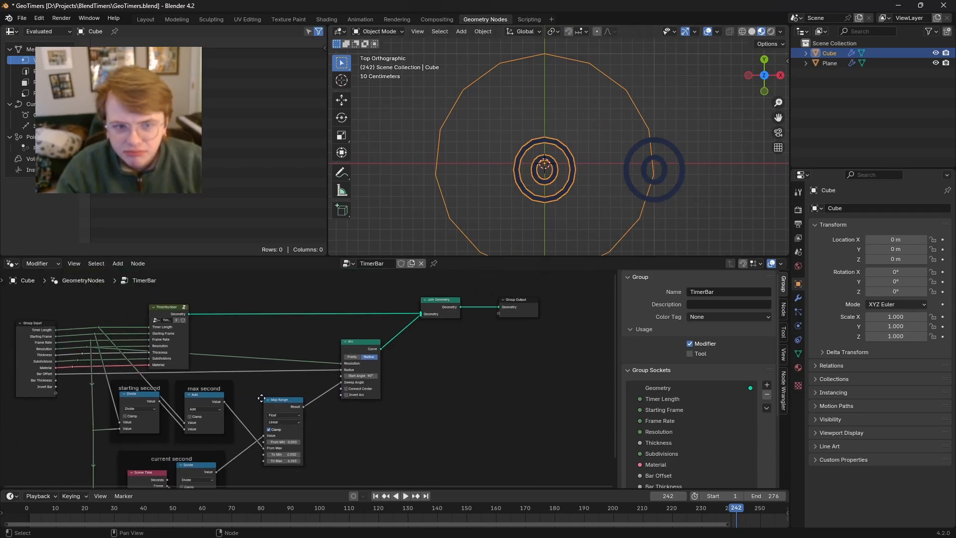
left_click(170, 307)
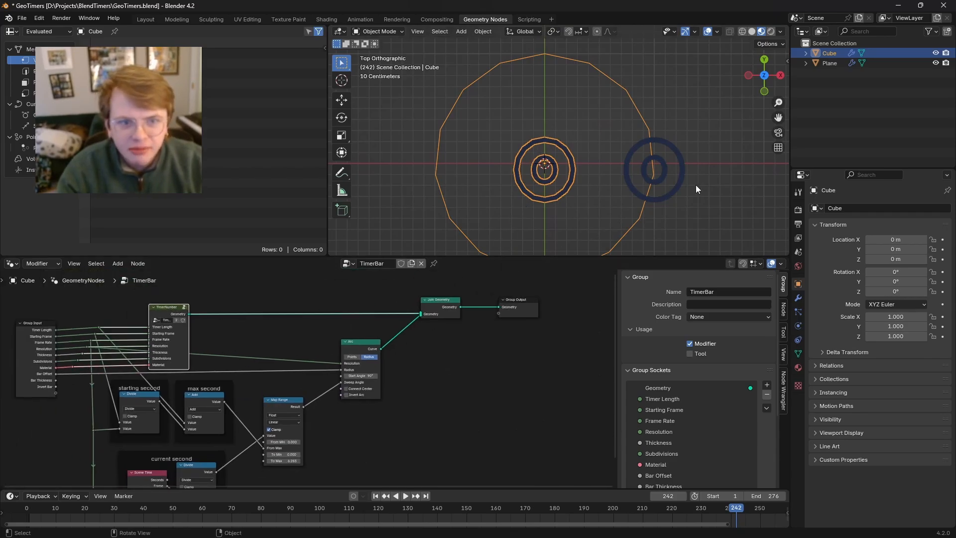
left_click(675, 187)
middle_click_drag(474, 316, 423, 363)
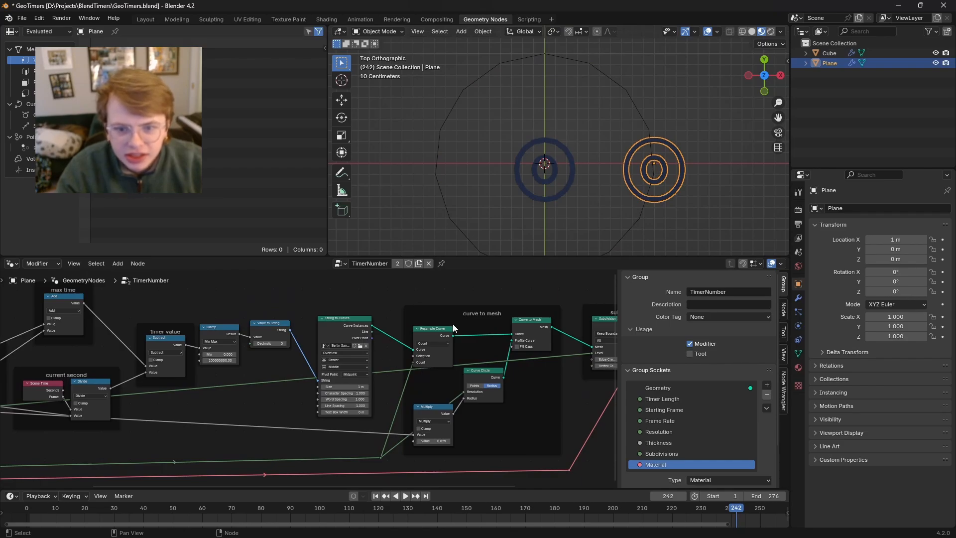
middle_click_drag(453, 324, 336, 326)
middle_click_drag(420, 344, 585, 362)
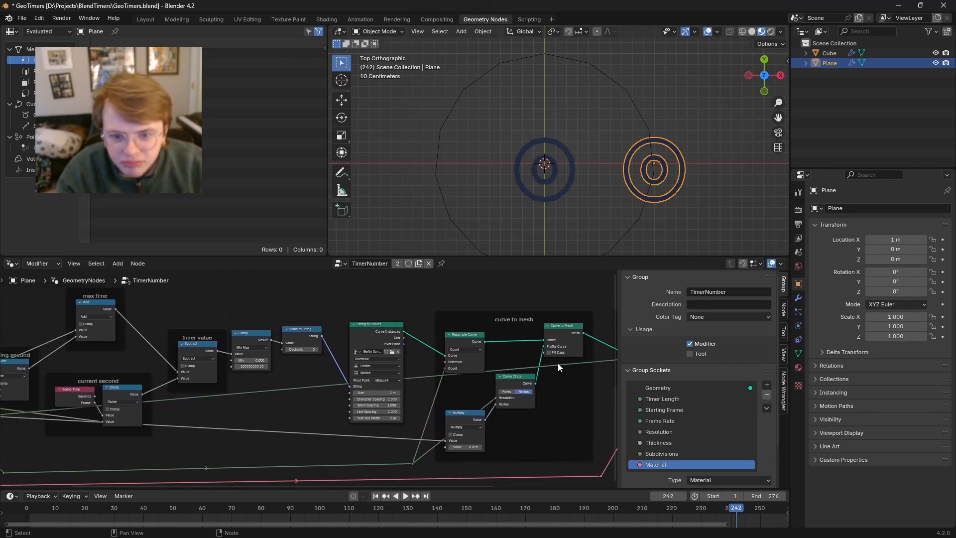
scroll(558, 363, "up", 1)
scroll(433, 355, "down", 5)
middle_click_drag(508, 374, 314, 360)
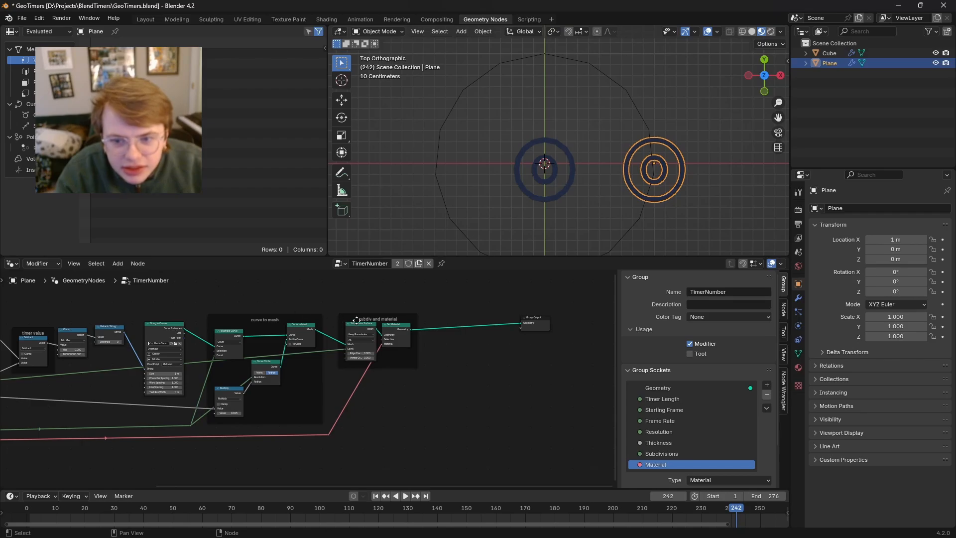
left_click_drag(357, 320, 419, 319)
scroll(318, 323, "up", 2)
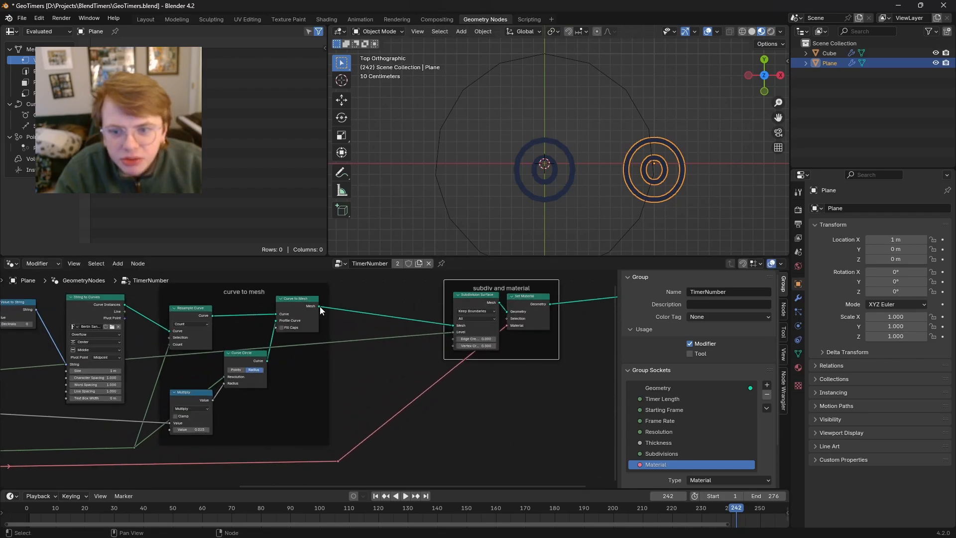
Step: Insert a Transform Geometry node between Curve to Mesh and Subdivision Surface in the TimerNumber group
left_click_drag(319, 305, 411, 310)
type("trna")
key("BackSpace")
key("BackSpace")
type("an")
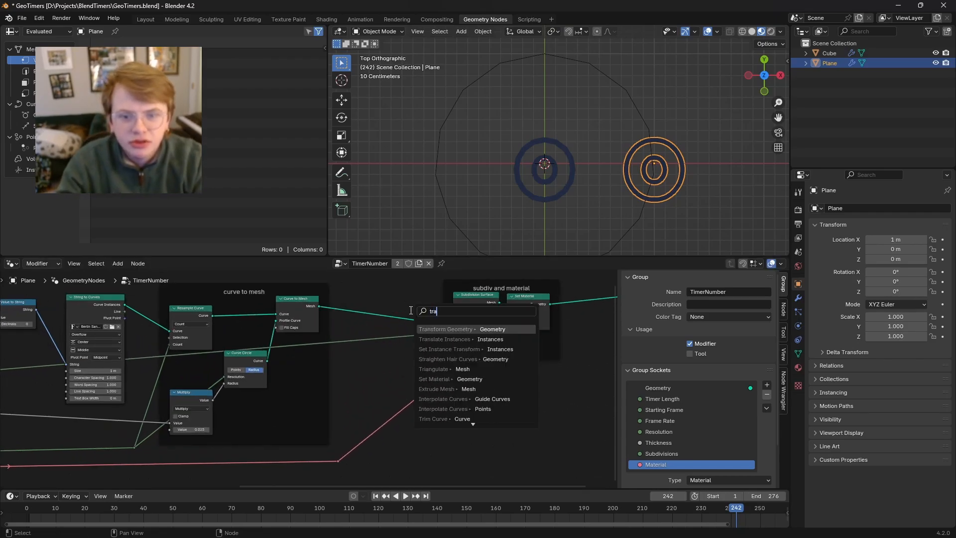
key("Return")
left_click(354, 304)
Step: Set the Transform Geometry node's Y translation to 0.05 m, after trying 0.1 m
scroll(353, 307, "up", 4)
middle_click_drag(353, 307, 278, 325)
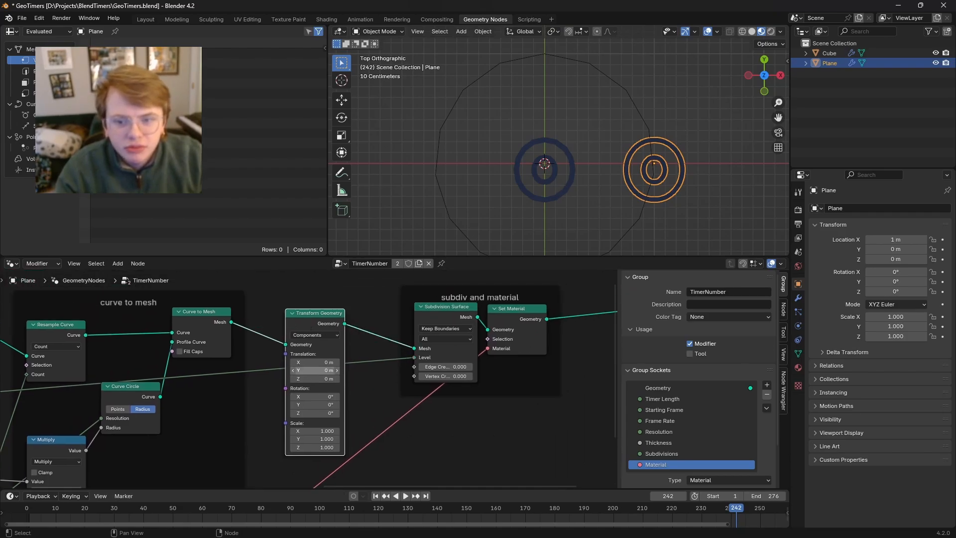
type("0.1")
key("Return")
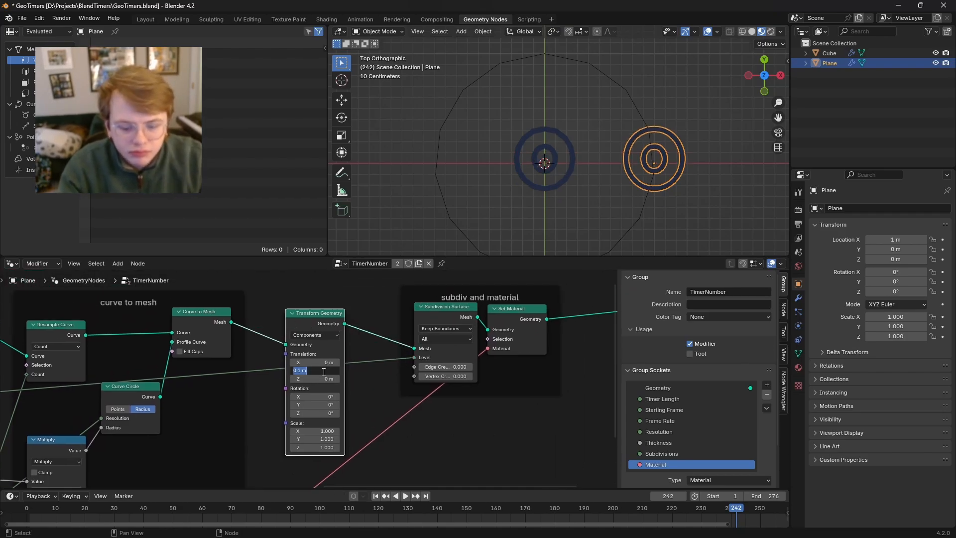
type(".05")
key("Return")
Step: Play the animation briefly and set its end frame to 249
key("space")
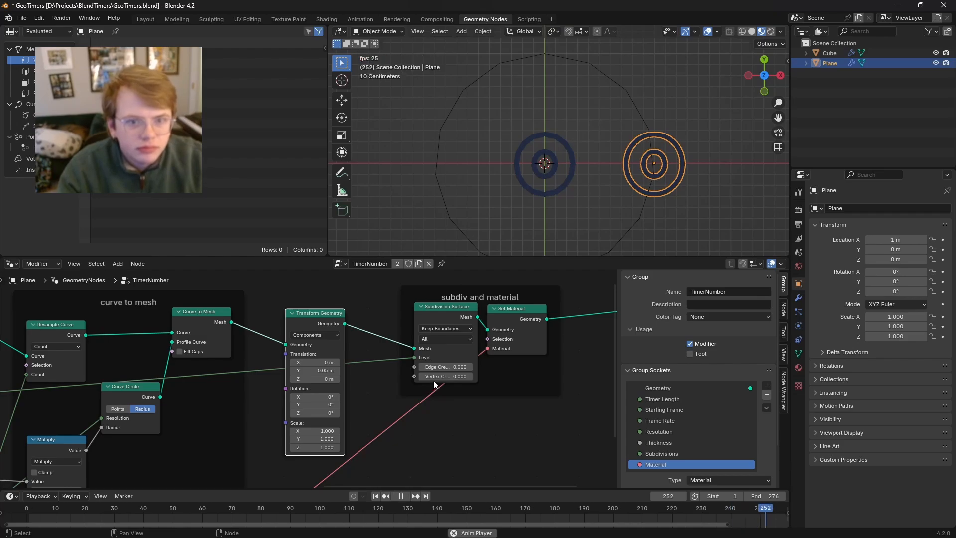
key("space")
key("space")
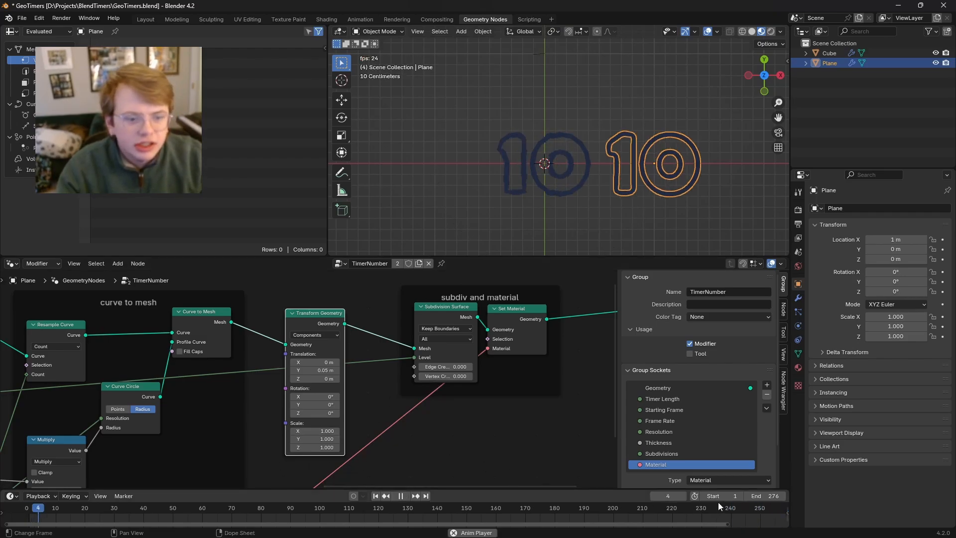
key("space")
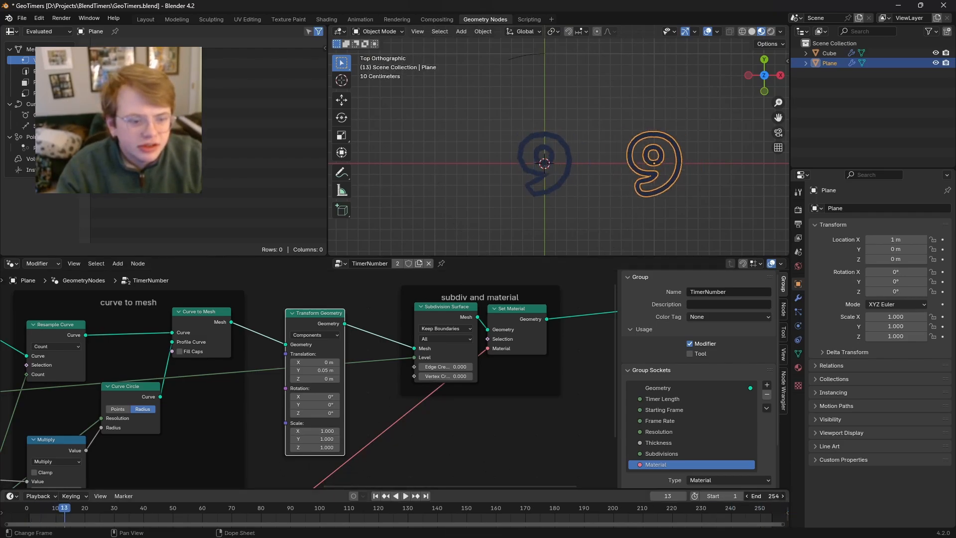
left_click(748, 496)
Step: Play the shortened animation and check the number's vertical centring inside the arc through the countdown
key("space")
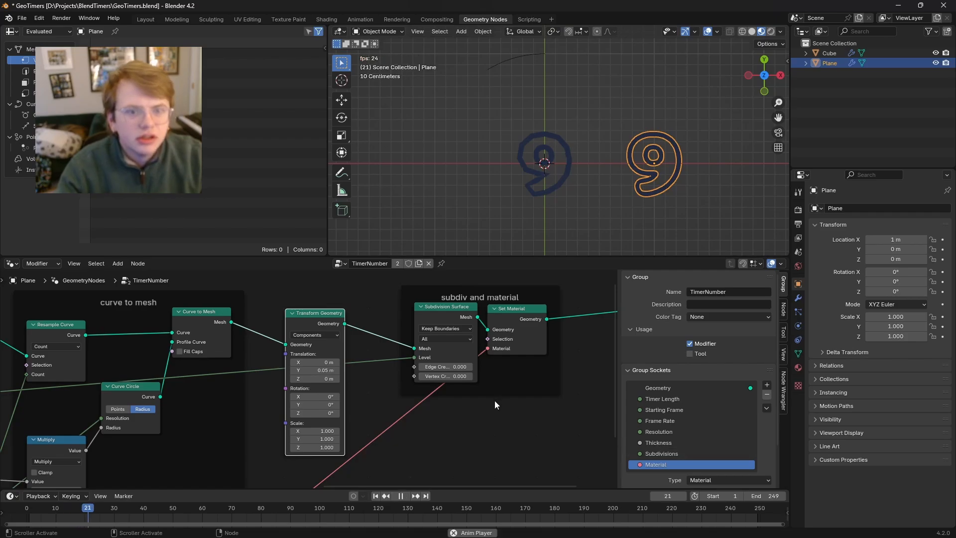
scroll(489, 407, "down", 3)
scroll(562, 152, "down", 5)
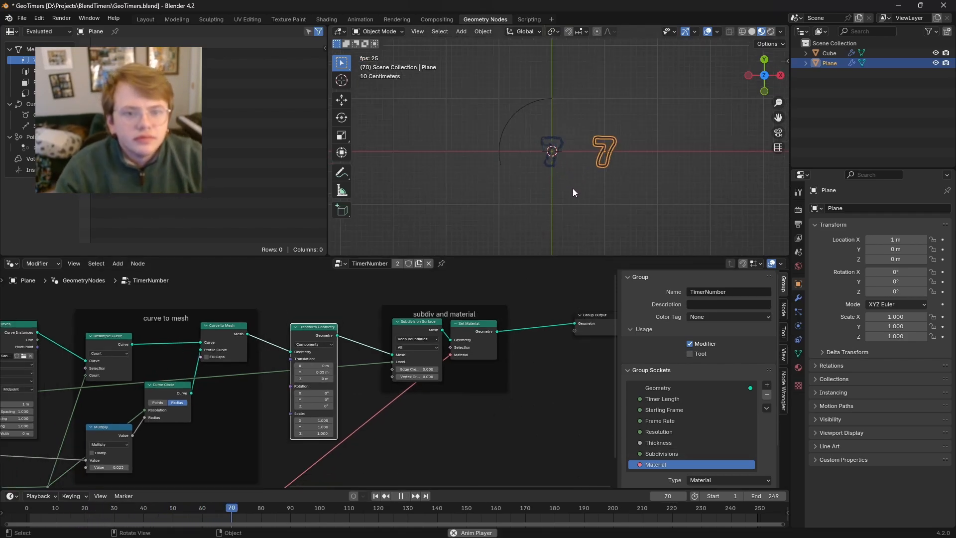
scroll(572, 177, "up", 2)
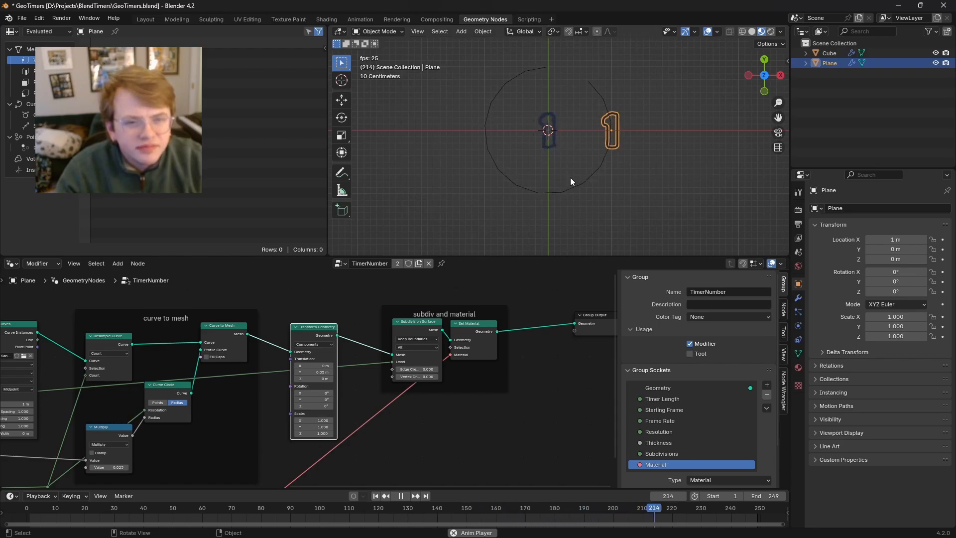
key("space")
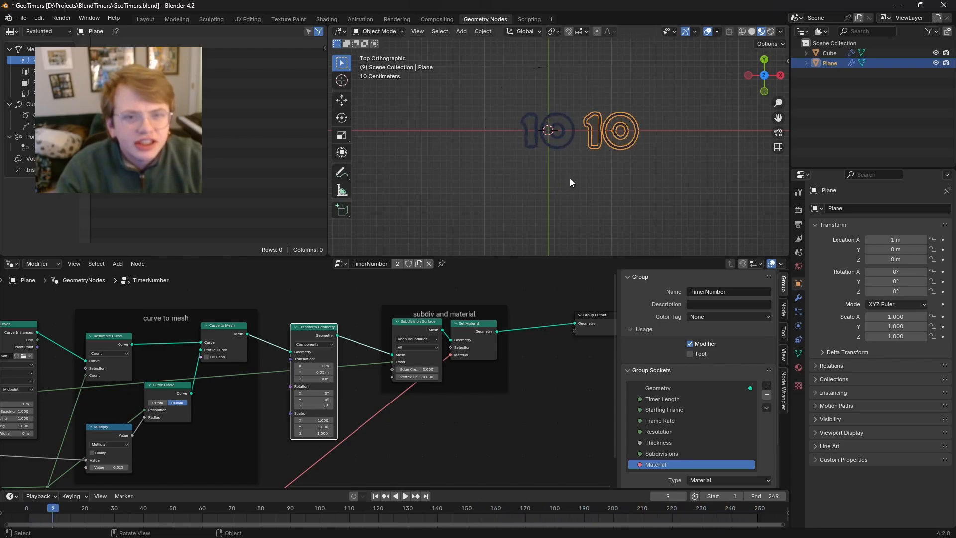
Step: Examine the String to Curves size and spacing settings and the rest of the TimerNumber node chain during playback
scroll(361, 396, "down", 5)
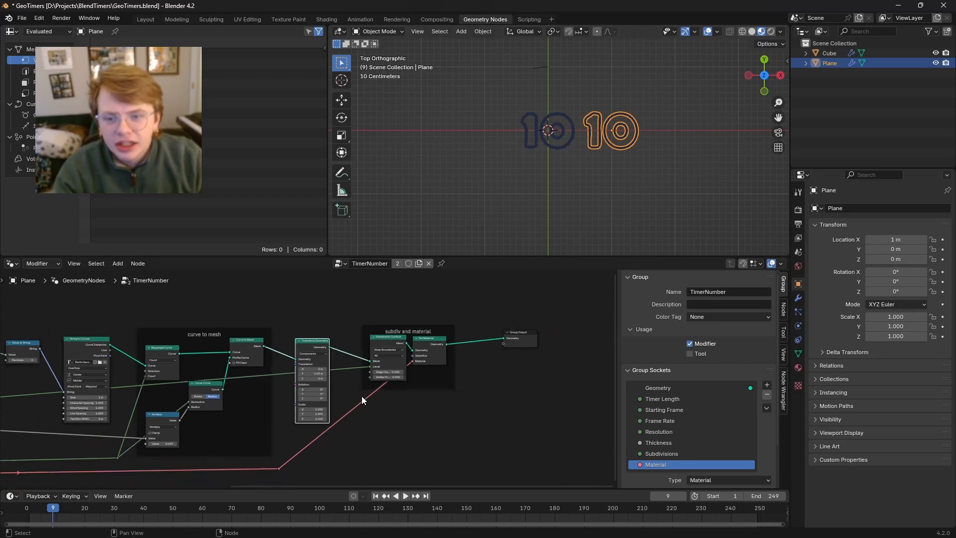
middle_click_drag(183, 397, 362, 375)
scroll(362, 375, "up", 9)
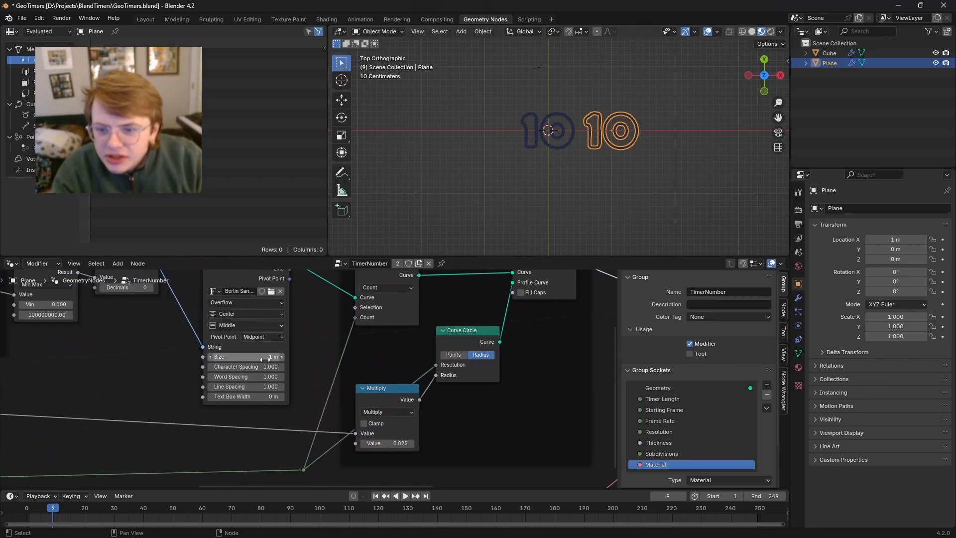
middle_click_drag(397, 344, 295, 346)
key("space")
left_click_drag(140, 360, 150, 361)
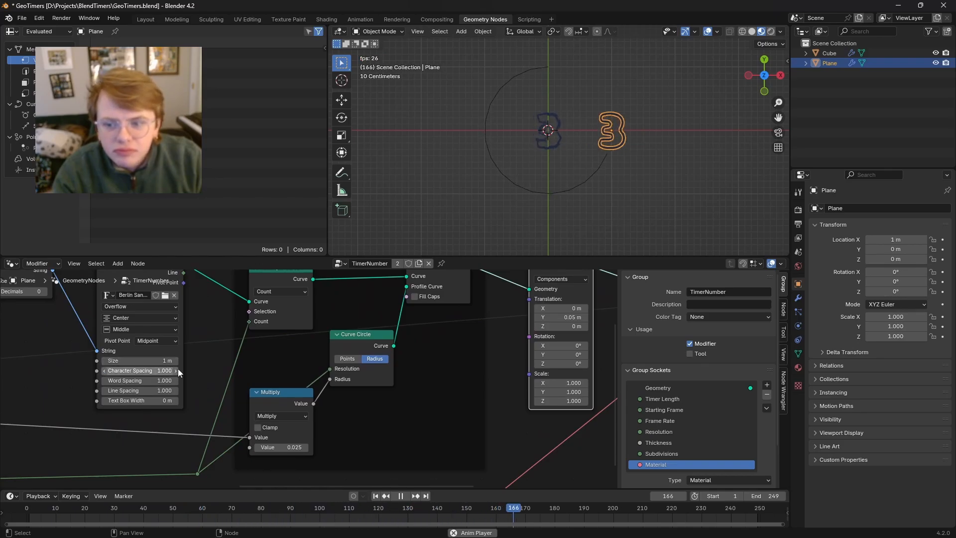
scroll(181, 373, "down", 4)
middle_click_drag(148, 370, 450, 368)
scroll(392, 360, "down", 1)
middle_click_drag(322, 370, 202, 366)
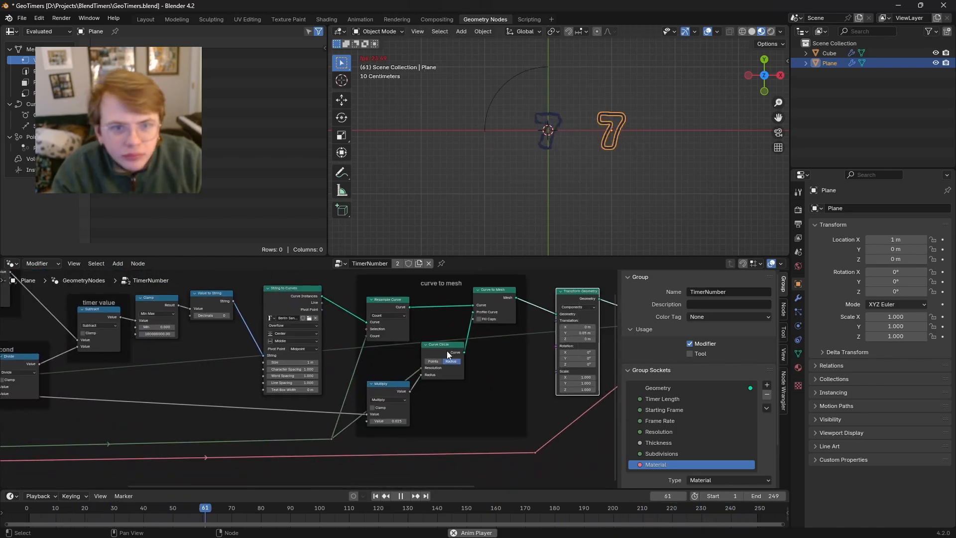
middle_click_drag(540, 357, 367, 381)
scroll(367, 382, "down", 1)
key("space")
scroll(366, 381, "down", 3)
middle_click_drag(433, 377, 324, 369)
scroll(406, 315, "up", 7)
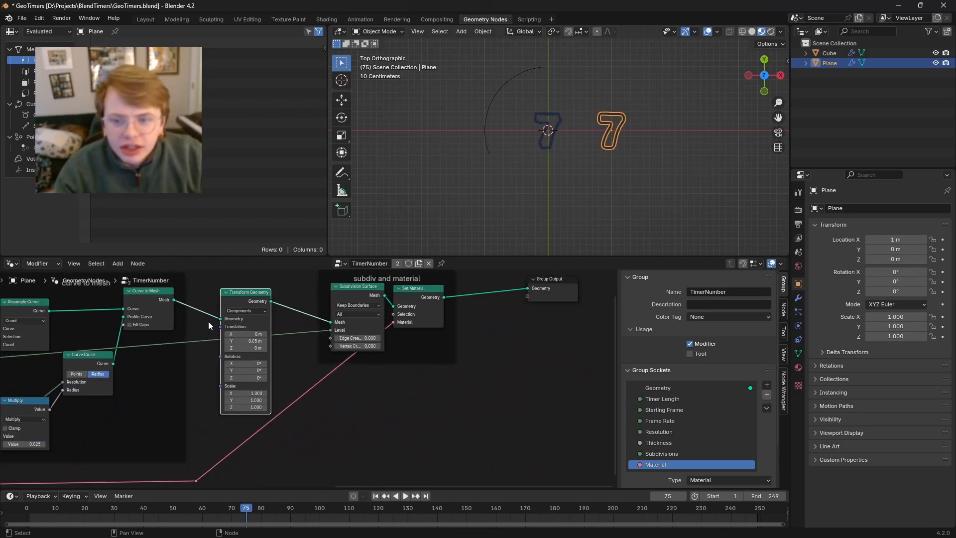
middle_click_drag(297, 332, 322, 345)
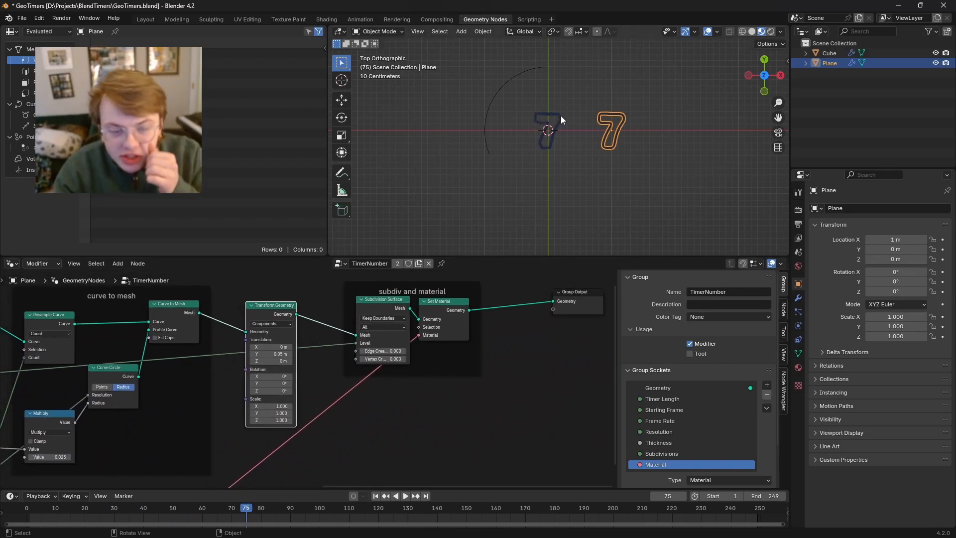
Step: Select the Cube and move TimerBar's Join Geometry node further from the Arc node, close to Group Output, to make room
left_click(561, 116)
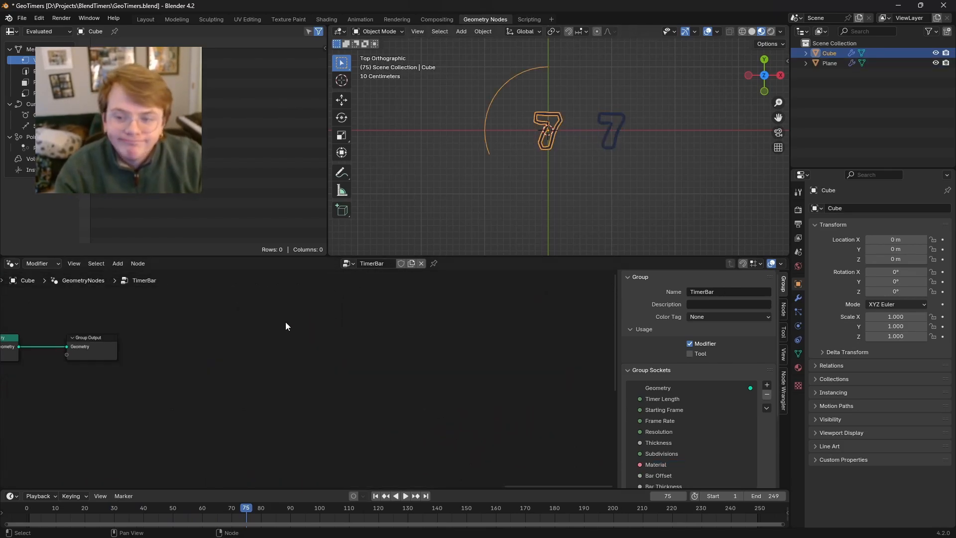
left_click_drag(284, 354, 387, 353)
middle_click_drag(286, 367, 438, 342)
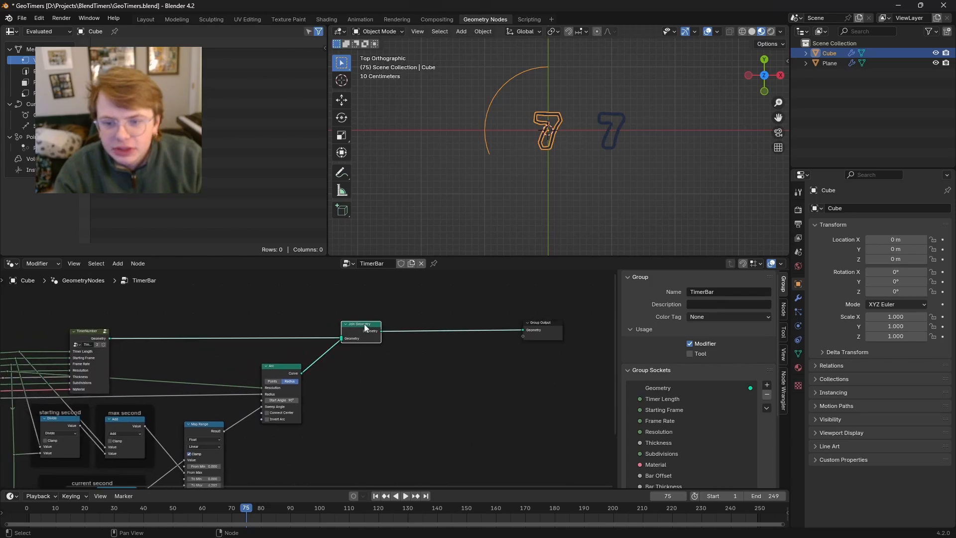
left_click_drag(365, 329, 491, 331)
scroll(435, 371, "up", 5)
middle_click_drag(371, 391, 362, 358)
scroll(397, 369, "up", 2)
left_click(292, 364)
scroll(291, 365, "down", 7)
scroll(292, 366, "up", 1)
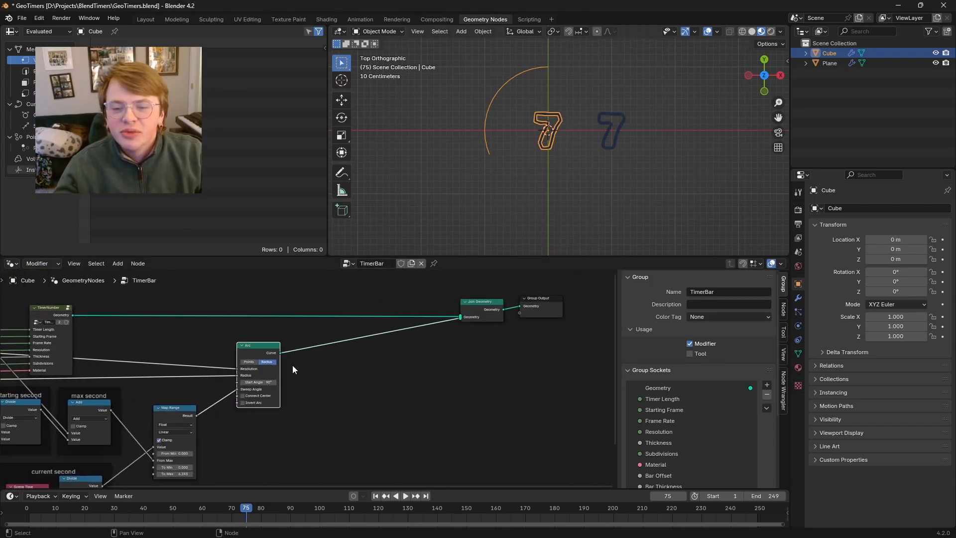
Step: Add a Curve to Mesh node after the Arc, connect its mesh to Join Geometry and cut the Arc's direct link
left_click_drag(281, 354, 360, 347)
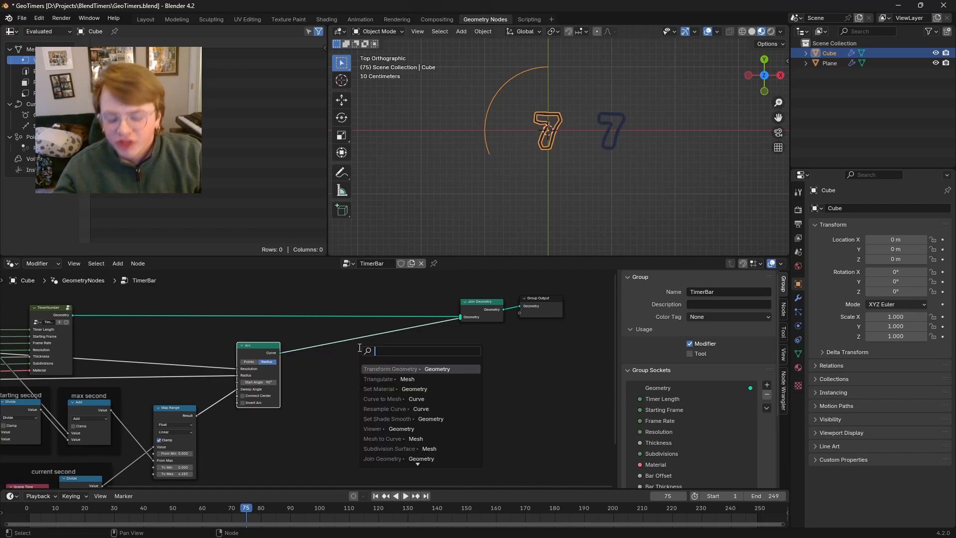
type("c")
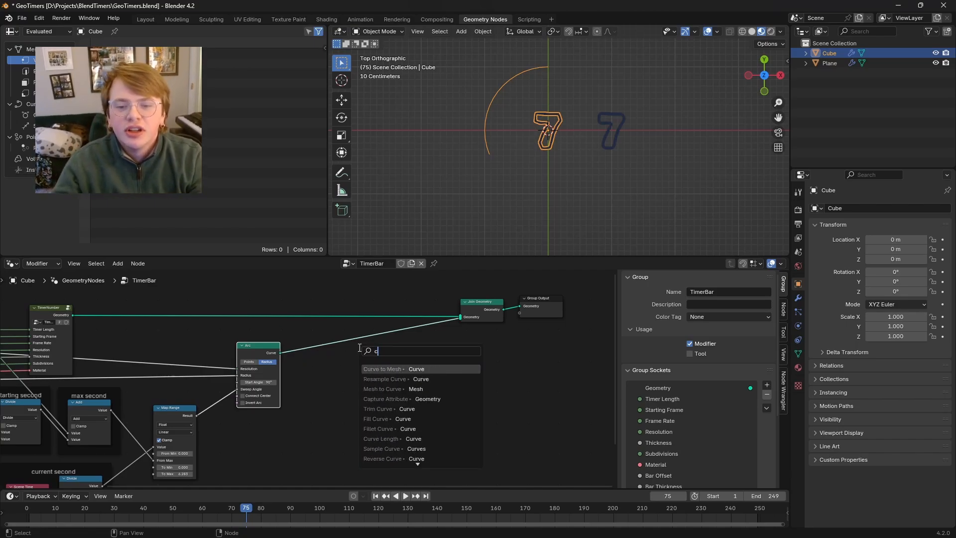
type("uv to m")
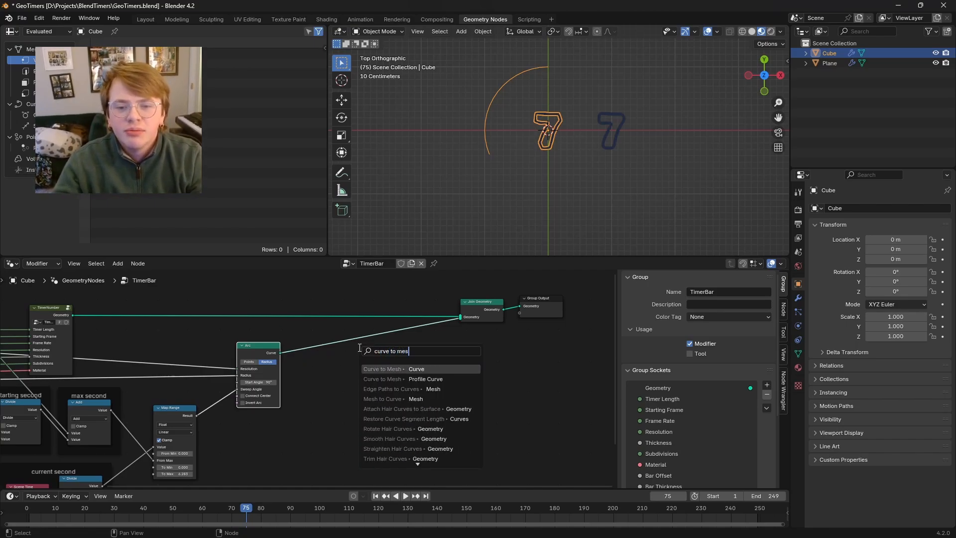
type("es")
key("Return")
left_click_drag(435, 337, 459, 318)
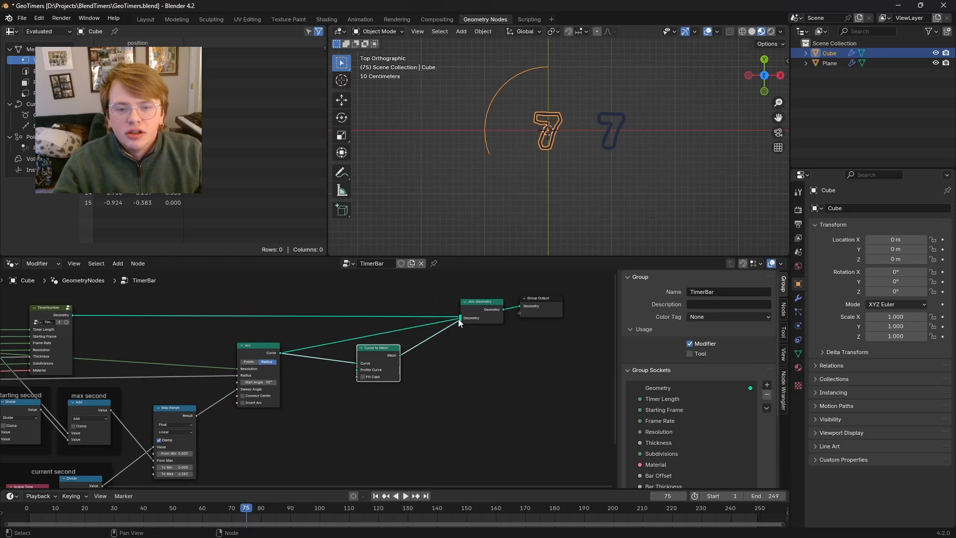
right_click_drag(418, 342, 417, 343, "ctrl")
Step: Add a Curve Circle node as the Profile Curve of Curve to Mesh and place it below the Arc node
left_click_drag(356, 369, 329, 413)
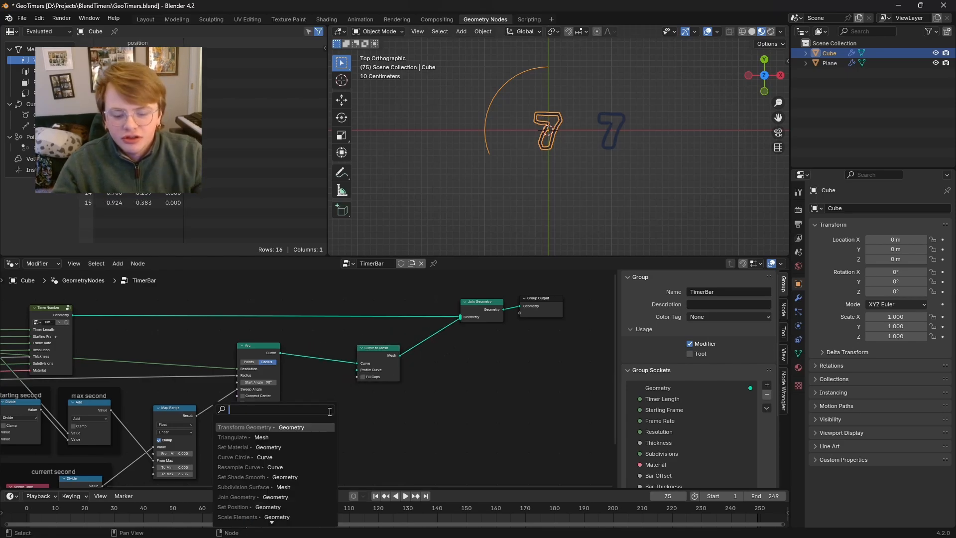
type("curve circle")
key("Return")
left_click(329, 413)
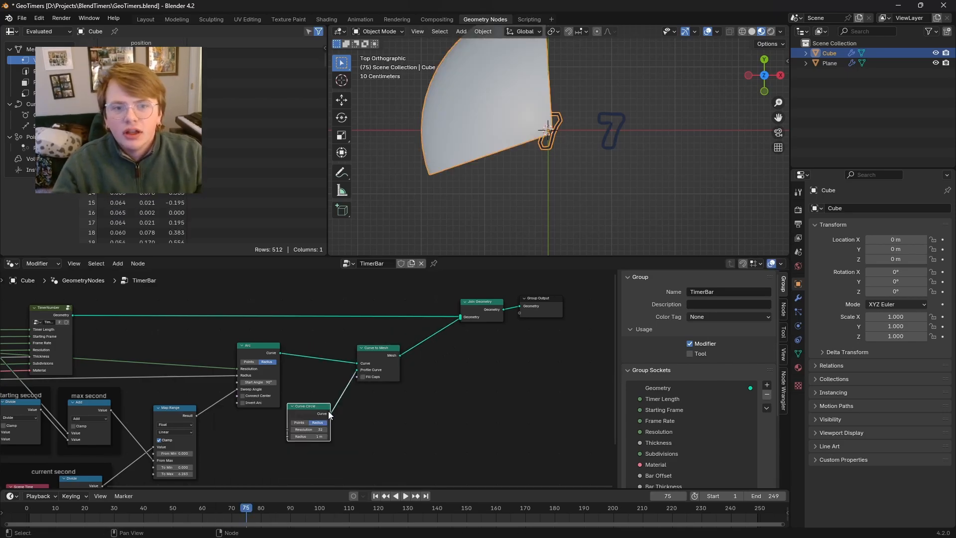
left_click_drag(310, 406, 263, 424)
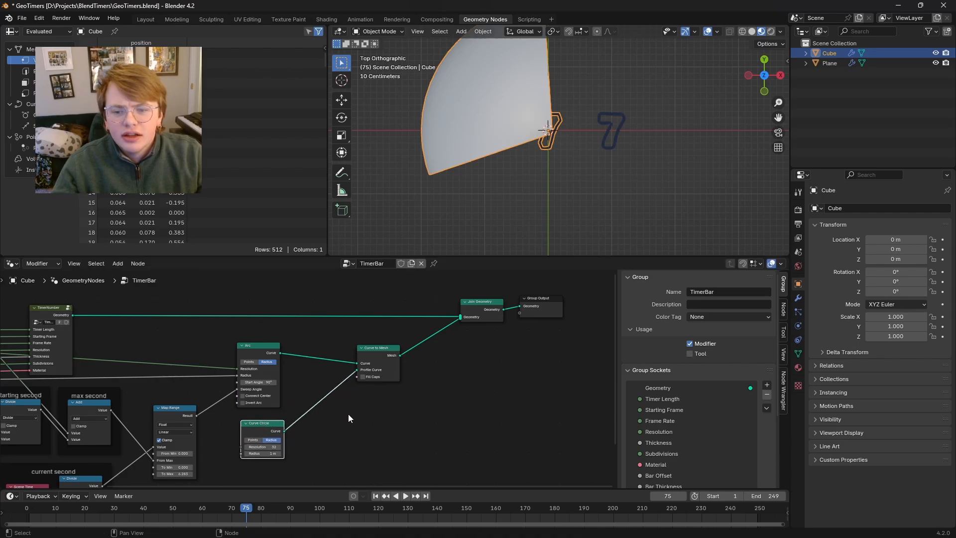
Step: Add a reroute on the Resolution link feeding the Arc and place it between Group Input and the "starting second" frame
scroll(475, 128, "down", 3)
scroll(278, 459, "up", 1)
middle_click_drag(278, 459, 357, 417)
scroll(318, 405, "up", 4)
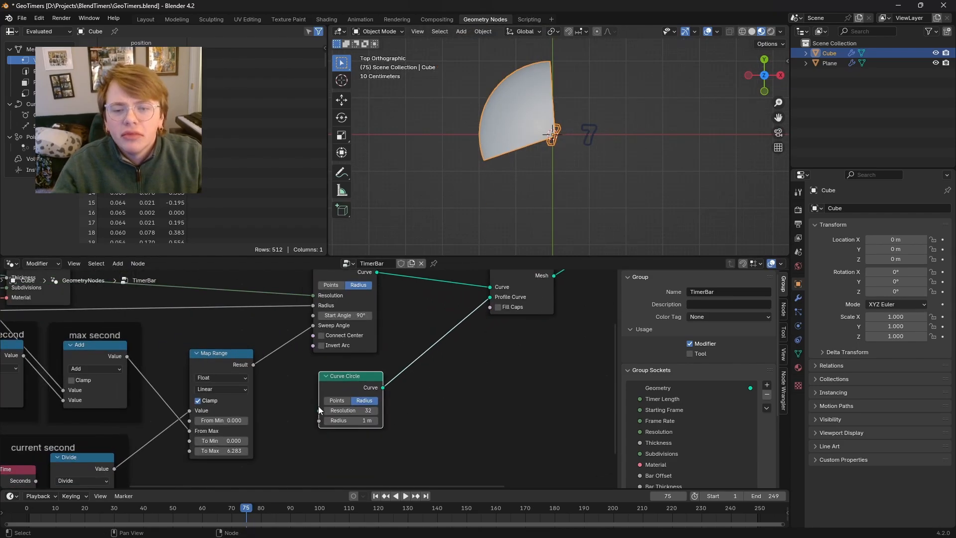
scroll(318, 405, "down", 8)
scroll(209, 381, "up", 3)
middle_click_drag(210, 380, 302, 354)
scroll(305, 311, "down", 1)
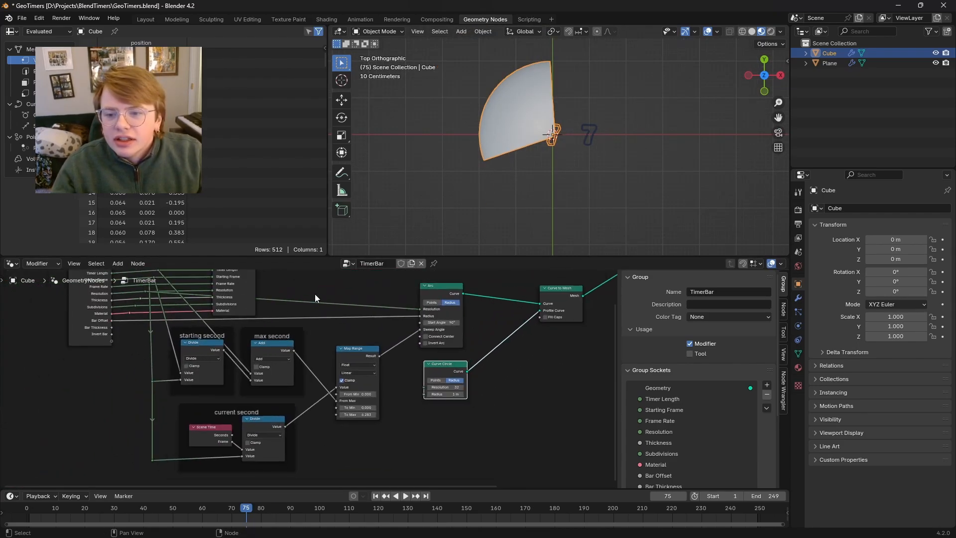
right_click_drag(315, 293, 318, 306, "shift")
key("g")
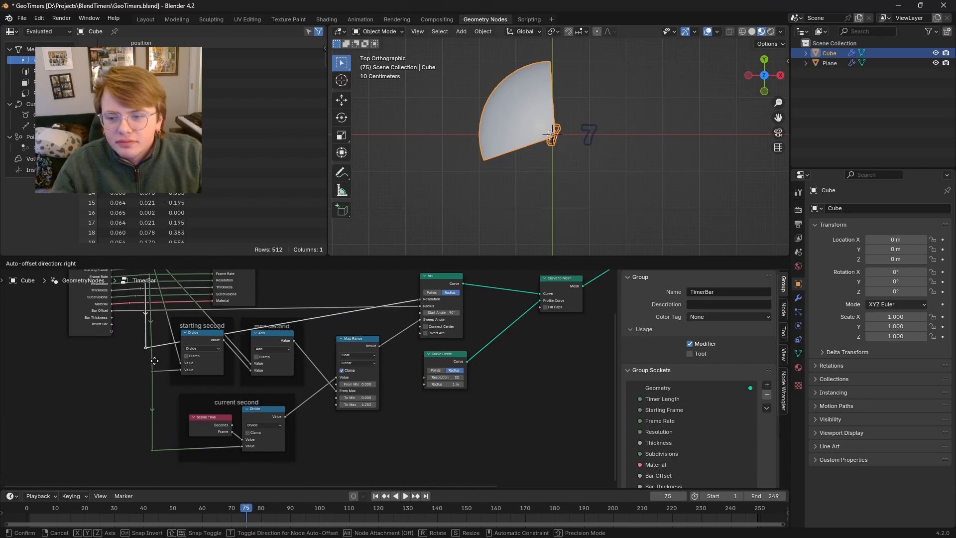
left_click(145, 339)
right_click_drag(156, 318, 159, 329, "shift")
key("g")
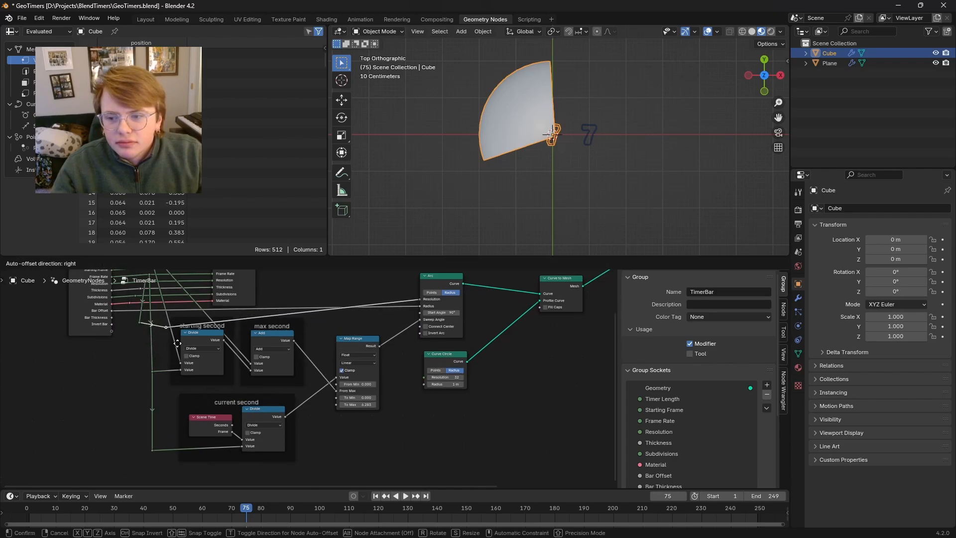
left_click(142, 419)
key("ctrl+z")
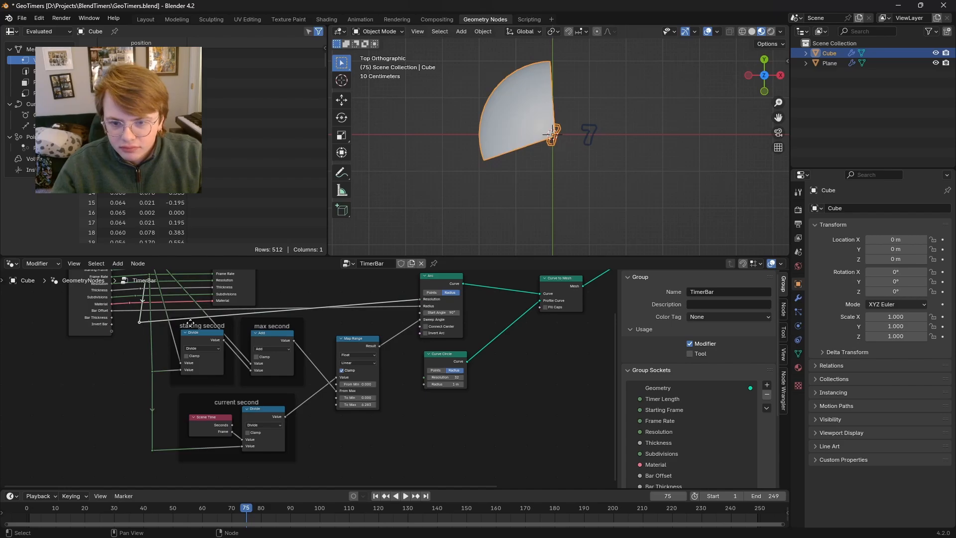
Step: Connect the Resolution reroute to the Curve Circle's Resolution input
left_click_drag(139, 321, 424, 377)
scroll(432, 402, "up", 1)
scroll(432, 400, "up", 1)
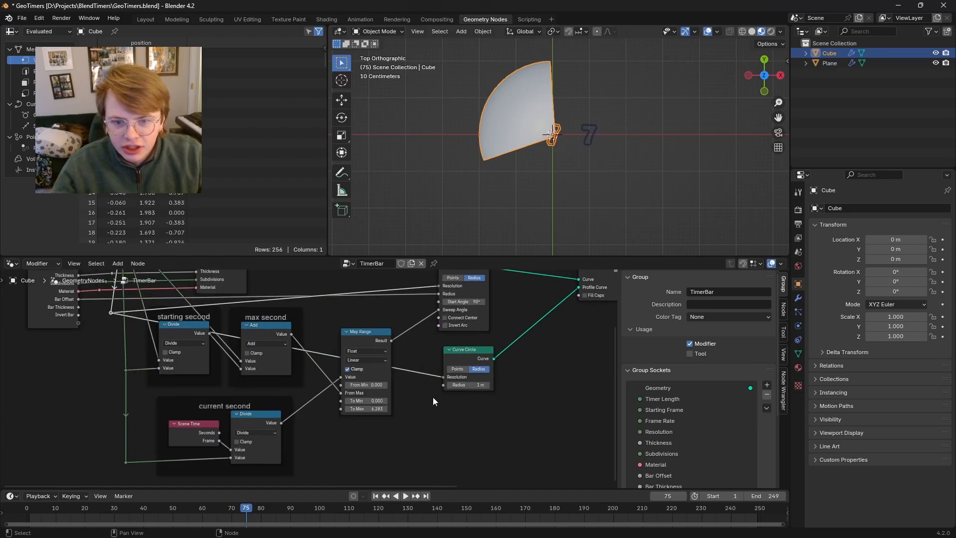
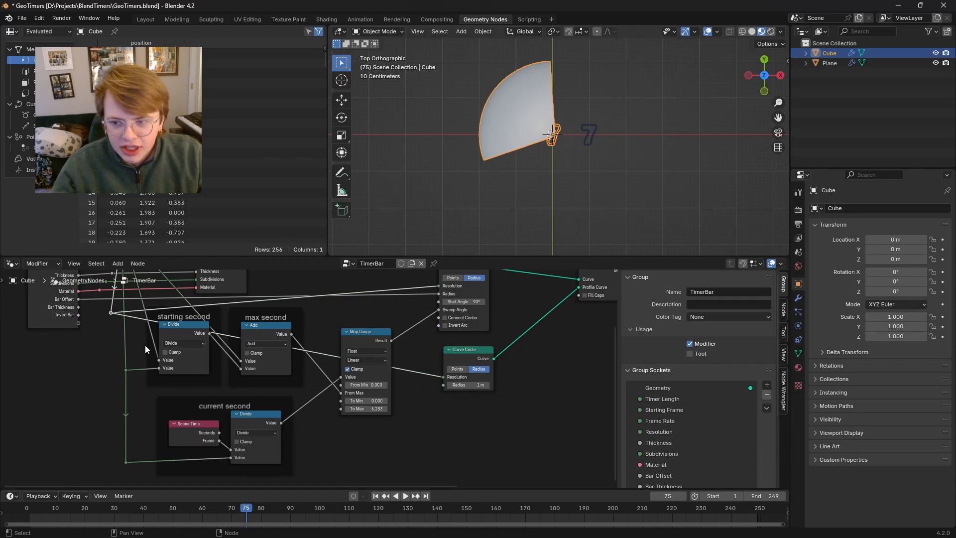
Step: Add a Multiply math node fed by the Bar Thickness input and place it below Map Range
left_click_drag(78, 306, 349, 415)
type("mult")
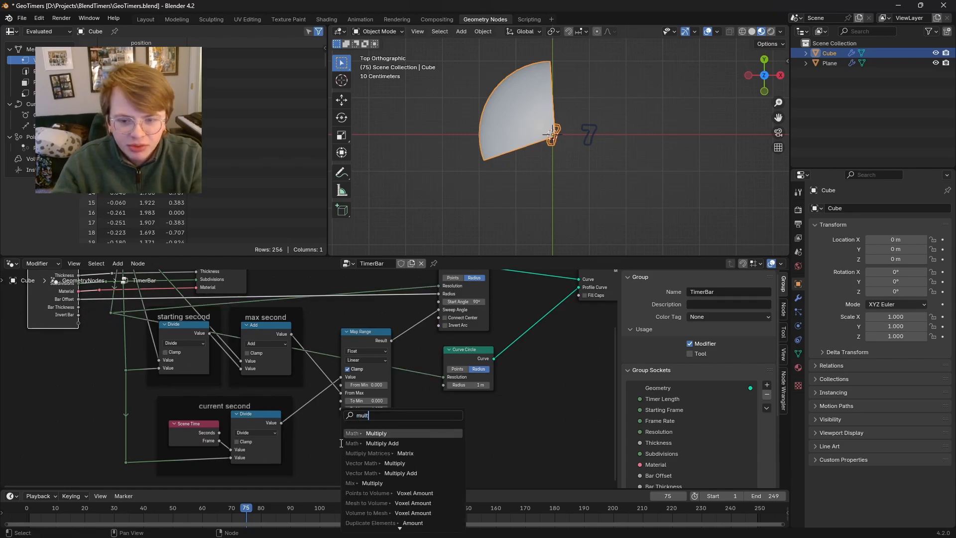
key("Return")
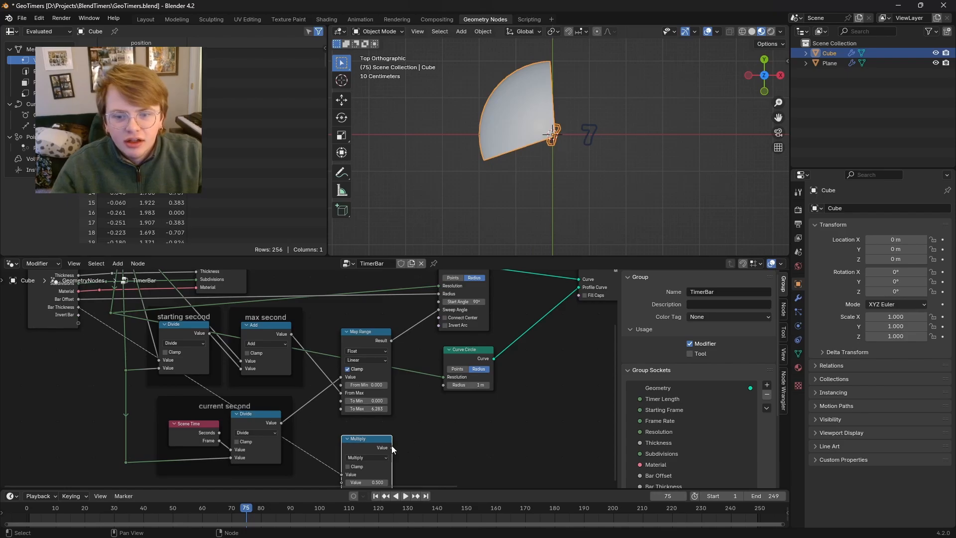
Step: Connect the Multiply output to the Curve Circle's Radius and set the multiplier to 0.05
left_click_drag(393, 447, 443, 385)
scroll(467, 397, "down", 3, "shift")
left_click(374, 447)
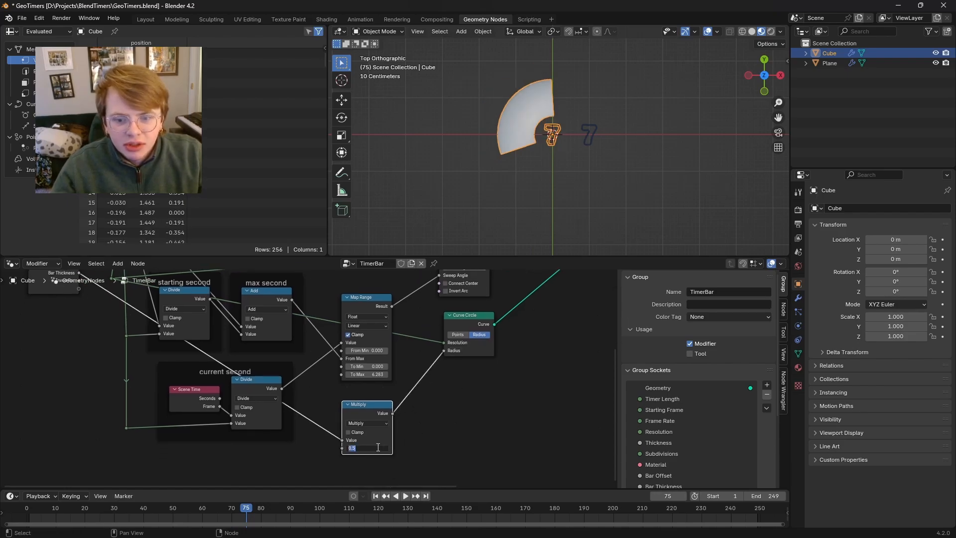
type("0.05")
key("Return")
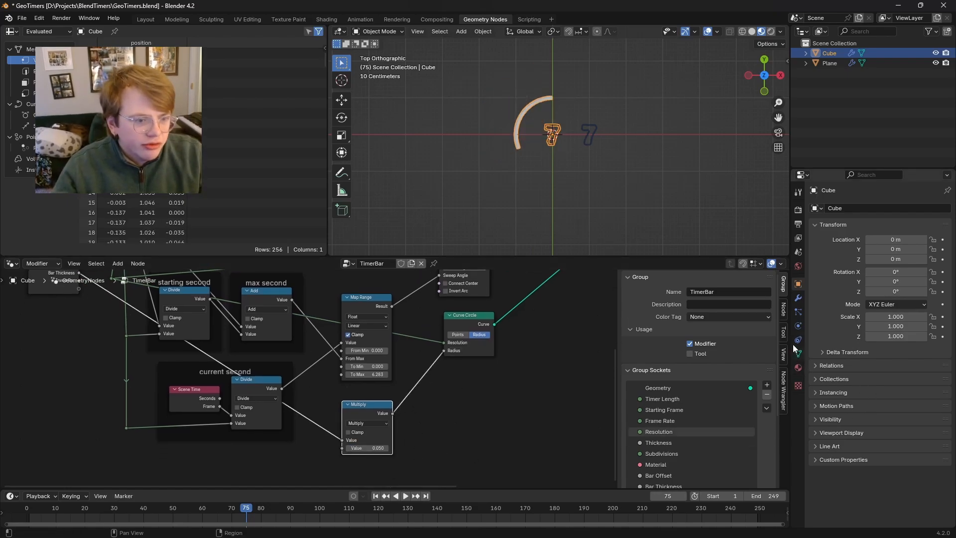
Step: Show the Cube's modifier settings, preview the bar's sweep in playback, and set the Multiply node's factor to 0.025
left_click(798, 299)
scroll(582, 196, "up", 5)
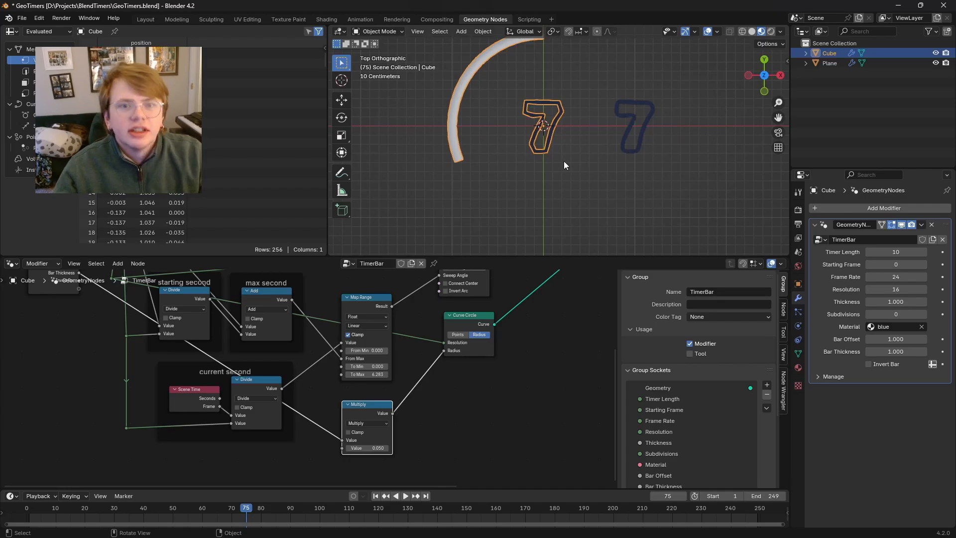
middle_click_drag(564, 160, 569, 189, "shift")
scroll(471, 342, "down", 4)
key("space")
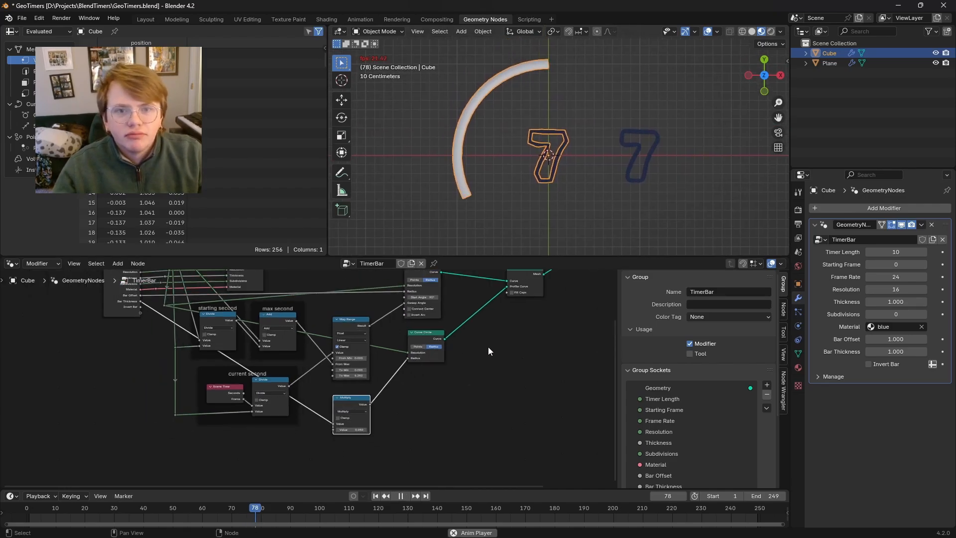
key("space")
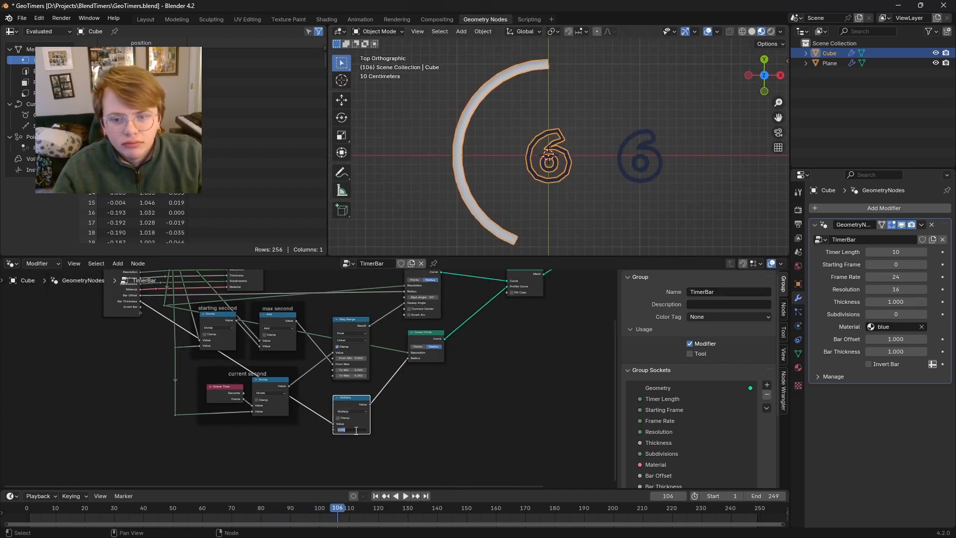
type(".025")
key("Return")
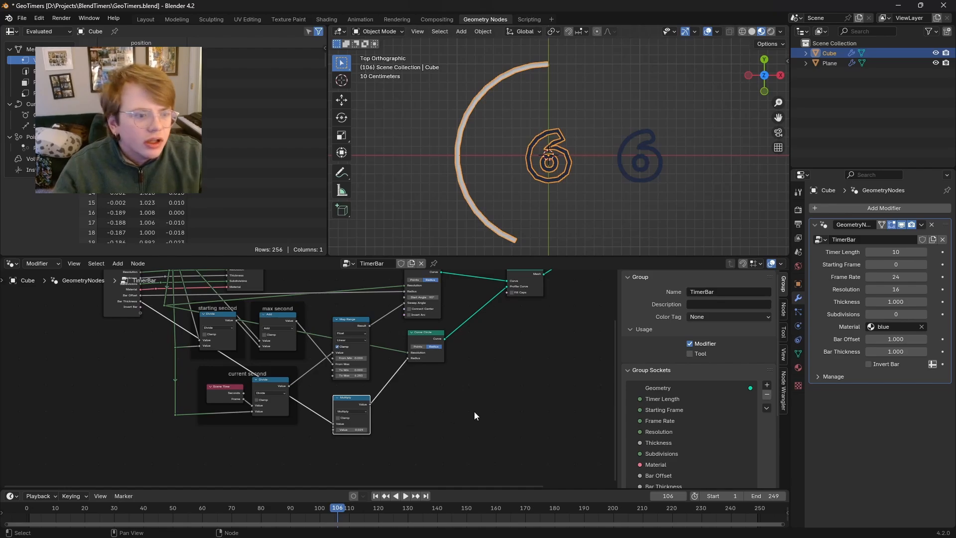
Step: Play the sweep briefly, then set the modifier's Resolution to 32 and Bar Offset to 0.75
key("space")
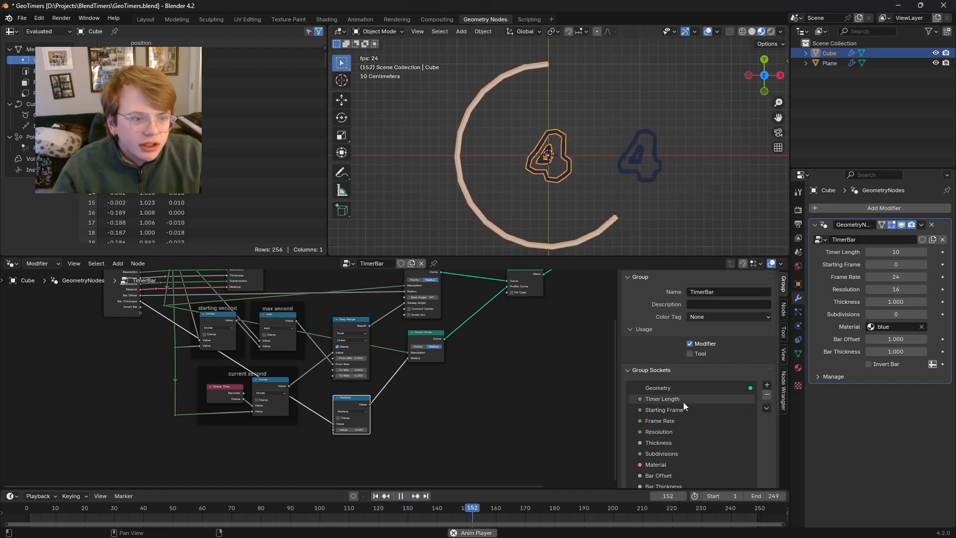
key("space")
left_click_drag(899, 290, 919, 290)
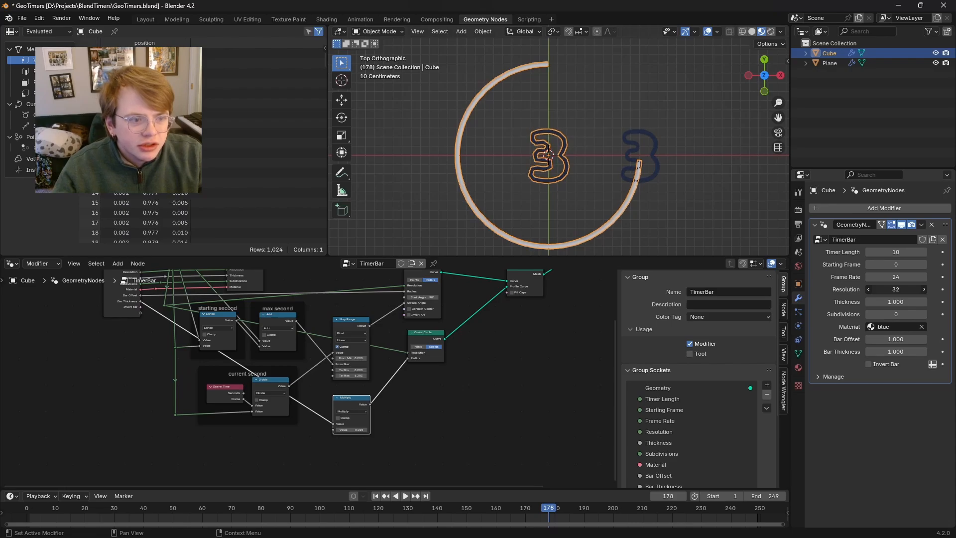
left_click_drag(896, 339, 873, 339)
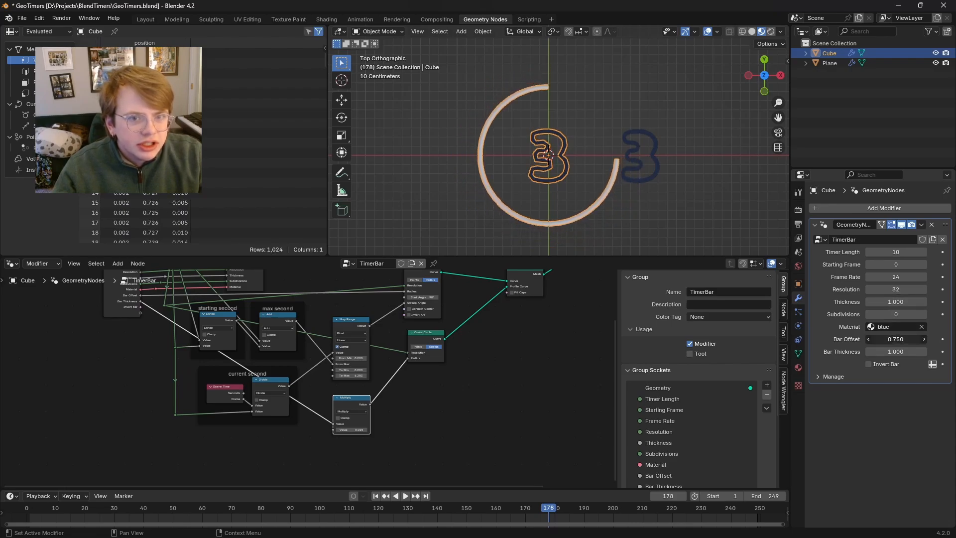
Step: Shift Arc, Curve Circle and Curve to Mesh away from Map Range and place Multiply beside the Curve Circle
middle_click_drag(578, 414, 429, 409)
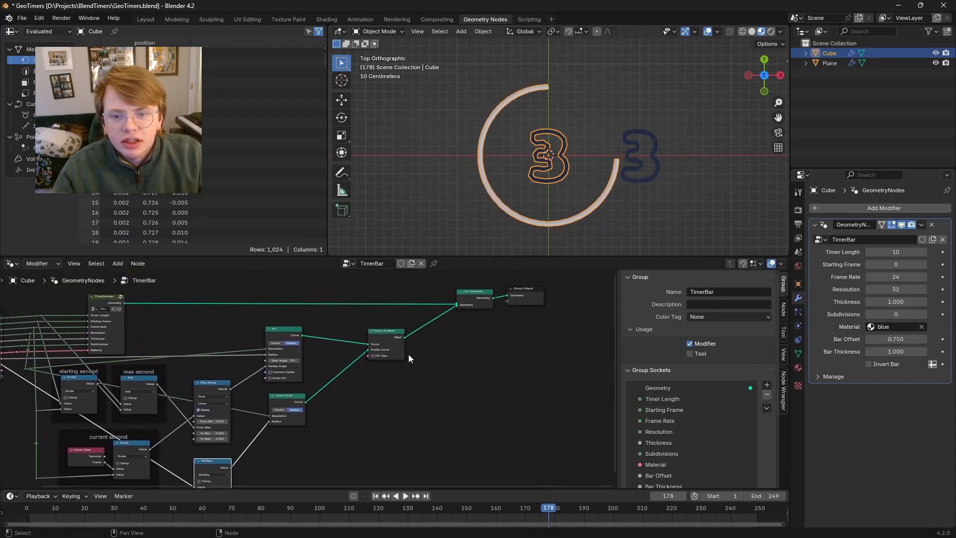
left_click_drag(387, 331, 364, 330)
middle_click_drag(358, 430, 400, 425)
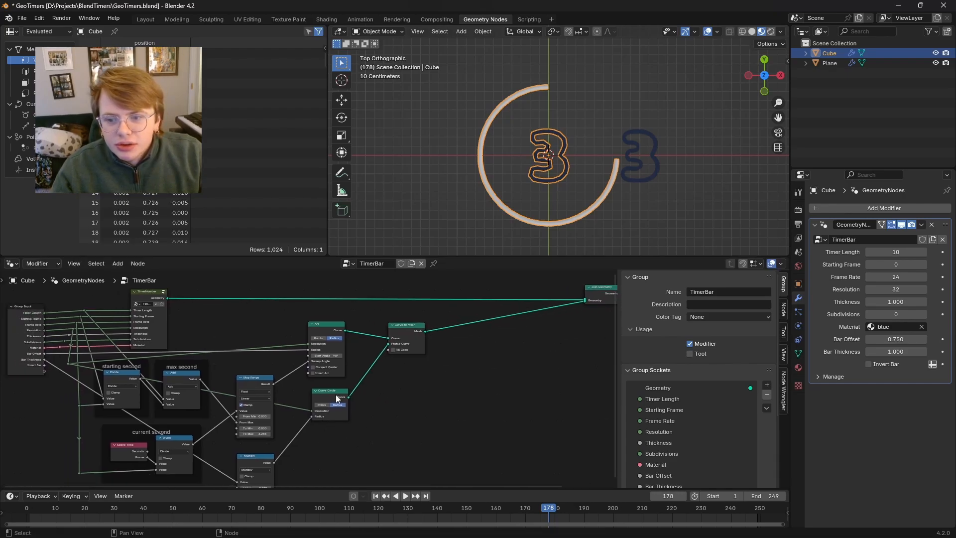
left_click_drag(422, 414, 302, 328)
key("g")
left_click(377, 347)
key("g")
left_click(346, 383)
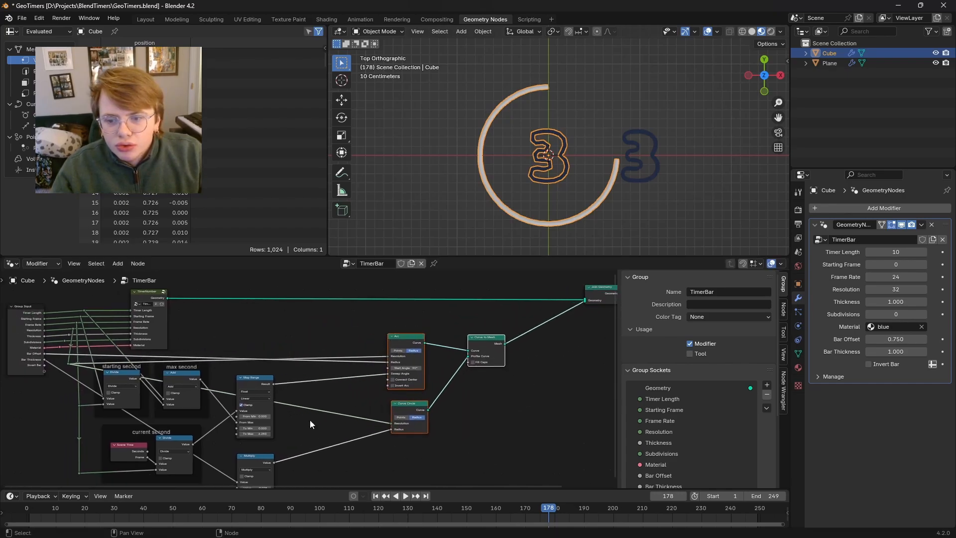
left_click_drag(262, 456, 362, 424)
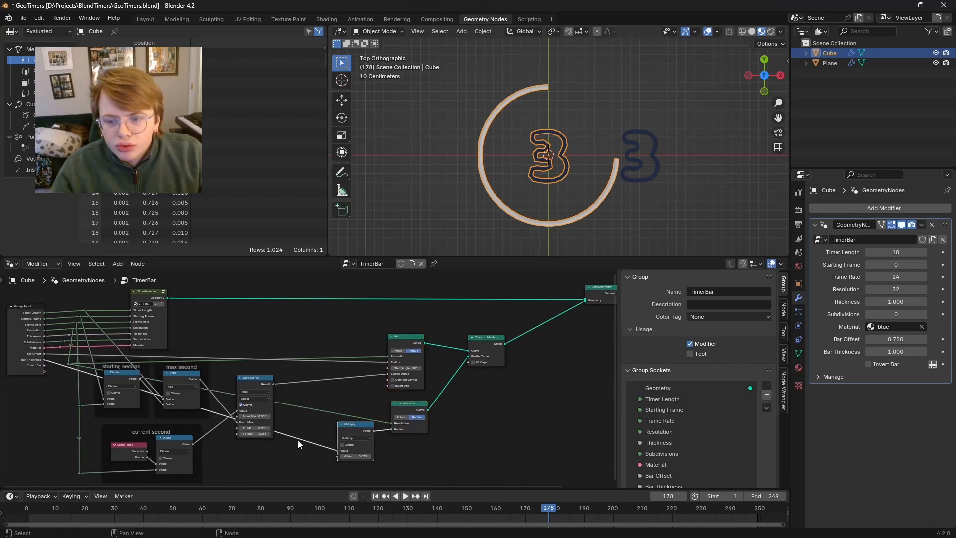
Step: Frame the Map Range node and label the frame "map to radians"
left_click(256, 384)
key("F2")
type("ma")
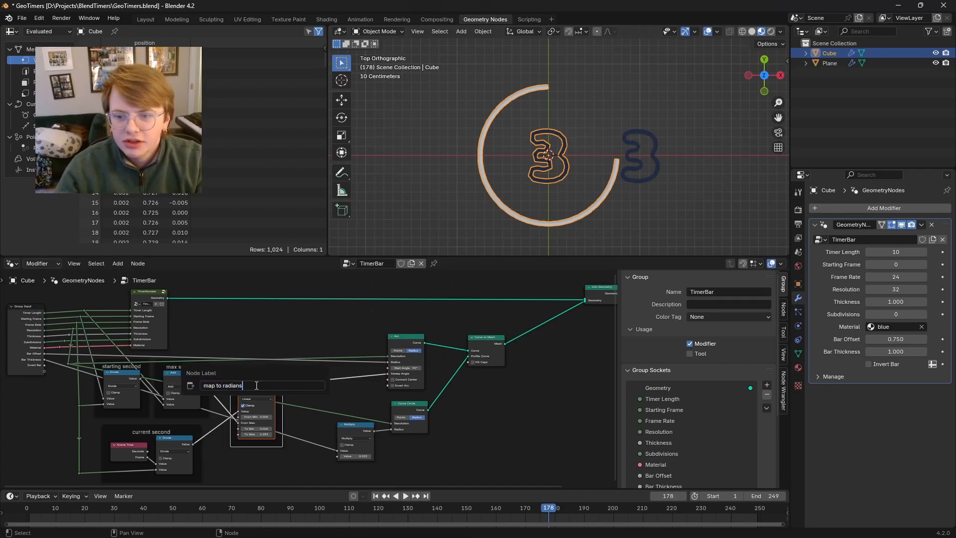
type("p to radians")
key("Return")
Step: Frame the Arc, Curve Circle, Multiply and Curve to Mesh nodes together and label the frame "curve to mesh"
middle_click_drag(485, 416, 463, 406)
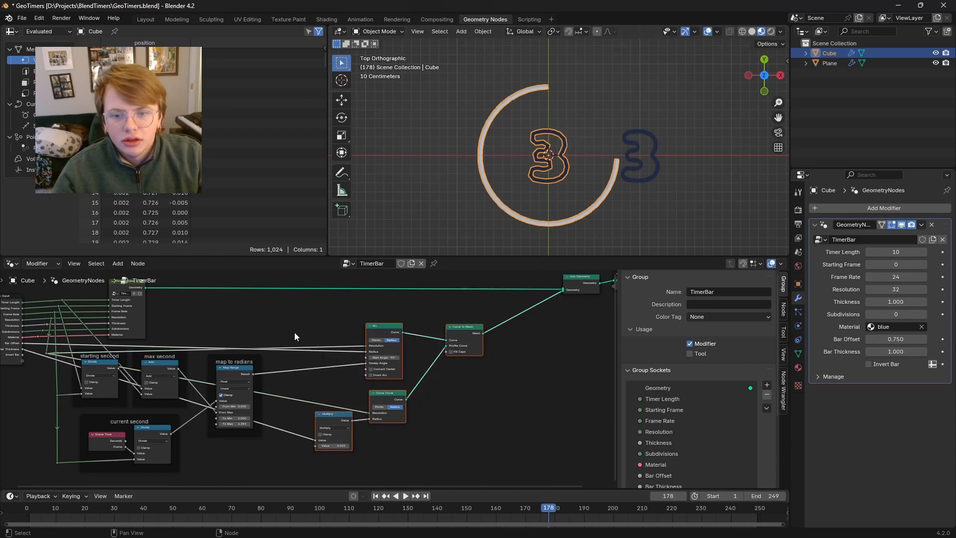
key("ctrl+j")
key("F2")
type("curve t")
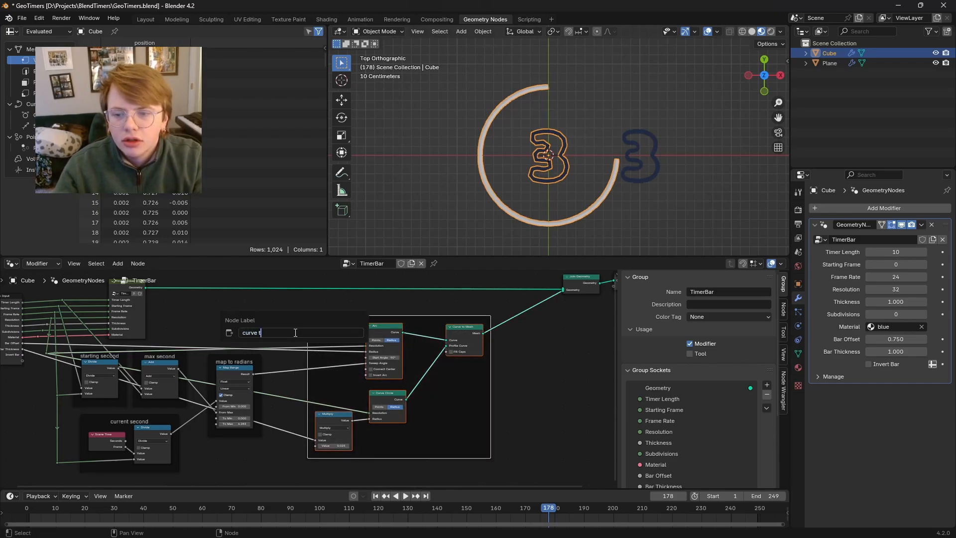
type("o mesh")
key("Return")
Step: Tidy the frame spacing and move Join Geometry and Group Output farther beyond the "curve to mesh" frame
middle_click_drag(406, 319, 326, 319)
left_click_drag(326, 318, 315, 316)
left_click_drag(446, 359, 443, 379)
middle_click_drag(442, 387, 429, 403)
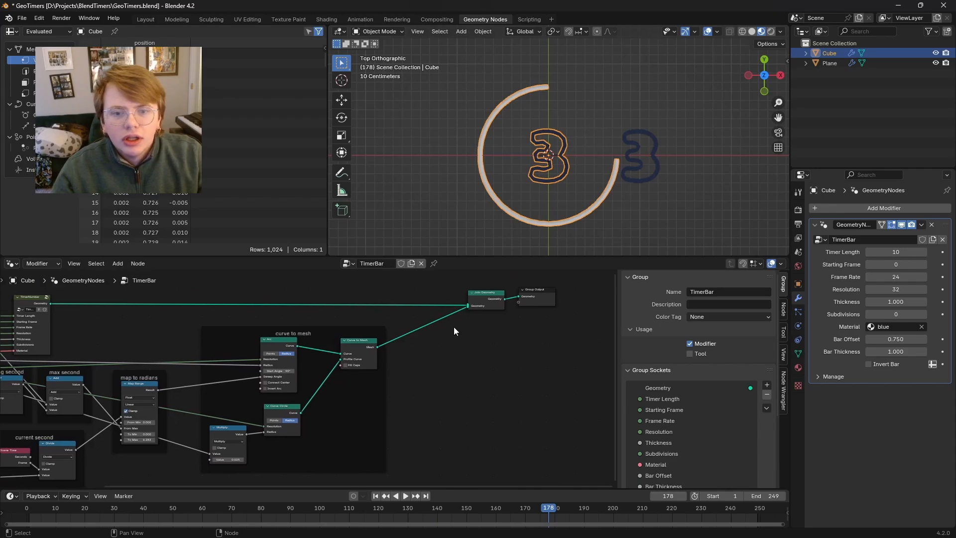
middle_click_drag(454, 327, 352, 372)
left_click_drag(500, 385, 364, 319)
key("g")
left_click(441, 318)
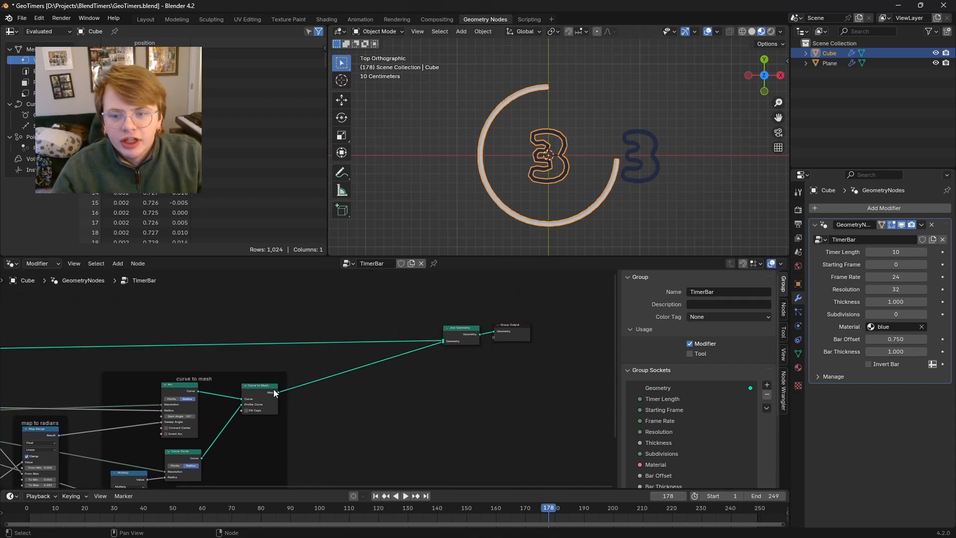
left_click(273, 389)
key("shift+a")
type("subdi")
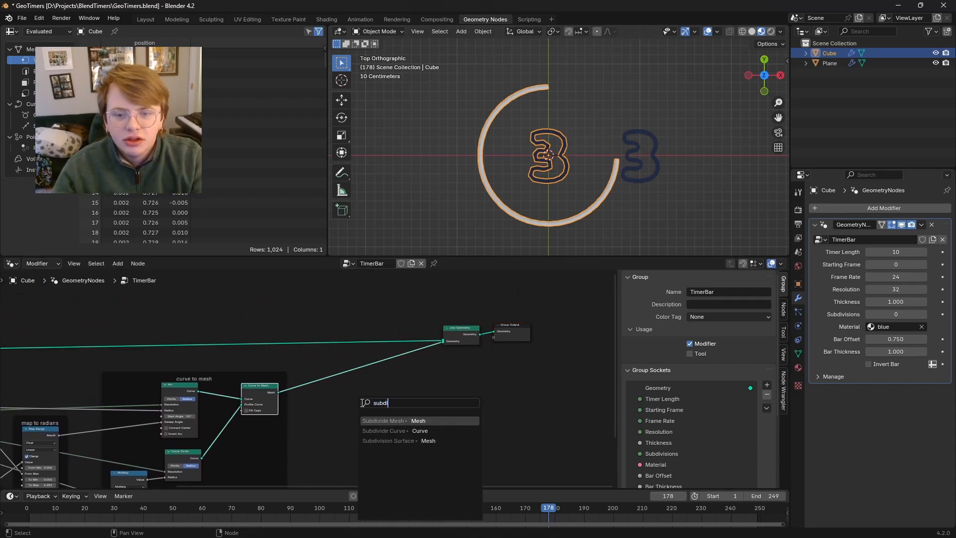
key("Return")
right_click(357, 404)
Step: Insert a Subdivision Surface node between Curve to Mesh and Join Geometry
left_click_drag(278, 393, 368, 403)
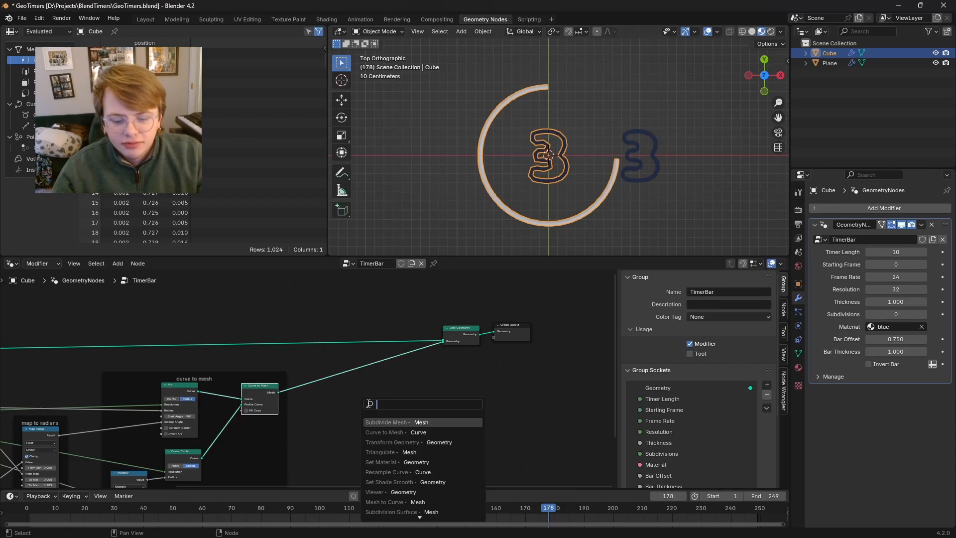
type("subdi")
key("Return")
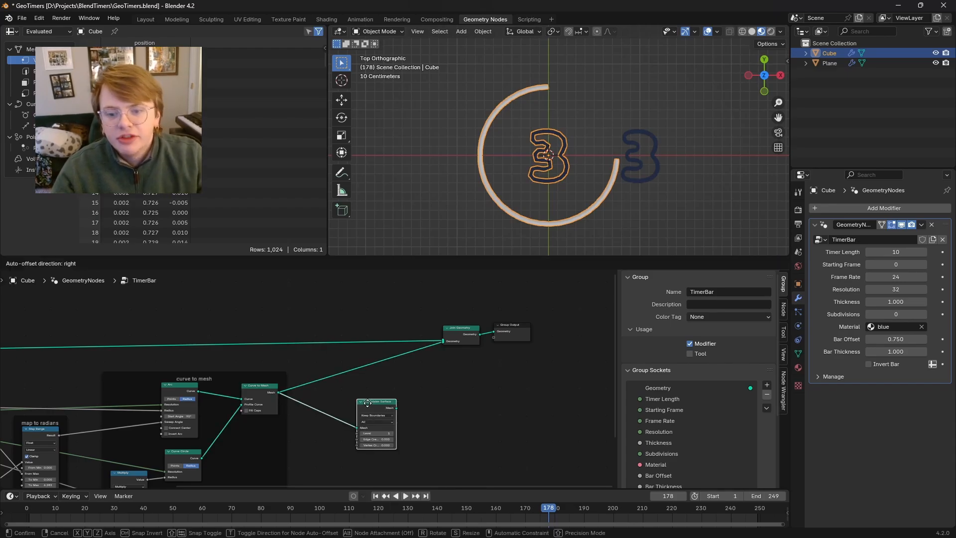
left_click(333, 374)
scroll(309, 379, "up", 2)
left_click_drag(388, 381, 507, 322)
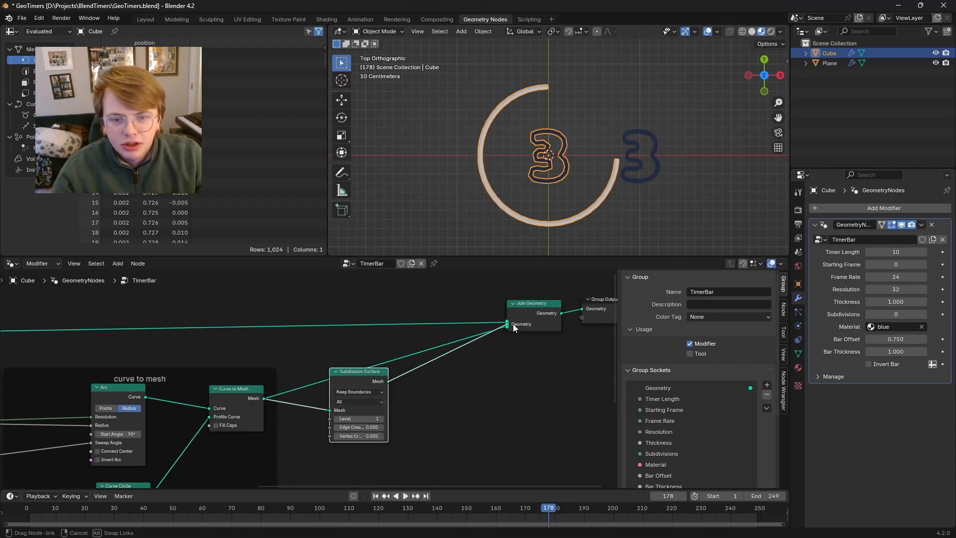
Step: Add a Set Material node between Subdivision Surface and Join Geometry
left_click_drag(431, 380, 438, 380)
type("mat")
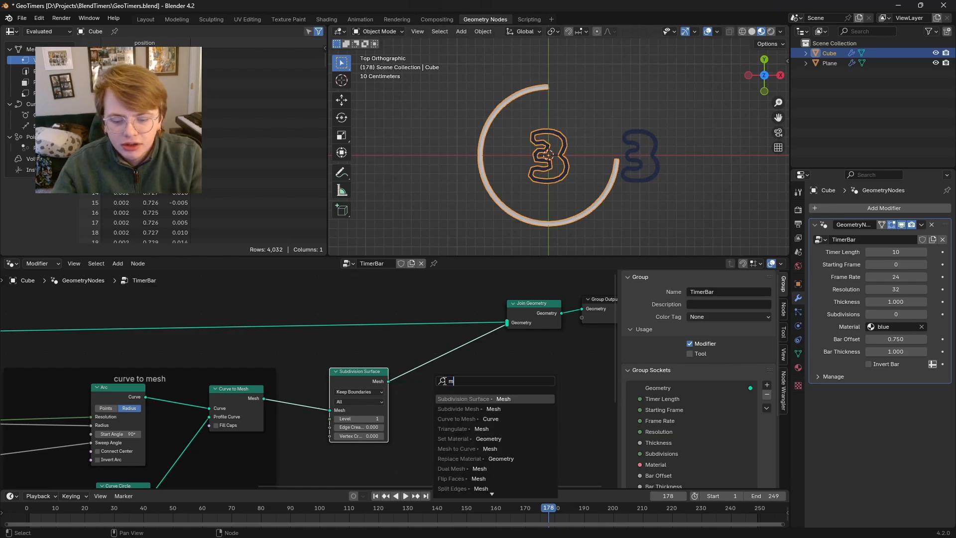
key("Return")
left_click(433, 371)
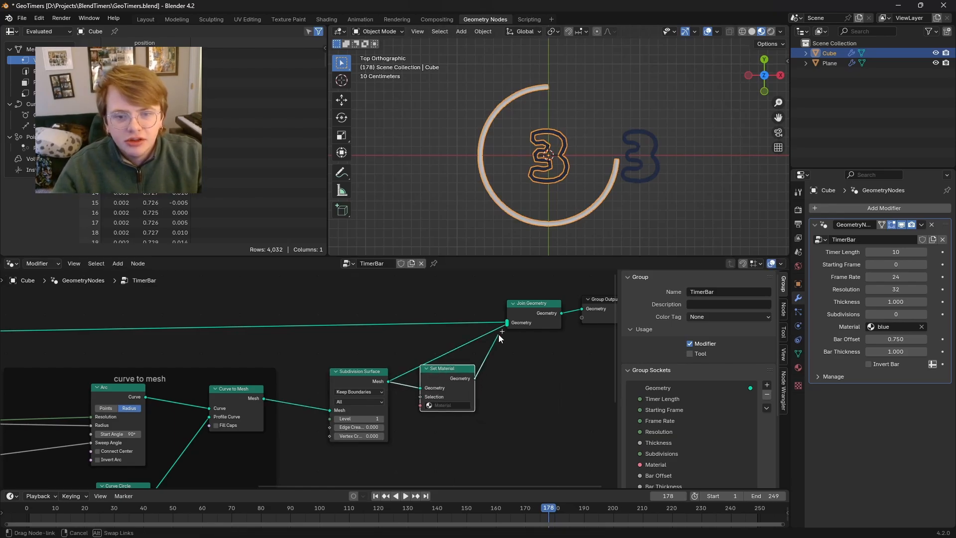
left_click_drag(499, 335, 503, 329)
Step: Connect the Group Input's Material output to the Set Material node's Material input
key("Home")
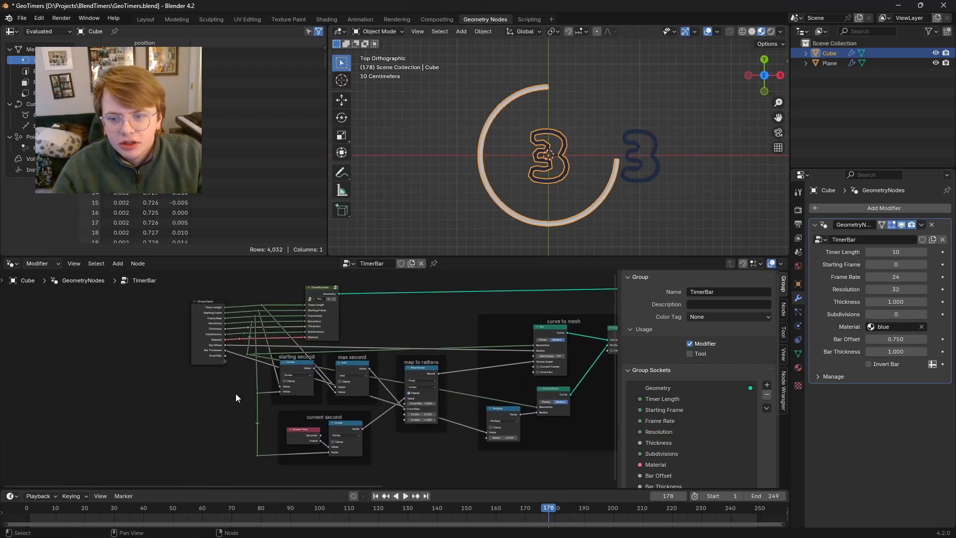
scroll(252, 366, "up", 3)
middle_click_drag(253, 365, 132, 387)
left_click_drag(115, 354, 546, 354)
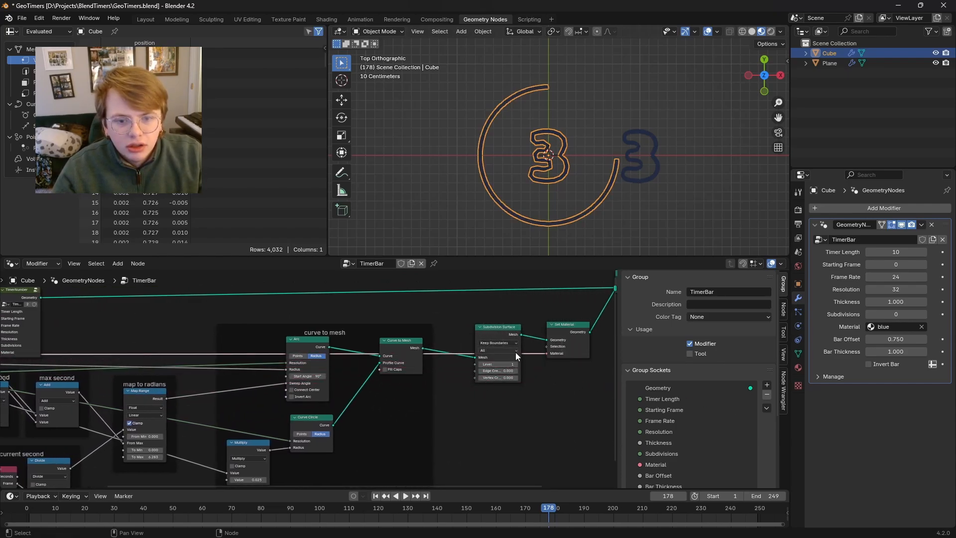
Step: Route the Material link below the frames with reroutes and align them in a straight line
scroll(170, 369, "down", 3)
key("g")
scroll(309, 423, "down", 3)
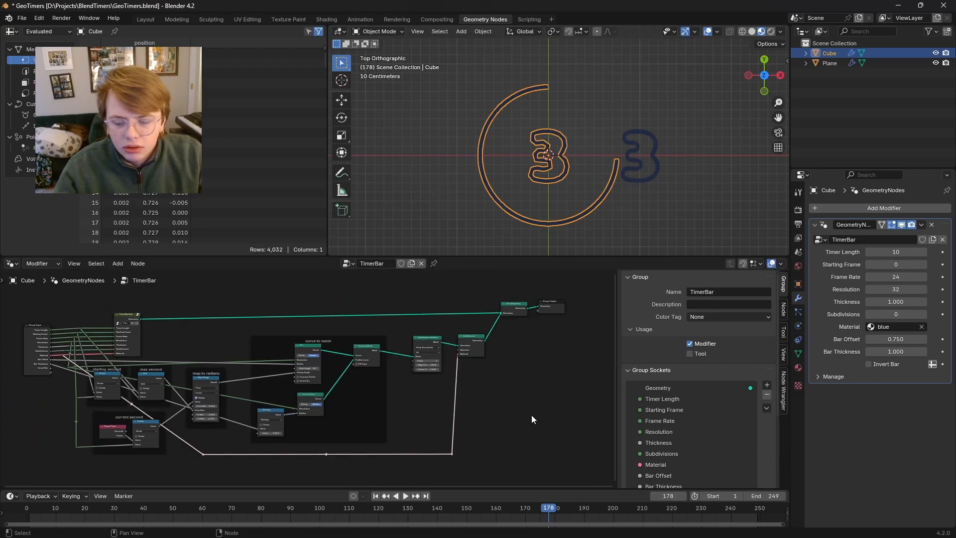
key("s")
key("x")
left_click(593, 399)
Step: Connect the Subdivisions input to the Subdivision Surface's Level and route the link beneath the frames with reroutes
left_click(434, 343)
scroll(100, 377, "up", 6)
middle_click_drag(74, 379, 201, 379)
middle_click_drag(583, 373, 470, 317)
scroll(488, 366, "down", 5)
left_click_drag(137, 391, 137, 389)
middle_click_drag(397, 422, 431, 480)
scroll(496, 332, "up", 1)
Step: Deselect the object and play the animation to inspect the bar's material, shape and sweep direction
left_click(504, 233)
key("space")
key("space")
left_click(753, 512)
key("space")
scroll(549, 84, "up", 10)
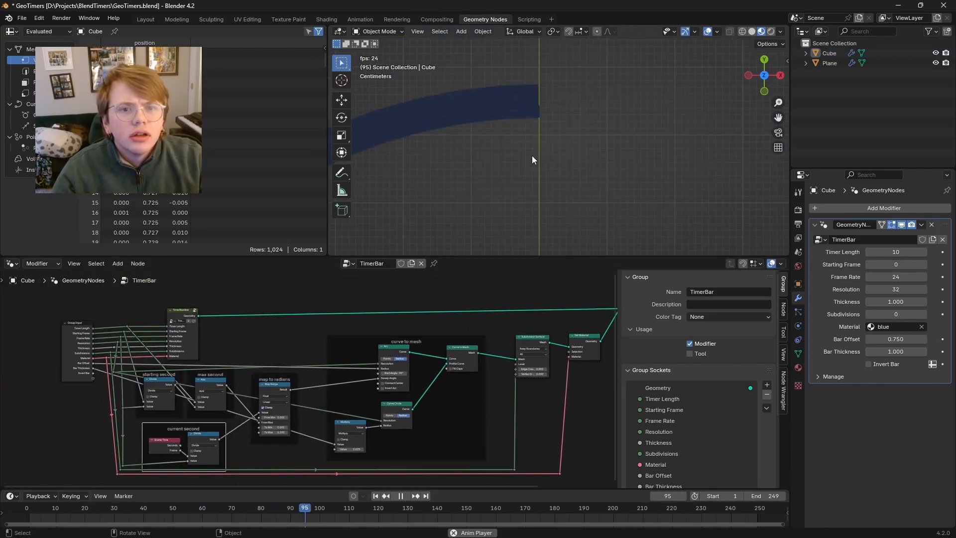
scroll(557, 70, "down", 10)
key("space")
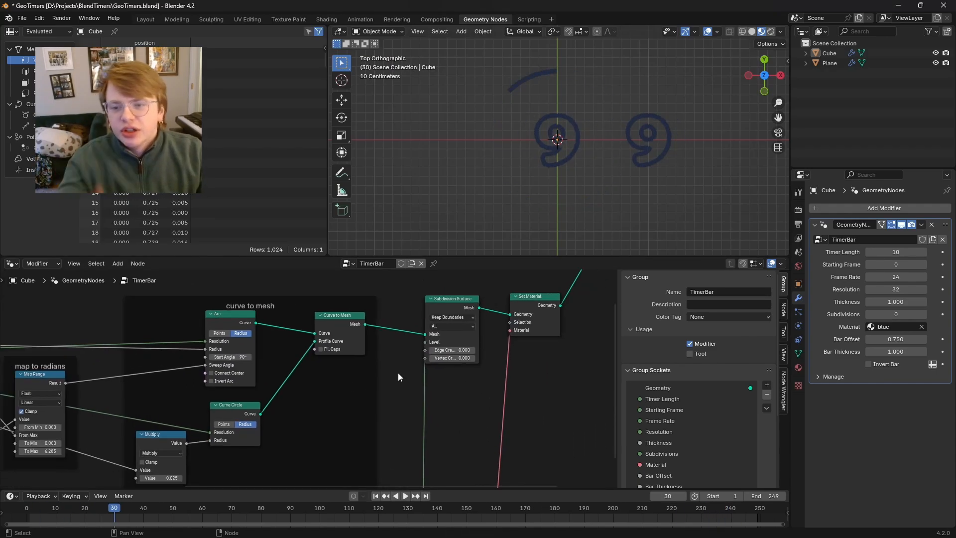
Step: Insert a Transform Geometry node between Curve to Mesh and Subdivision Surface with its Y rotation set to 180°
left_click_drag(347, 316, 302, 316)
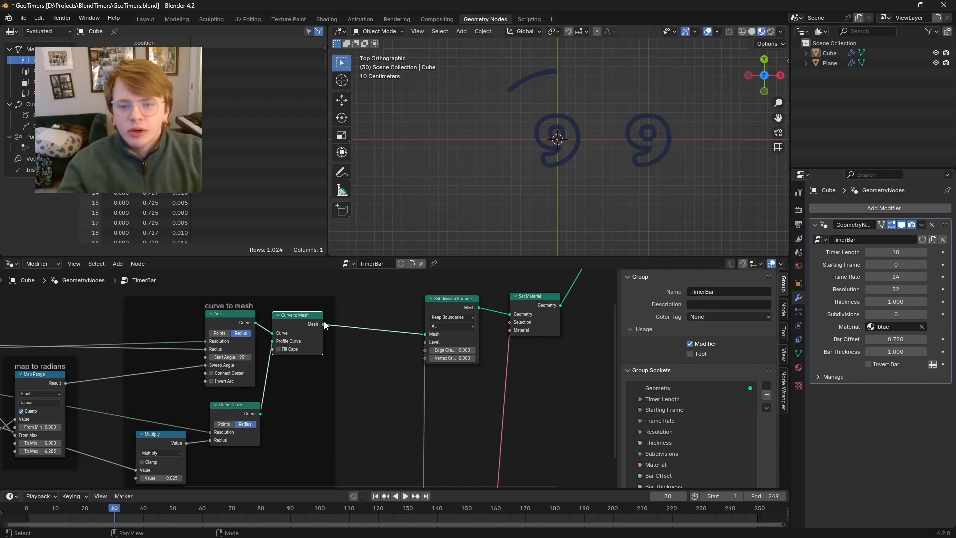
left_click_drag(336, 326, 349, 323)
type("transform")
key("Return")
left_click(352, 321)
left_click_drag(422, 338, 425, 334)
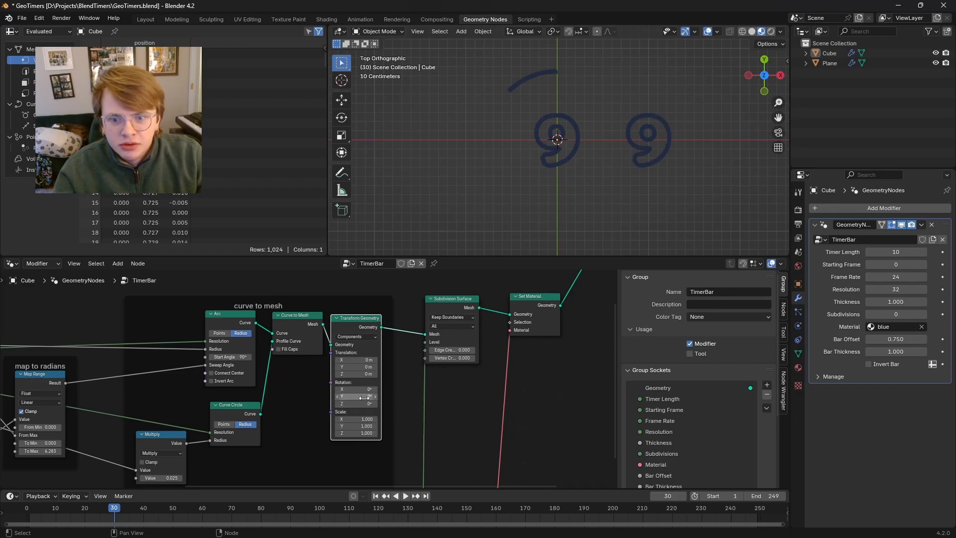
type("180")
key("Return")
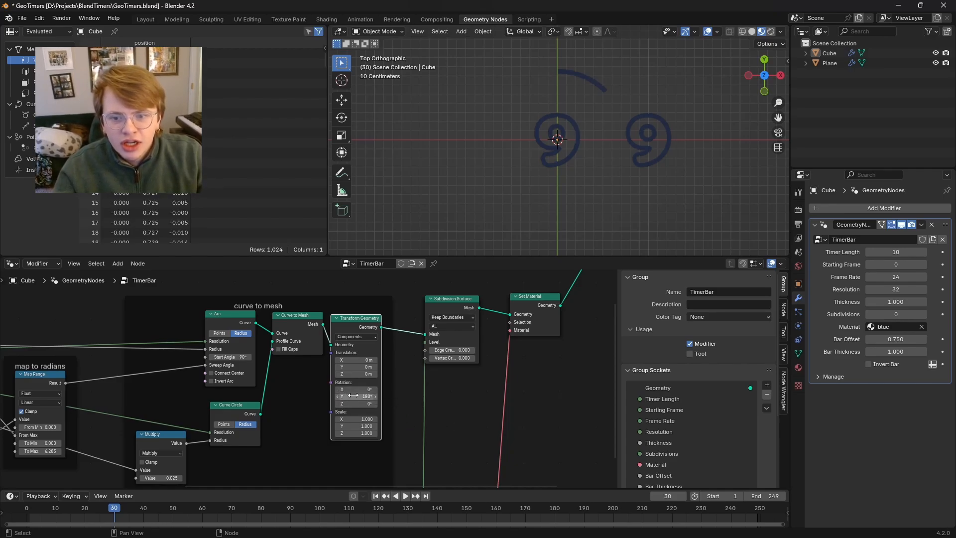
Step: Hide the Plane in the viewport and play the animation to check the bar's sweep around the number
key("space")
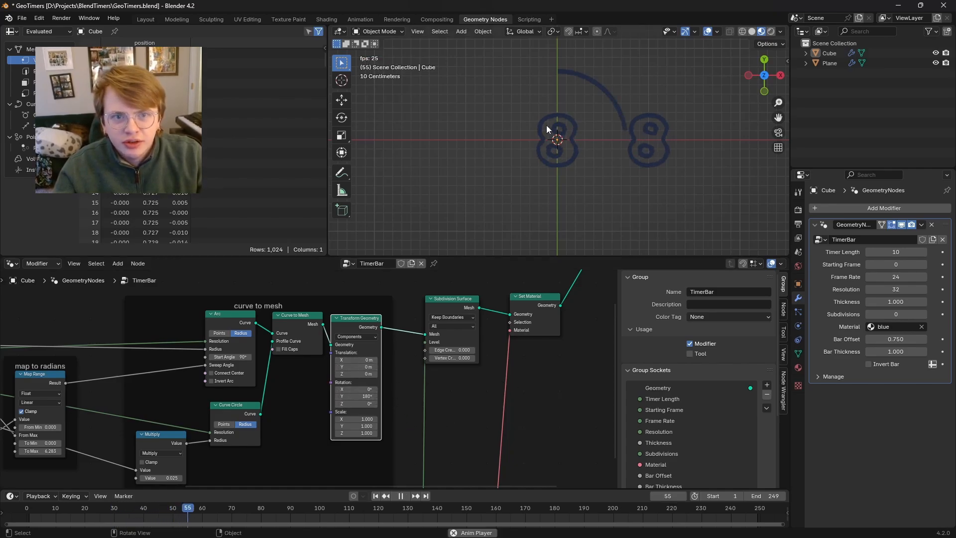
key("space")
left_click(936, 63)
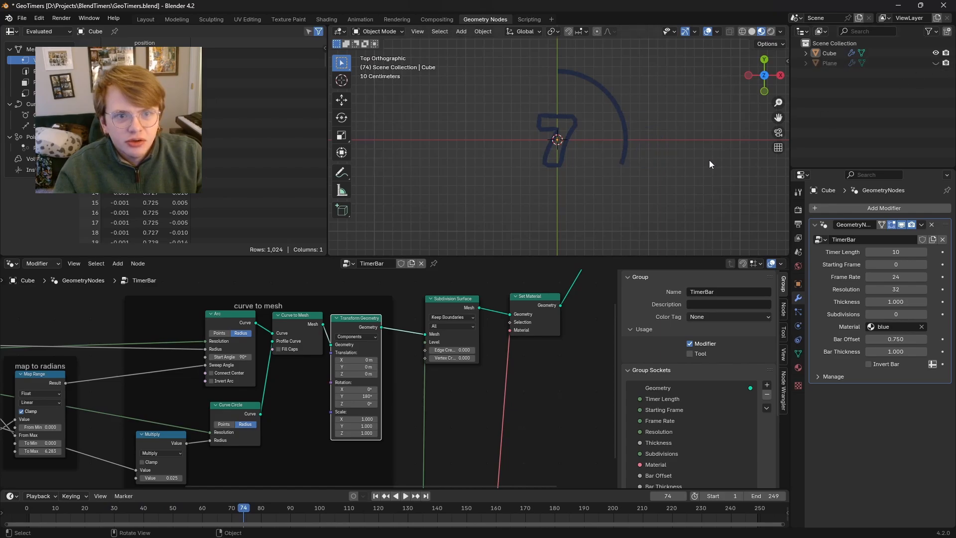
key("space")
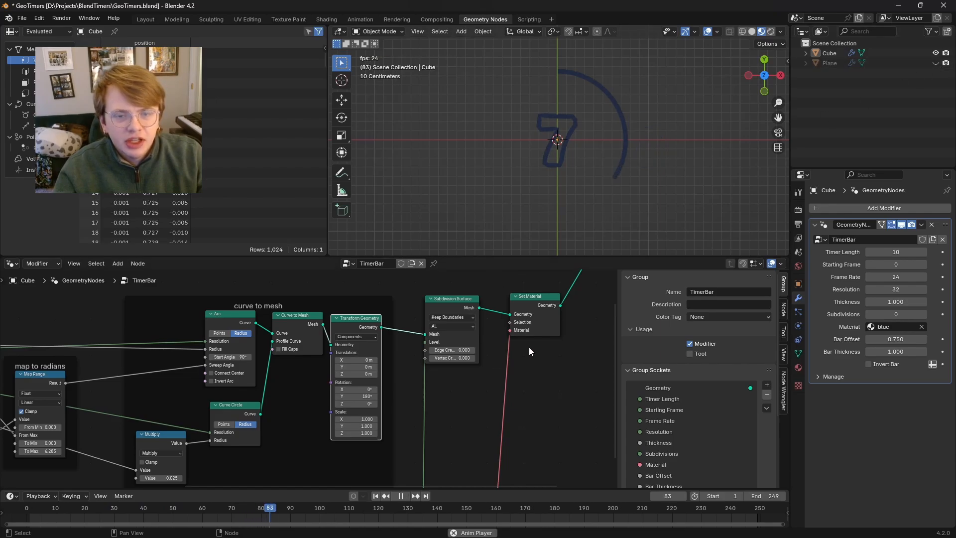
Step: Turn off the viewport overlays and select the Cube so the timer is shown without the grid
left_click(710, 31)
left_click(635, 111)
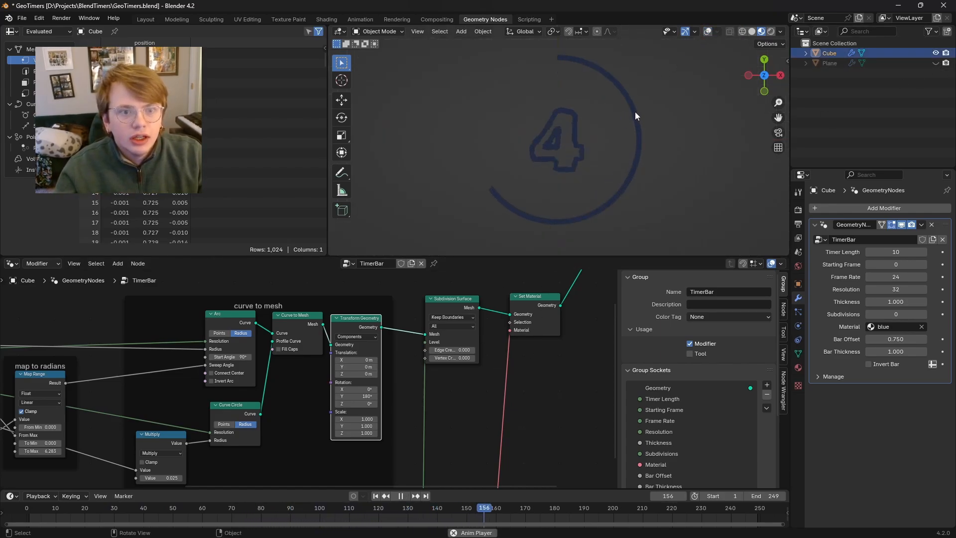
middle_click_drag(538, 325, 455, 361)
middle_click_drag(466, 318, 501, 298)
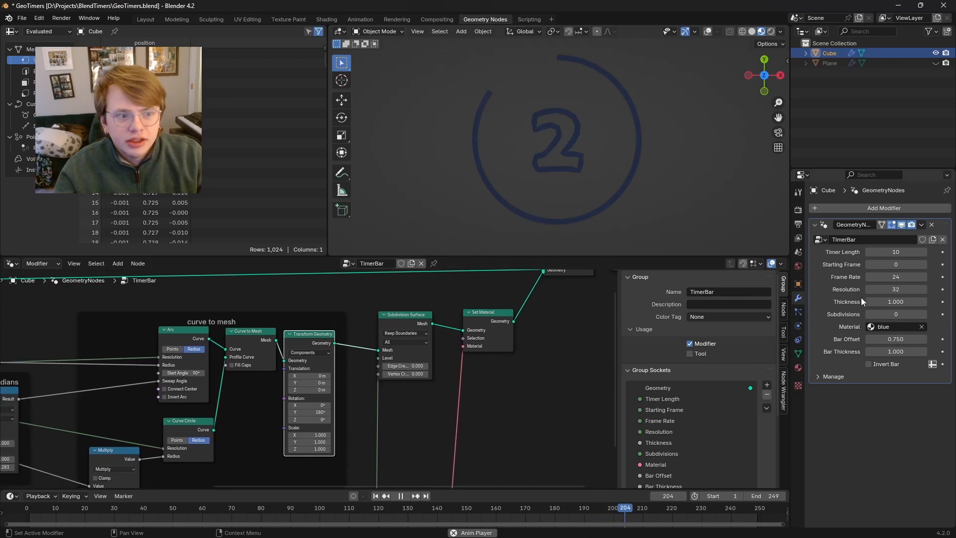
Step: Set Subdivisions to 1 in the TimerBar modifier and play the animation to check the number and bar
key("space")
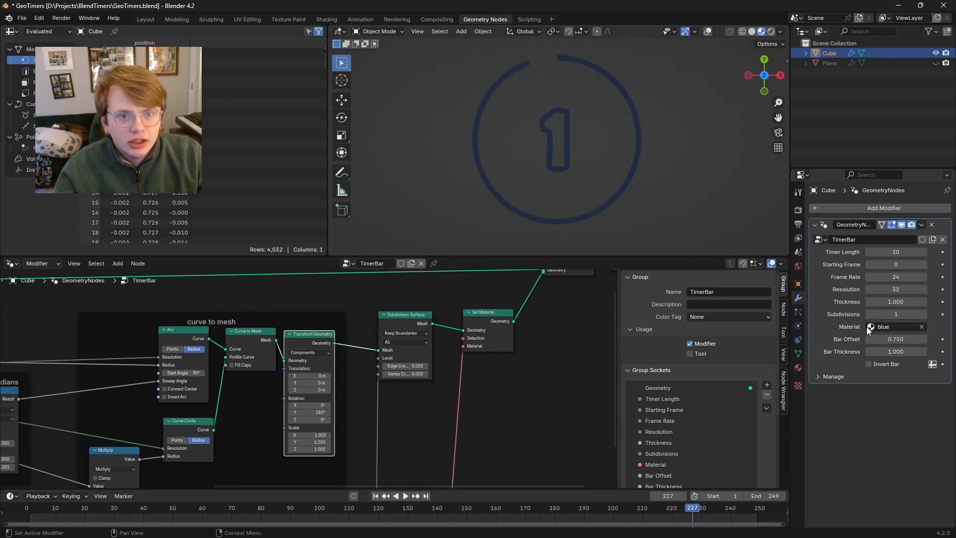
key("space")
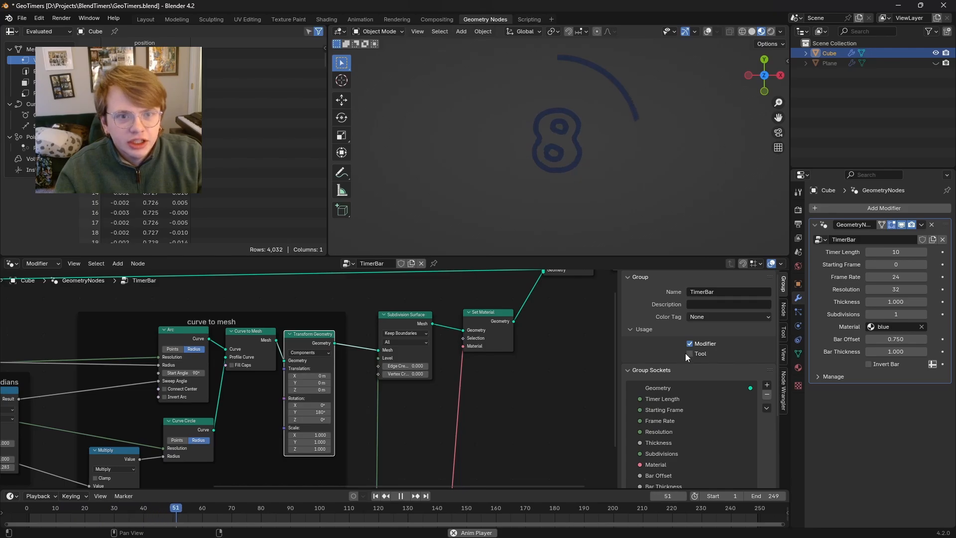
key("space")
scroll(577, 371, "down", 4)
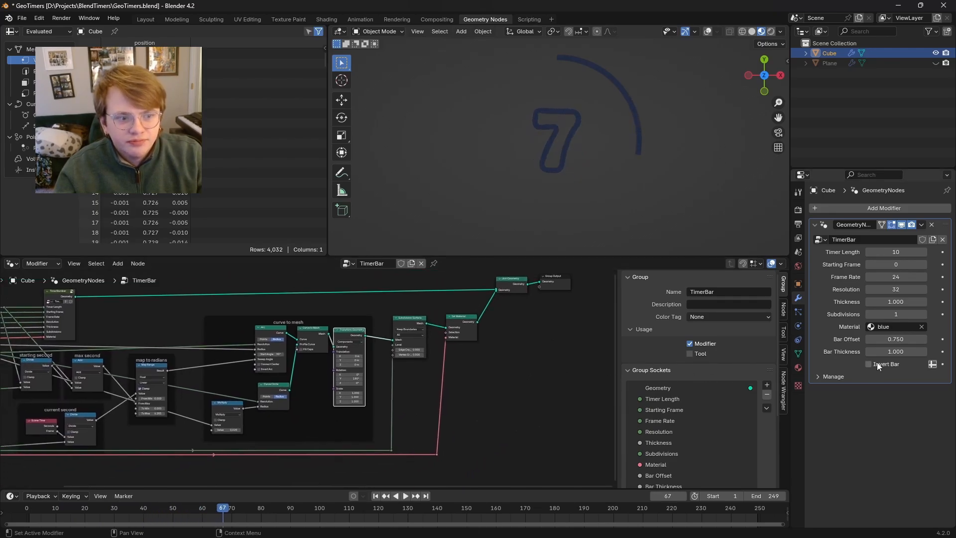
Step: Try a Bar Thickness of 2.370 and a Thickness of 1.190, trace the thickness links, and reset Bar Thickness to 1
left_click_drag(878, 351, 921, 351)
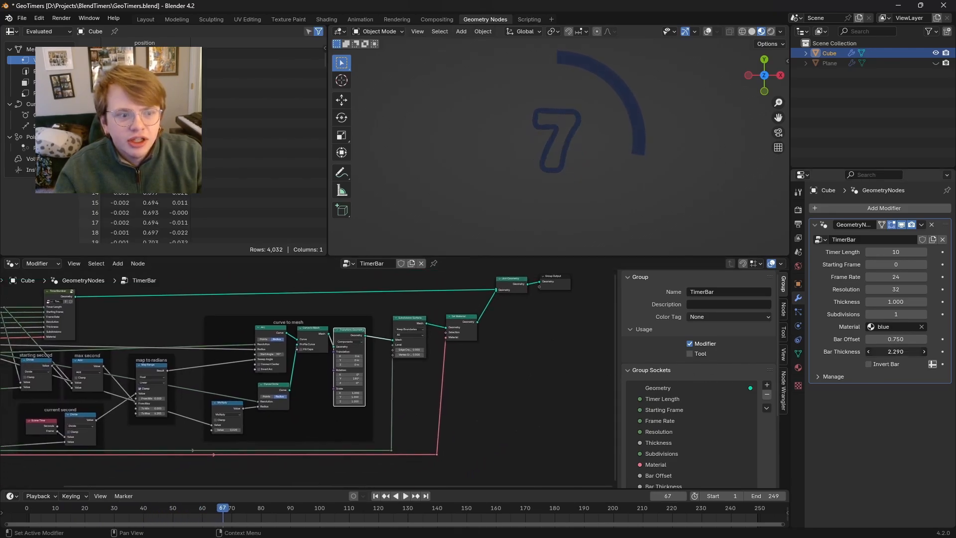
mouse_move(891, 301)
left_mouse_down()
mouse_move(916, 302)
mouse_move(896, 302)
left_mouse_up()
middle_click_drag(142, 336, 322, 333)
scroll(313, 346, "up", 5)
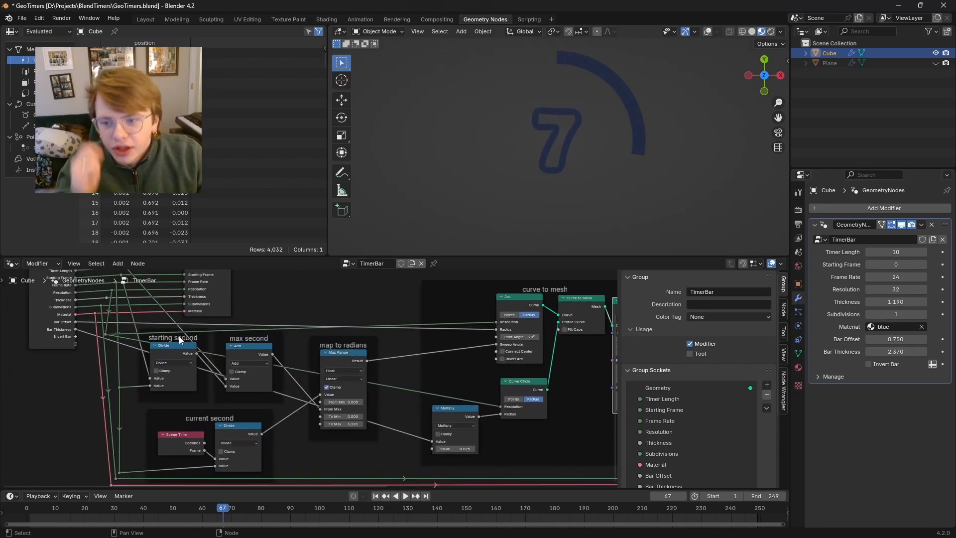
middle_click_drag(181, 340, 316, 356)
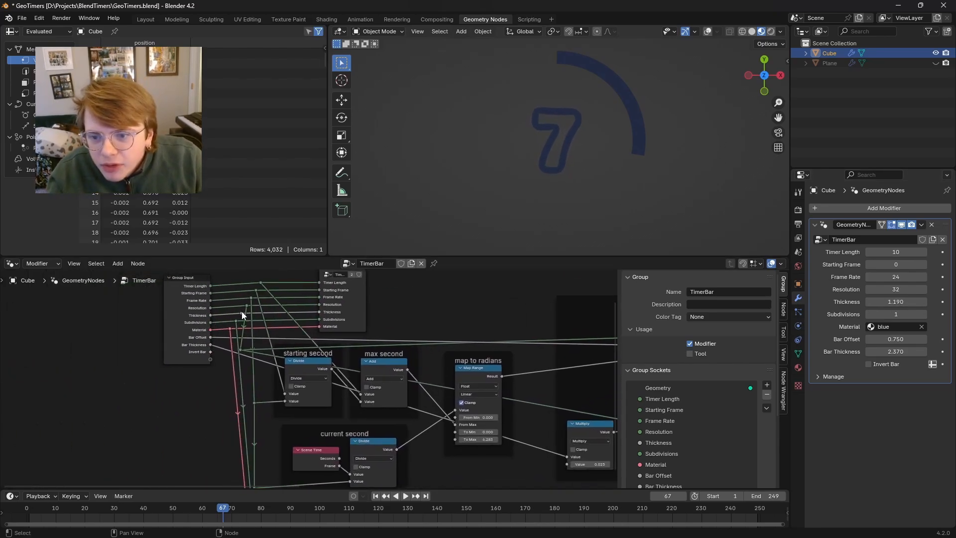
middle_click_drag(241, 312, 220, 307)
middle_click_drag(376, 347, 285, 334)
middle_click_drag(559, 344, 495, 360)
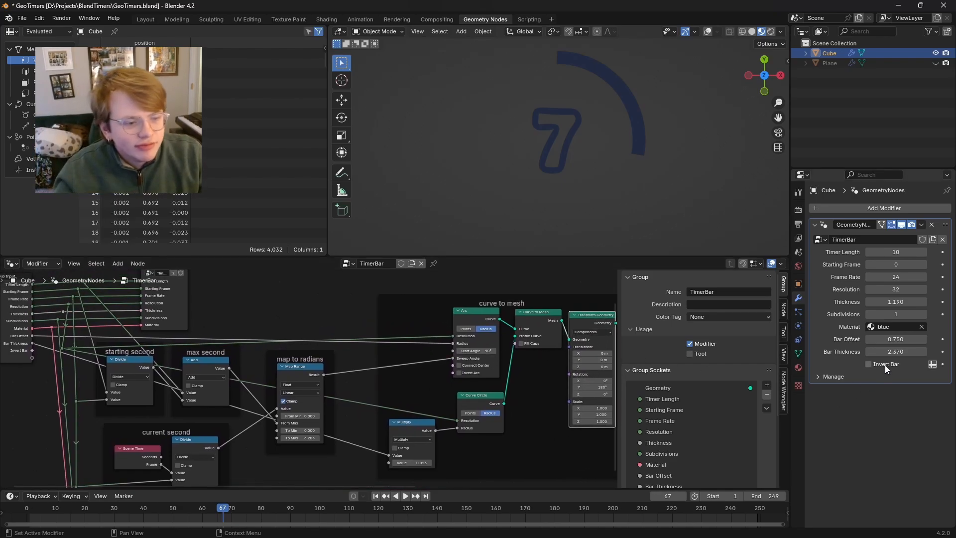
left_click_drag(895, 352, 879, 351)
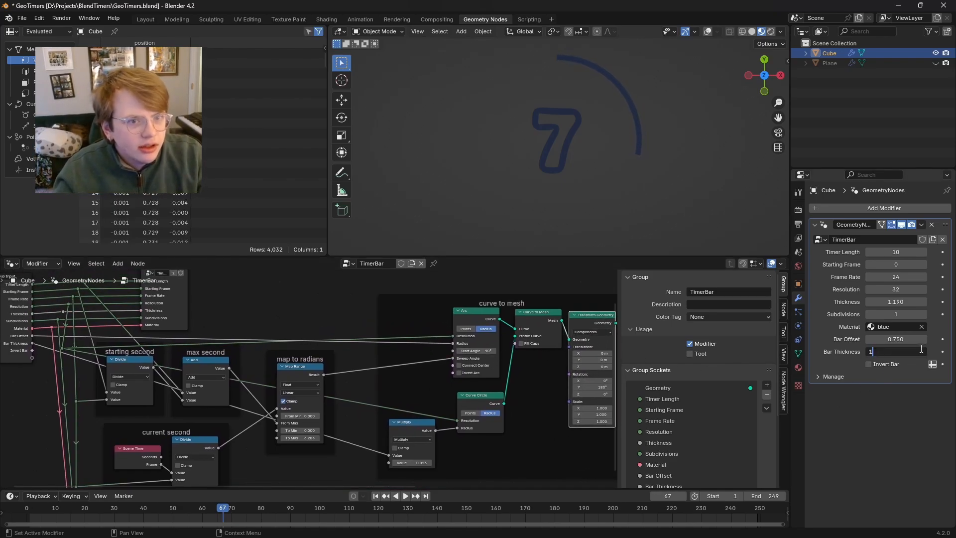
key("Return")
Step: Add a Multiply math node fed by the Thickness input and place it before the 0.025 Multiply node
middle_click_drag(49, 378, 193, 373)
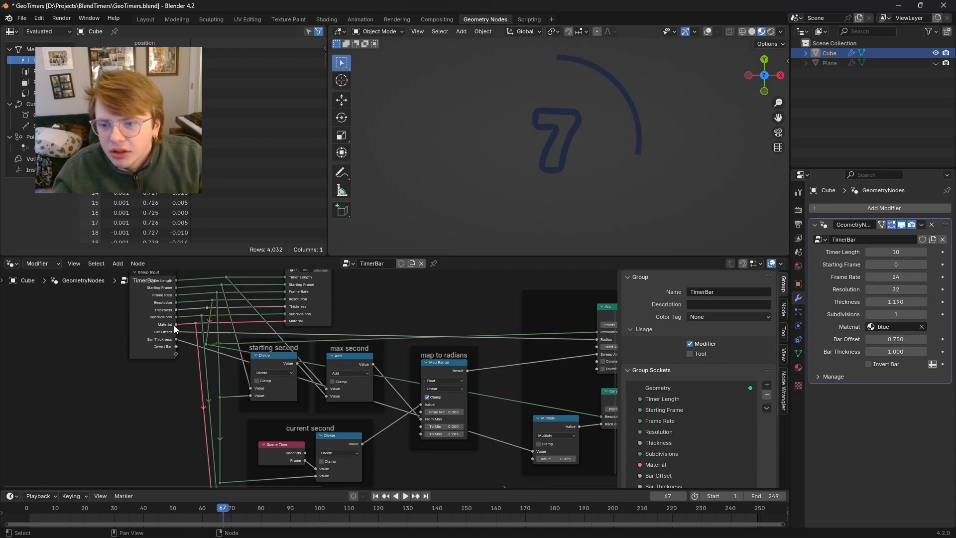
left_click_drag(207, 307, 425, 403)
key("Return")
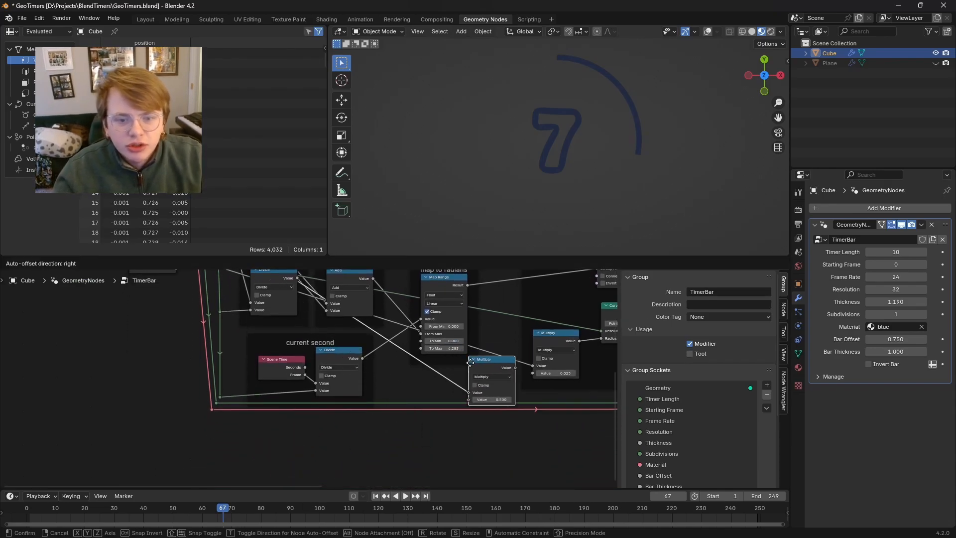
left_click(481, 355)
middle_click_drag(470, 352, 442, 363)
middle_click_drag(201, 342, 239, 407)
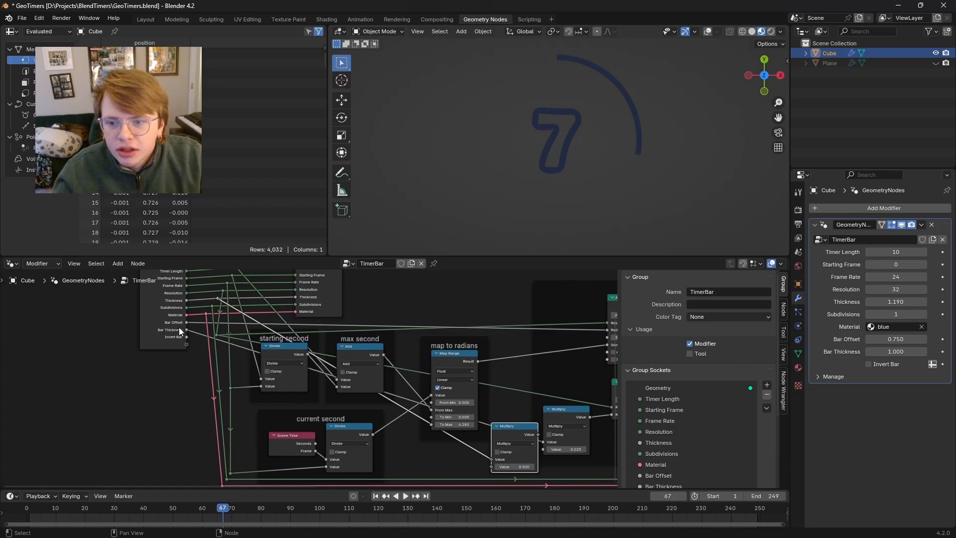
Step: Connect Bar Thickness to the new Multiply's second value and feed its result into the 0.025 Multiply
left_click_drag(186, 330, 491, 467)
mouse_move(538, 435)
left_mouse_down()
mouse_move(545, 451)
mouse_move(543, 442)
left_mouse_up()
key("ctrl+z")
left_click_drag(532, 432, 534, 415)
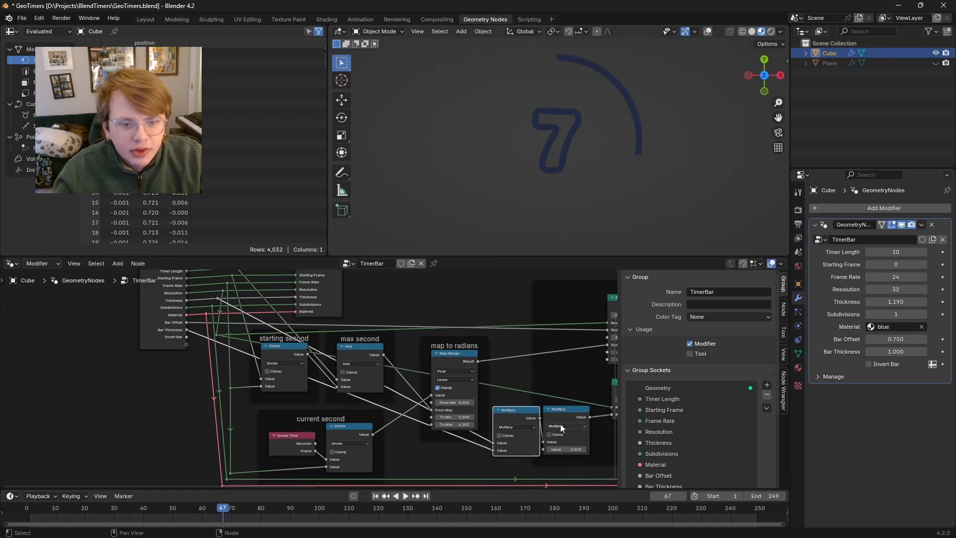
middle_click_drag(561, 428, 480, 420)
Step: Set the modifier's Thickness to 1 and Bar Thickness to 1.25
left_click(923, 302)
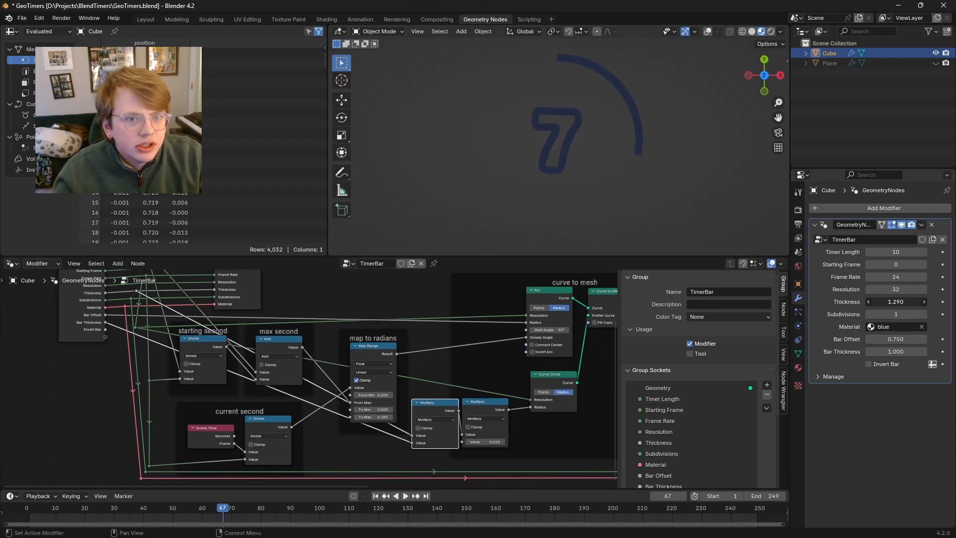
type("1")
key("Return")
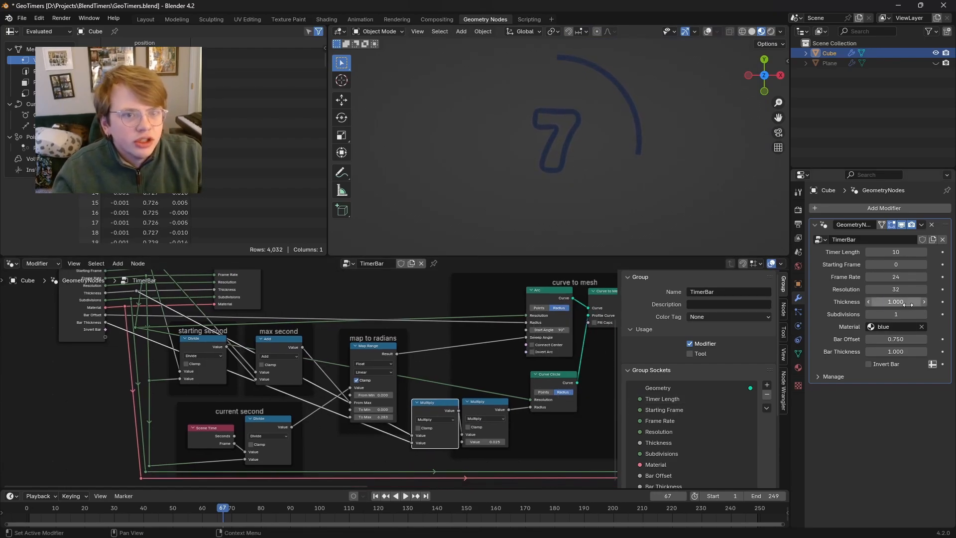
left_click(901, 350)
type("1")
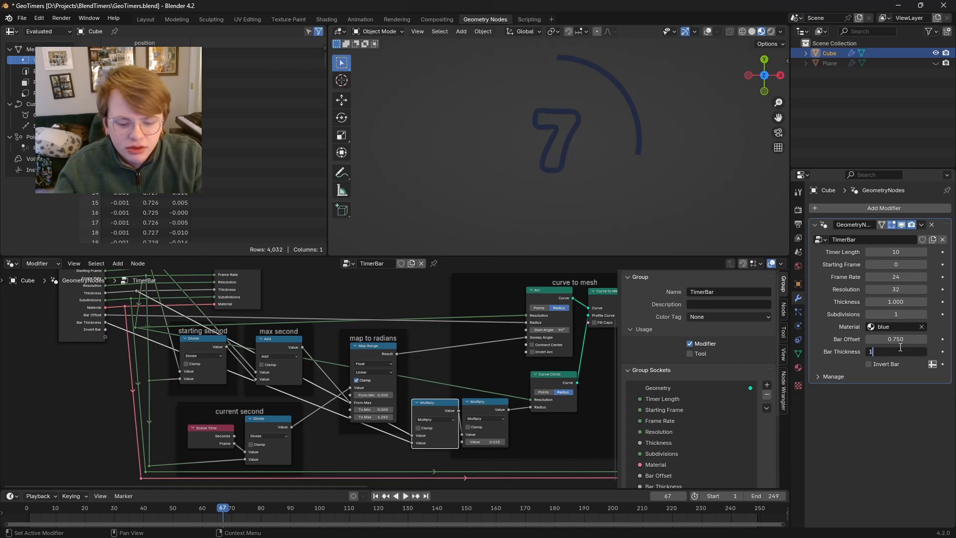
type(".25")
key("Return")
Step: Route the Thickness and Bar Thickness links to the new Multiply node beneath the frames with reroutes
key("Home")
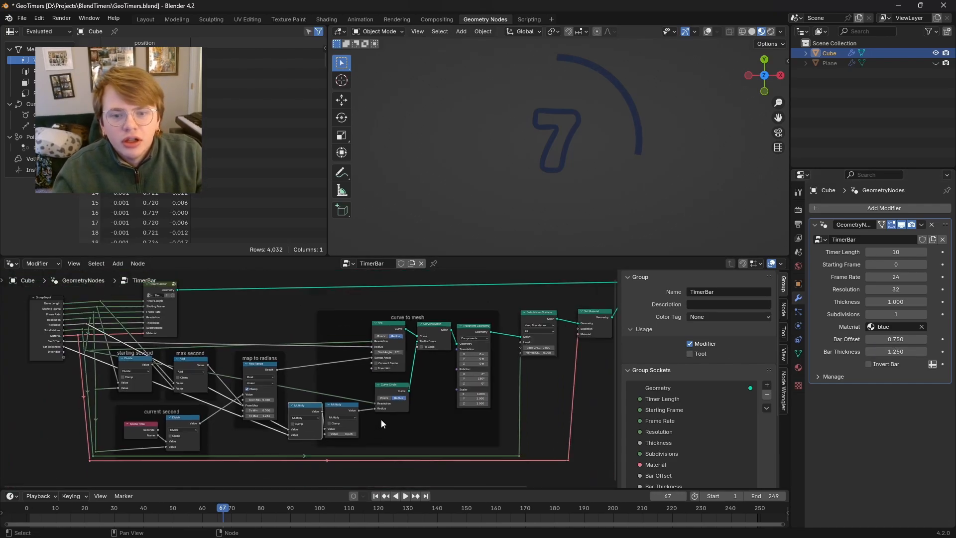
left_click_drag(394, 387, 400, 385)
left_click_drag(263, 356, 252, 357)
middle_click_drag(254, 339, 294, 316)
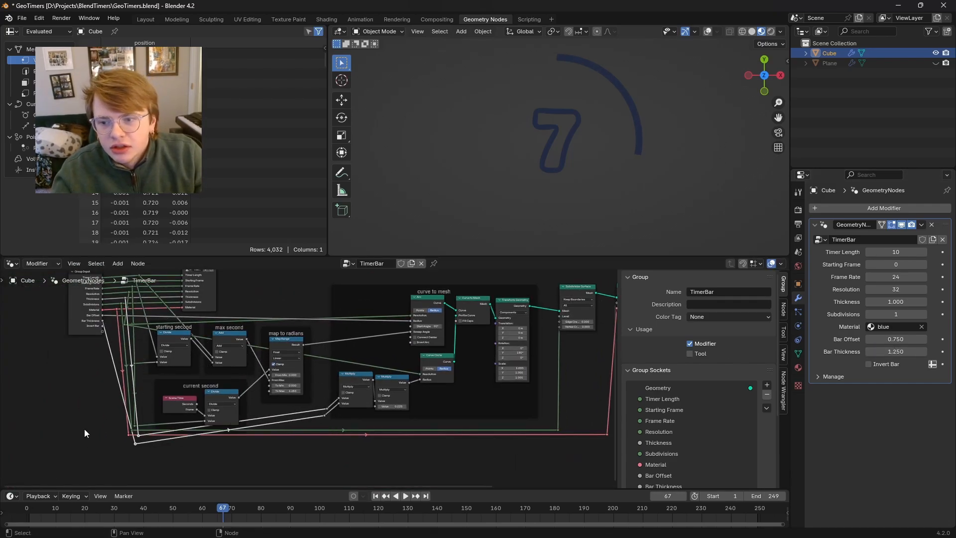
key("Home")
scroll(330, 377, "up", 5)
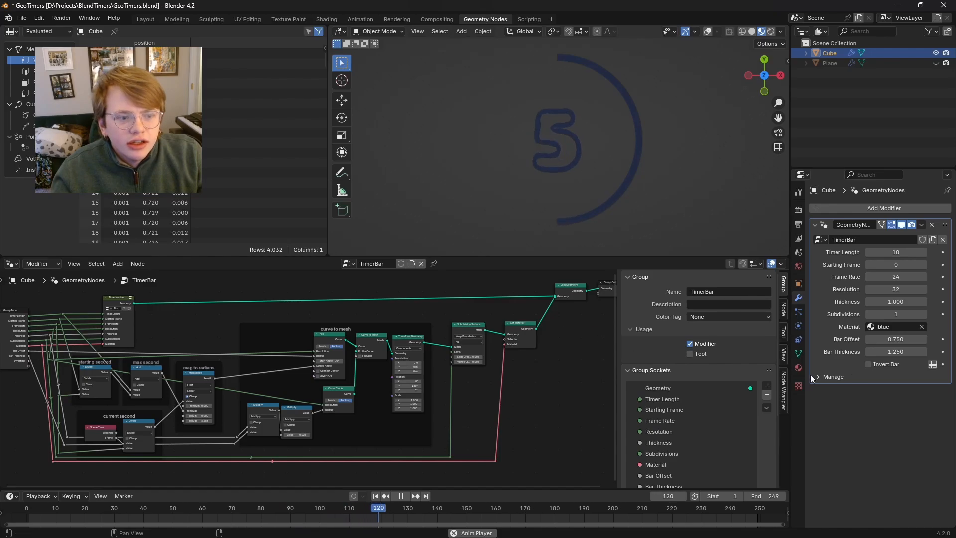
Step: Toggle the Arc node's Invert Arc option during playback to compare the inverted and normal bar sweep
key("space")
left_click(871, 366)
middle_click_drag(16, 357, 164, 387)
scroll(163, 387, "up", 5)
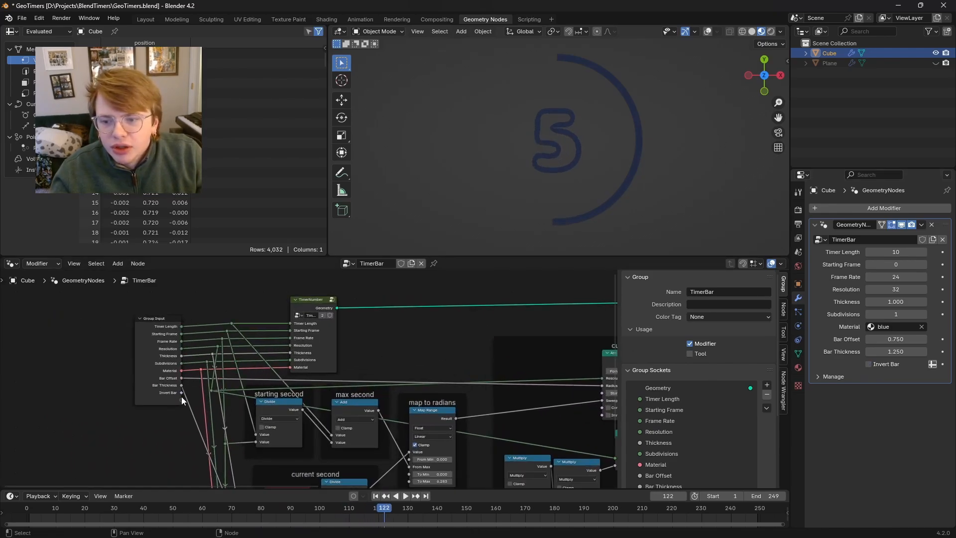
scroll(392, 418, "down", 4)
scroll(312, 341, "up", 3)
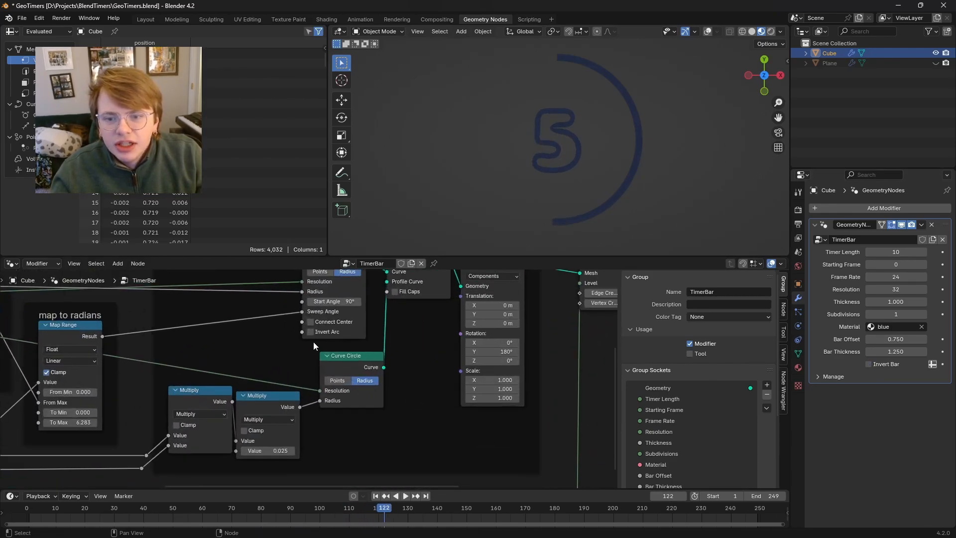
key("space")
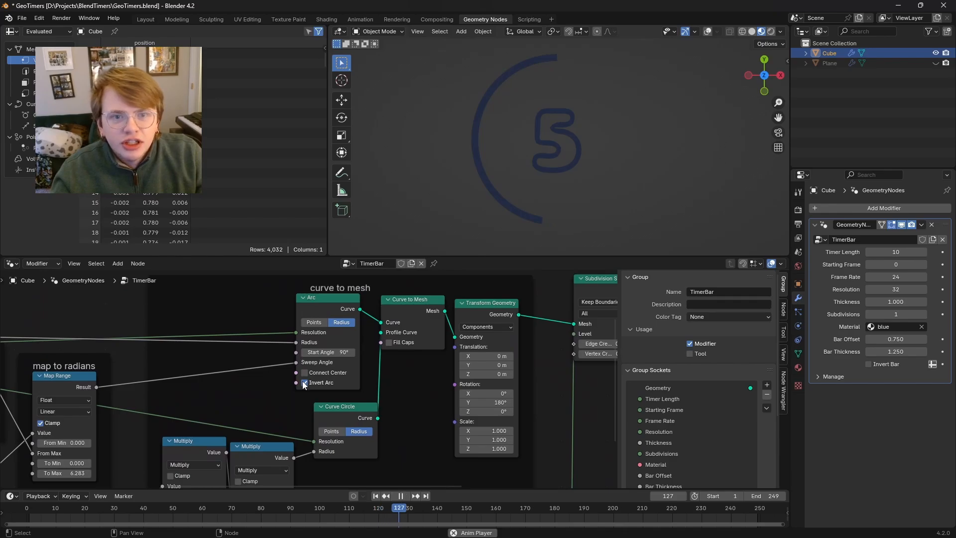
left_click(303, 381)
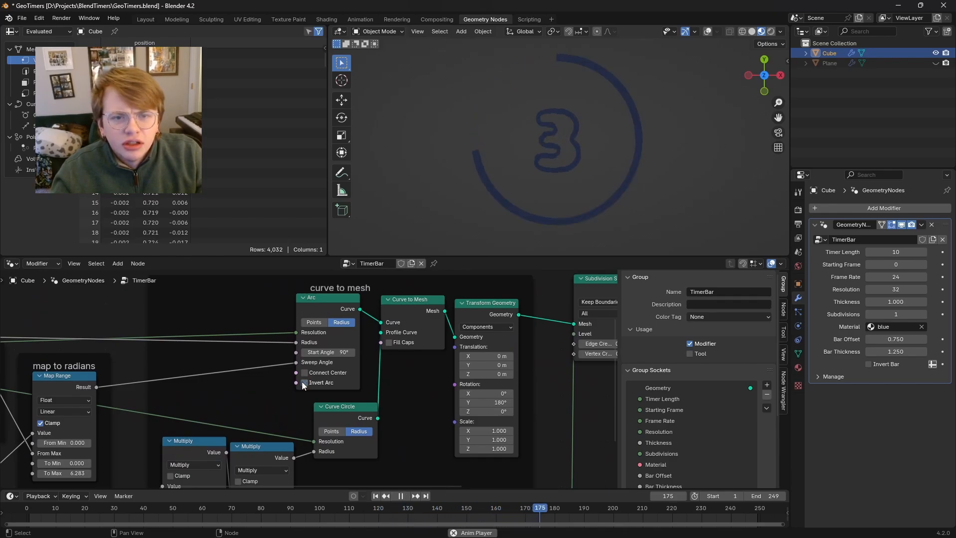
key("space")
Step: Play the animation from frame 1 with Invert Arc enabled and scrub through it to check the inverted bar
left_click_drag(591, 511, 28, 509)
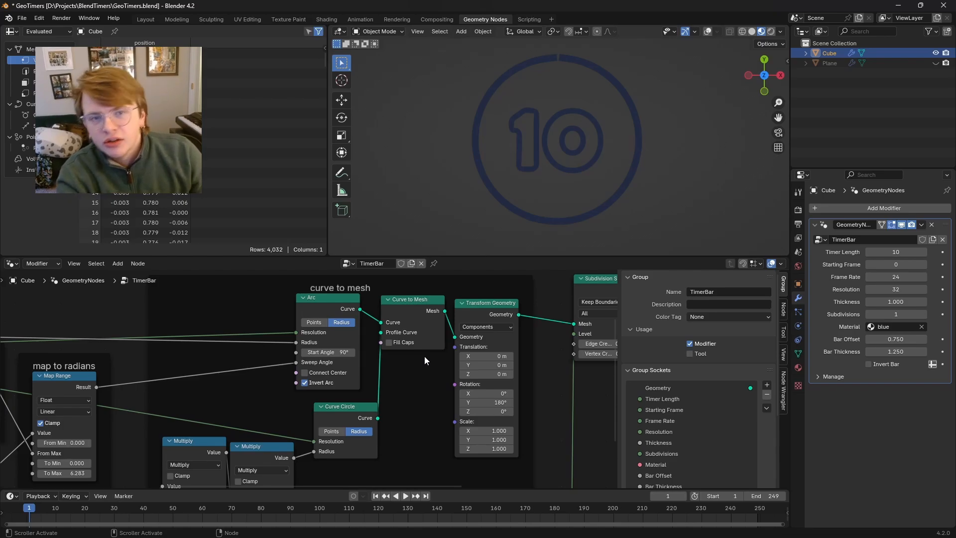
scroll(425, 356, "down", 2)
key("space")
key("Home")
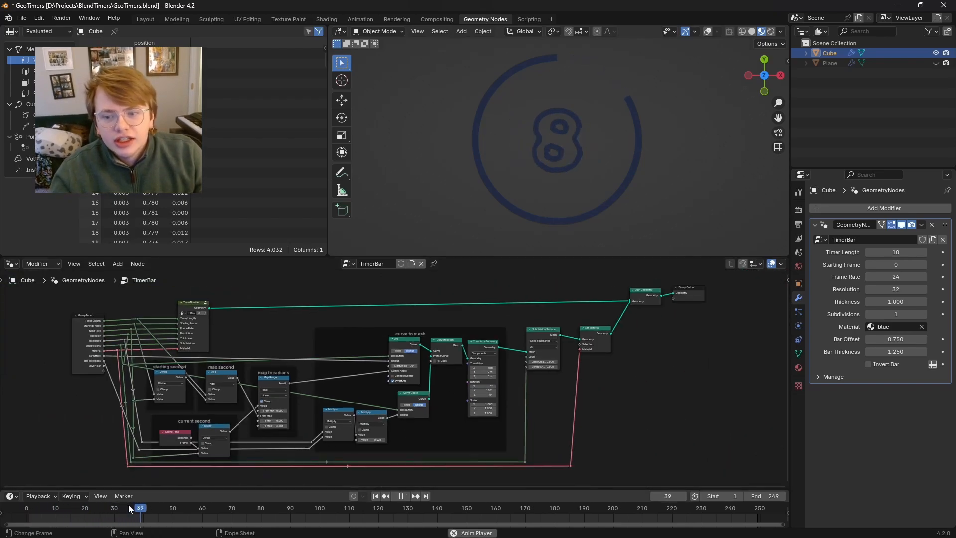
left_click_drag(287, 510, 427, 510)
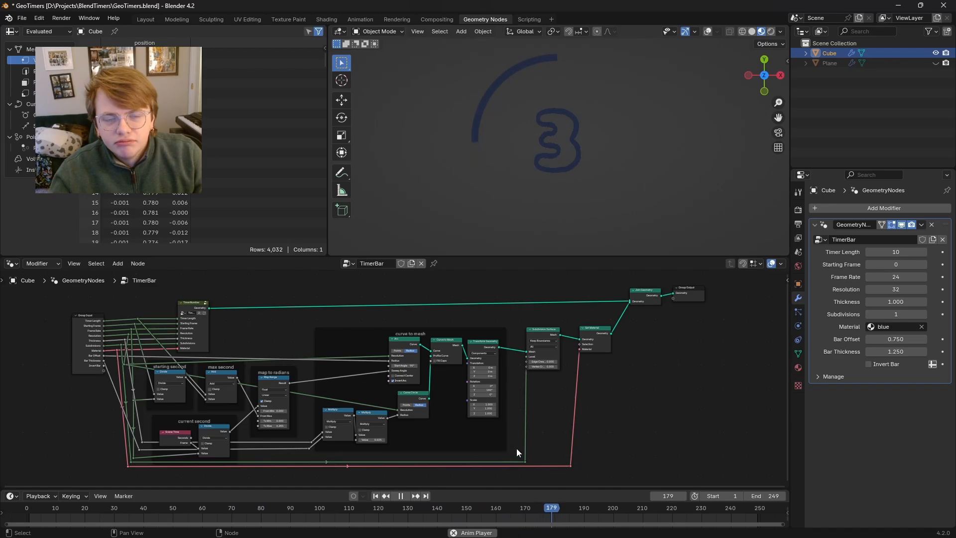
middle_click_drag(516, 448, 549, 444)
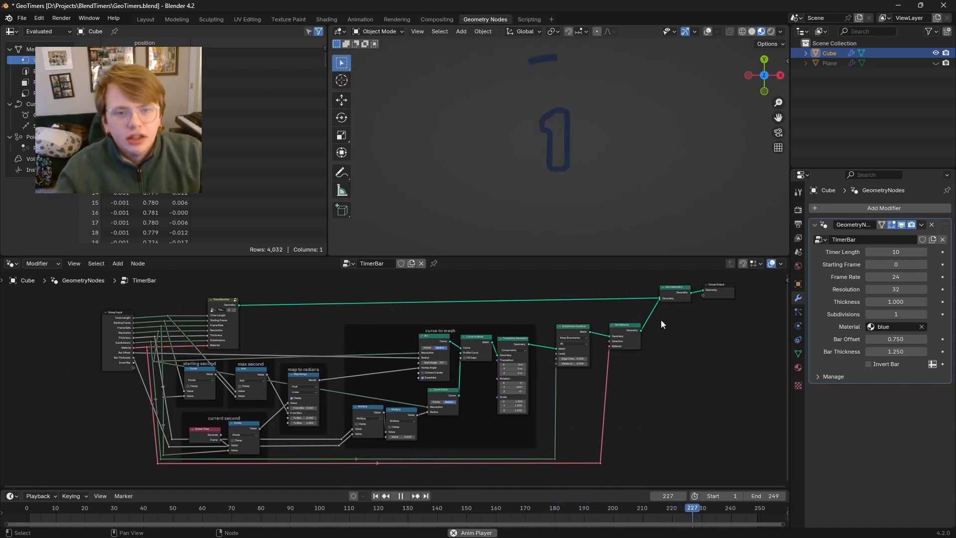
key("space")
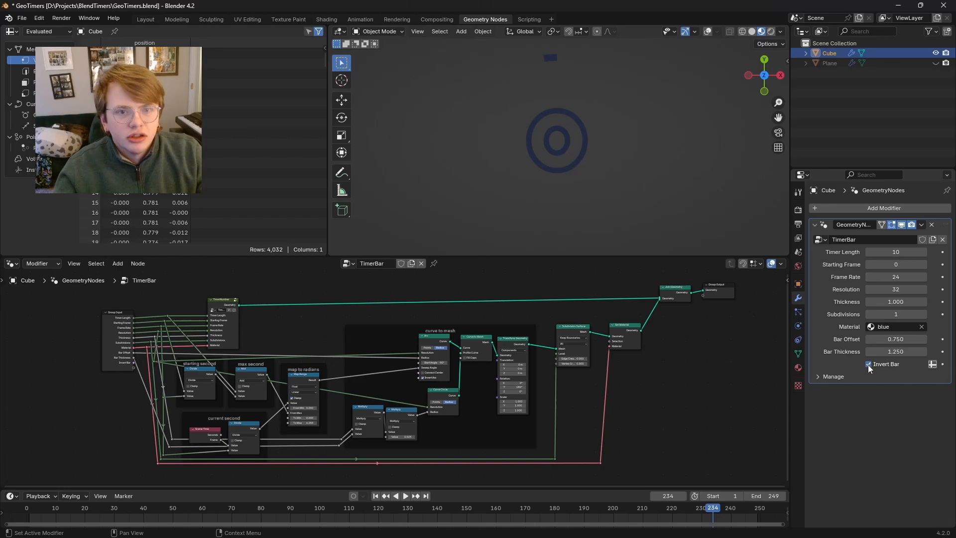
Step: Connect the Invert Bar input to the Arc's Invert Arc socket and play the animation to check it
key("space")
left_click_drag(734, 511, 470, 518)
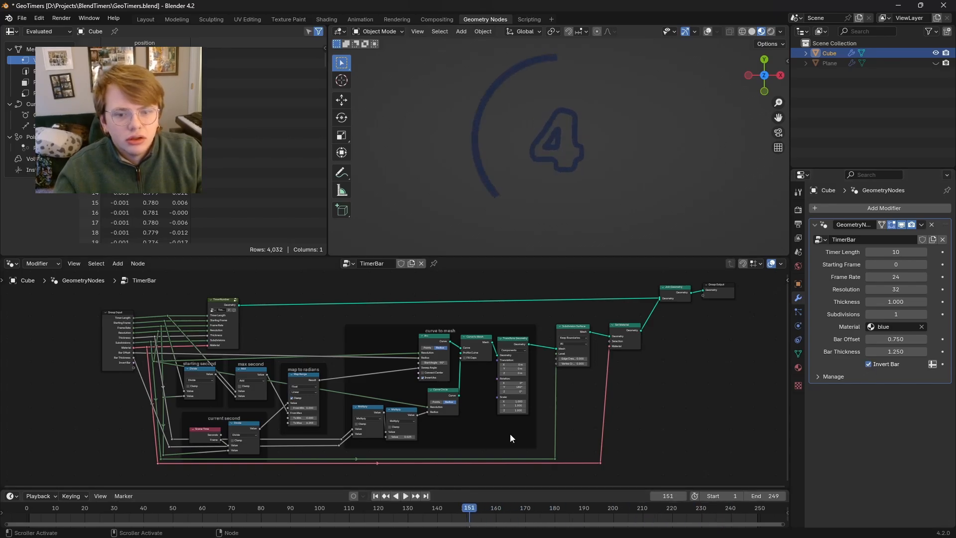
scroll(509, 434, "up", 1)
scroll(210, 396, "up", 2)
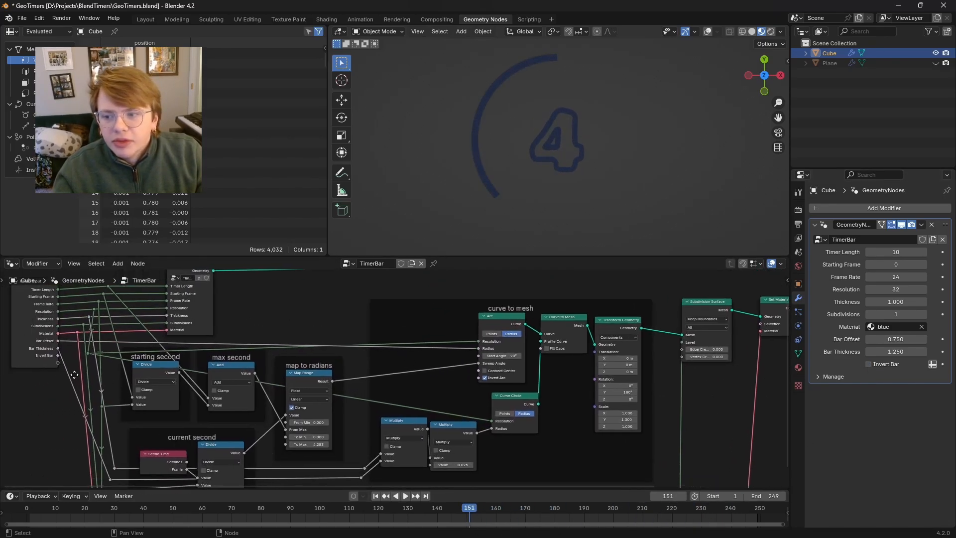
left_click_drag(64, 352, 485, 375)
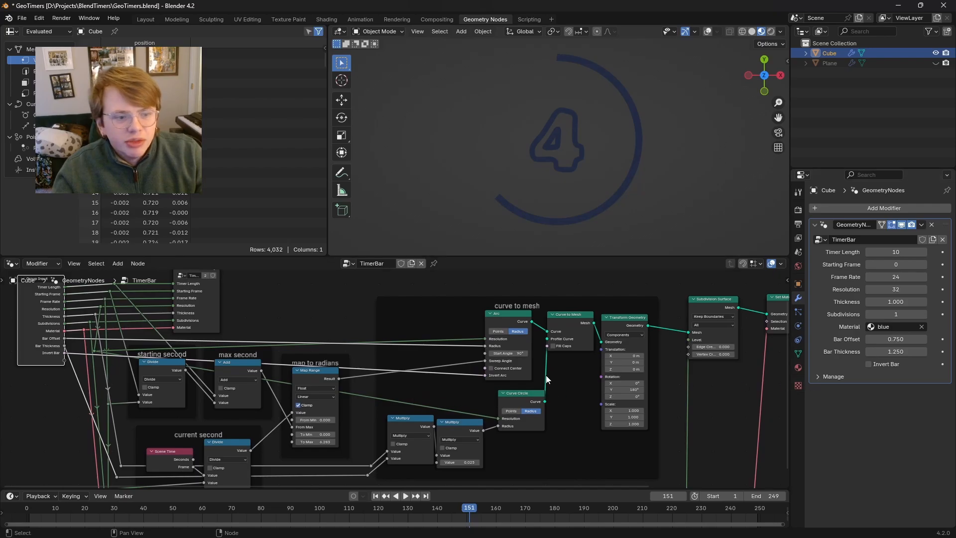
key("space")
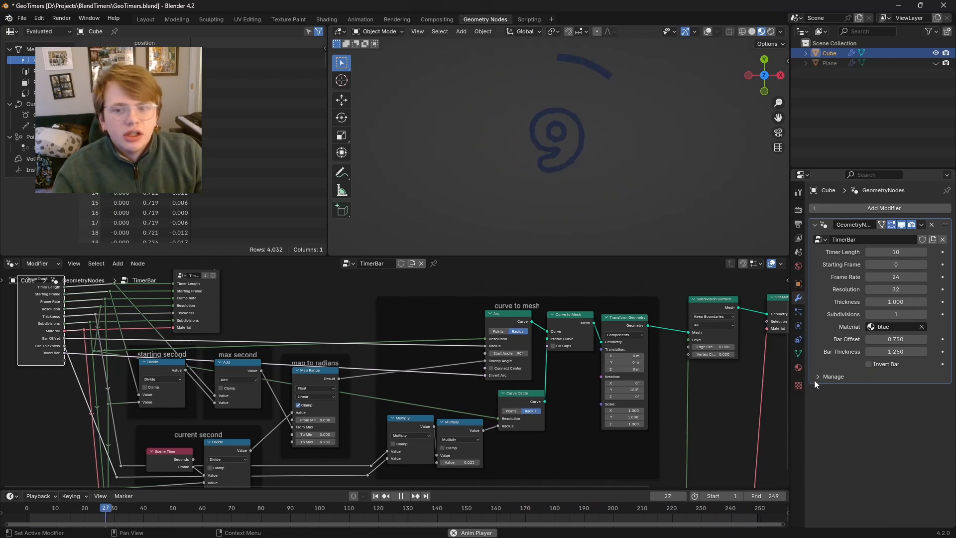
key("space")
Step: Add reroutes to the Resolution, Bar Offset and Invert Bar links and route them beneath the frames to the Arc node
middle_click_drag(369, 335, 428, 300)
right_click_drag(433, 339, 433, 326, "shift")
left_click_drag(433, 333, 544, 478)
middle_click_drag(544, 478, 540, 430)
right_click_drag(469, 404, 444, 404, "shift")
left_click_drag(466, 404, 137, 433)
middle_click_drag(409, 271, 514, 274)
key("g")
key("y")
left_click(490, 440)
Step: Shift the lower reroutes of the Subdivisions and Material links vertically to separate them from the other lines
scroll(421, 402, "down", 4)
left_click_drag(417, 374, 710, 416)
key("g")
key("y")
left_click(710, 431)
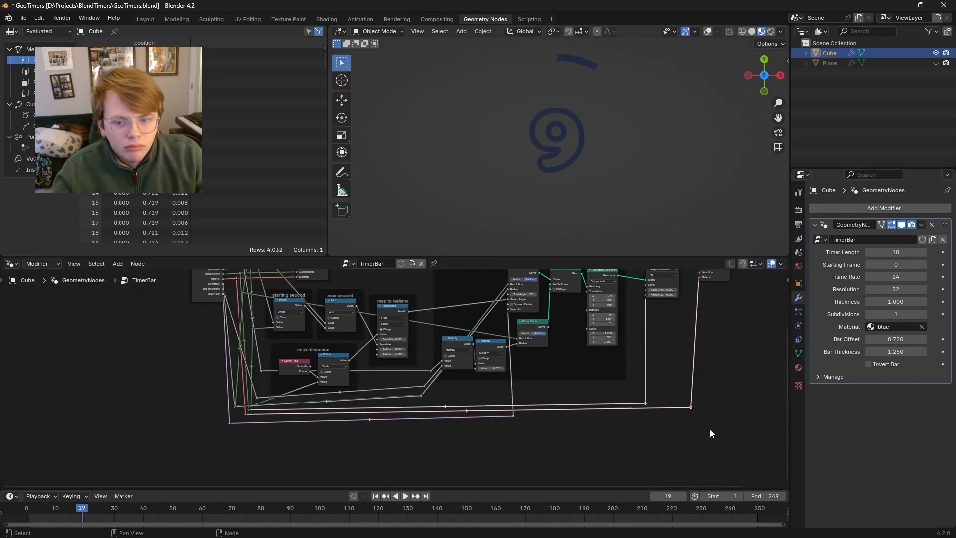
Step: Space the reroutes beside the Group Input horizontally so their links run down in separate lines beside the starting second frame
scroll(420, 429, "up", 5)
left_click_drag(193, 444, 204, 408)
middle_click_drag(204, 408, 316, 484)
left_click(296, 316)
key("g")
key("x")
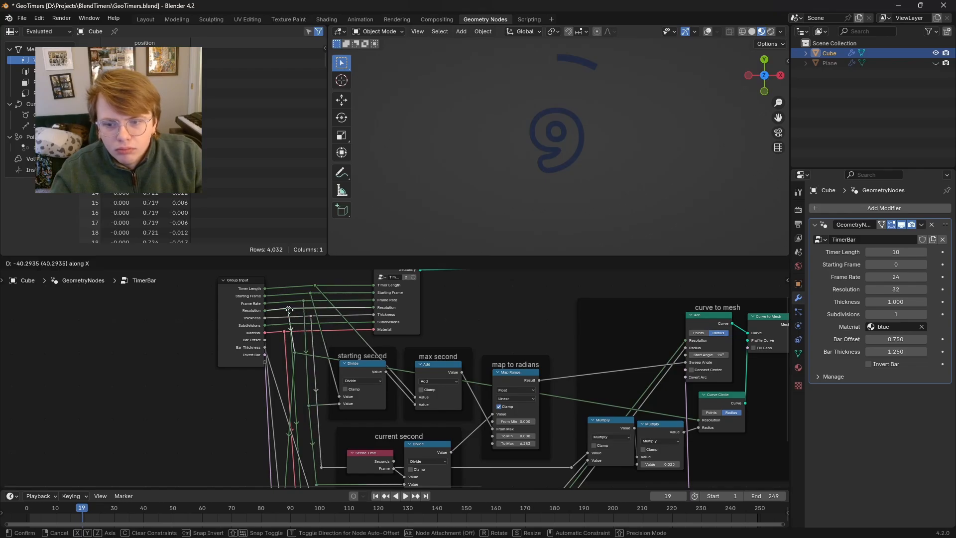
left_click(337, 344)
left_click_drag(295, 352, 299, 352)
middle_click_drag(309, 429, 318, 345)
left_click_drag(325, 430, 299, 430)
middle_click_drag(300, 385, 299, 436)
Step: Add reroutes to the Bar Offset, Bar Thickness and Invert Bar links beside the Group Input and align them with their sockets
right_click_drag(270, 324, 289, 317, "shift")
scroll(287, 349, "up", 4)
left_click_drag(282, 351, 271, 356)
left_click_drag(280, 350, 268, 365)
scroll(271, 363, "down", 5)
middle_click_drag(286, 423, 323, 279)
mouse_move(331, 421)
left_mouse_down()
mouse_move(340, 414)
mouse_move(324, 420)
left_mouse_up()
scroll(324, 443, "down", 2)
middle_click_drag(332, 413, 369, 466)
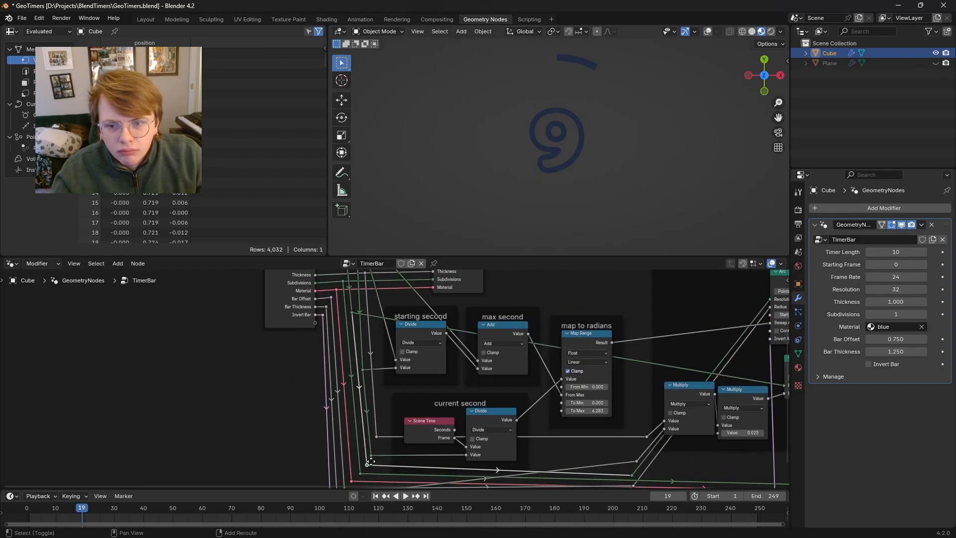
Step: Adjust the lower reroutes beneath the current second frame so the horizontal links run level and separated
left_click_drag(214, 366, 267, 438)
key("g")
key("y")
left_click(263, 454)
left_click_drag(464, 368, 438, 407)
left_click_drag(459, 382, 443, 384)
scroll(444, 384, "down", 4)
middle_click_drag(443, 385, 349, 423)
Step: Add a reroute where the lower links rise toward the curve to mesh frame and line up the neighbouring reroutes
right_click_drag(339, 401, 363, 419, "shift")
mouse_move(349, 408)
left_mouse_down()
mouse_move(344, 388)
mouse_move(350, 406)
left_mouse_up()
scroll(344, 387, "up", 4)
left_click_drag(70, 397, 78, 410)
left_click_drag(340, 397, 354, 314)
key("g")
key("x")
left_click(306, 473)
scroll(338, 398, "down", 3)
Step: Add and position reroutes in front of the curve to mesh frame to tidy the links into the Arc node
left_click_drag(334, 383, 349, 308)
middle_click_drag(322, 412, 333, 445)
scroll(164, 330, "up", 2)
right_click_drag(124, 321, 122, 338, "ctrl")
middle_click_drag(389, 404, 369, 388)
right_click_drag(349, 373, 356, 375, "shift")
left_click_drag(355, 374, 495, 379)
scroll(392, 348, "down", 4)
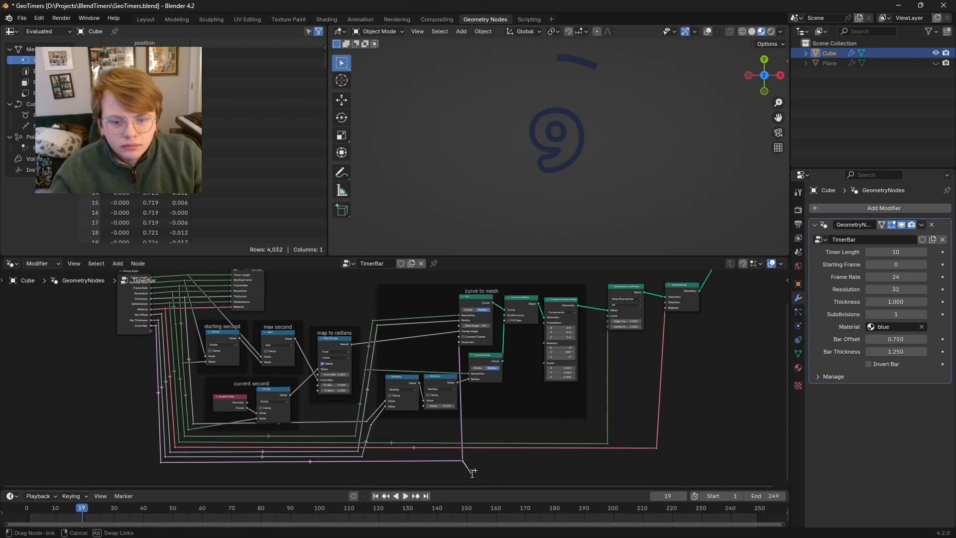
Step: Move the lower Invert Bar reroute beside the other rising links and add a reroute leading into the Arc's Invert Arc socket
left_click_drag(463, 460, 366, 458)
middle_click_drag(434, 473, 434, 452)
right_click_drag(403, 368, 419, 381, "shift")
left_click_drag(411, 374, 390, 343)
scroll(419, 378, "up", 1)
middle_click_drag(506, 429, 269, 478)
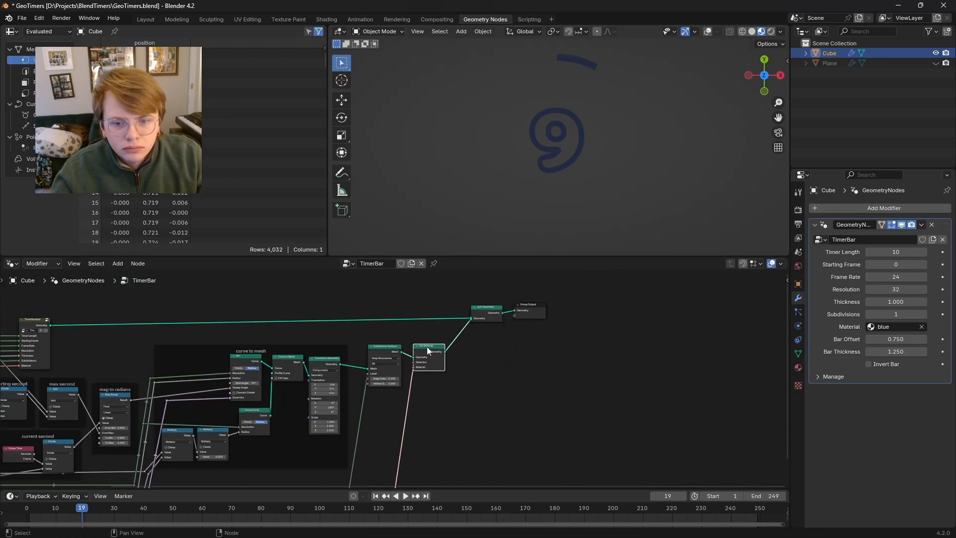
Step: Join the Subdivision Surface and Set Material nodes in a frame labelled "subdiv and material"
left_click_drag(458, 335, 379, 373)
key("ctrl+j")
key("F2")
type("subdiv and material")
key("Return")
Step: Add a reroute to the link crossing the starting second frame and route it above the frame toward max second
middle_click_drag(244, 351, 539, 357)
scroll(404, 298, "down", 5)
scroll(329, 316, "up", 1)
mouse_move(356, 321)
left_mouse_down()
mouse_move(362, 311)
mouse_move(343, 321)
left_mouse_up()
scroll(343, 343, "up", 2)
right_click_drag(401, 366, 383, 386, "shift")
left_click_drag(392, 377, 465, 345)
Step: Nudge the remaining reroutes around the current second and curve to mesh frames to even out the link spacing
middle_click_drag(399, 393, 398, 356)
left_click_drag(340, 445, 338, 433)
left_click_drag(346, 439, 345, 446)
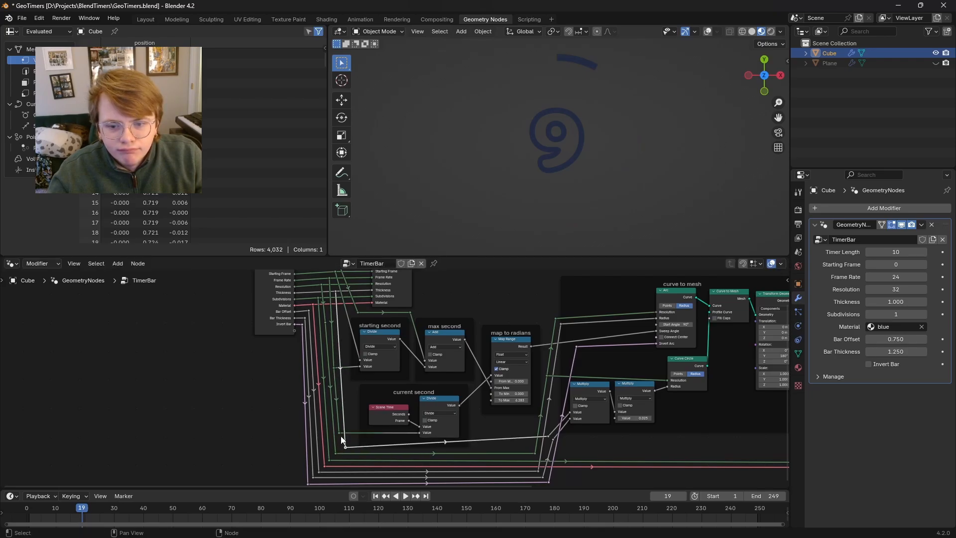
middle_click_drag(545, 437, 500, 422)
left_click_drag(503, 422, 499, 432)
left_click_drag(503, 467, 509, 468)
left_click_drag(531, 331, 524, 332)
scroll(519, 400, "down", 5)
scroll(517, 400, "up", 1)
middle_click_drag(518, 400, 426, 425)
left_click(625, 370)
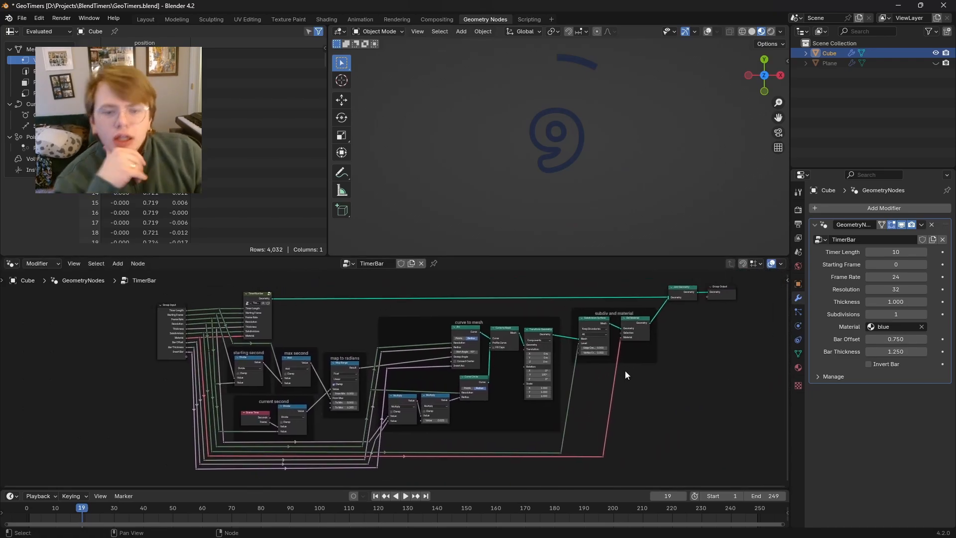
Step: Play the animation and switch the material to Set and back to blue to check the finished timer
key("space")
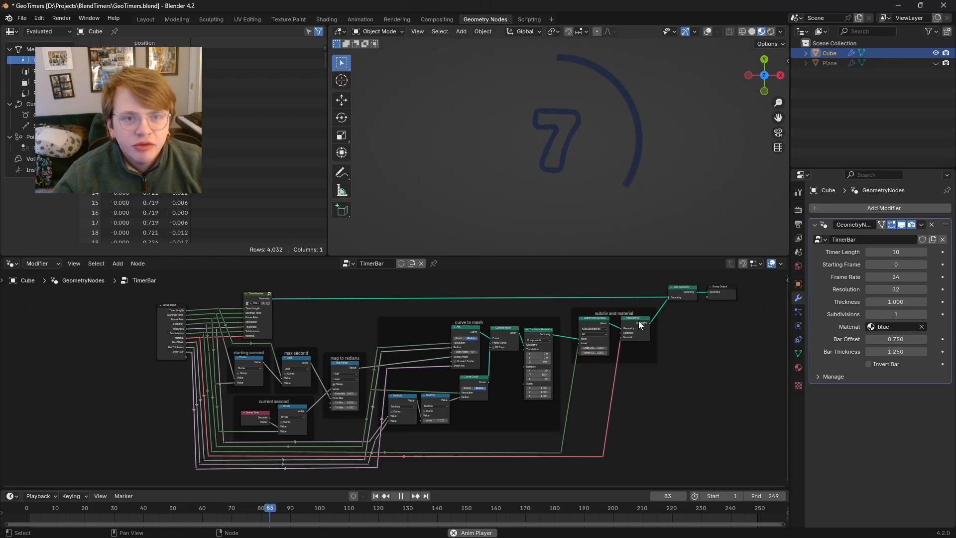
left_click(891, 327)
left_click(882, 362)
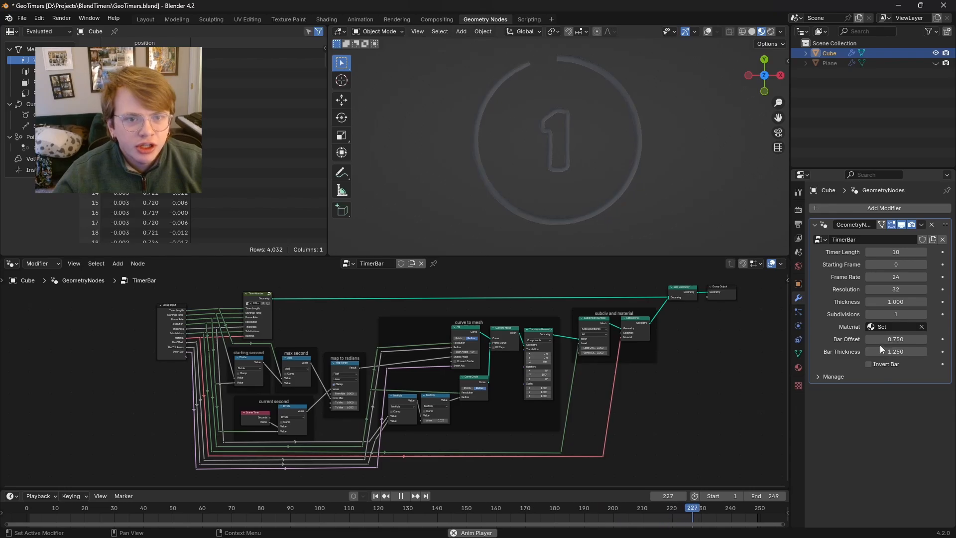
left_click(891, 327)
left_click(881, 352)
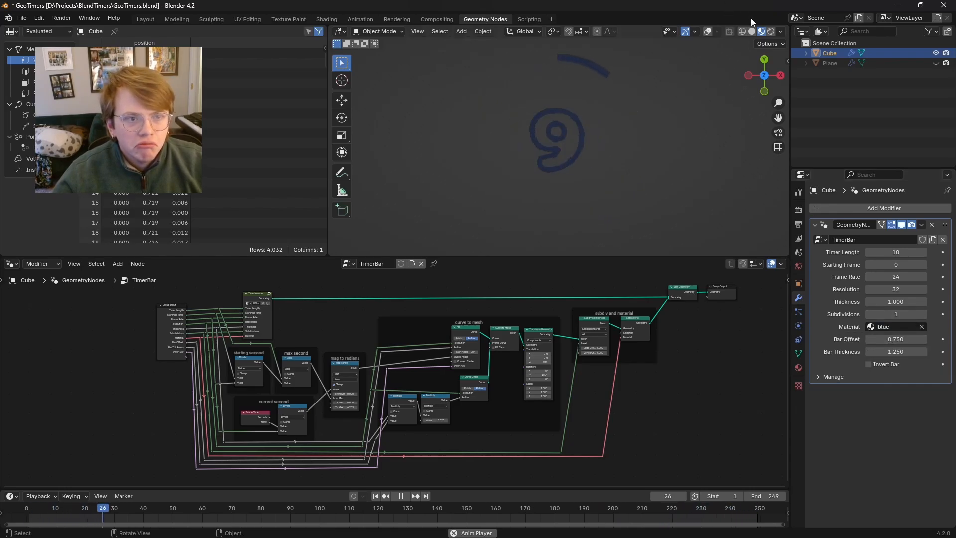